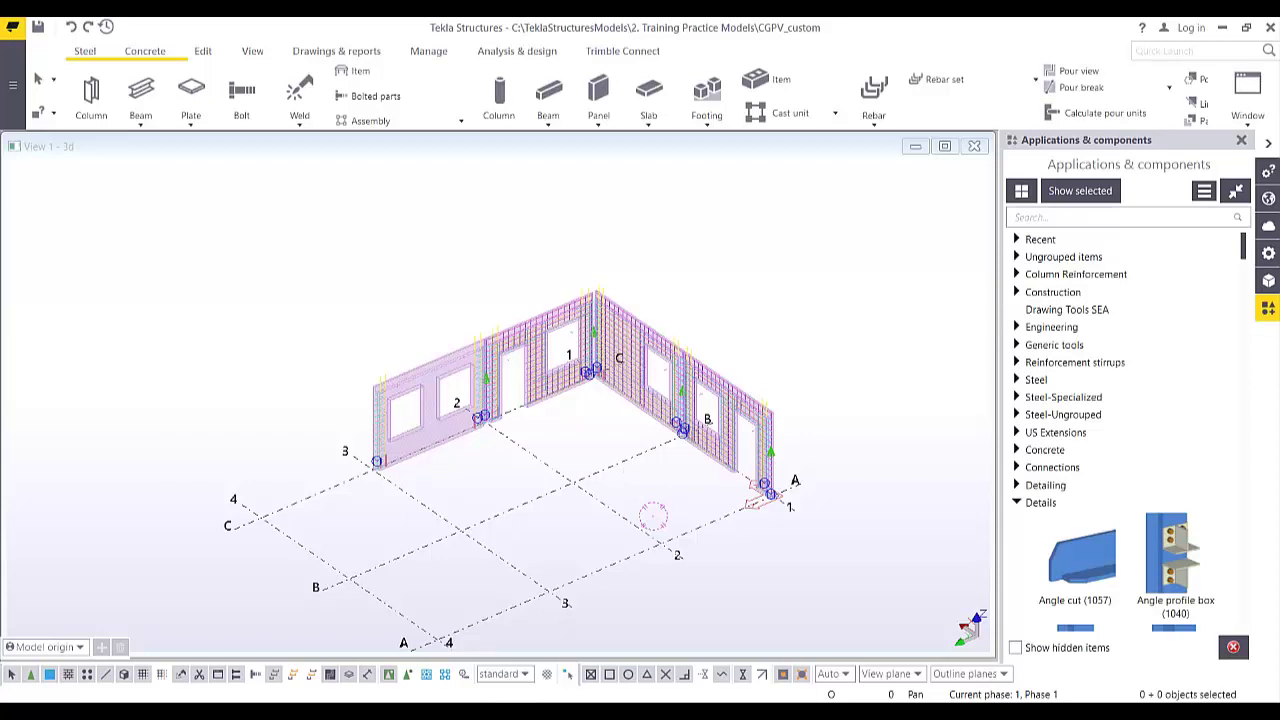
# Bring the AutoCAD TITLE BLOCK A3 drawing window in front of the Tekla Structures model.
pyautogui.click(515, 634)
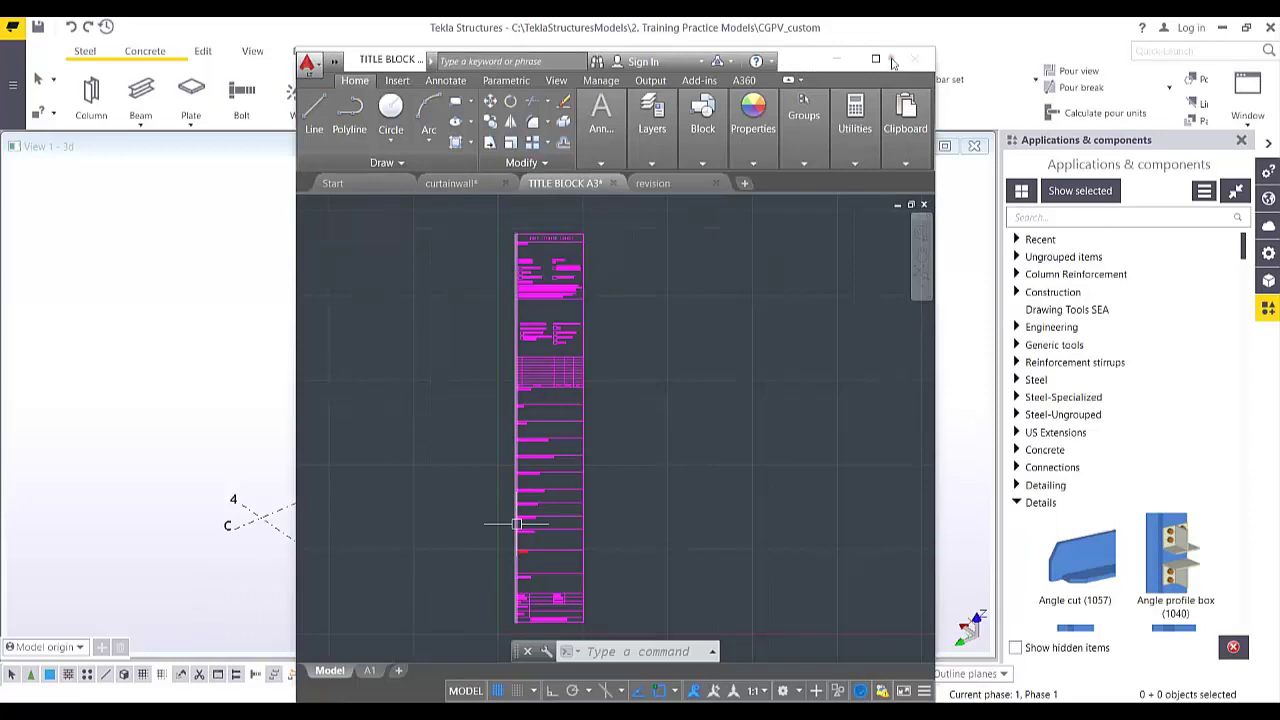
# Maximize AutoCAD, zoom around the title block, and select its right border line.
pyautogui.click(876, 60)
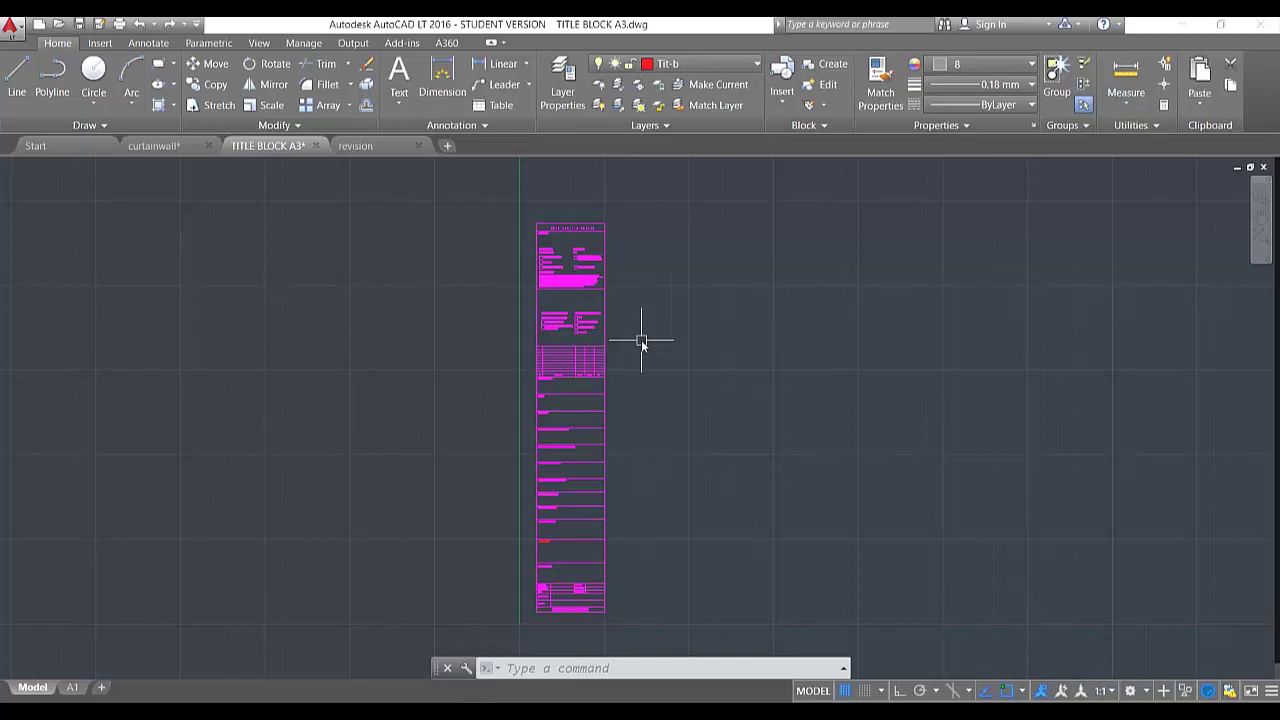
pyautogui.scroll(5, 572, 251)
pyautogui.scroll(-6, 572, 332)
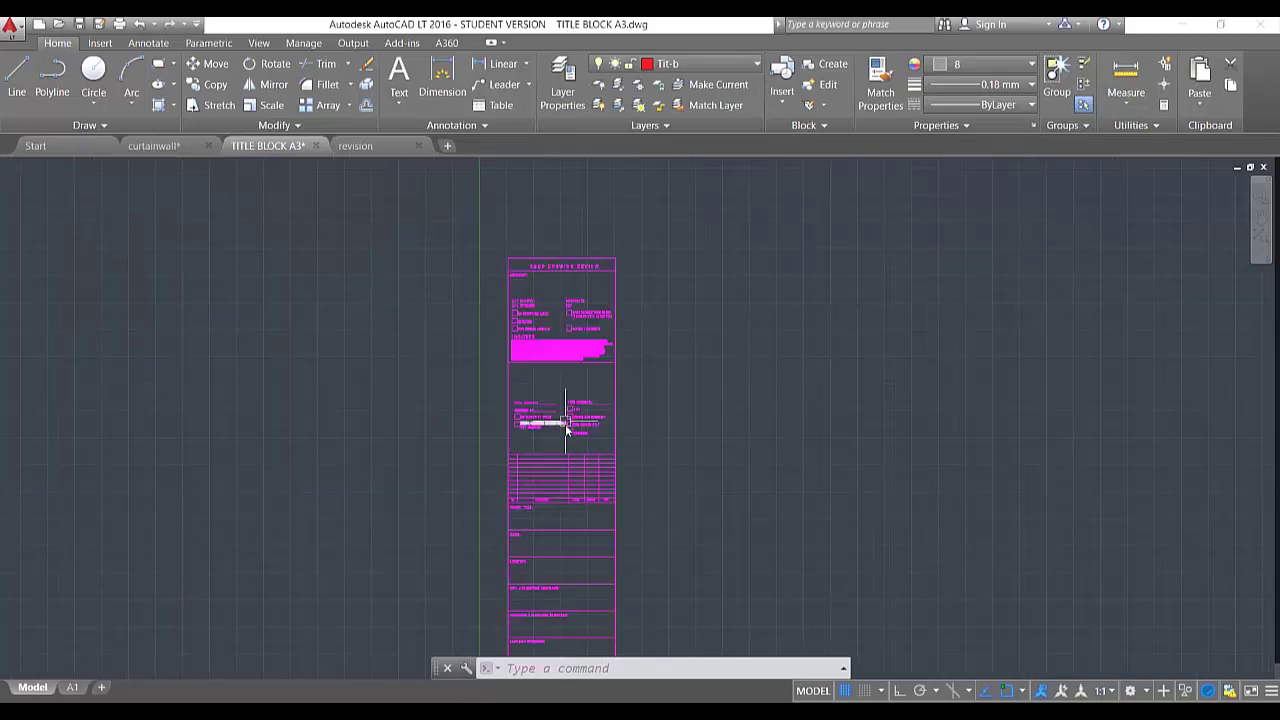
pyautogui.scroll(-2, 612, 372)
pyautogui.scroll(2, 613, 376)
pyautogui.scroll(2, 613, 378)
pyautogui.scroll(-2, 613, 378)
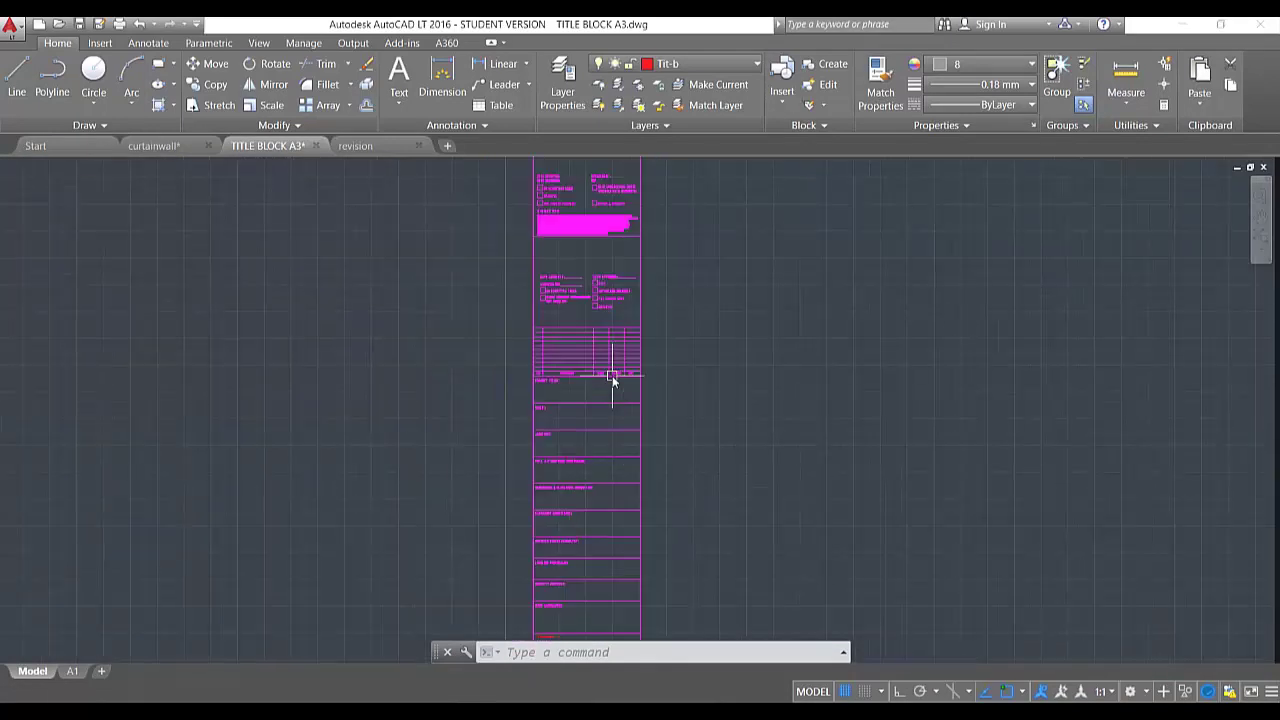
pyautogui.scroll(-2, 613, 378)
pyautogui.scroll(2, 613, 378)
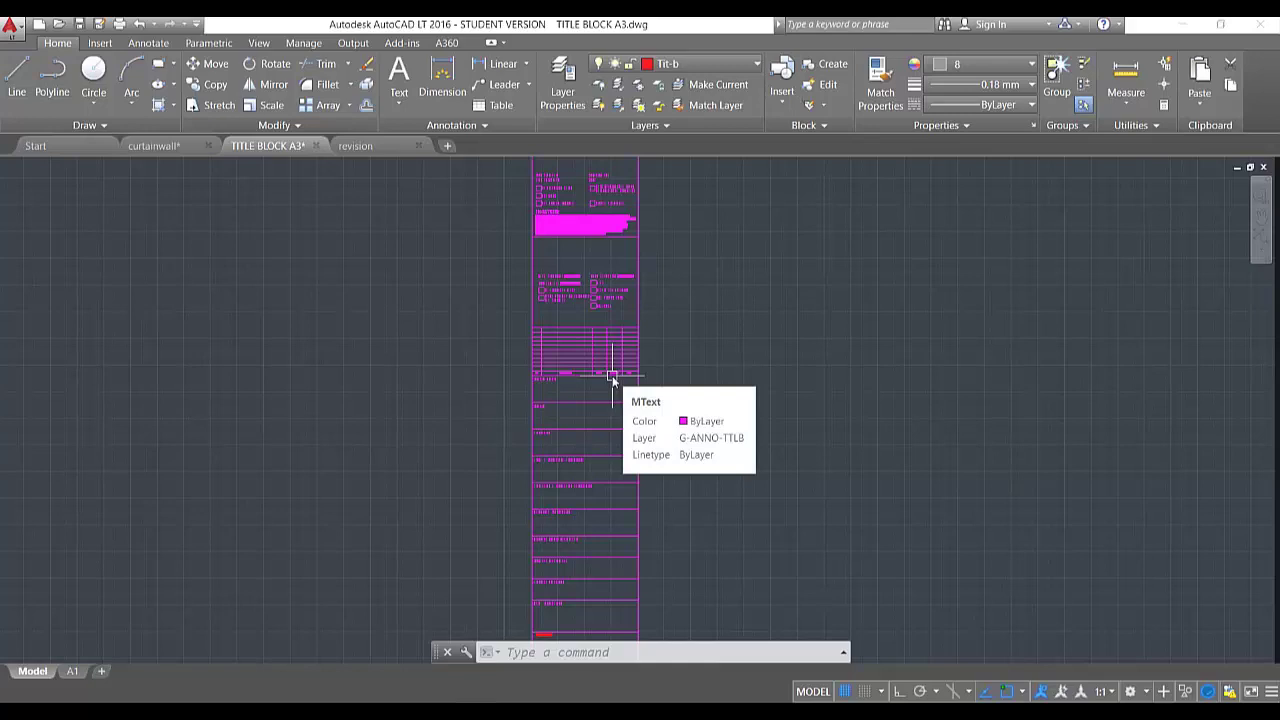
pyautogui.click(638, 398)
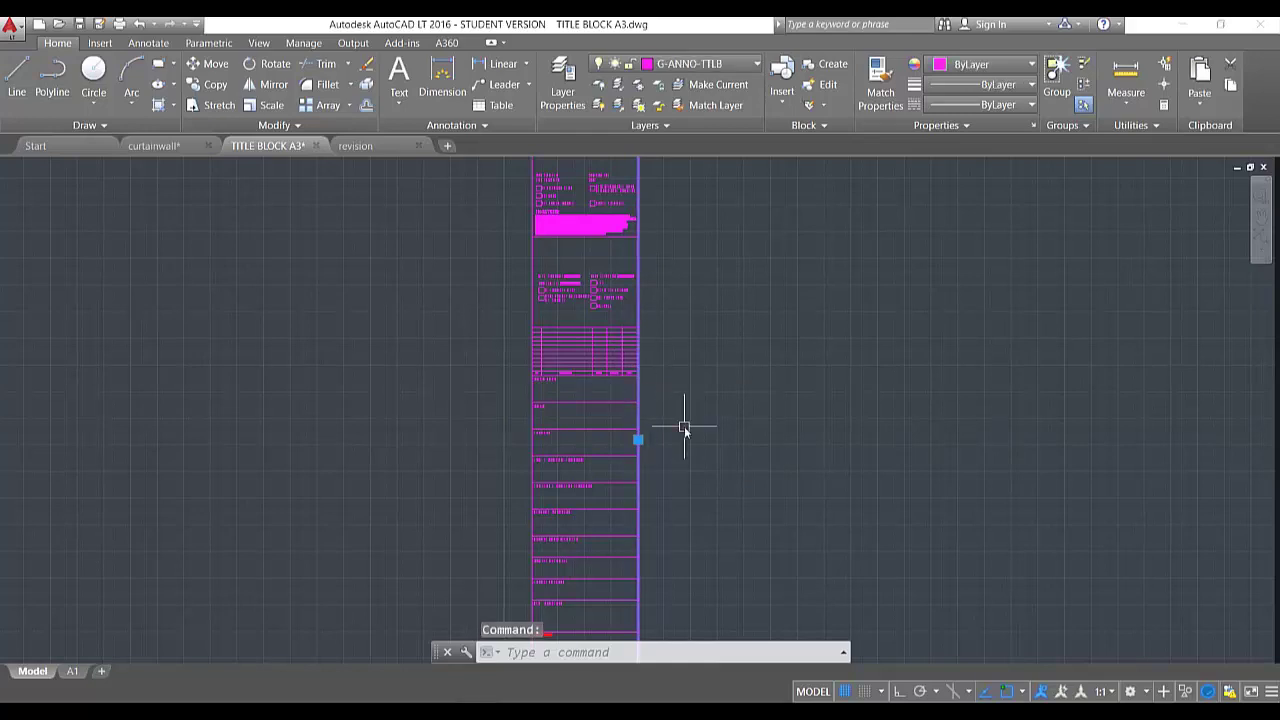
pyautogui.scroll(-2, 684, 426)
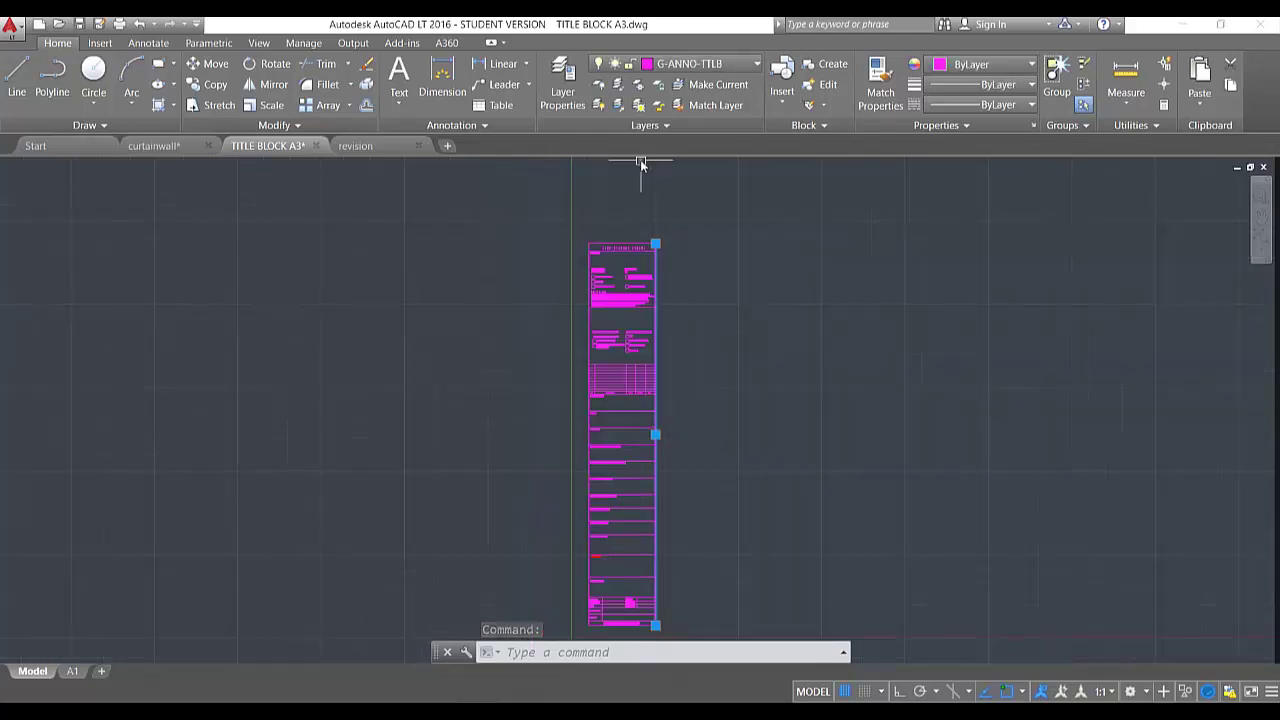
# LIST the title block's right edge line to read its 286.5000 length.
pyautogui.press('Escape')
pyautogui.press('Escape')
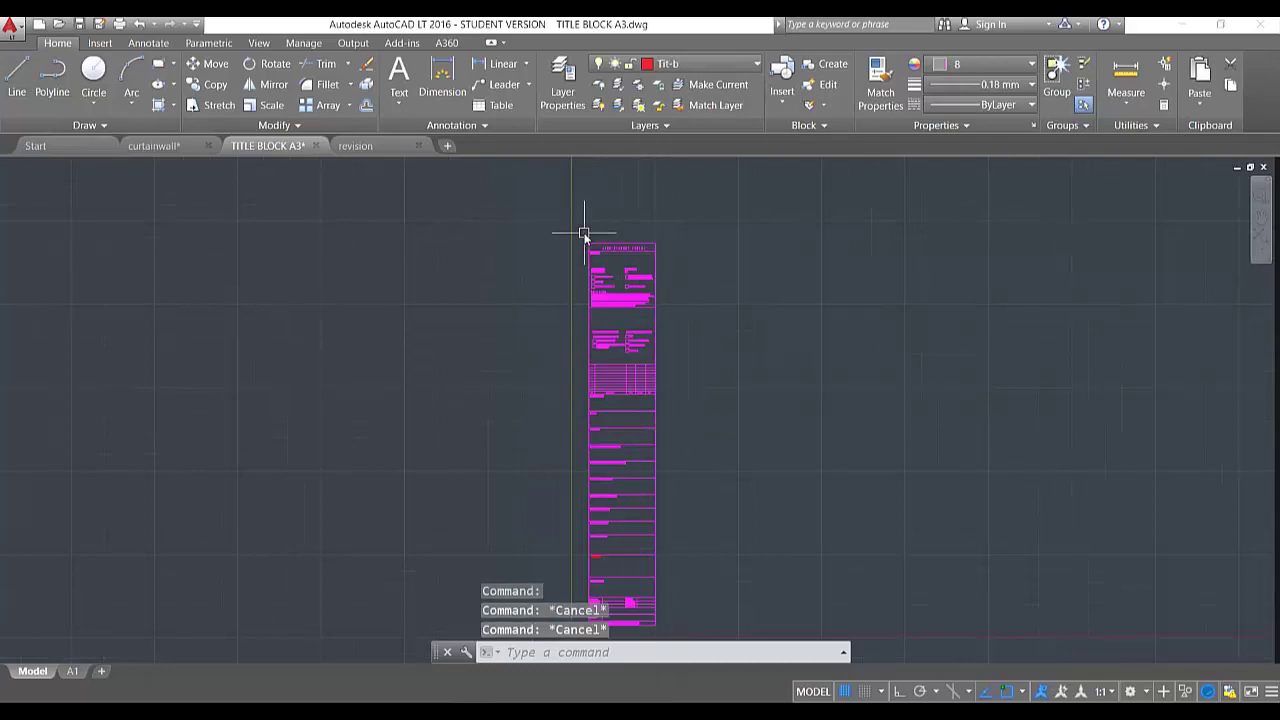
pyautogui.write('li')
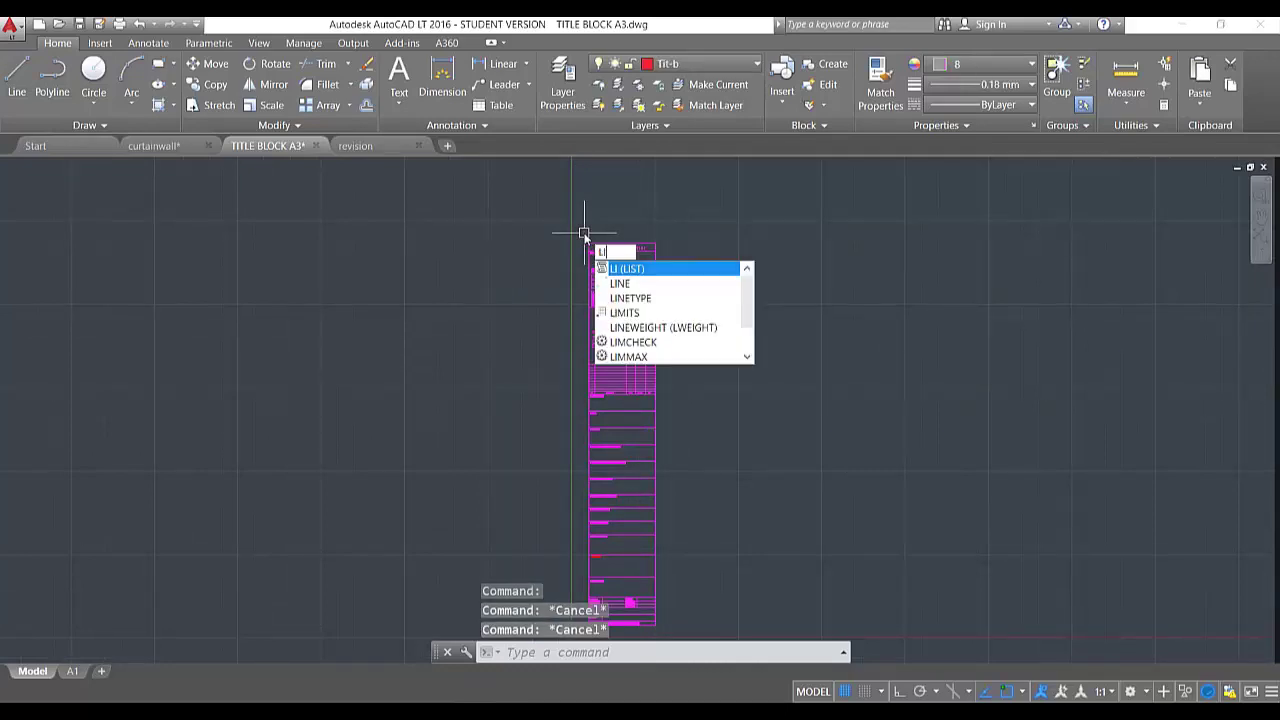
pyautogui.press('Return')
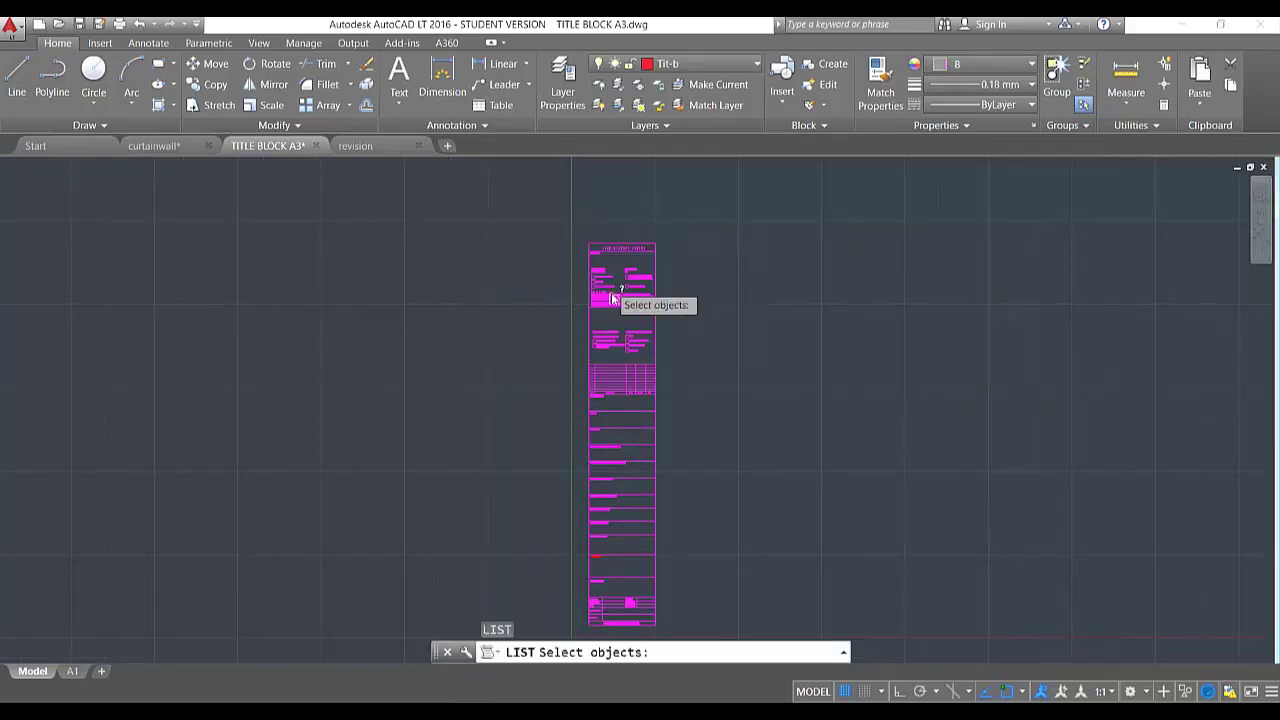
pyautogui.click(658, 348)
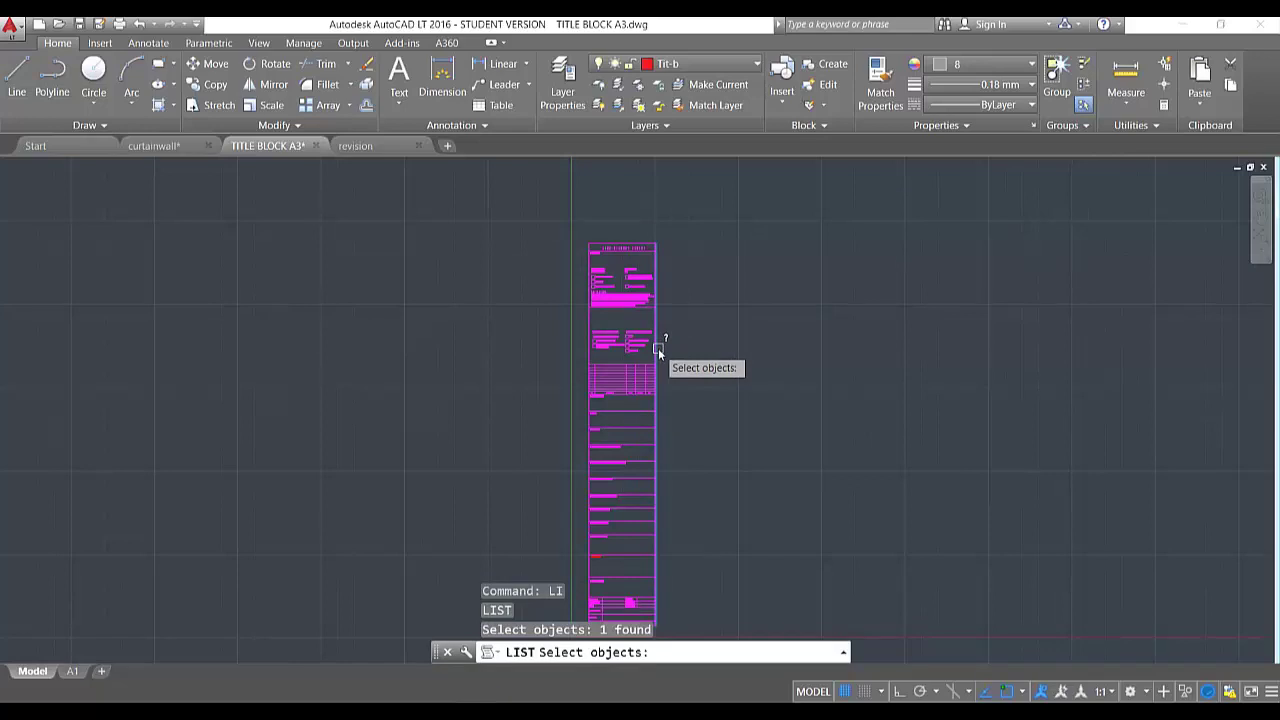
pyautogui.press('Return')
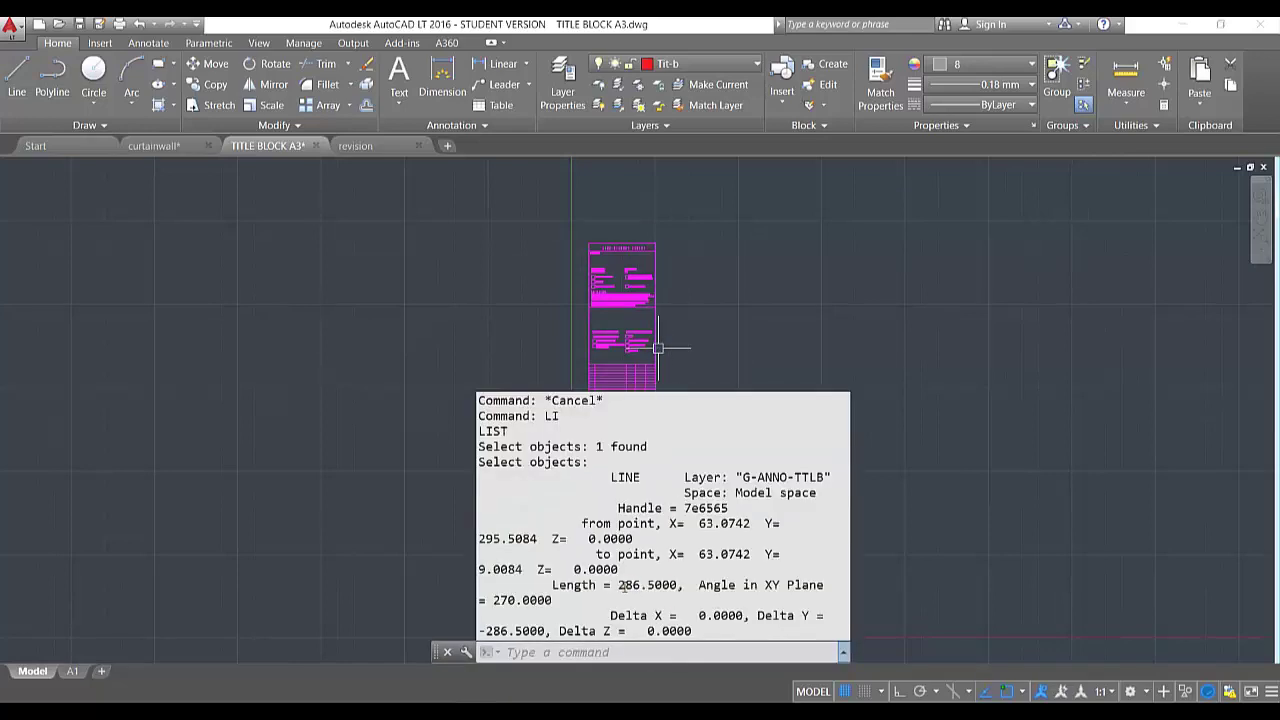
pyautogui.moveTo(619, 586); pyautogui.dragTo(674, 600)
pyautogui.scroll(3, 657, 251)
pyautogui.scroll(4, 614, 261)
# Repeat LIST on the top edge line to read its 50.0000 length.
pyautogui.rightClick(614, 262)
pyautogui.click(640, 273)
pyautogui.click(630, 298)
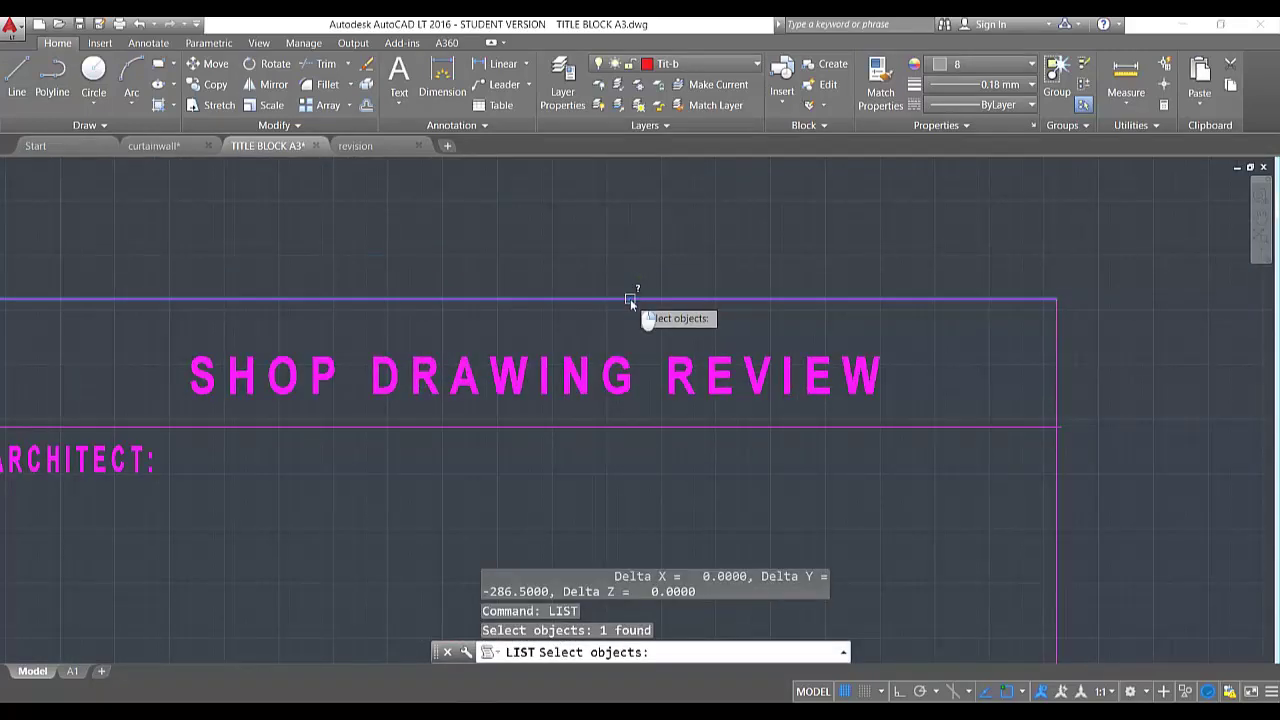
pyautogui.press('Return')
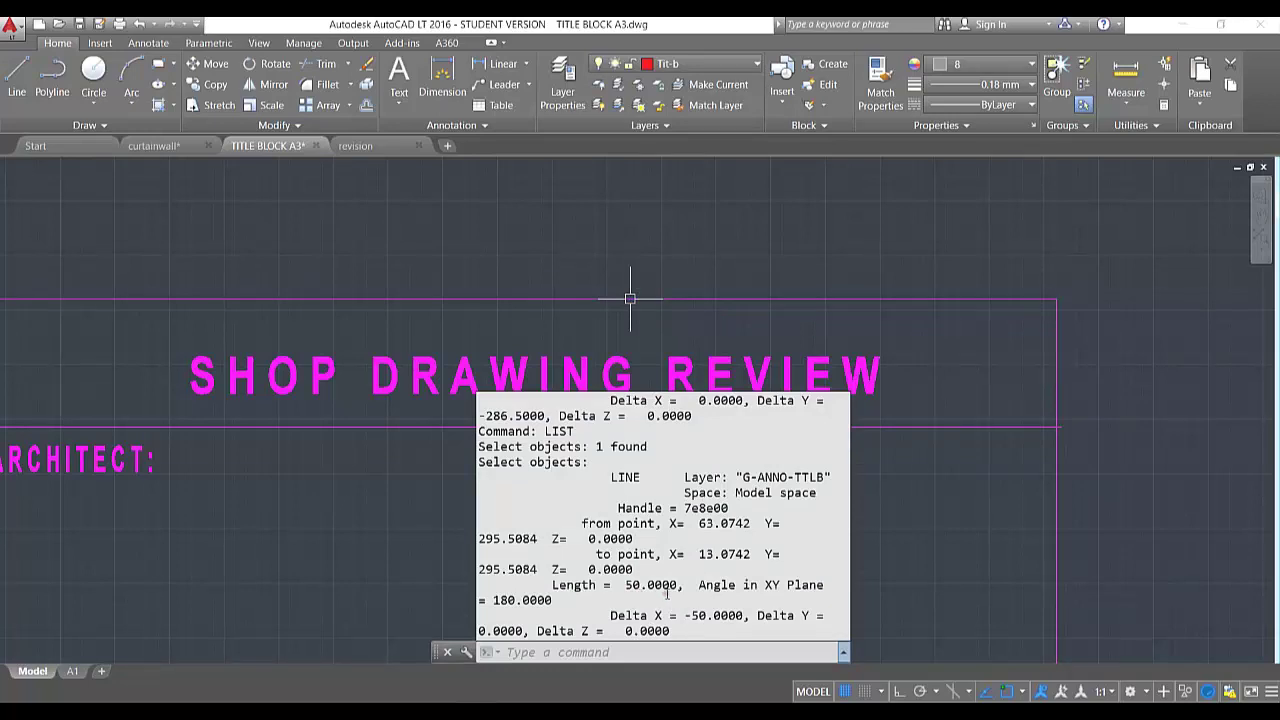
pyautogui.press('Escape')
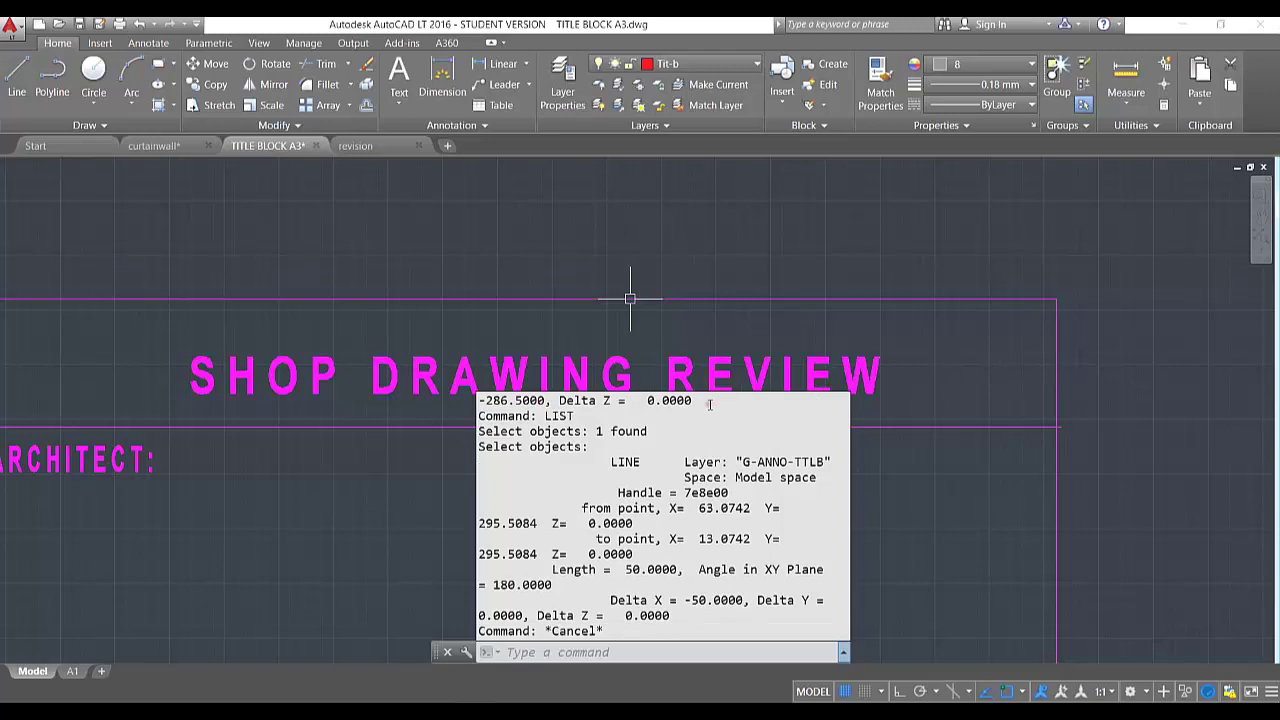
pyautogui.scroll(-3, 703, 294)
pyautogui.scroll(-2, 379, 232)
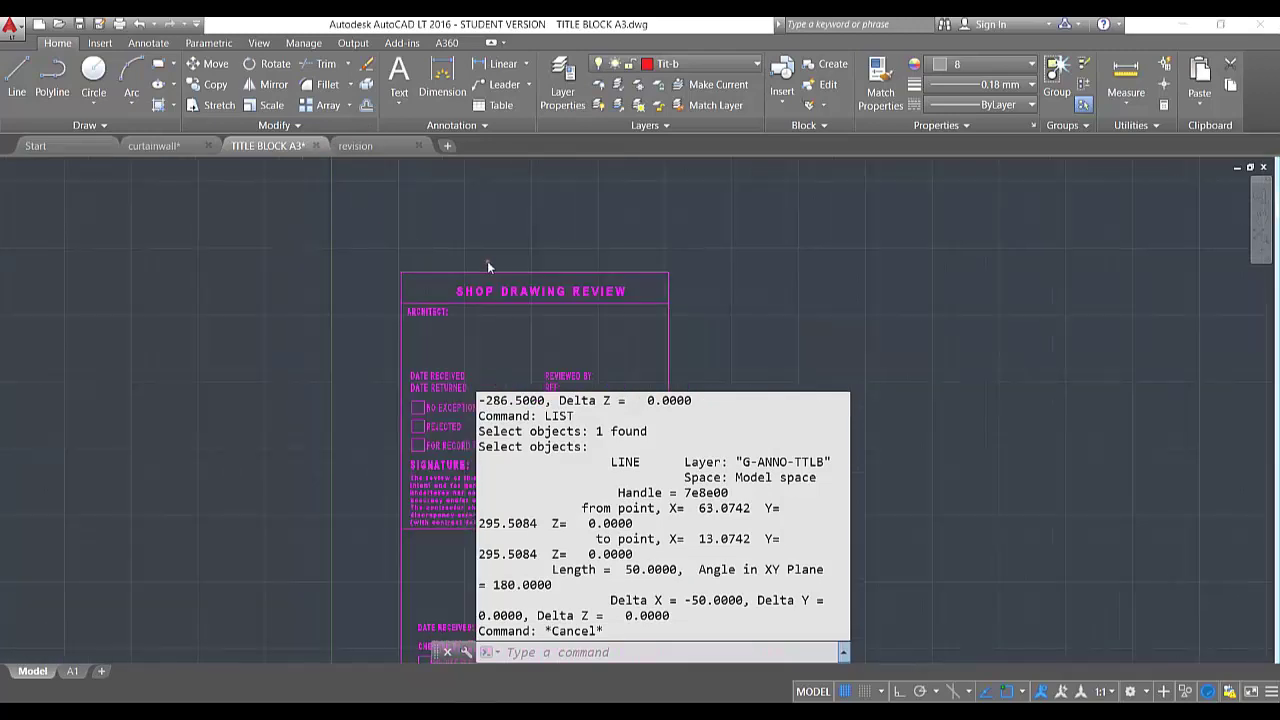
pyautogui.scroll(-2, 487, 265)
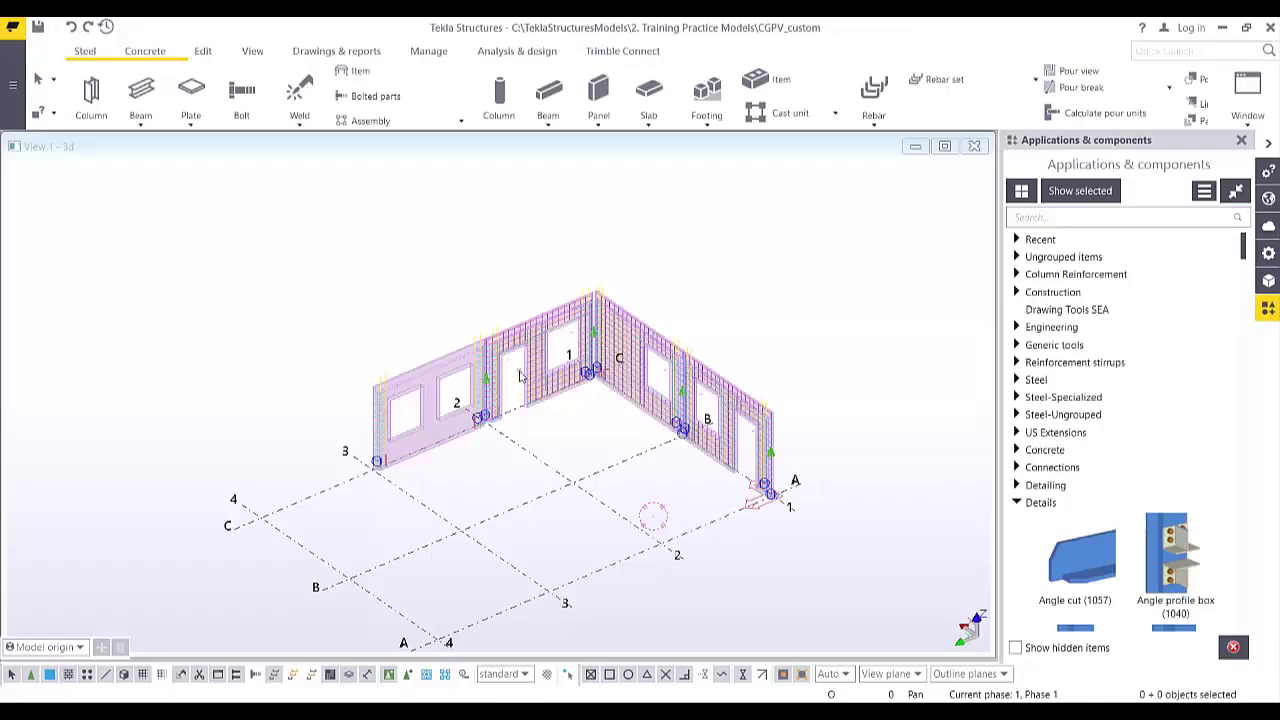
# Launch the Template editor from Tekla Structures' File > Editors menu.
pyautogui.moveTo(519, 376); pyautogui.dragTo(477, 362, button='middle')
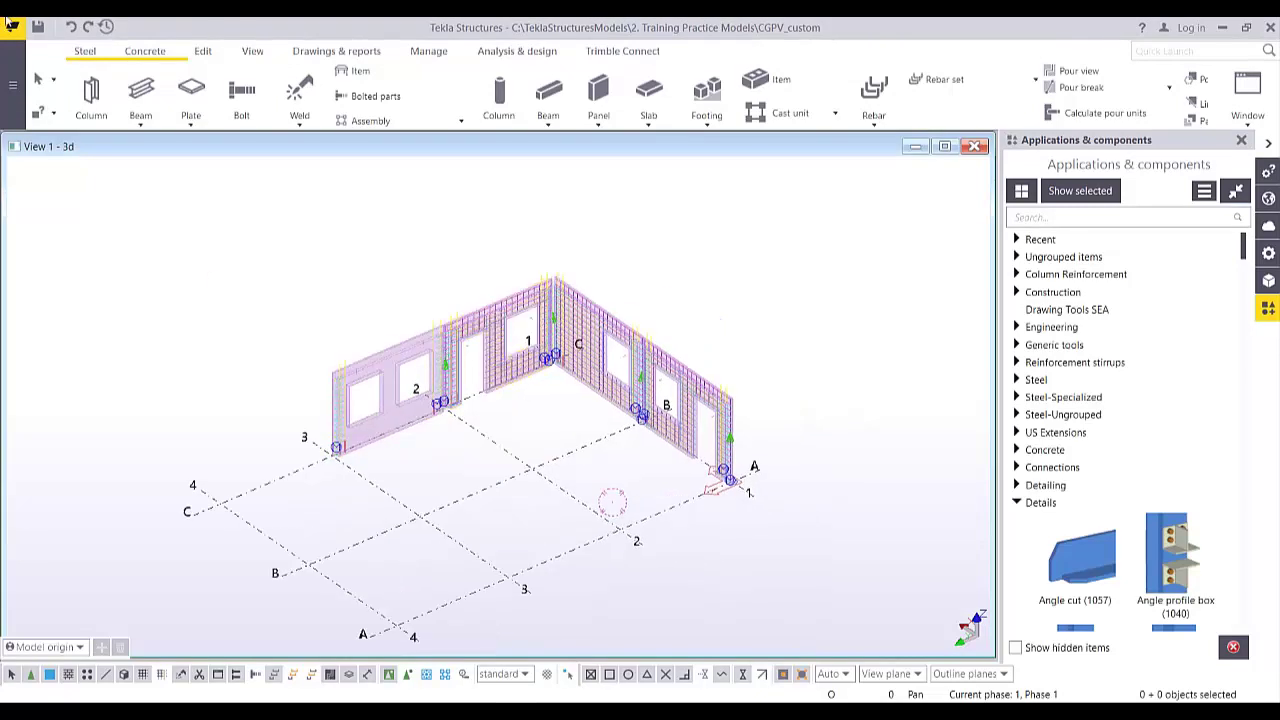
pyautogui.click(12, 27)
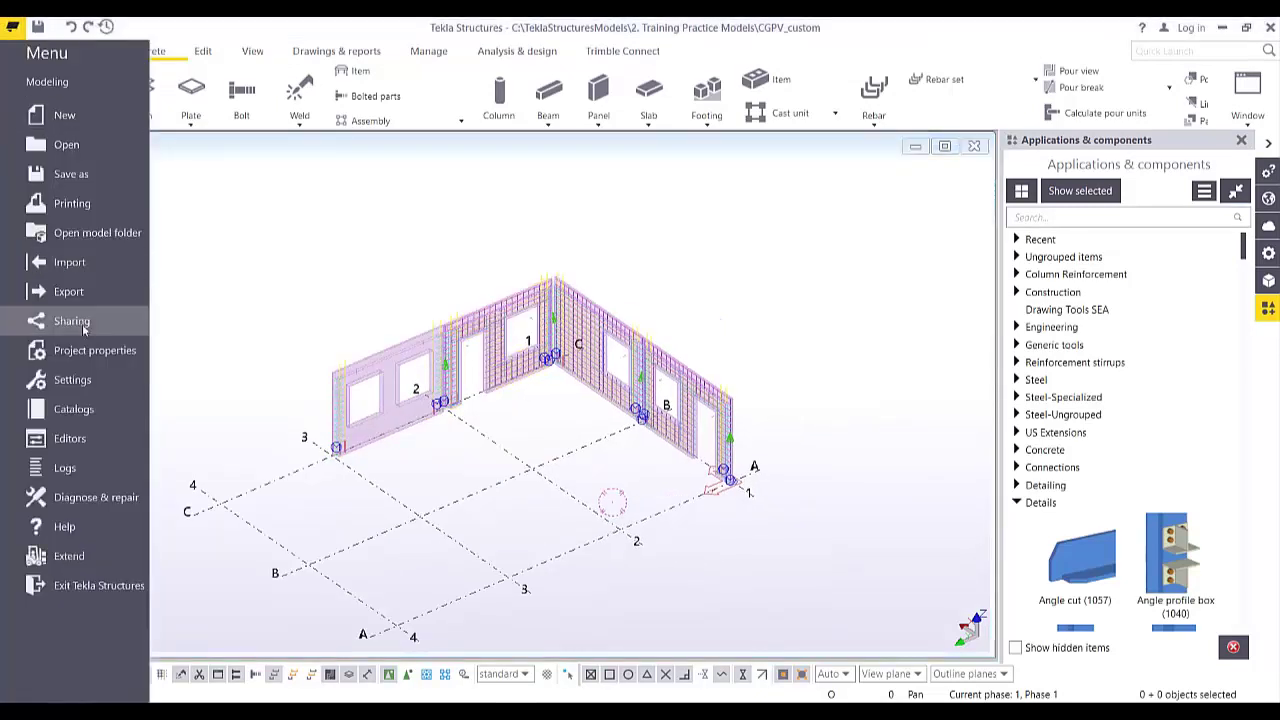
pyautogui.click(87, 438)
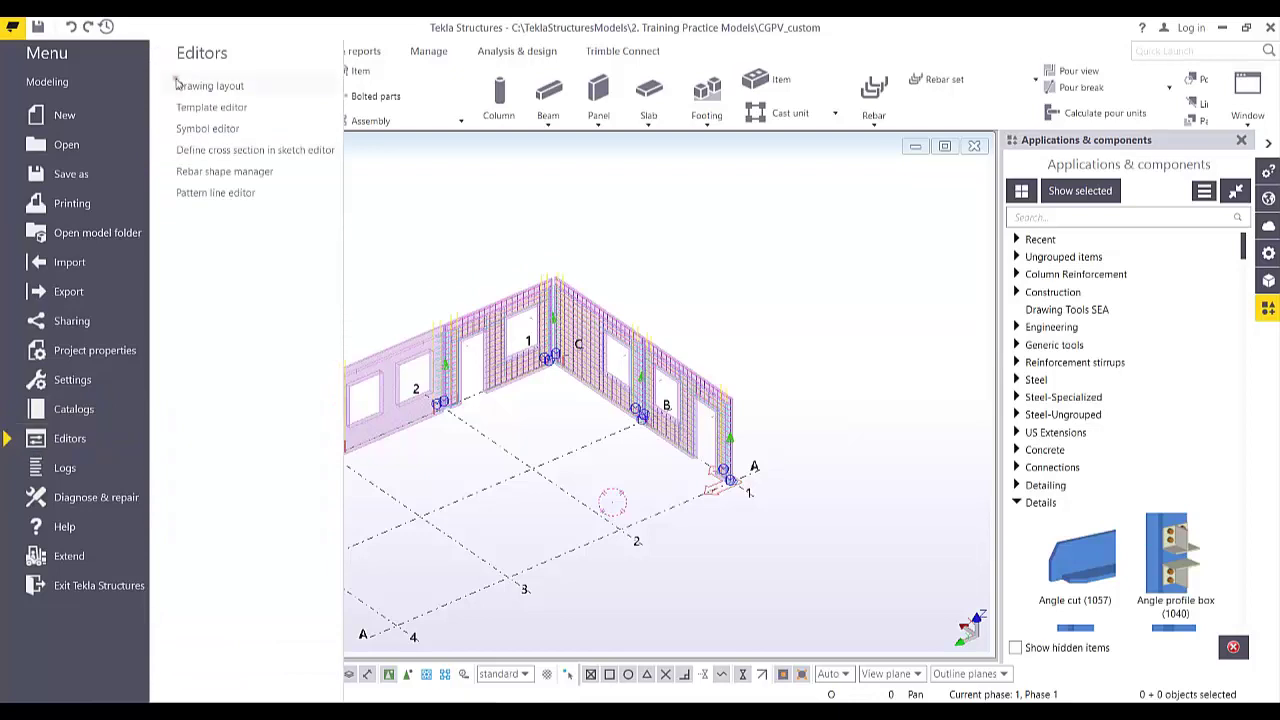
pyautogui.click(234, 110)
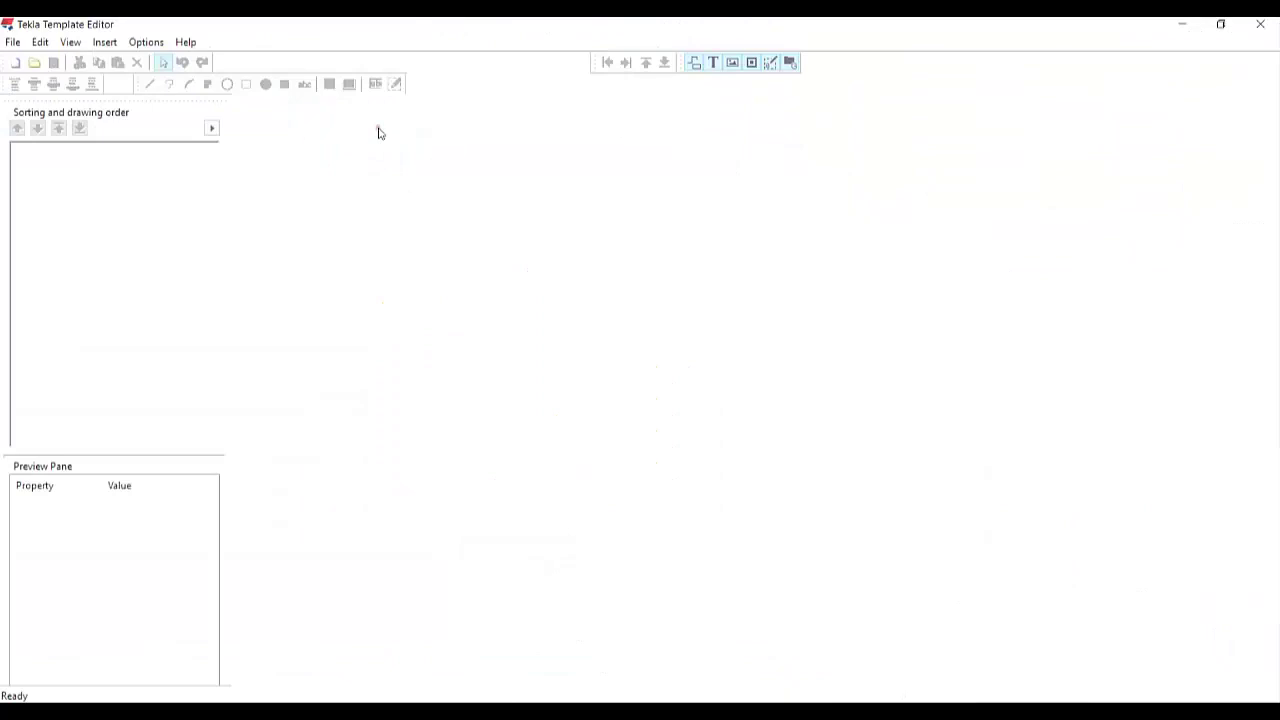
# Create a new graphical template, tpled_template1, sized 210 × 120 with 10.00 margins.
pyautogui.click(17, 65)
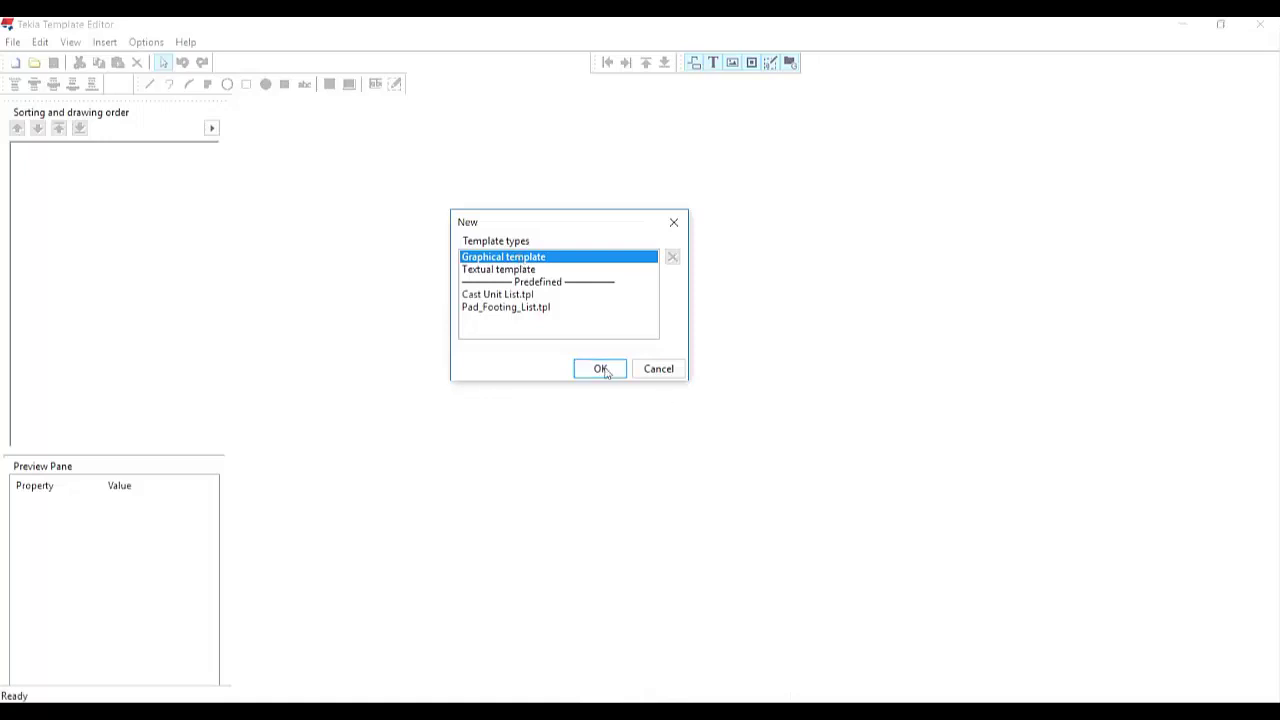
pyautogui.click(601, 369)
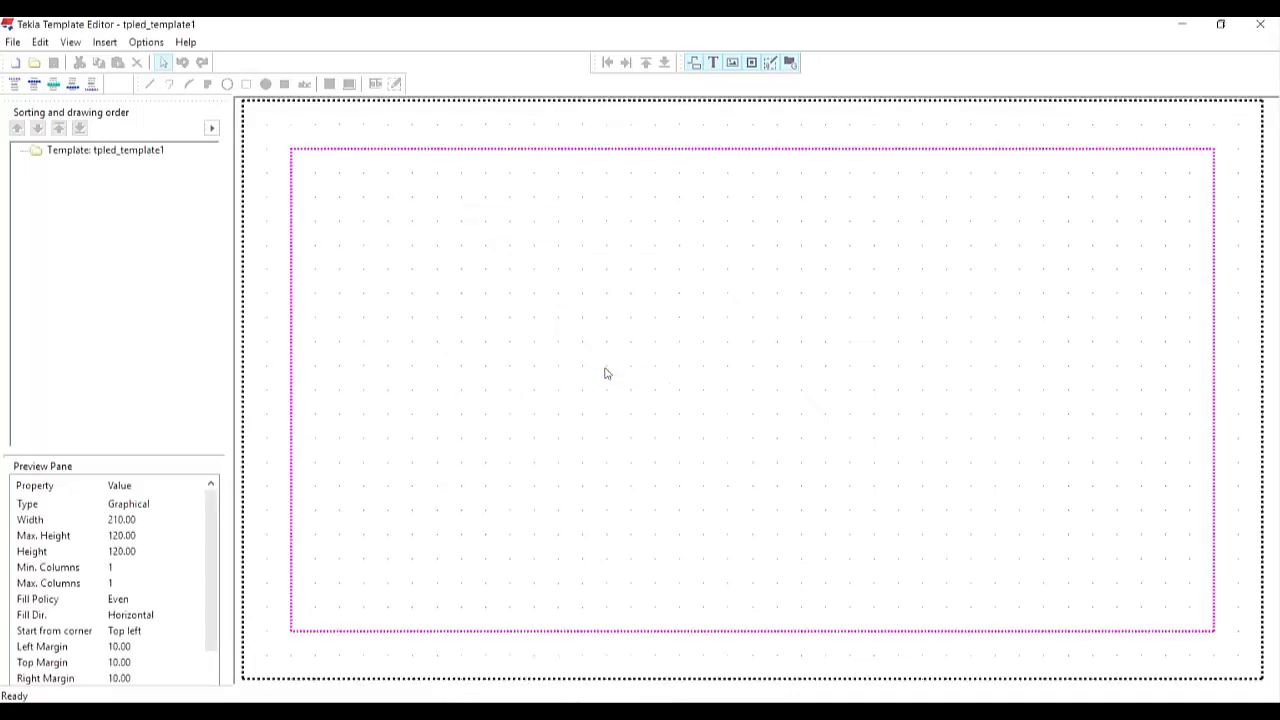
pyautogui.scroll(1, 697, 339)
pyautogui.scroll(1, 530, 210)
pyautogui.scroll(-2, 362, 216)
pyautogui.click(147, 43)
pyautogui.moveTo(165, 80)
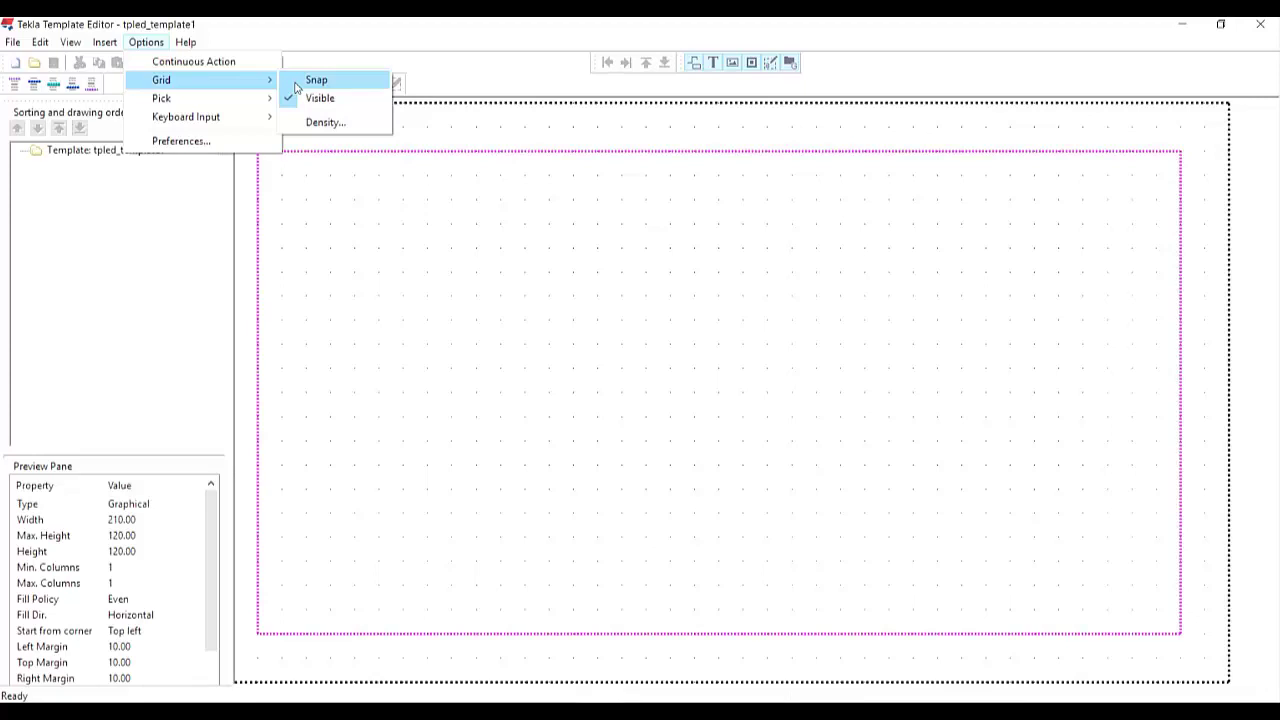
# Check the grid density is 5 mm horizontally and vertically, and accept it.
pyautogui.click(326, 124)
pyautogui.moveTo(806, 363); pyautogui.dragTo(681, 203)
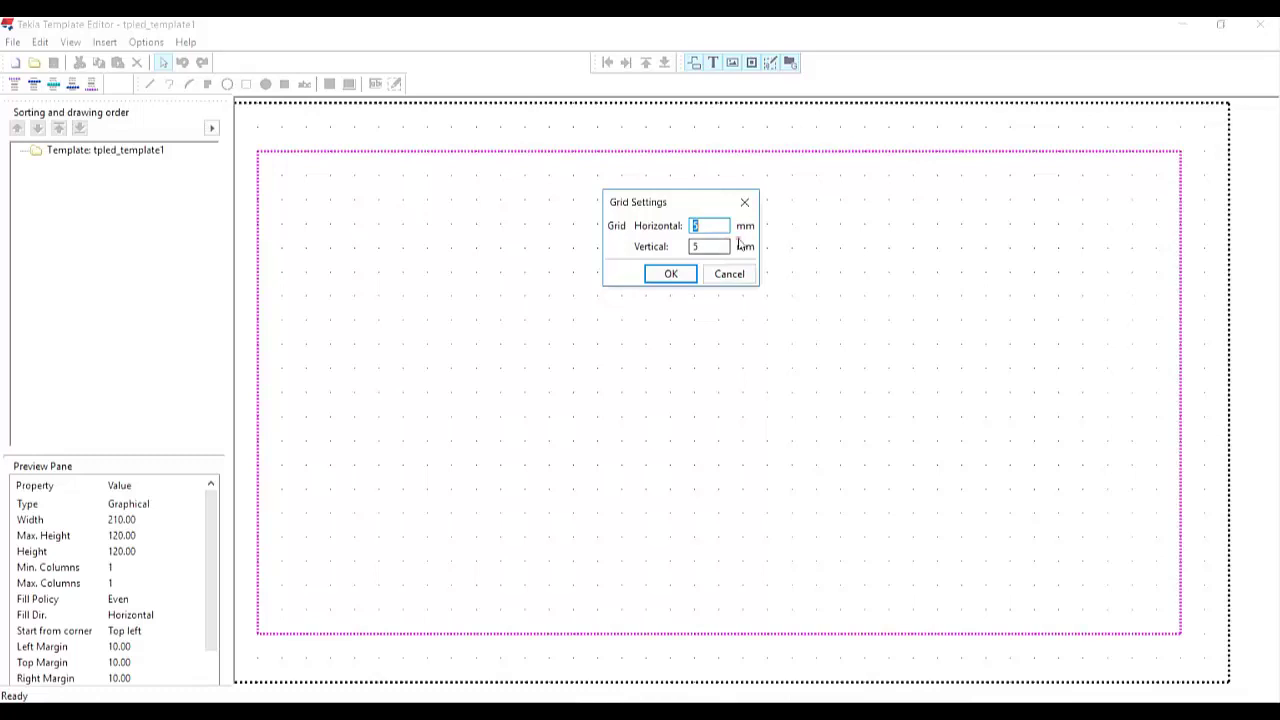
pyautogui.click(750, 203)
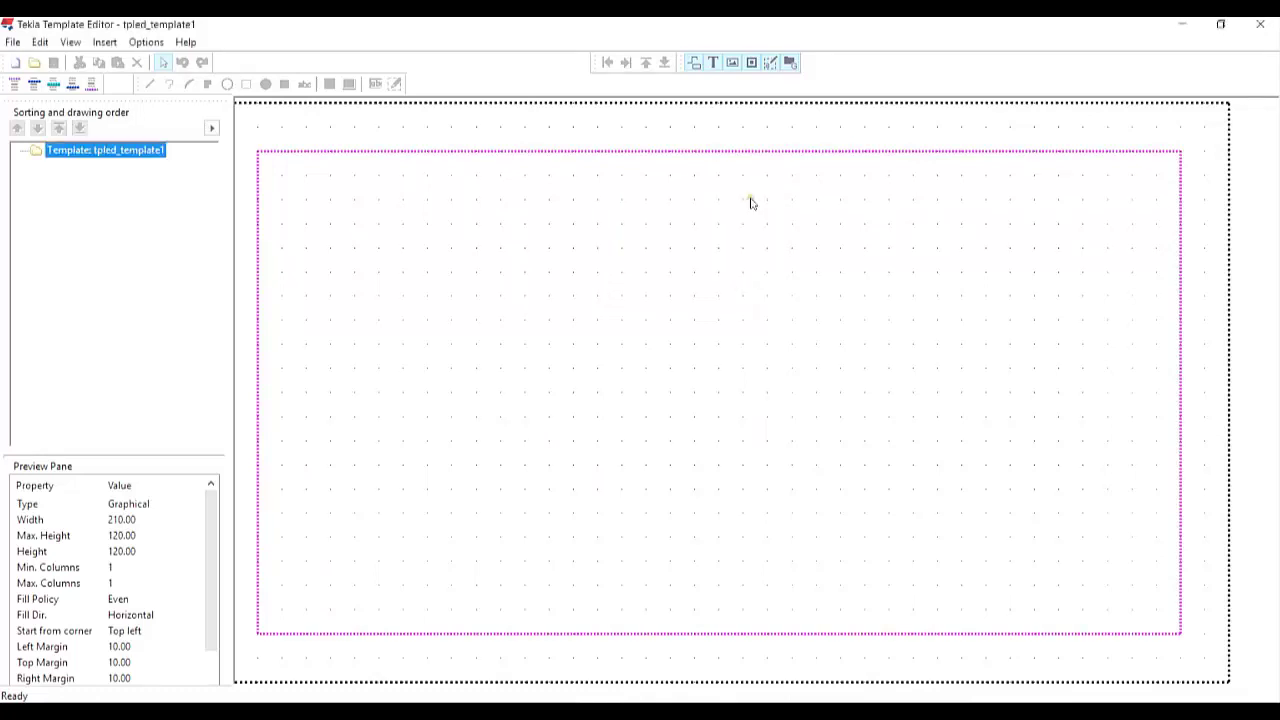
pyautogui.scroll(-2, 751, 289)
pyautogui.scroll(2, 666, 249)
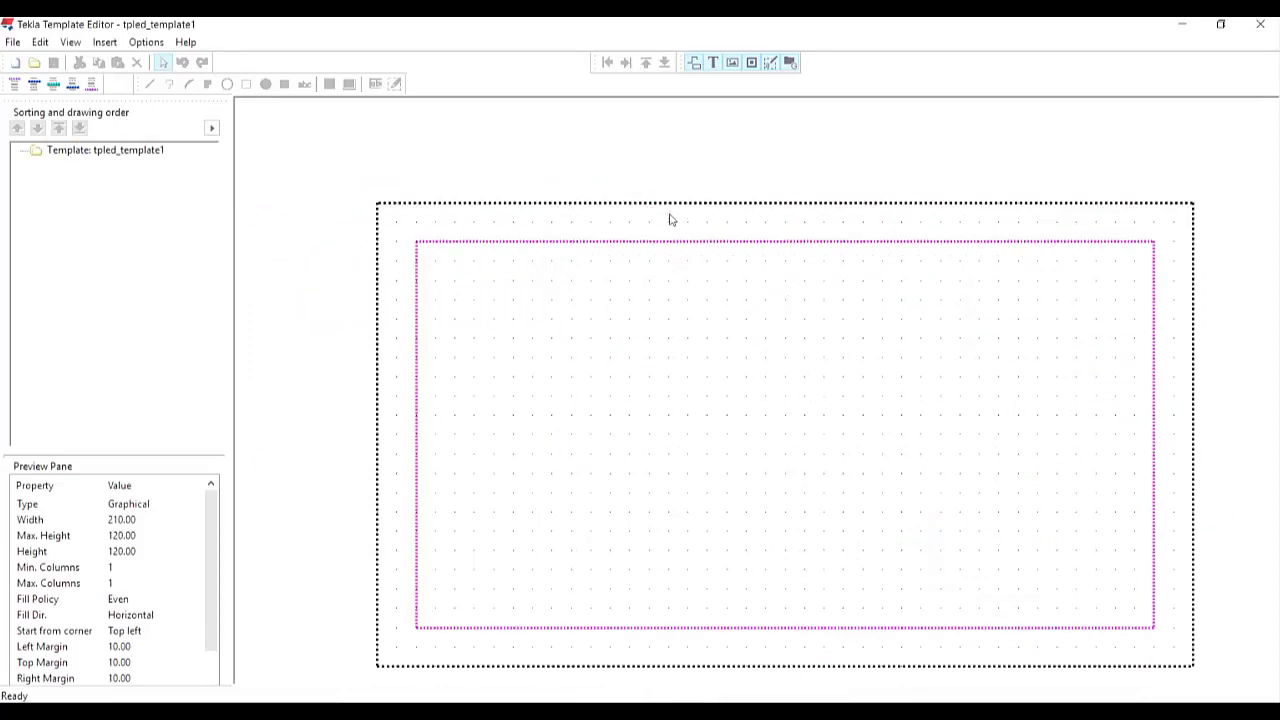
# Set the Top, Bottom, Left and Right page margins to 0 in Template Page Properties.
pyautogui.doubleClick(655, 277)
pyautogui.doubleClick(779, 254)
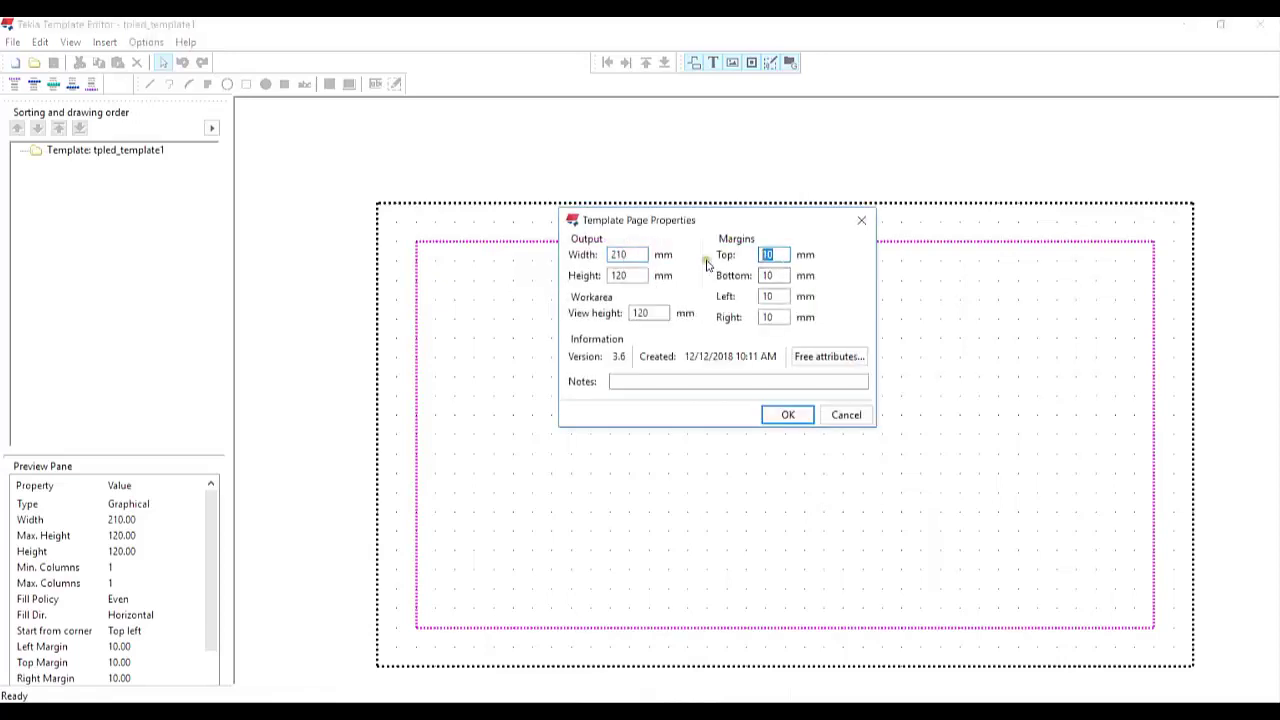
pyautogui.write('0')
pyautogui.doubleClick(770, 275)
pyautogui.write('0')
pyautogui.doubleClick(772, 297)
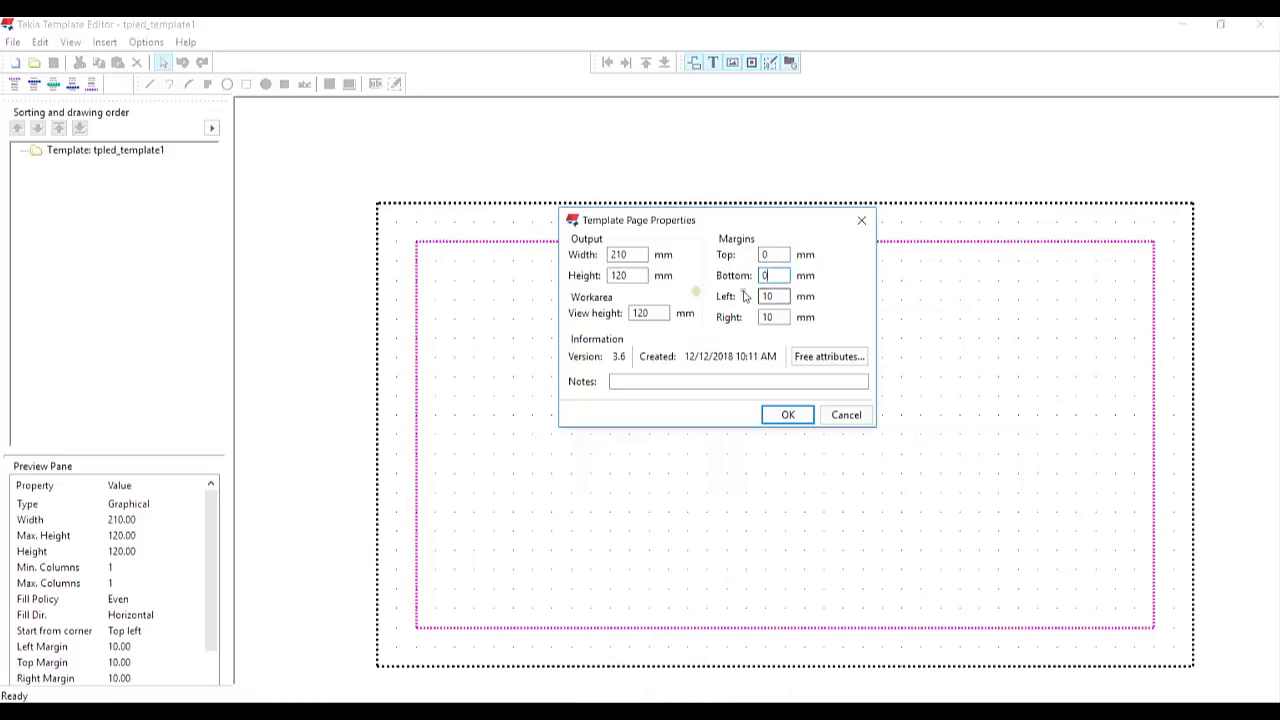
pyautogui.write('0')
pyautogui.doubleClick(778, 318)
pyautogui.write('0')
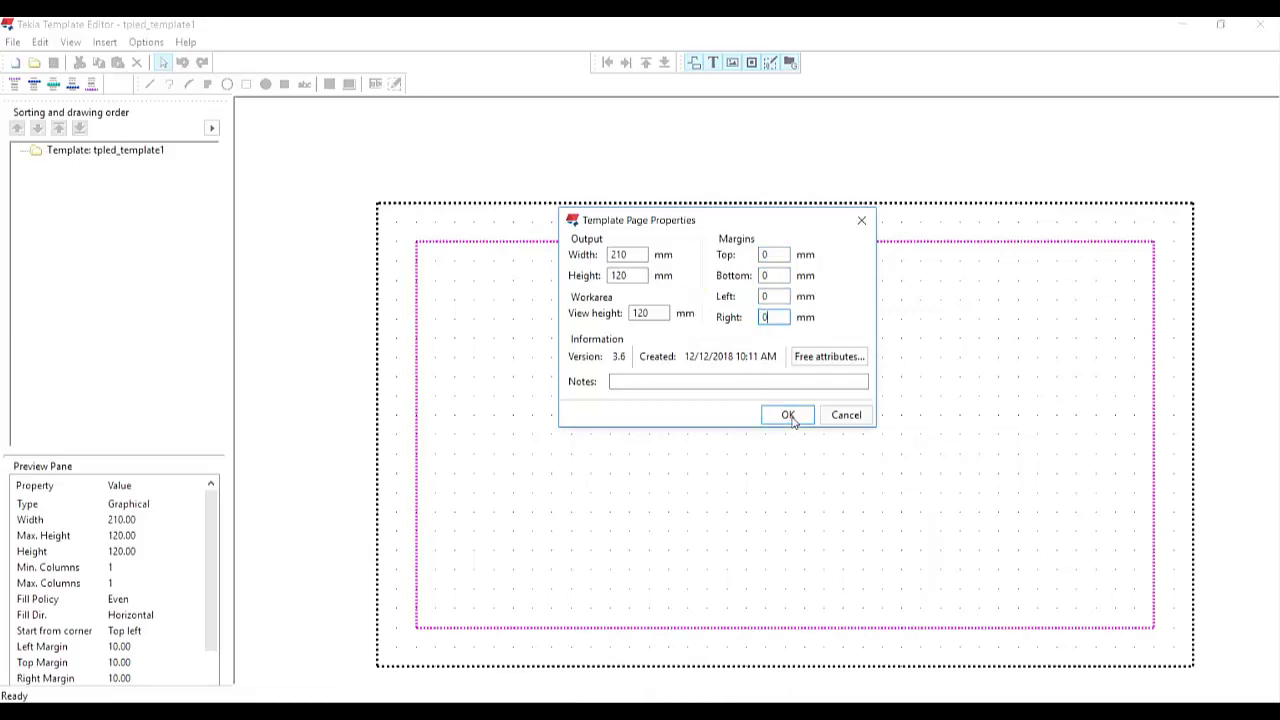
pyautogui.click(788, 415)
pyautogui.scroll(-2, 737, 349)
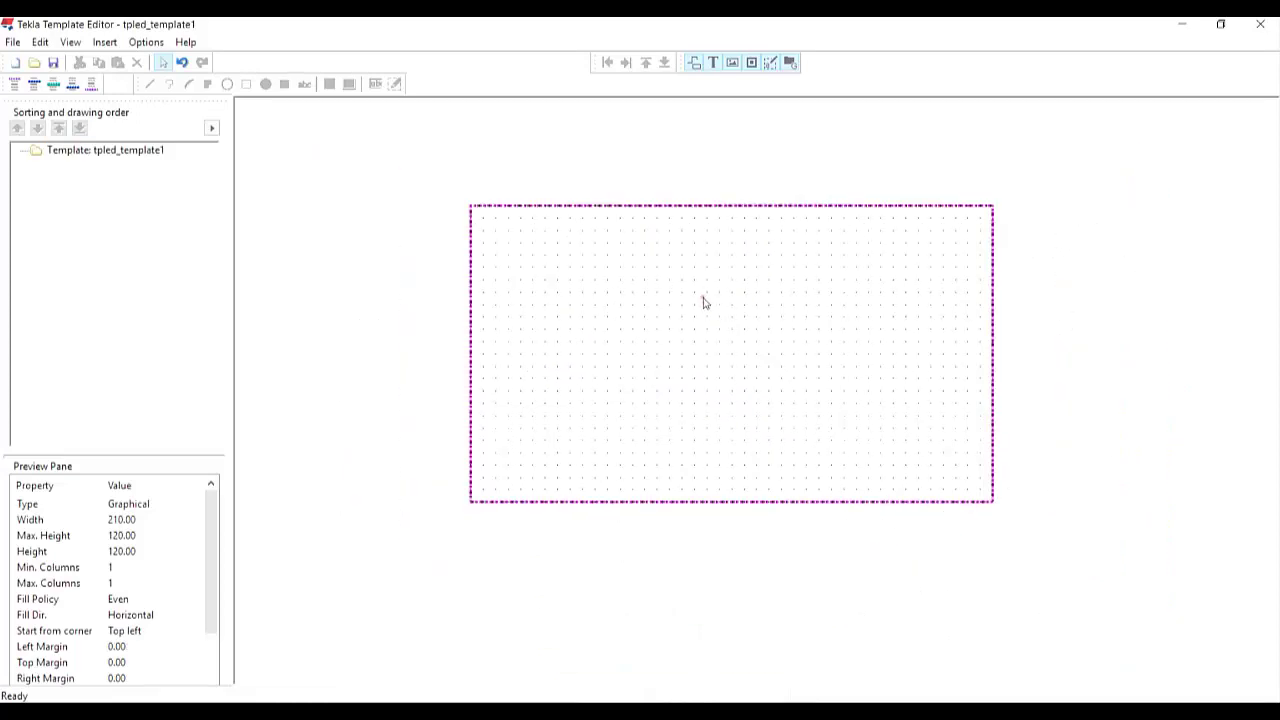
pyautogui.scroll(1, 560, 265)
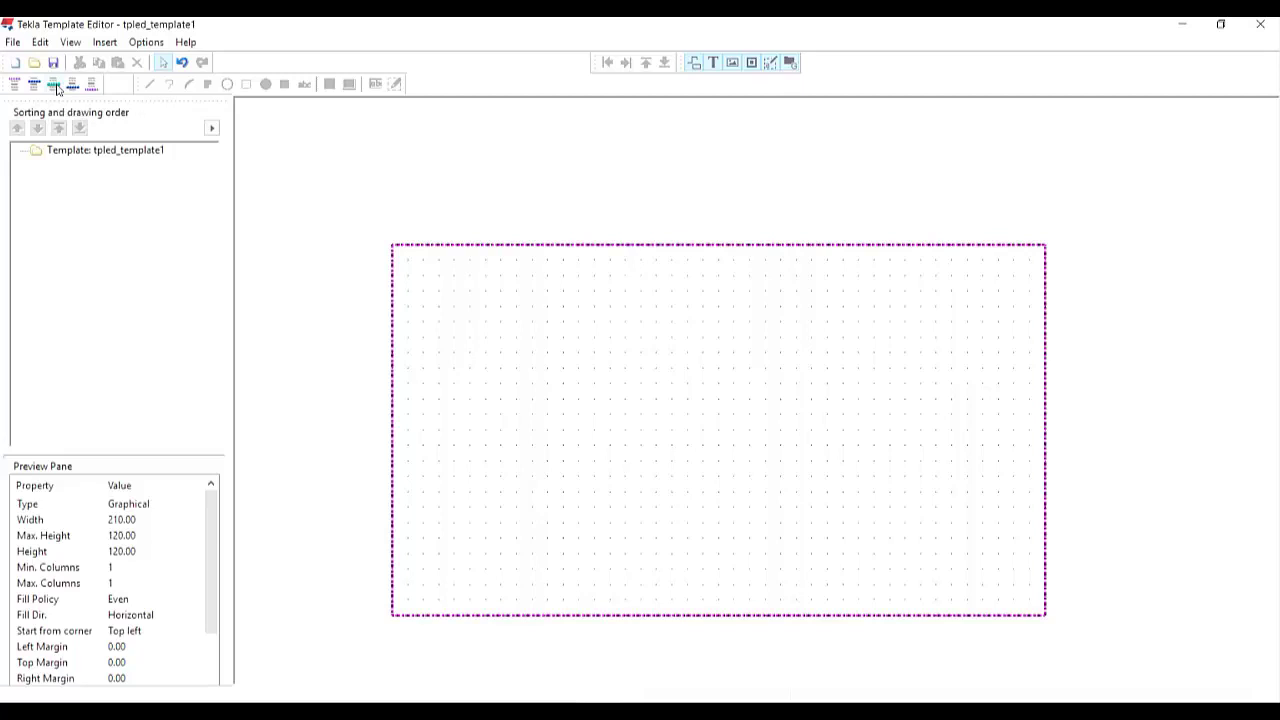
# Insert a new row with DRAWING as its content type.
pyautogui.click(55, 86)
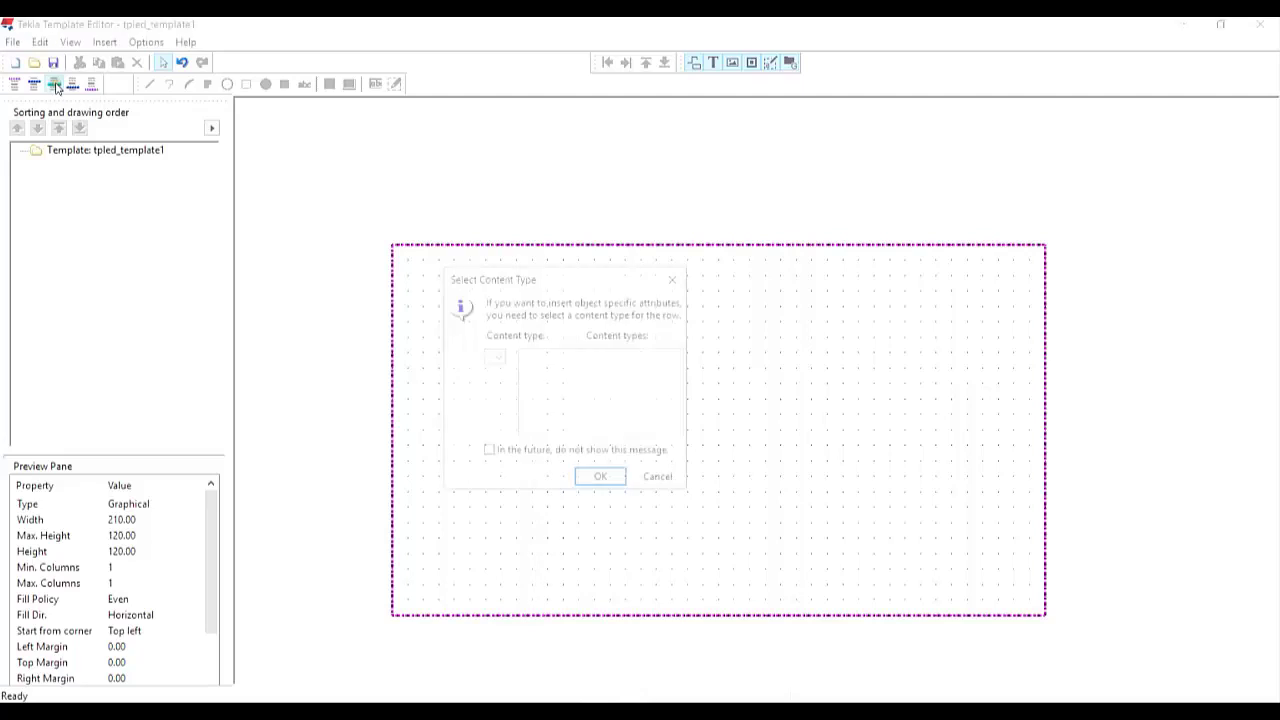
pyautogui.moveTo(522, 220); pyautogui.dragTo(506, 168)
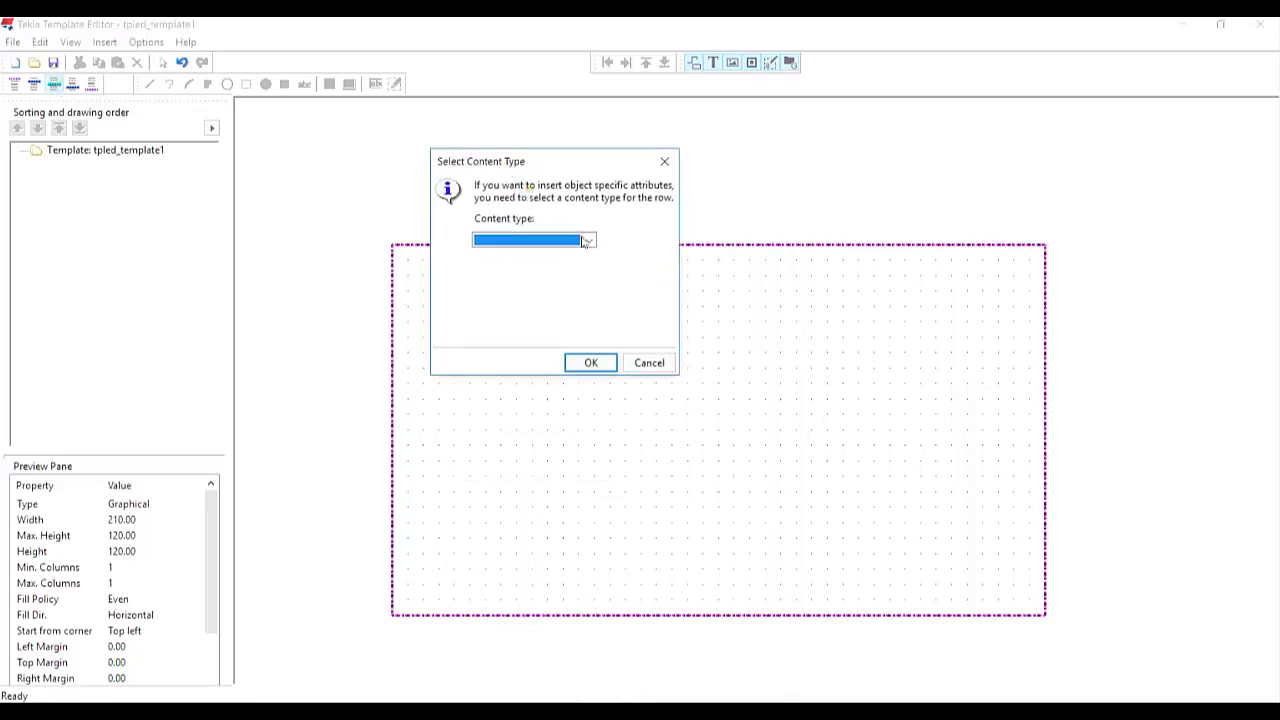
pyautogui.click(590, 245)
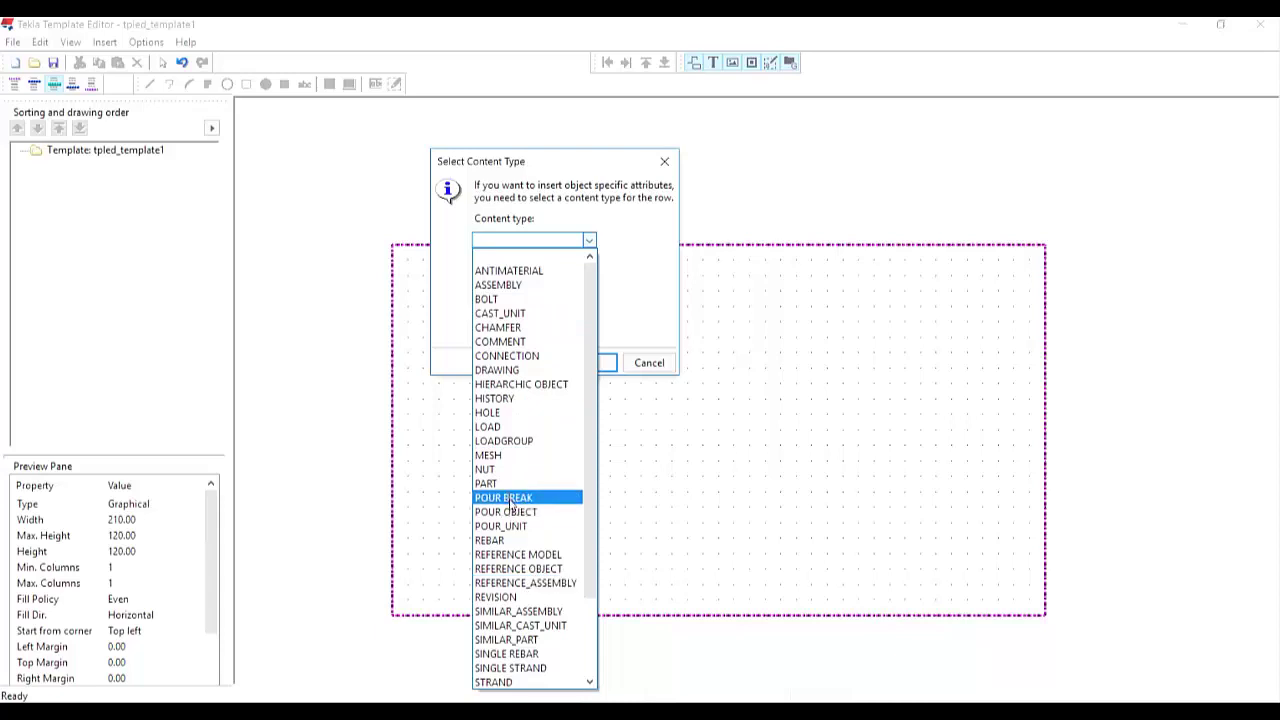
pyautogui.click(522, 372)
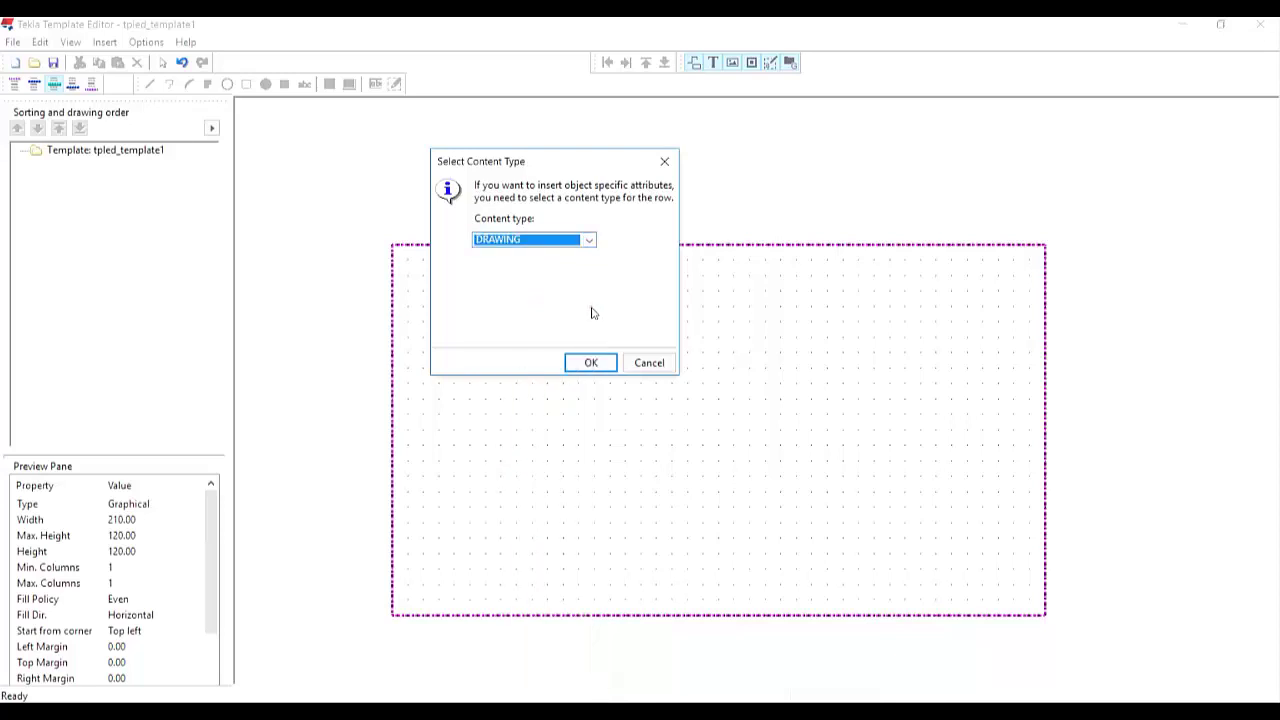
pyautogui.click(589, 364)
pyautogui.click(589, 364)
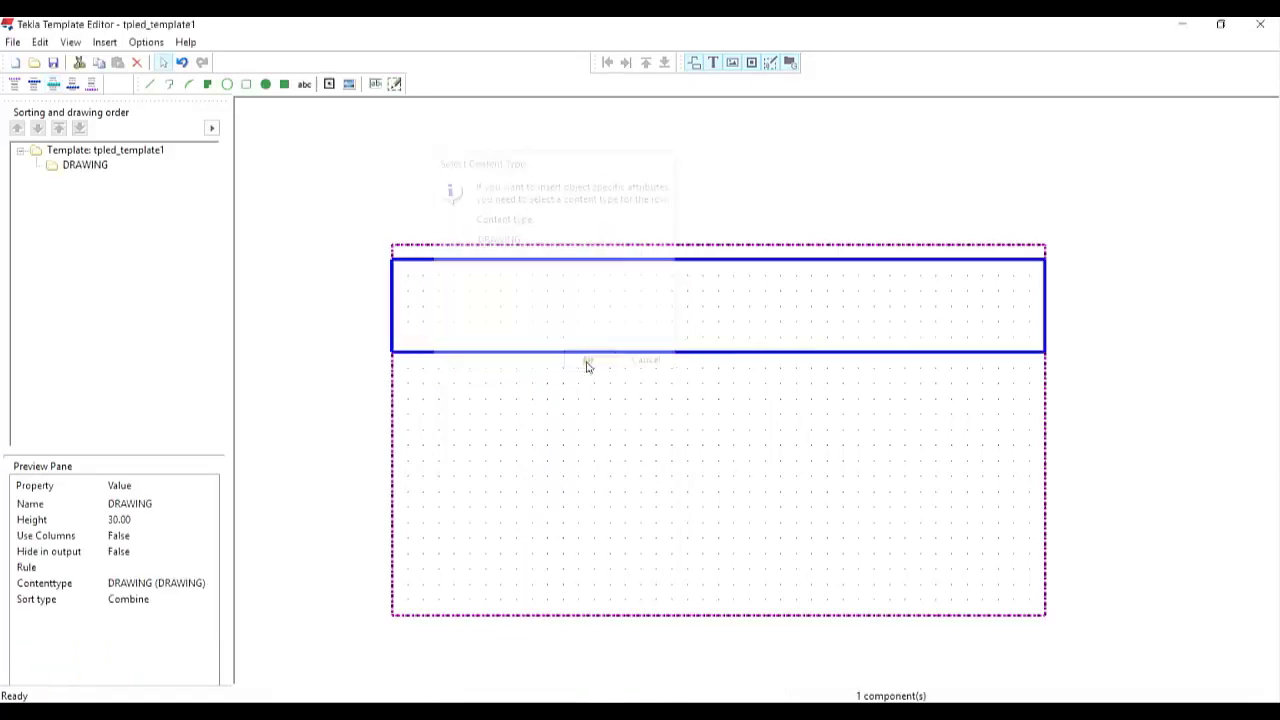
# Stretch the DRAWING row down to about 101.13 high.
pyautogui.moveTo(718, 353); pyautogui.dragTo(731, 582)
pyautogui.scroll(-1, 757, 475)
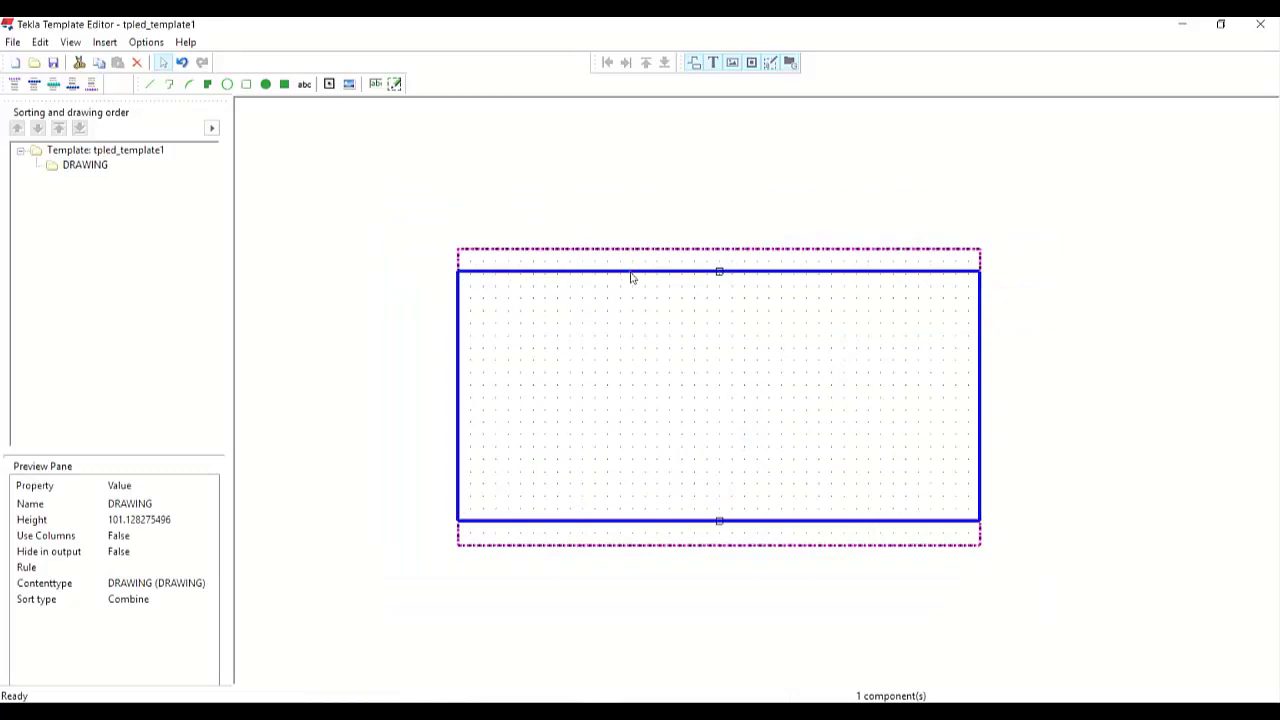
pyautogui.scroll(1, 621, 287)
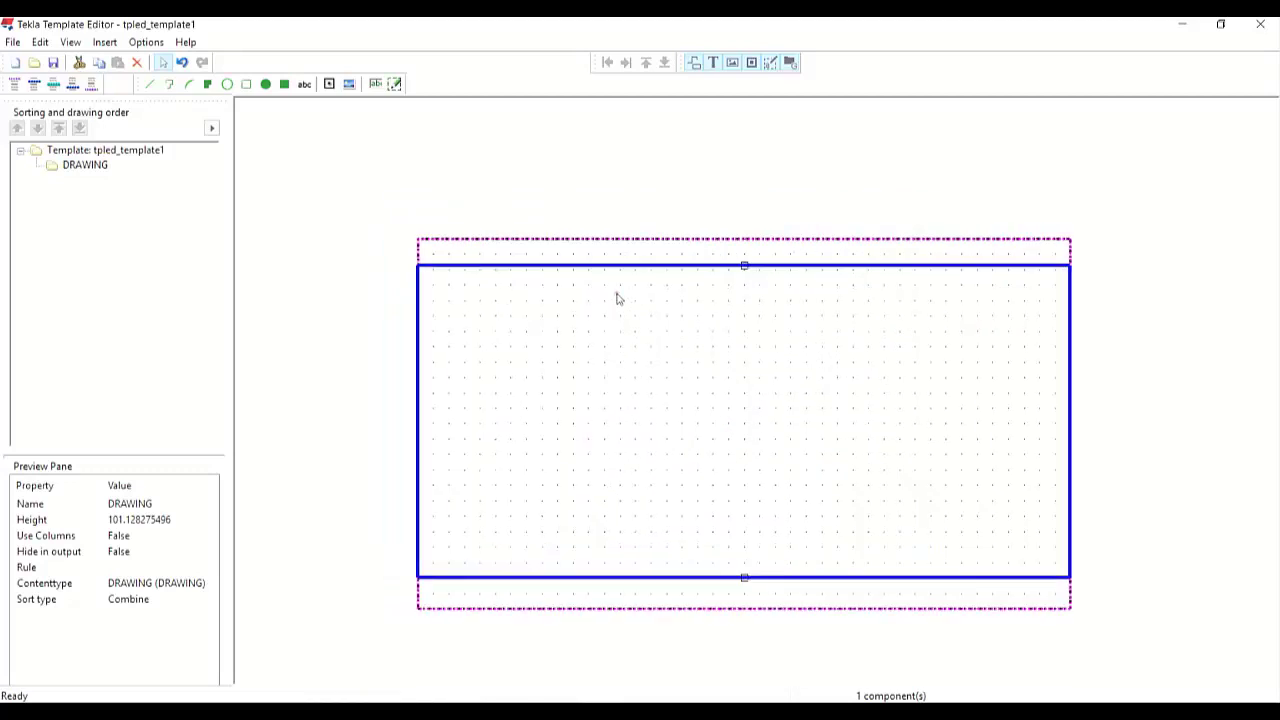
pyautogui.doubleClick(571, 319)
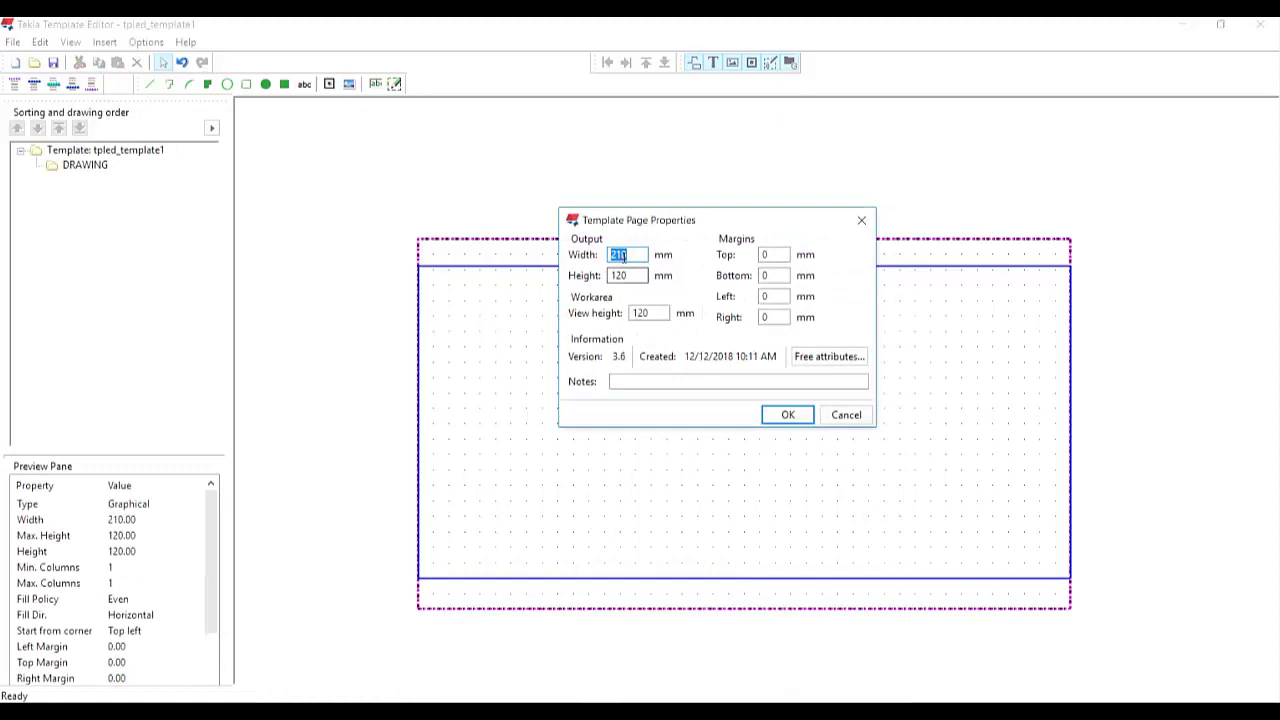
pyautogui.press('Tab')
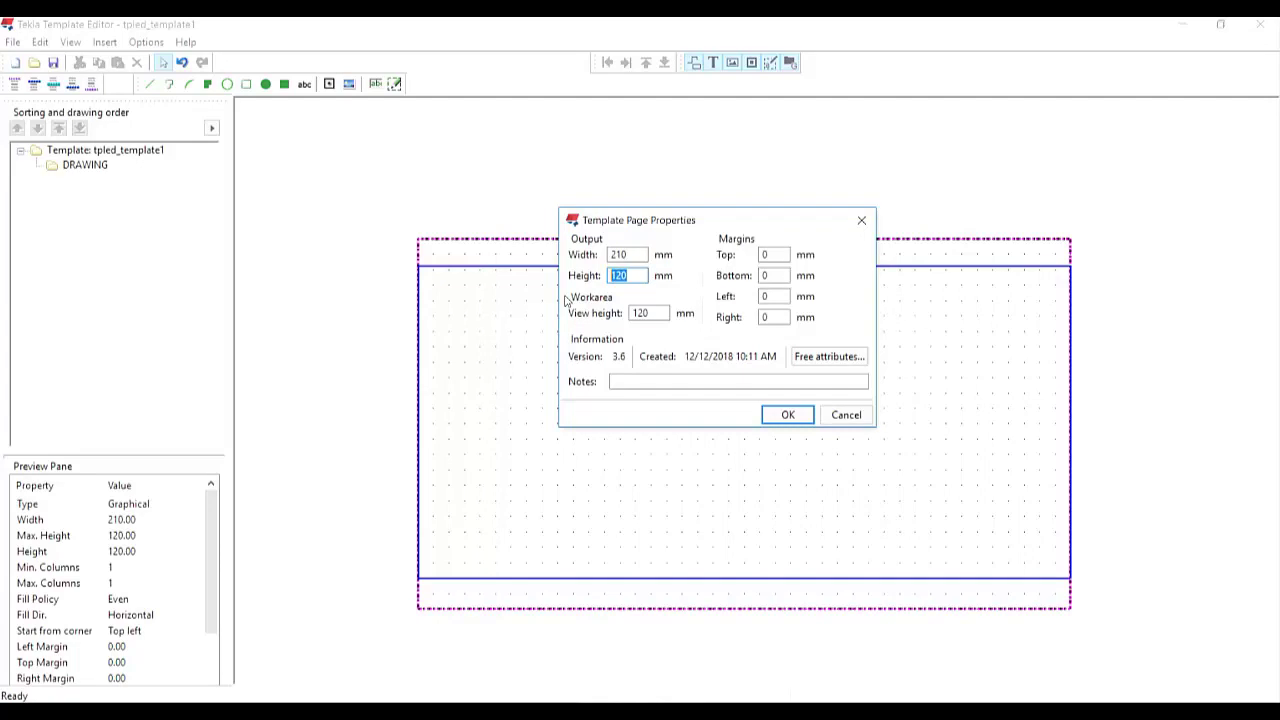
pyautogui.click(800, 416)
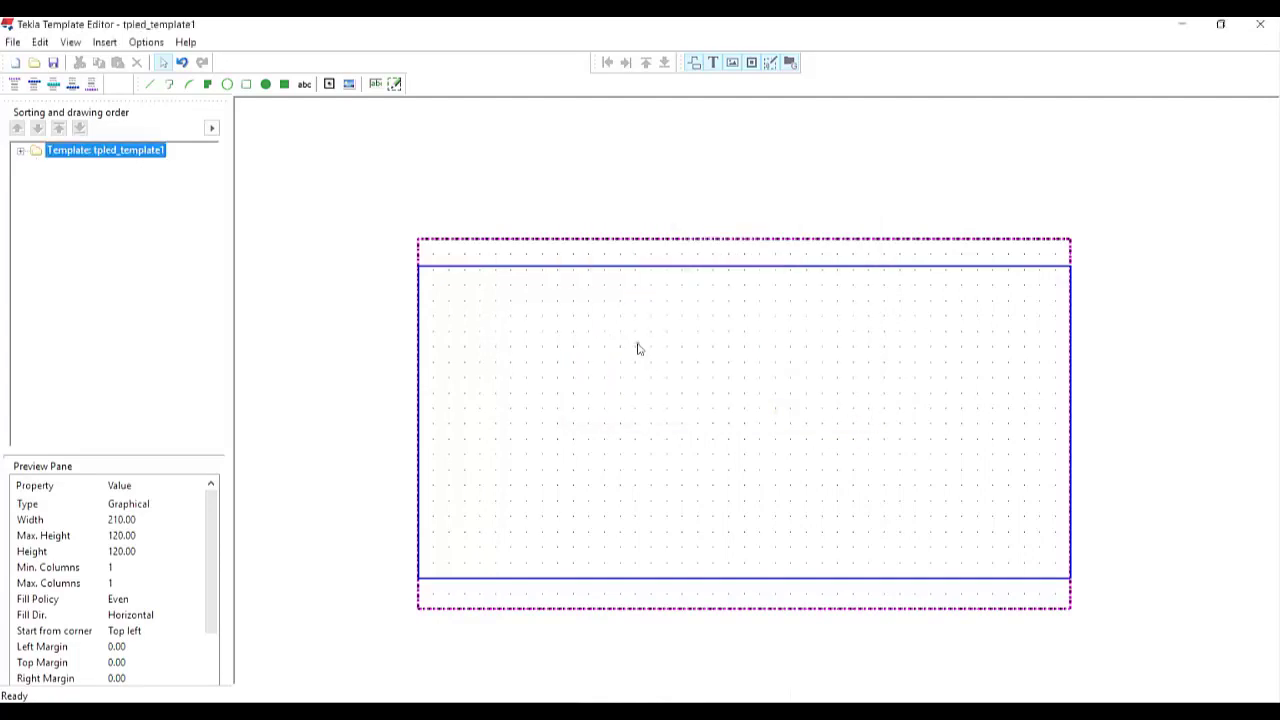
pyautogui.click(150, 84)
pyautogui.click(545, 267)
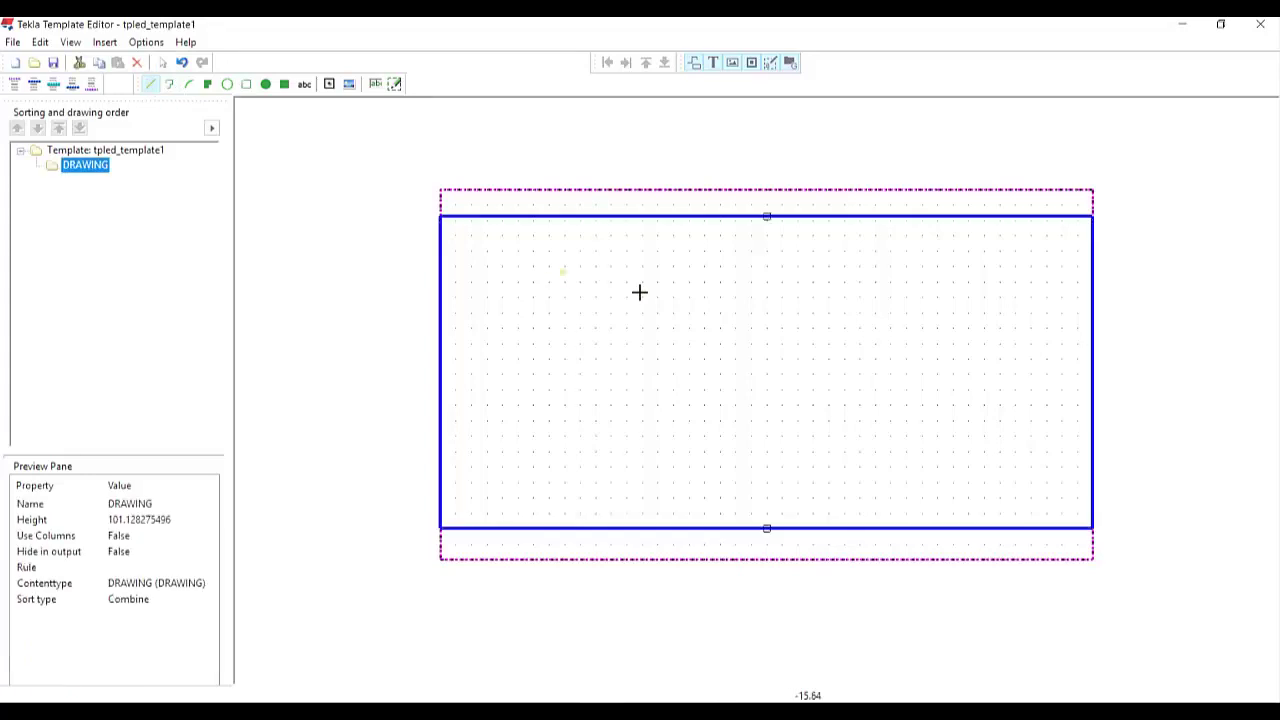
pyautogui.click(763, 263)
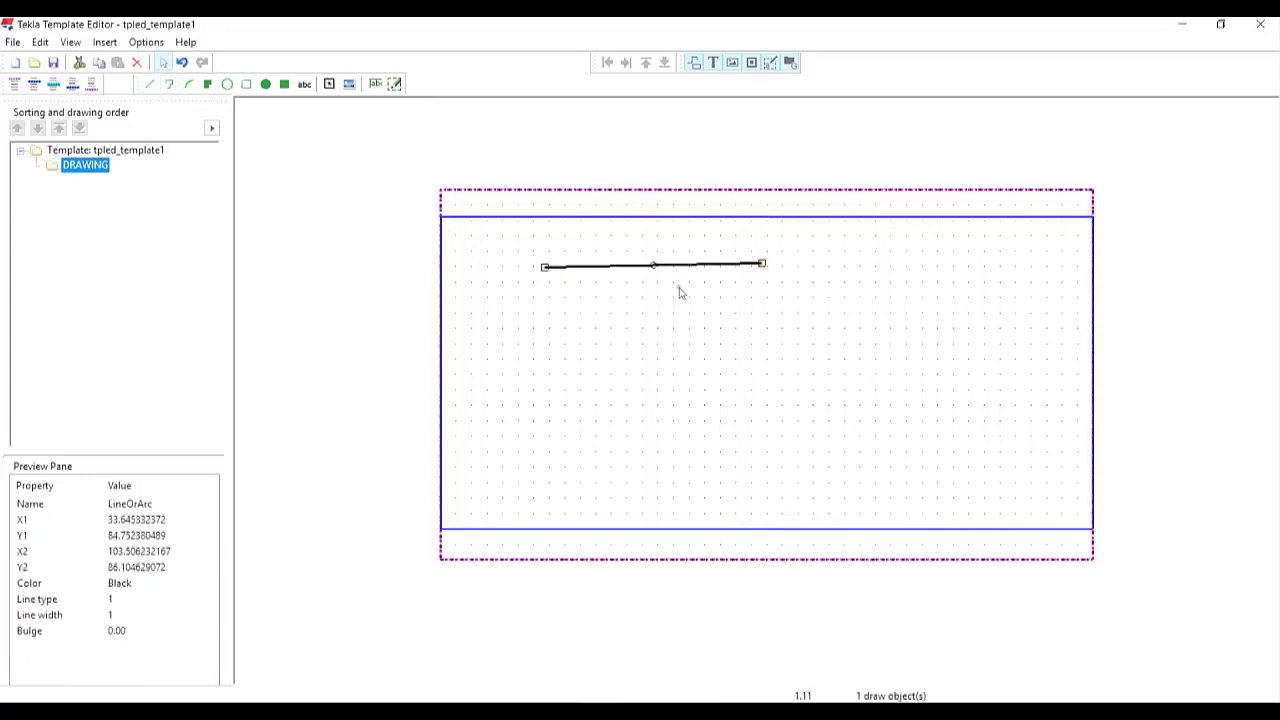
pyautogui.moveTo(689, 274); pyautogui.dragTo(687, 322)
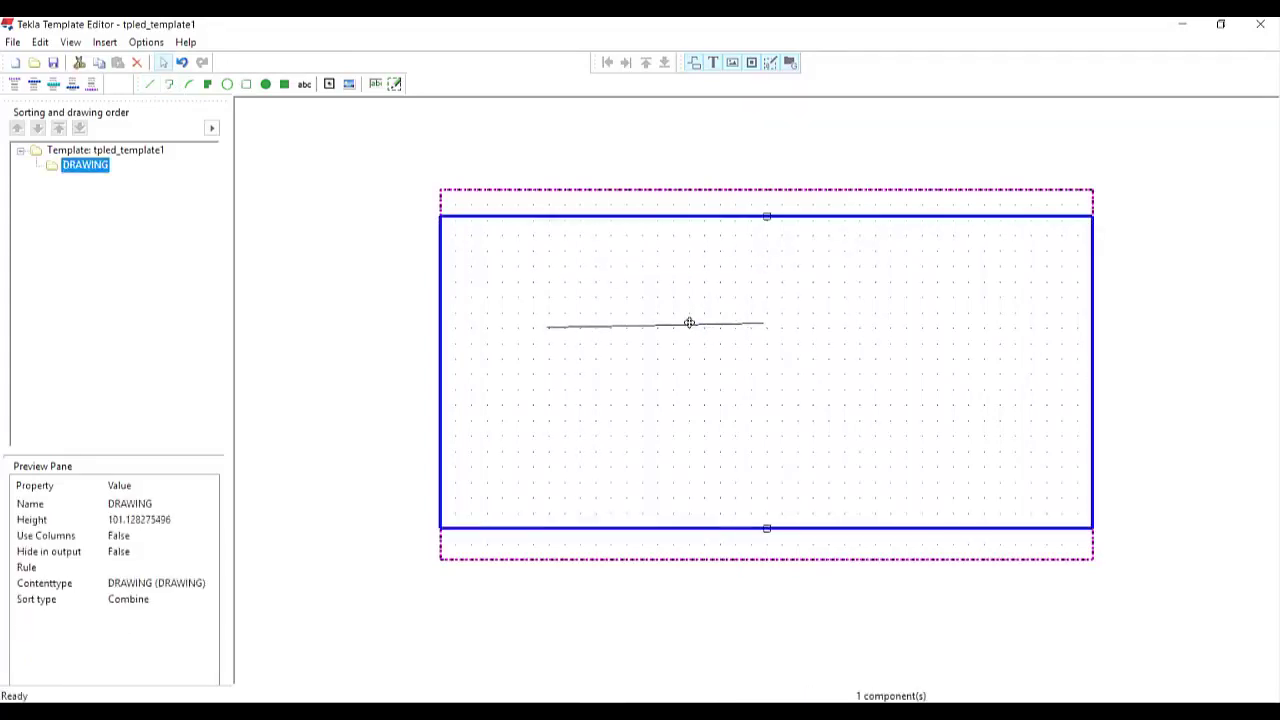
pyautogui.click(689, 322)
pyautogui.press('Delete')
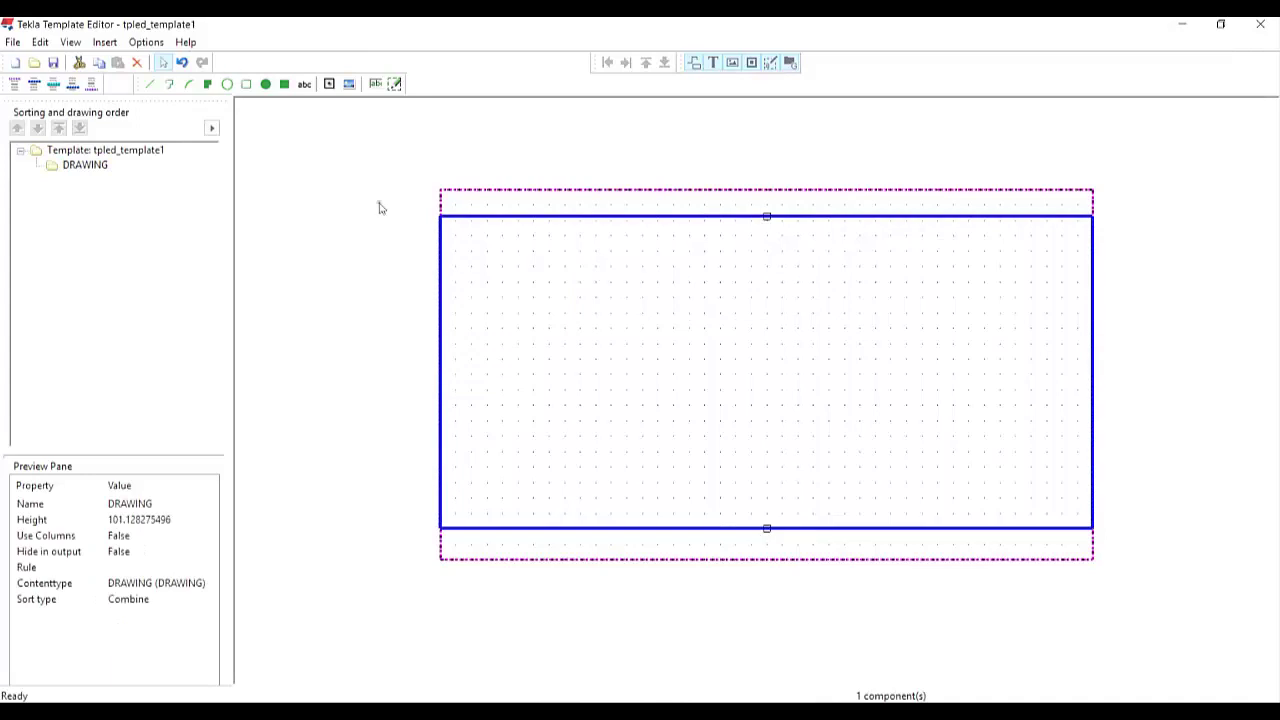
pyautogui.click(104, 42)
# Insert TITLE BLOCK A3.dwg from C:\TeklaStructuresModels\2. Training Practice Models\CGPV_custom.
pyautogui.click(140, 241)
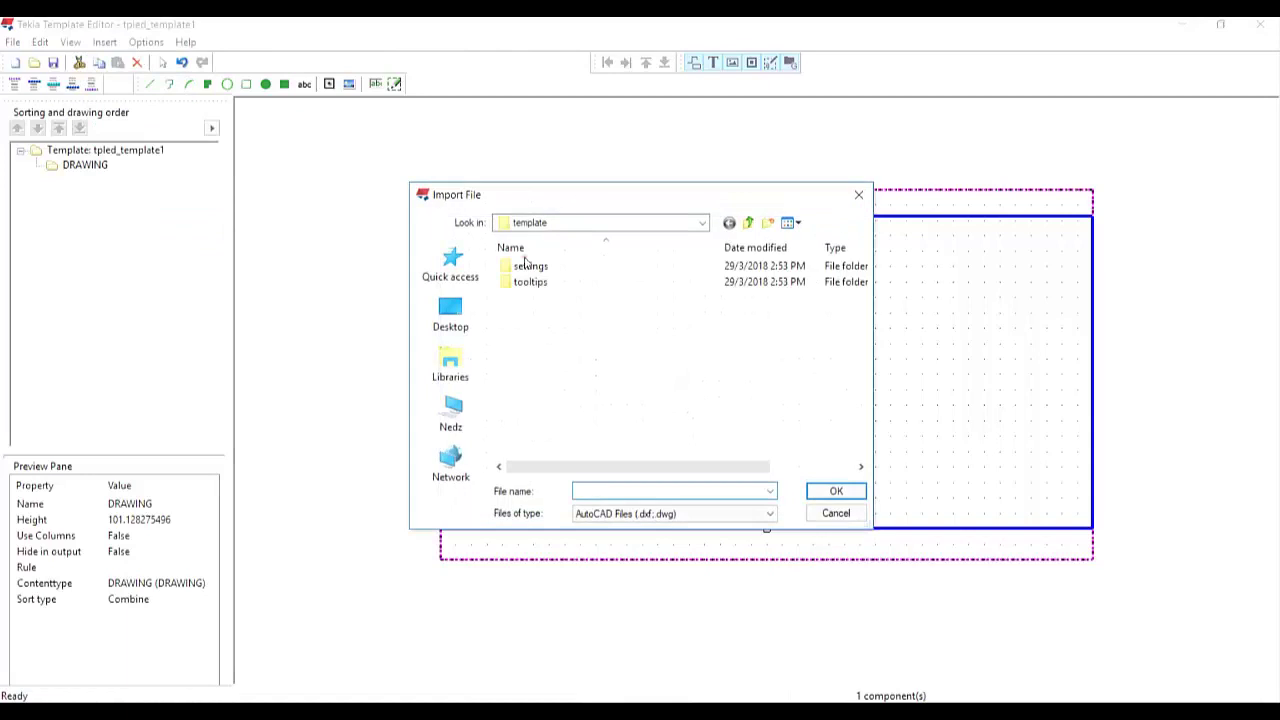
pyautogui.click(701, 226)
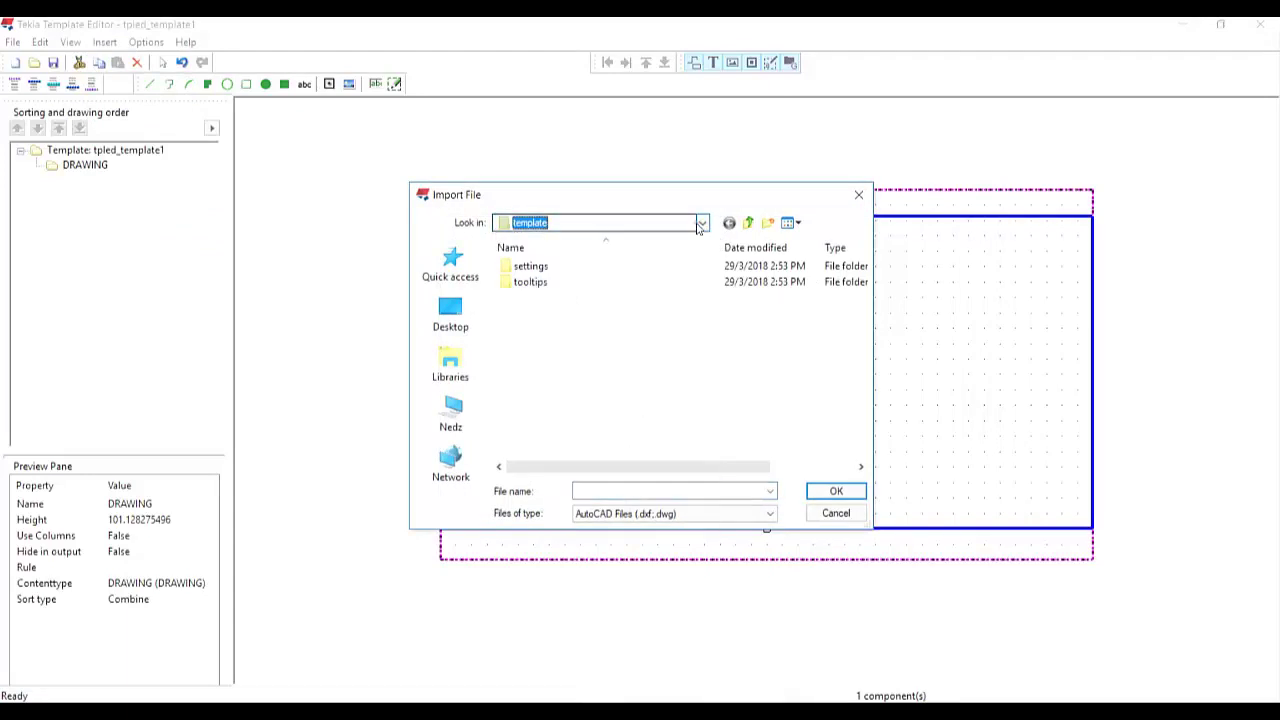
pyautogui.click(552, 360)
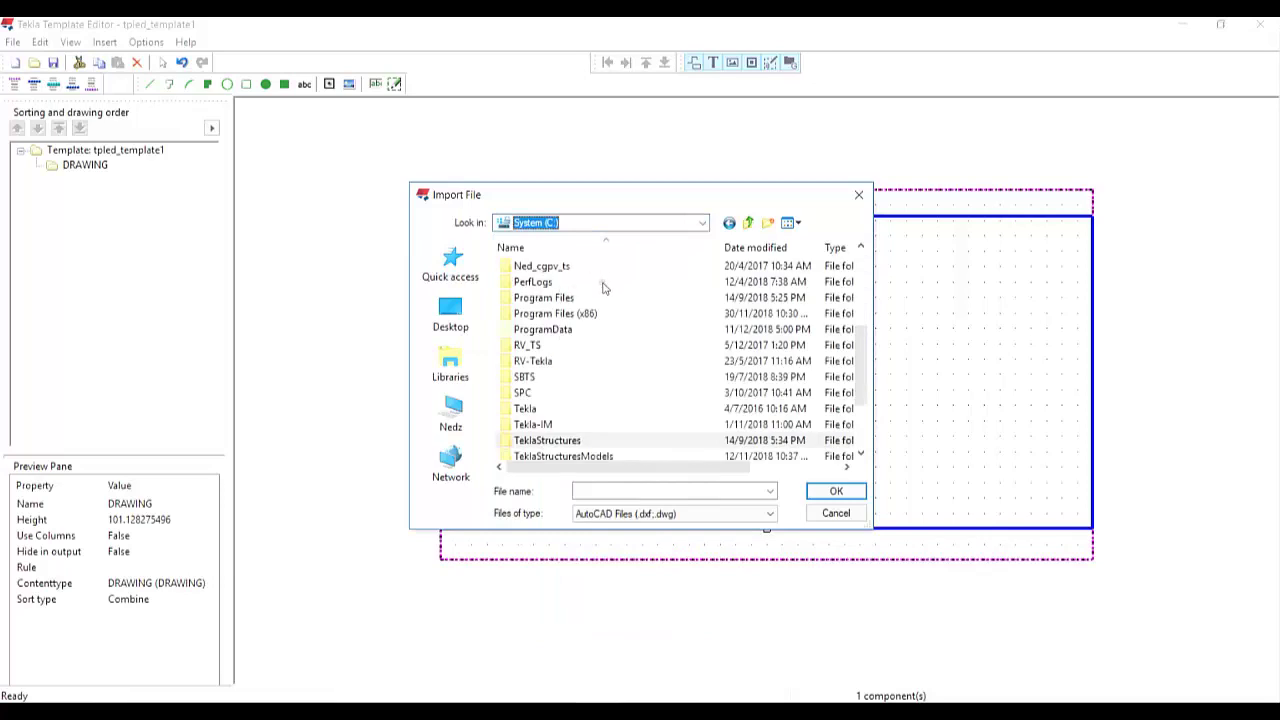
pyautogui.scroll(-1, 603, 290)
pyautogui.click(580, 410)
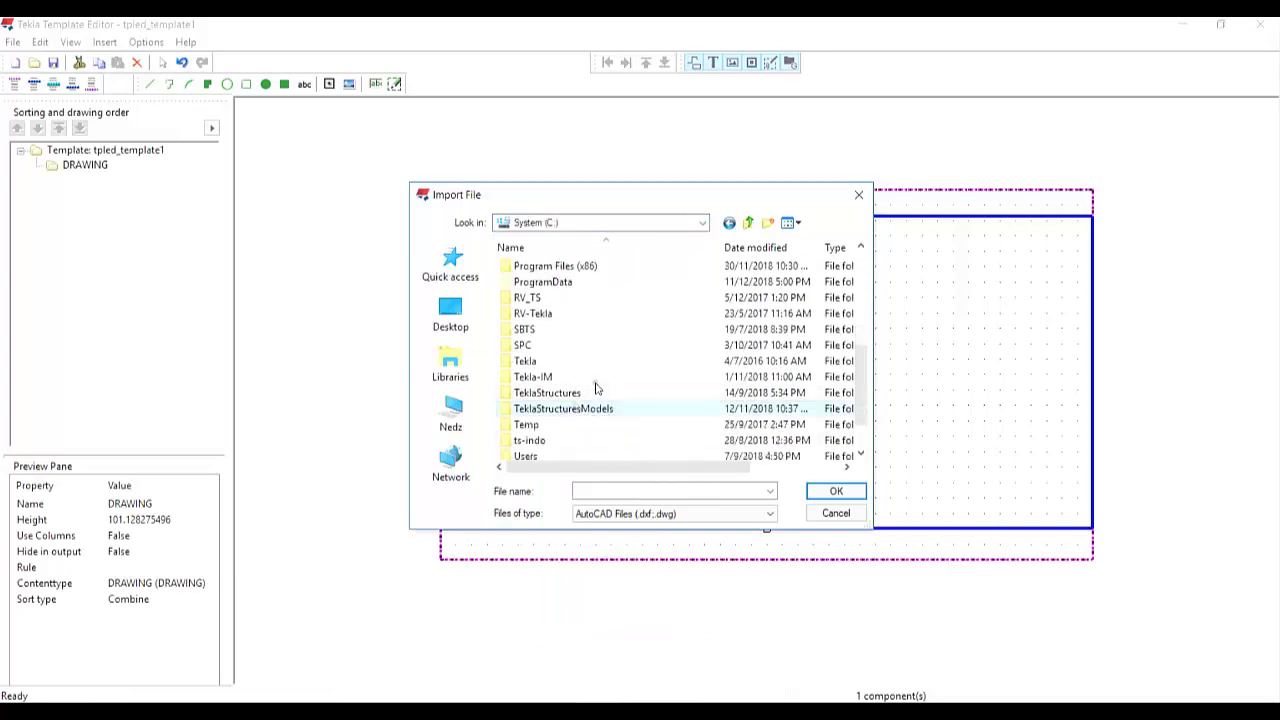
pyautogui.scroll(-1, 594, 388)
pyautogui.doubleClick(582, 364)
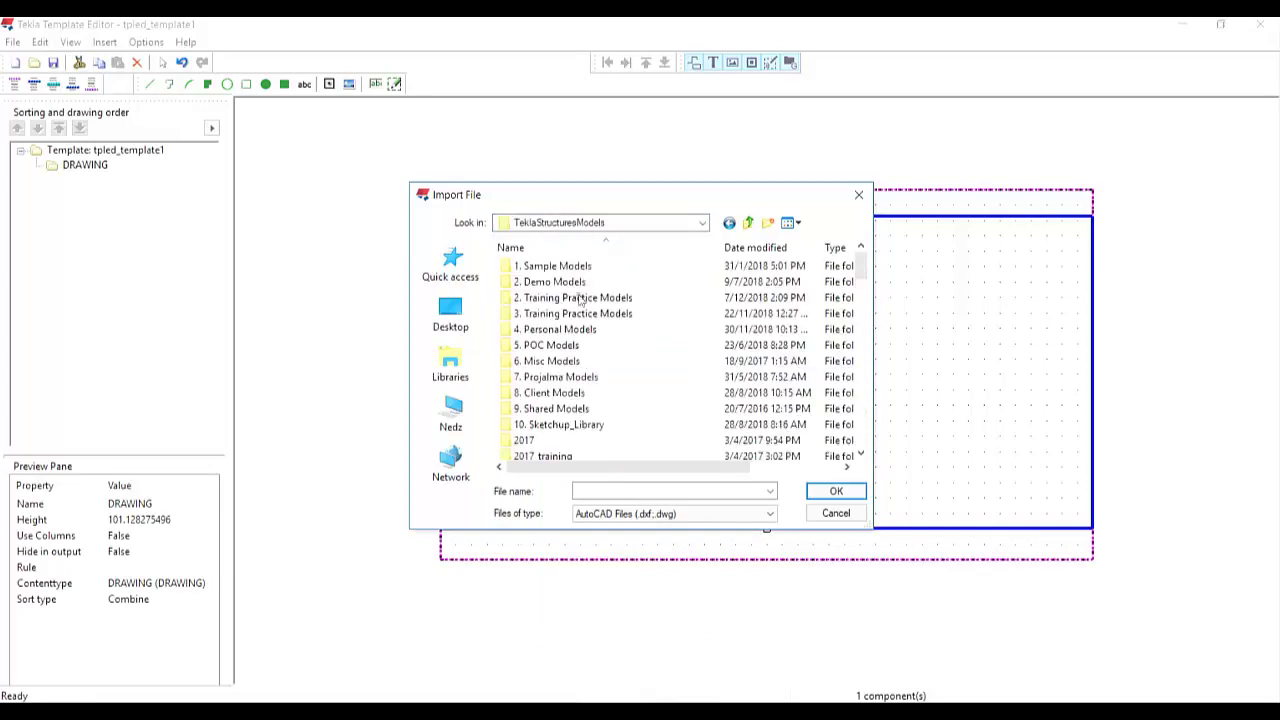
pyautogui.doubleClick(575, 297)
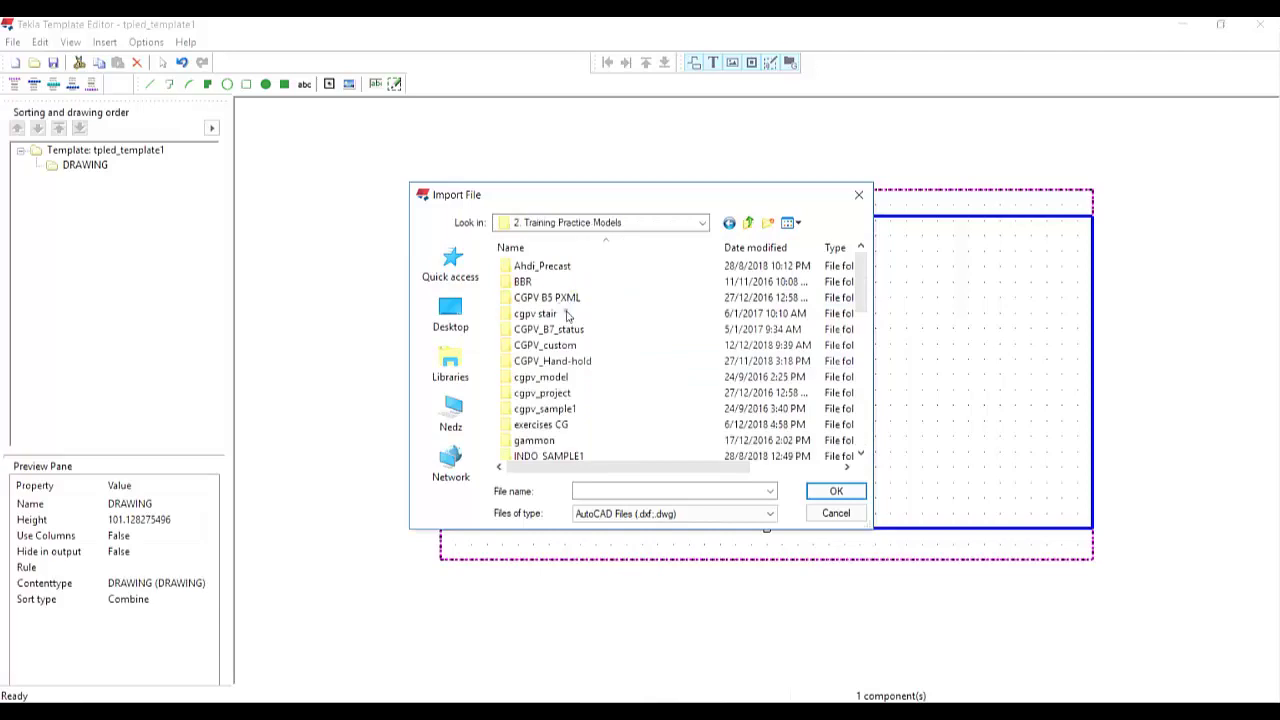
pyautogui.doubleClick(562, 346)
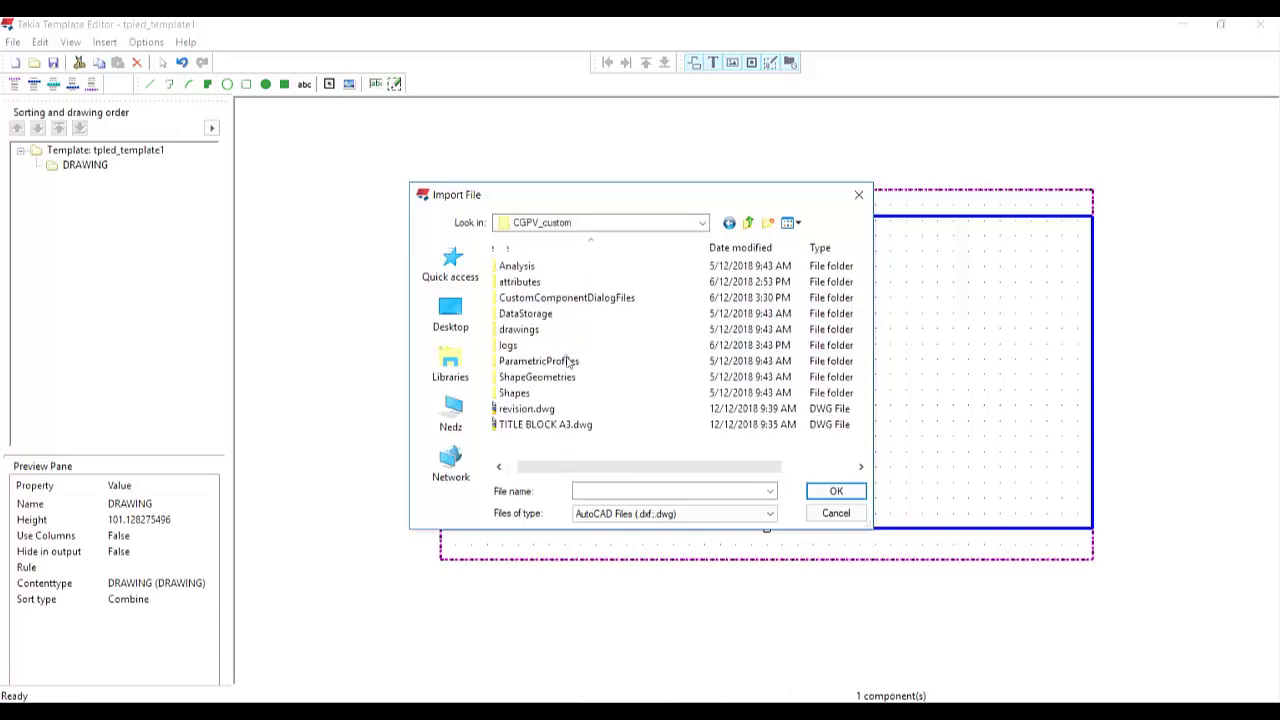
pyautogui.click(542, 426)
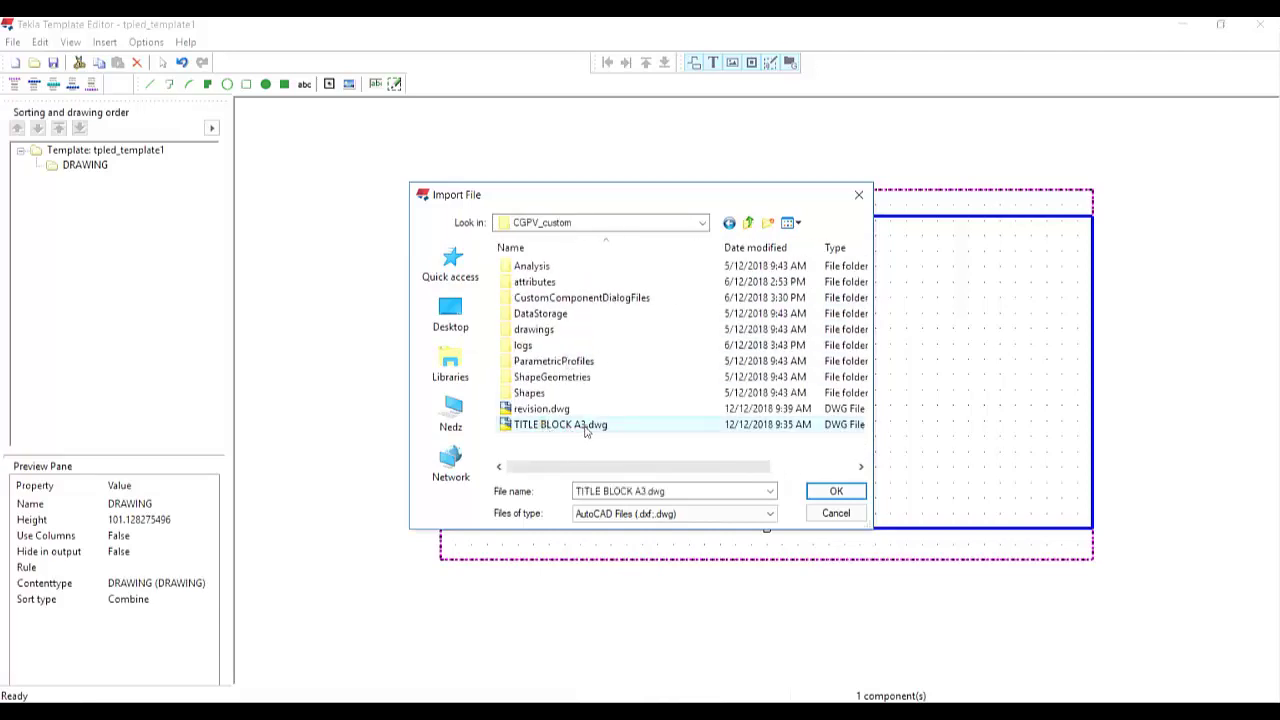
pyautogui.click(833, 492)
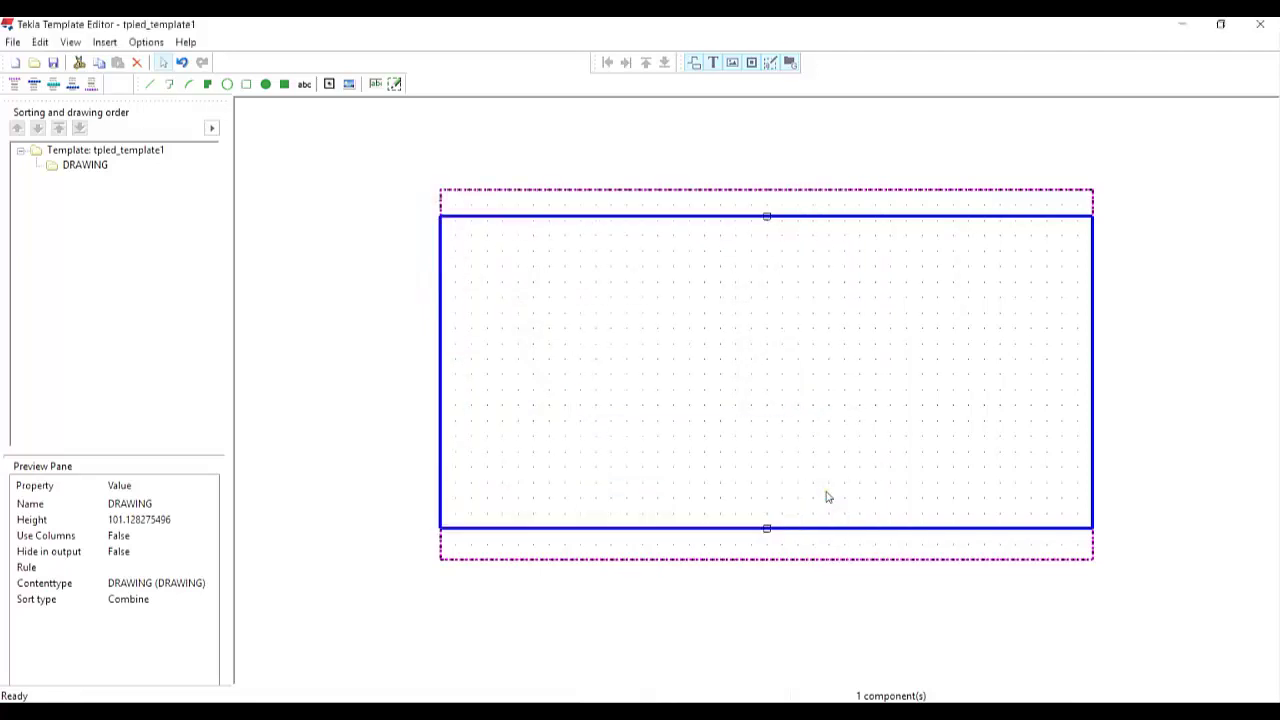
pyautogui.click(543, 266)
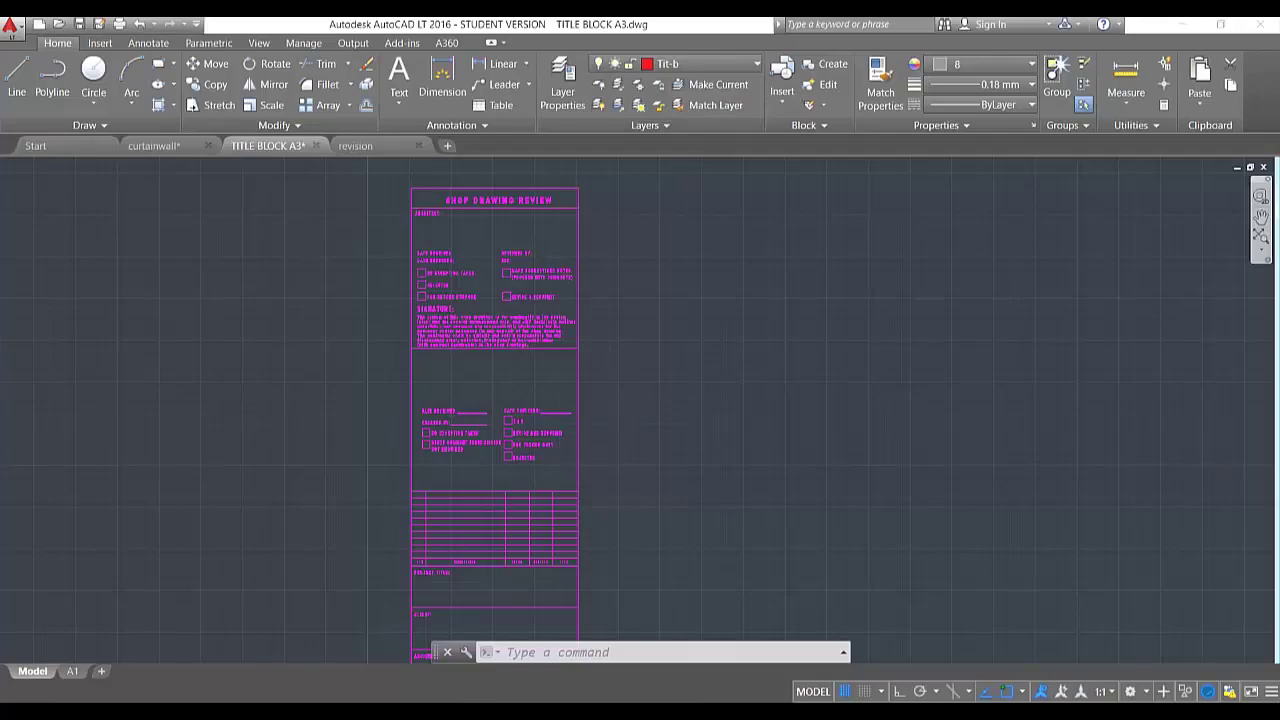
# Close TITLE BLOCK A3.dwg saving its changes, then minimize AutoCAD LT.
pyautogui.click(316, 146)
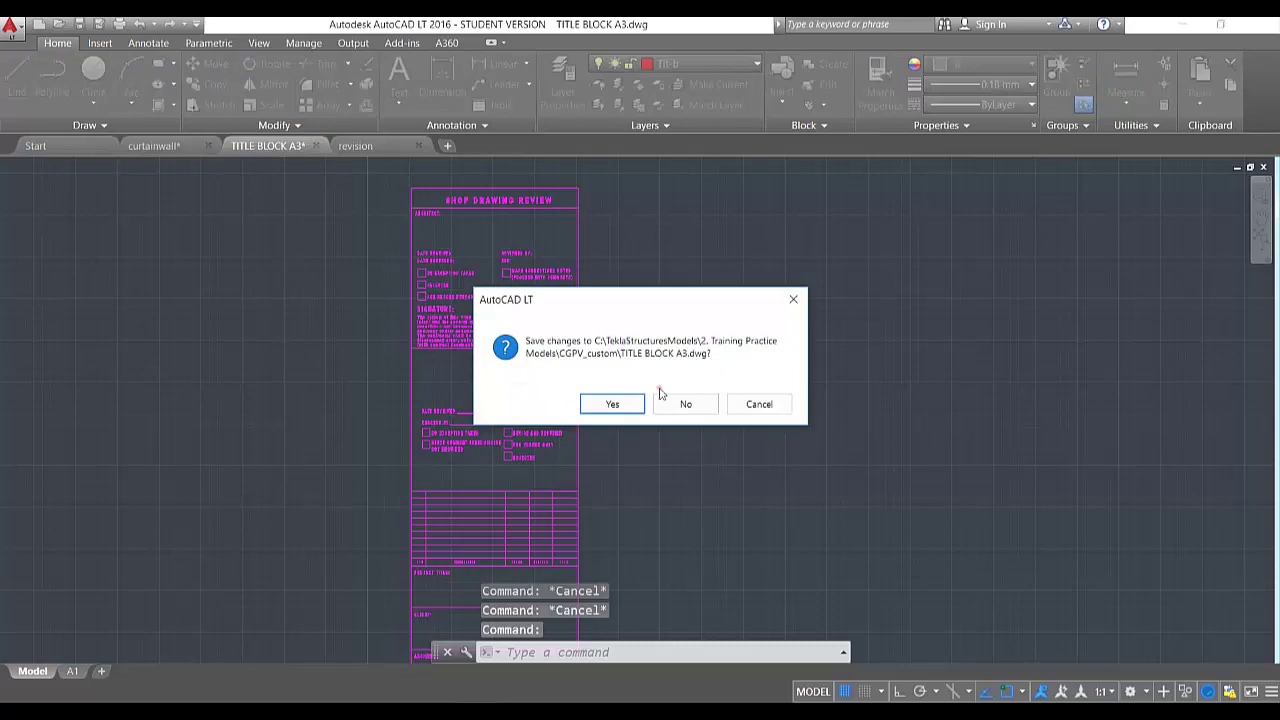
pyautogui.click(612, 405)
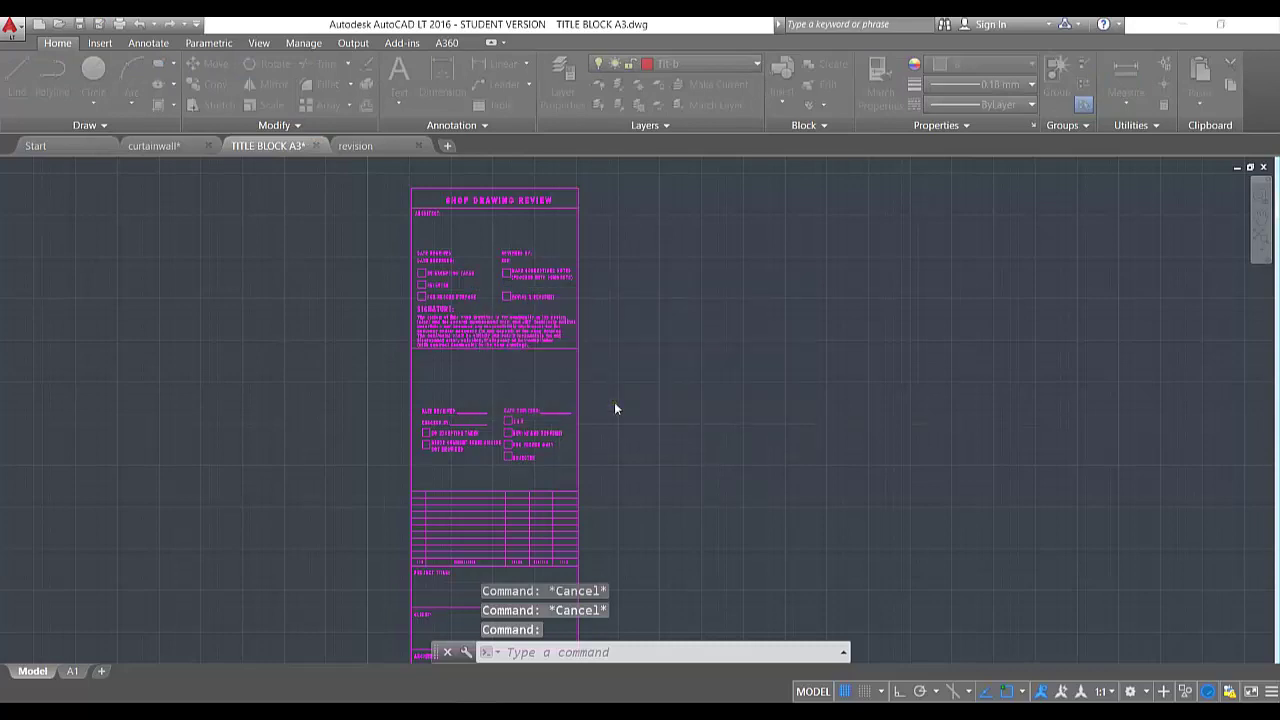
pyautogui.click(1181, 26)
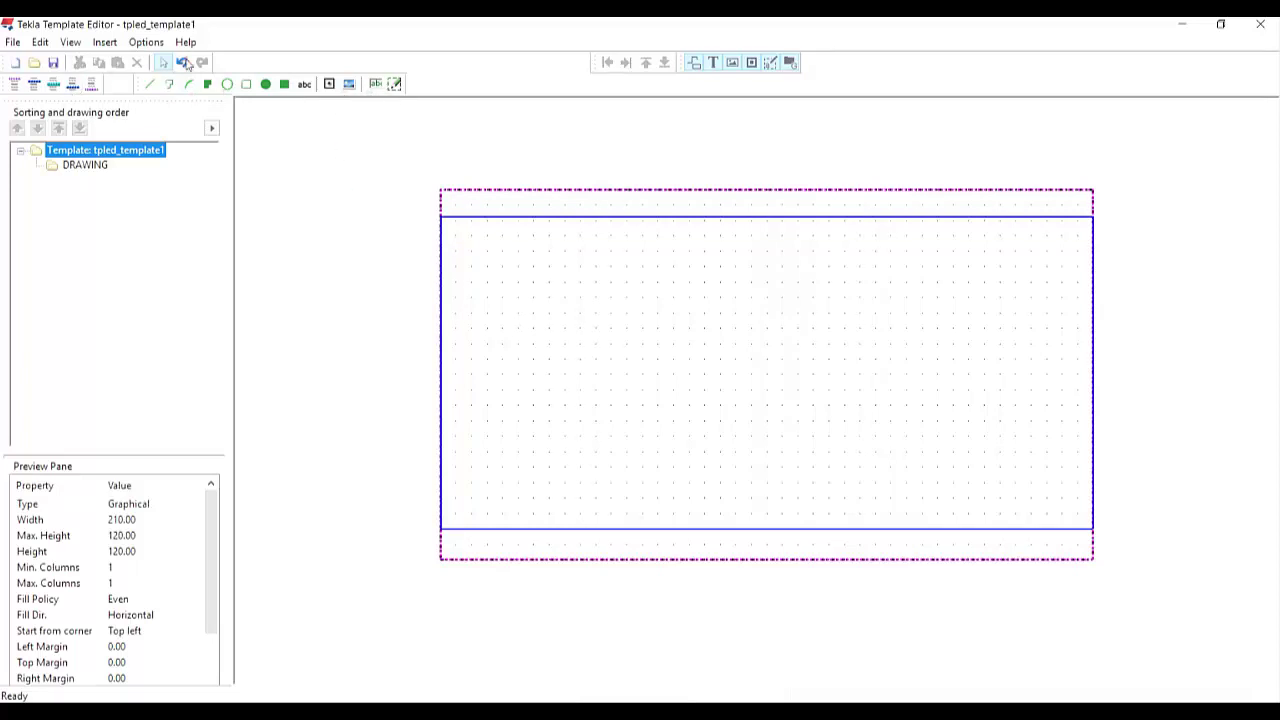
# Browse to C: > TeklaStructuresModels > 2. Training Practice Models > CGPV_custom and choose TITLE BLOCK A3.dwg for import.
pyautogui.click(103, 43)
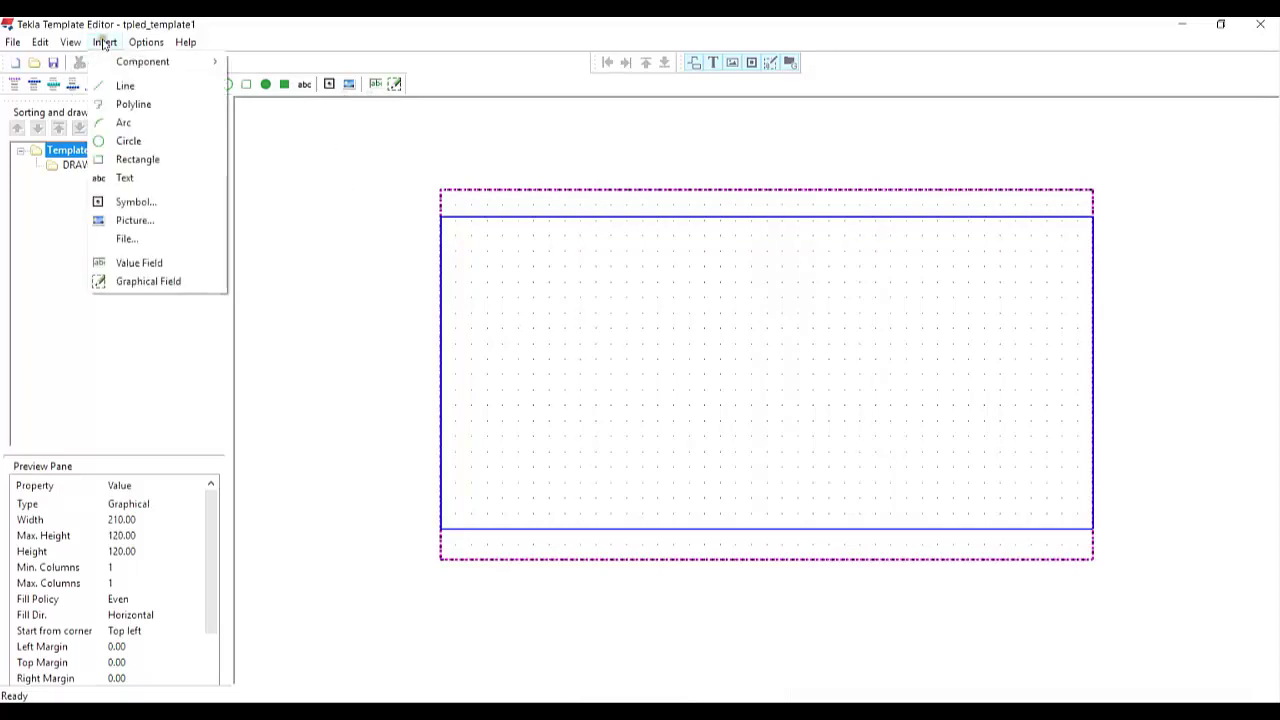
pyautogui.click(157, 241)
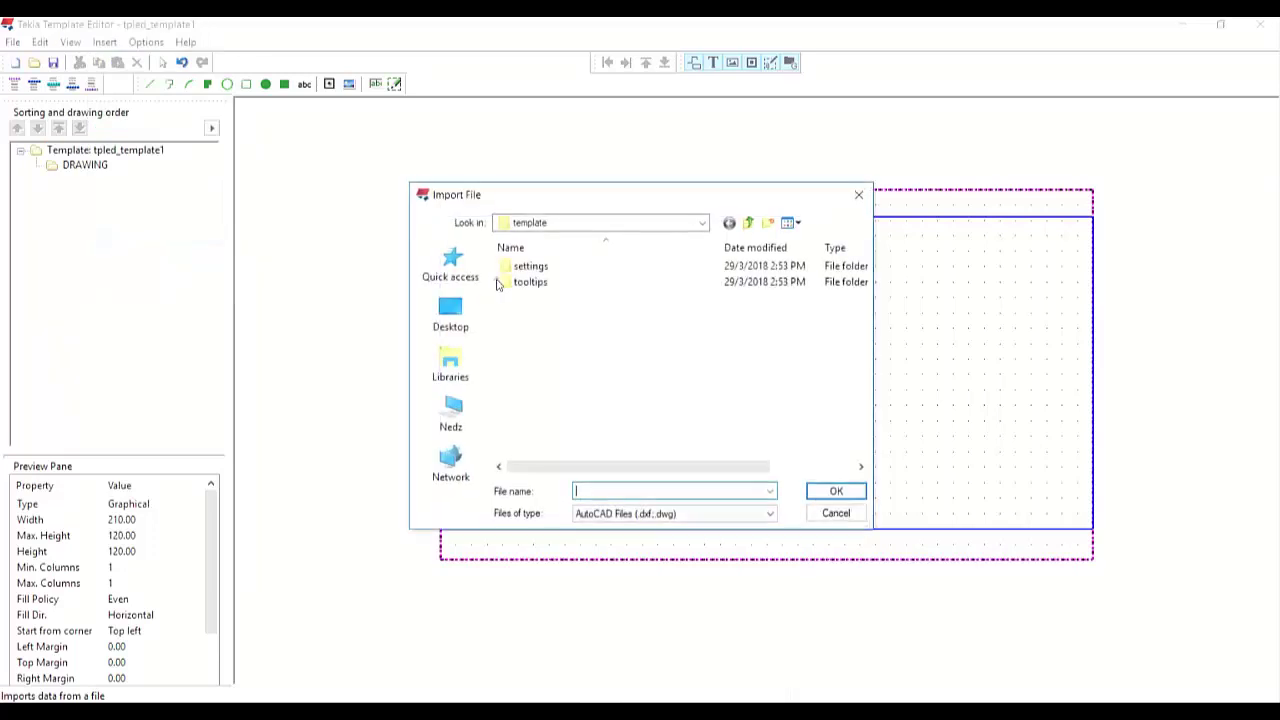
pyautogui.click(703, 223)
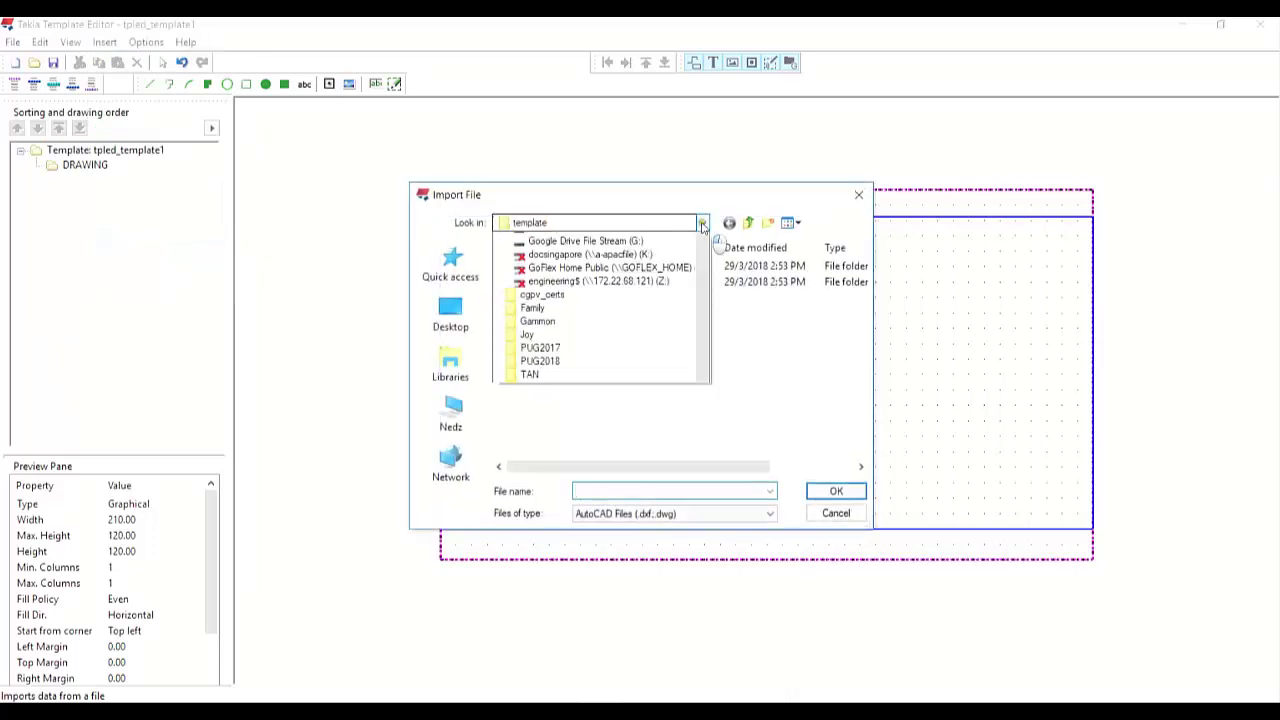
pyautogui.click(703, 223)
pyautogui.click(556, 359)
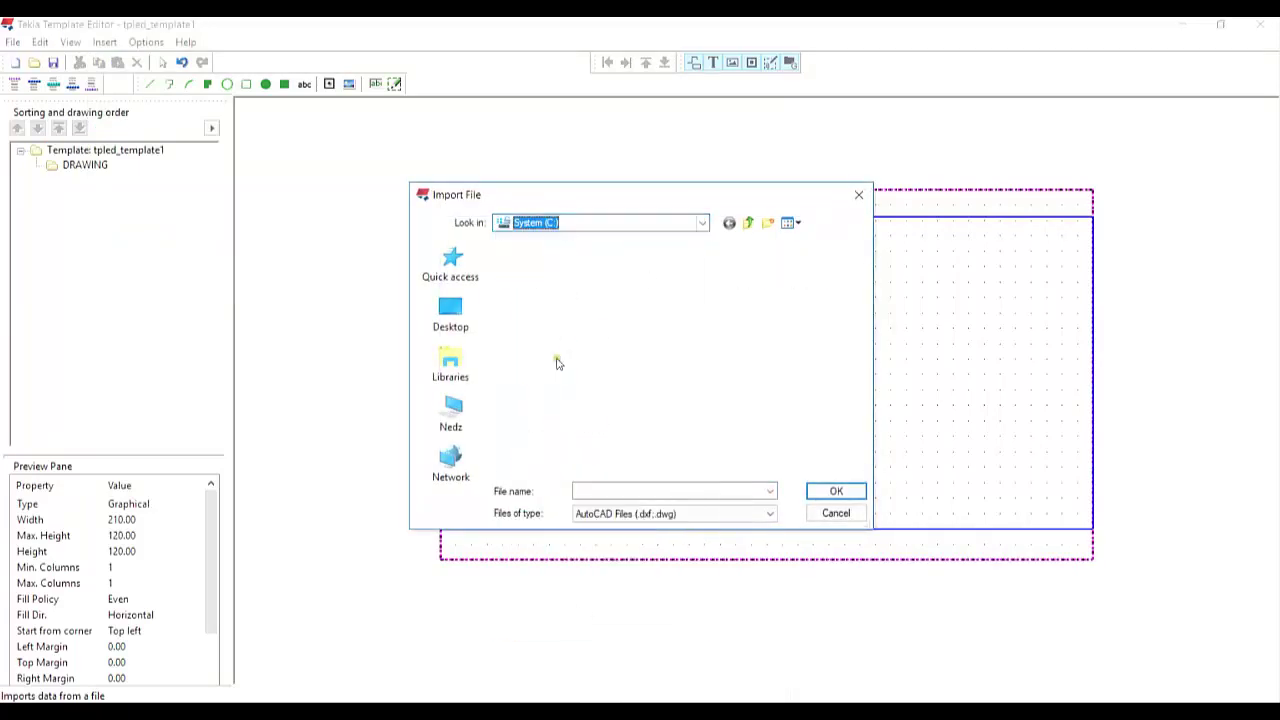
pyautogui.scroll(-1, 608, 380)
pyautogui.doubleClick(586, 408)
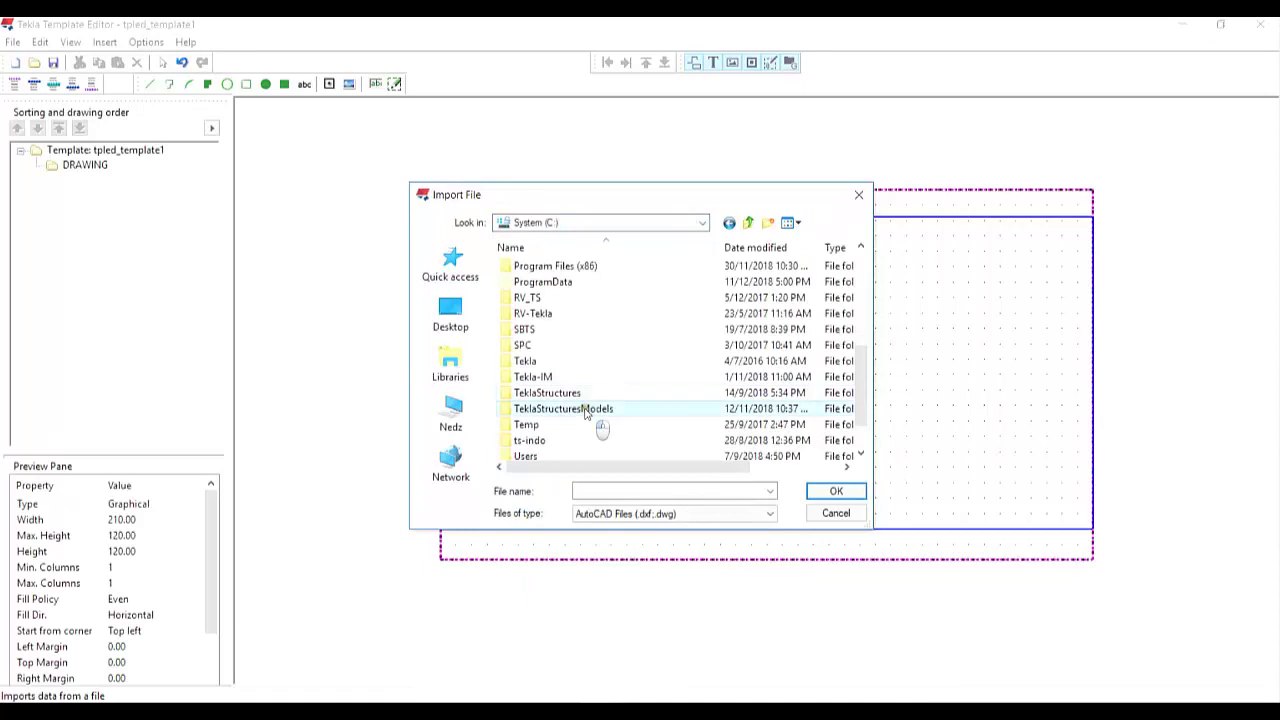
pyautogui.doubleClick(574, 300)
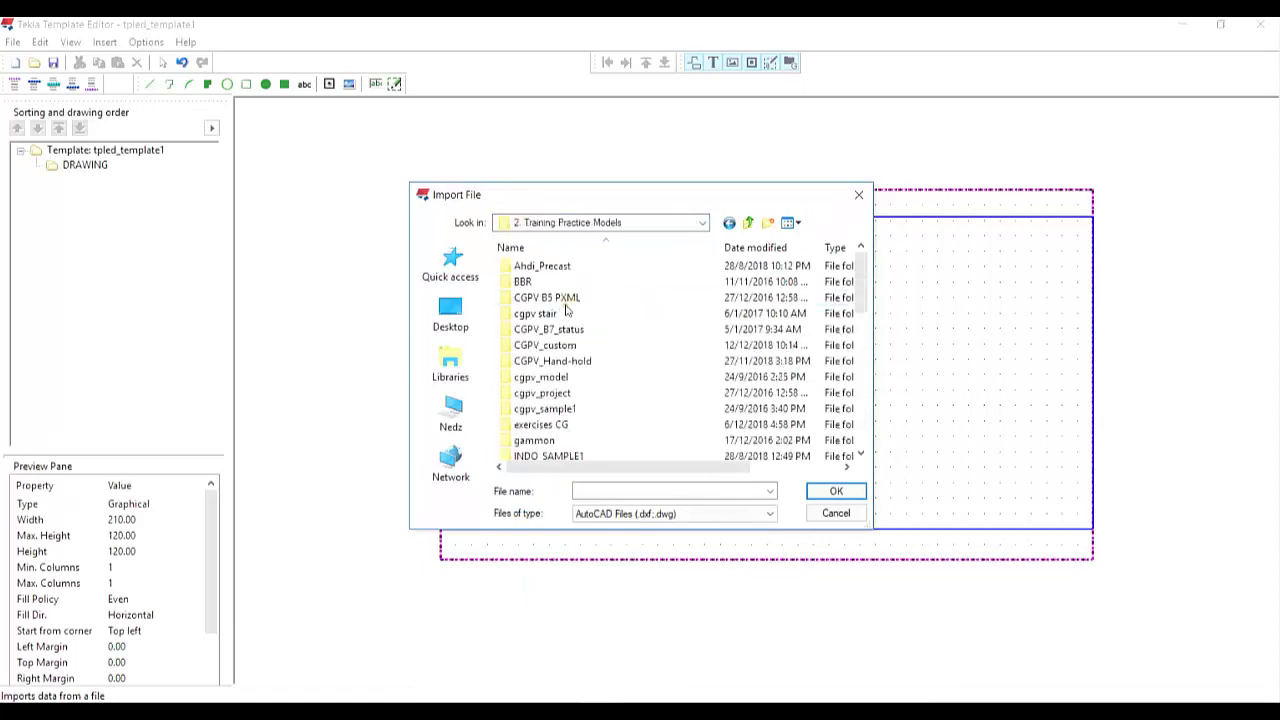
pyautogui.doubleClick(566, 350)
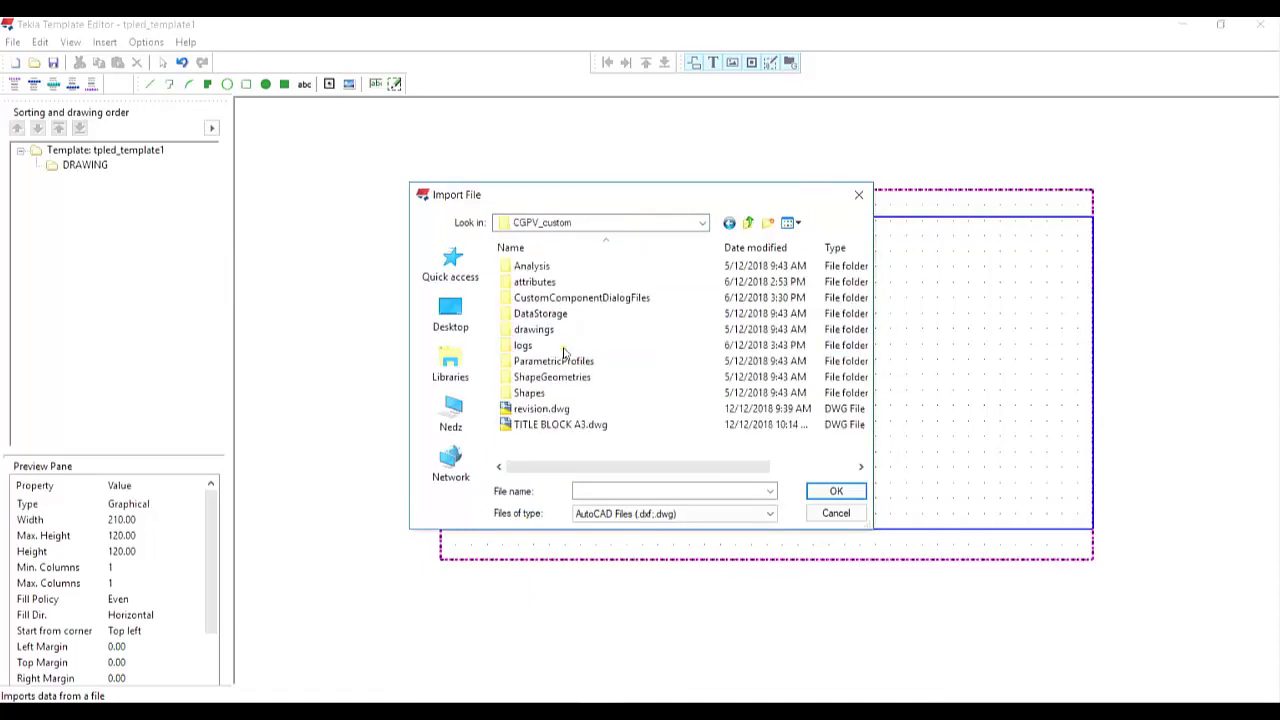
pyautogui.click(562, 425)
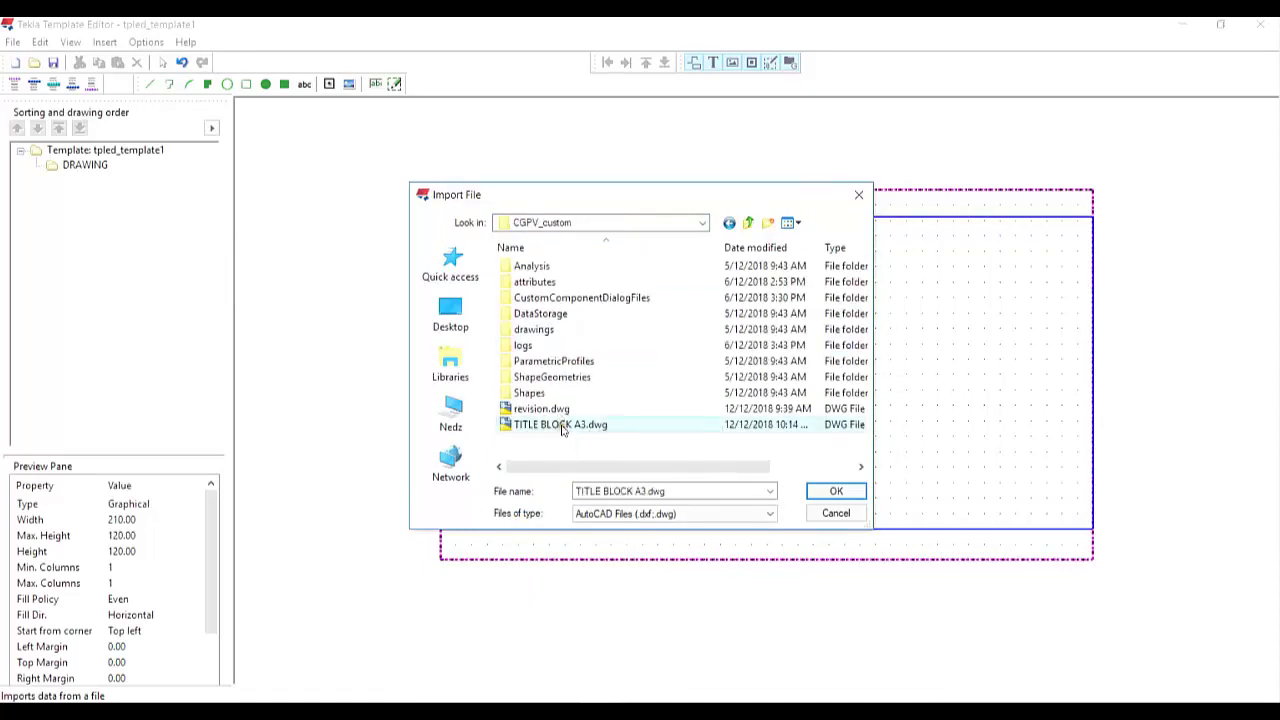
pyautogui.click(836, 491)
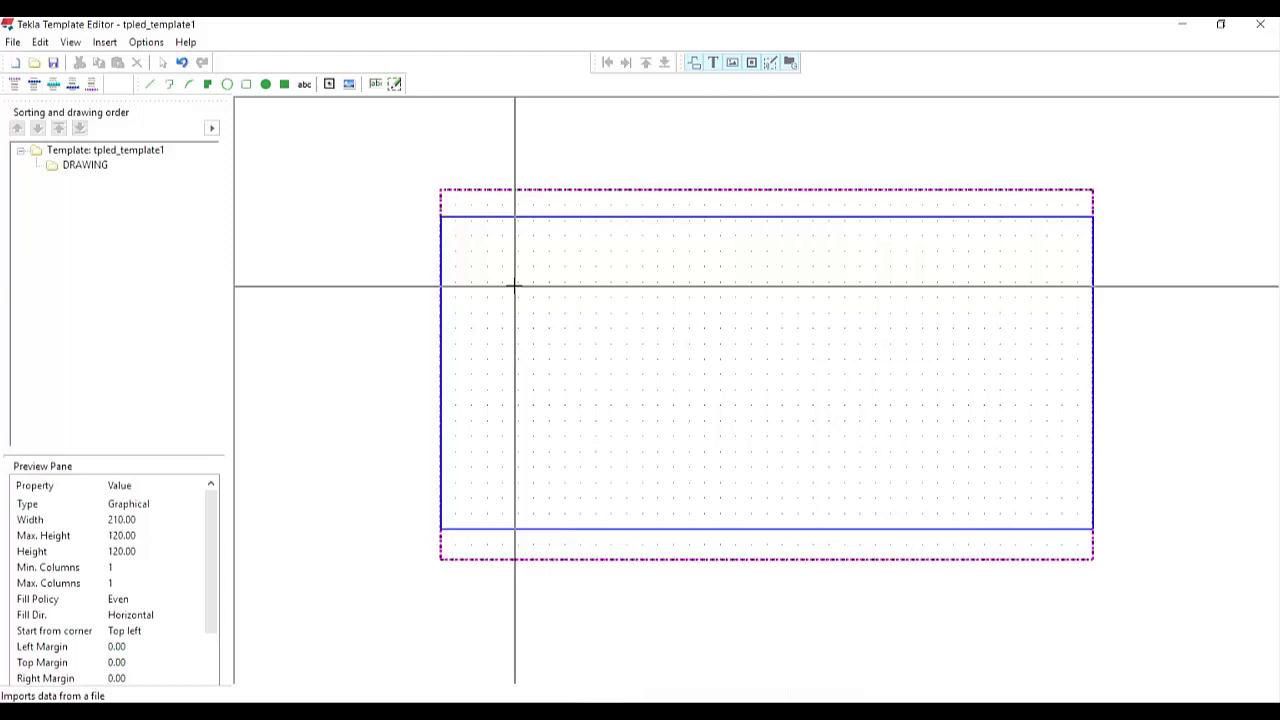
# Place the TITLE BLOCK A3 import in the DRAWING row at a fixed scale of 1.00.
pyautogui.click(503, 271)
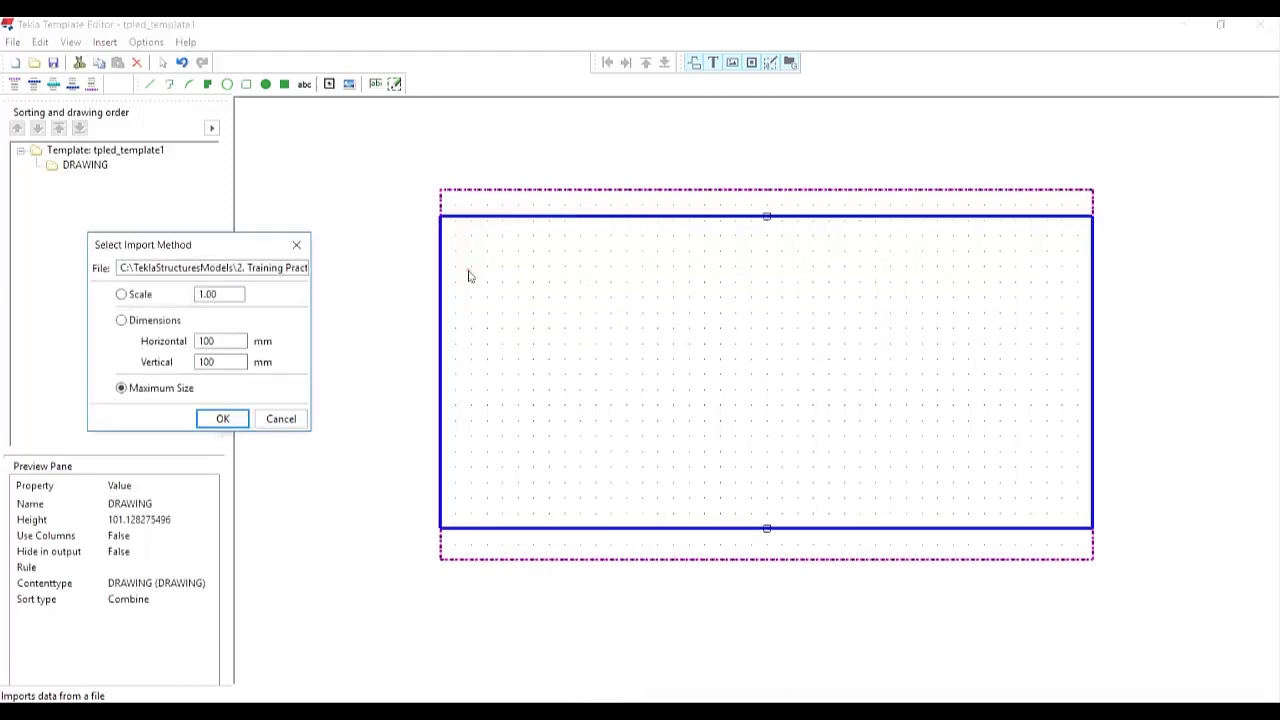
pyautogui.moveTo(218, 249); pyautogui.dragTo(266, 224)
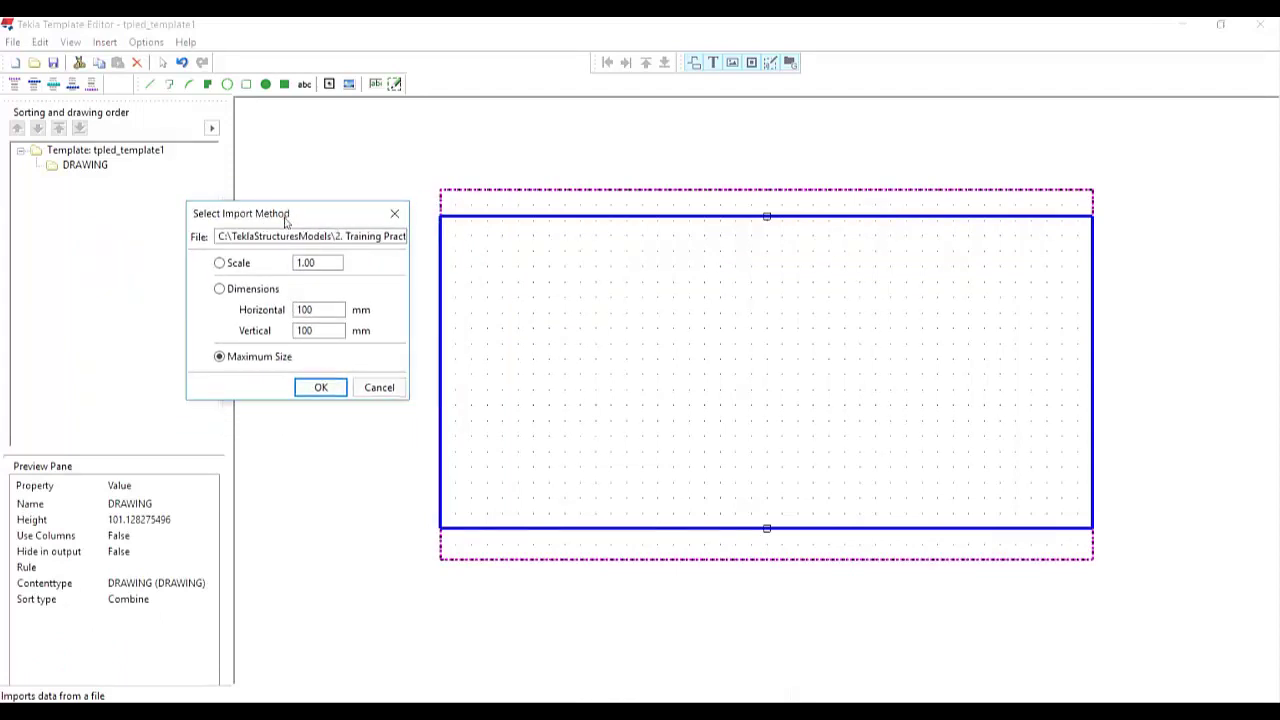
pyautogui.click(219, 265)
pyautogui.click(321, 388)
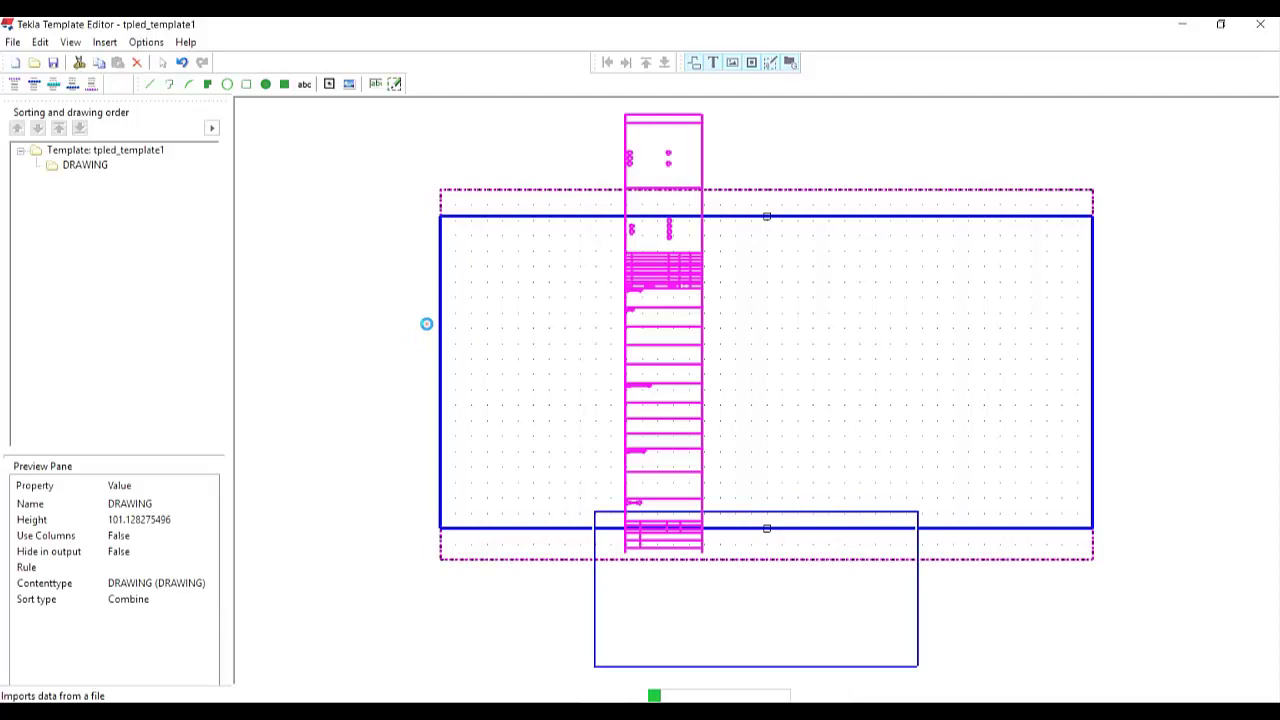
# Drag the imported title block group up and left toward the template's corner.
pyautogui.moveTo(756, 242); pyautogui.dragTo(757, 300, button='middle')
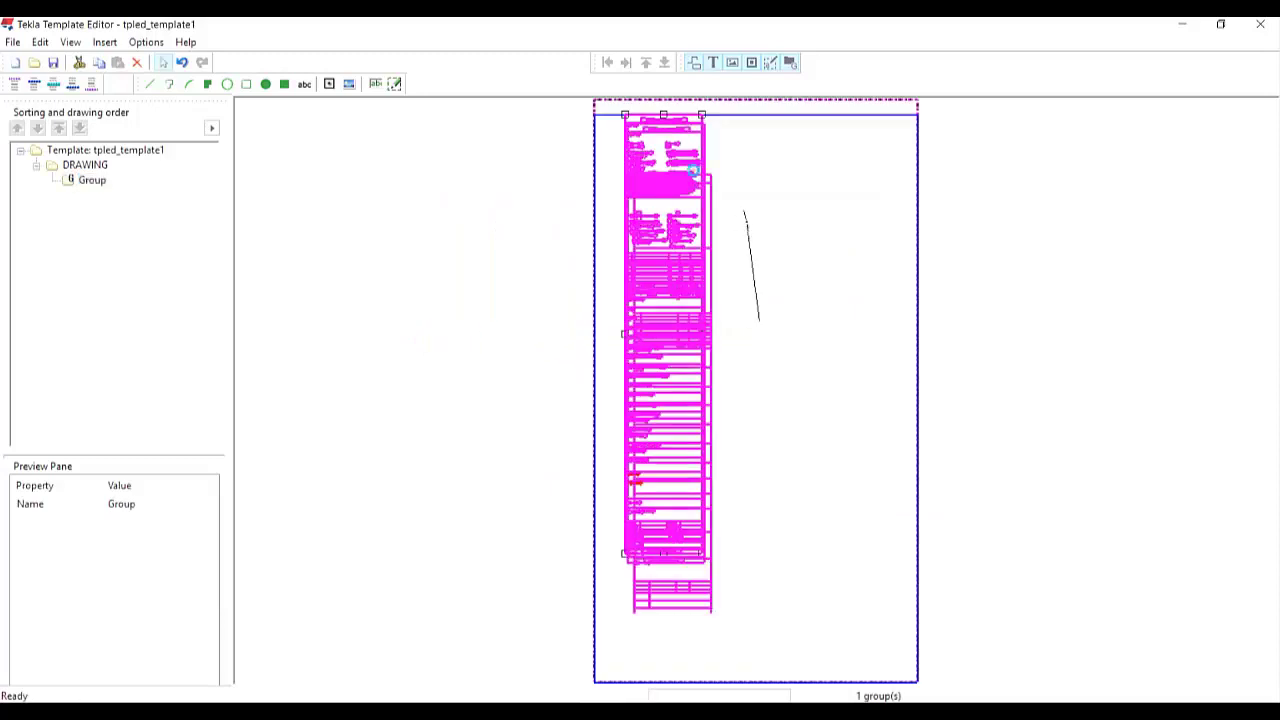
pyautogui.scroll(4, 684, 186)
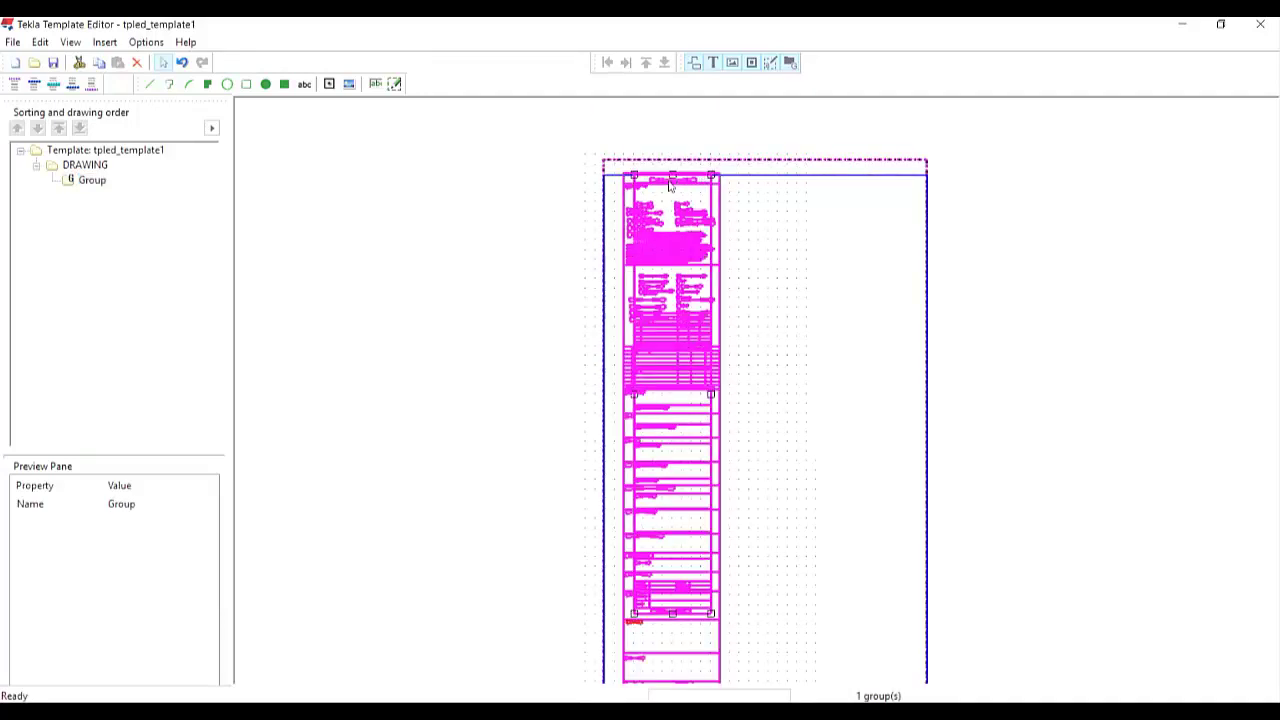
pyautogui.scroll(-1, 660, 197)
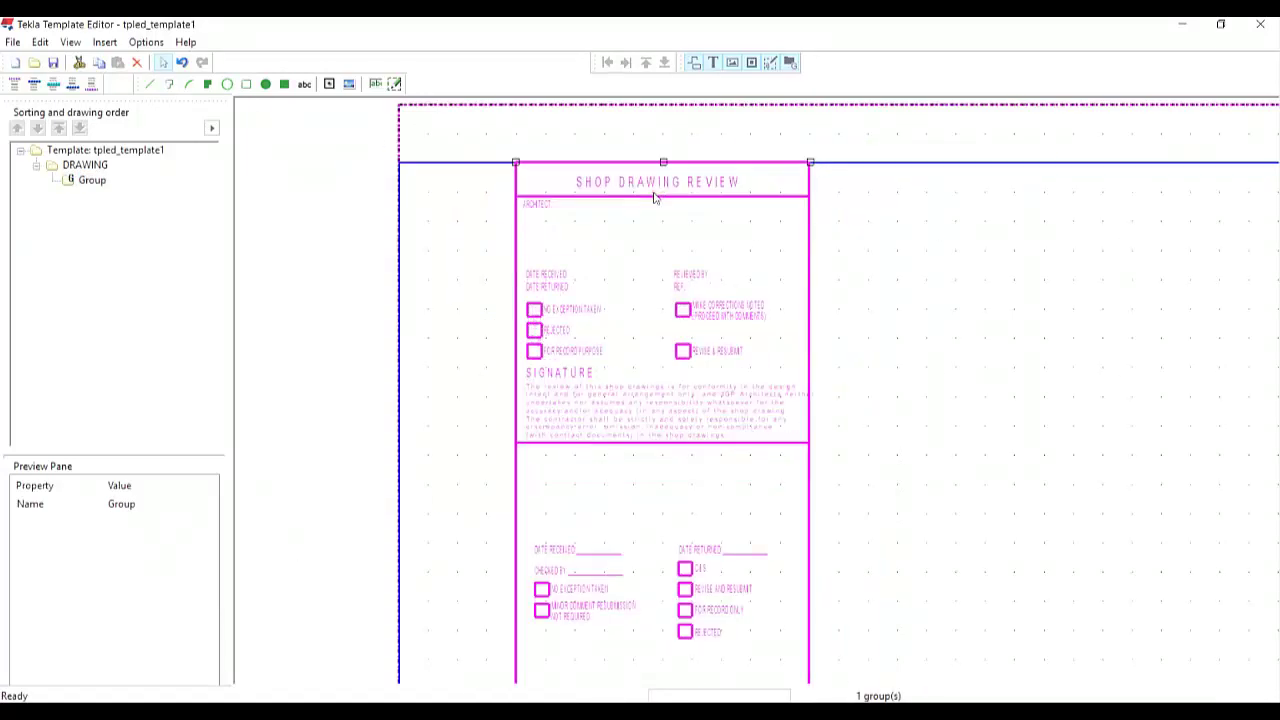
pyautogui.moveTo(660, 200); pyautogui.dragTo(673, 255)
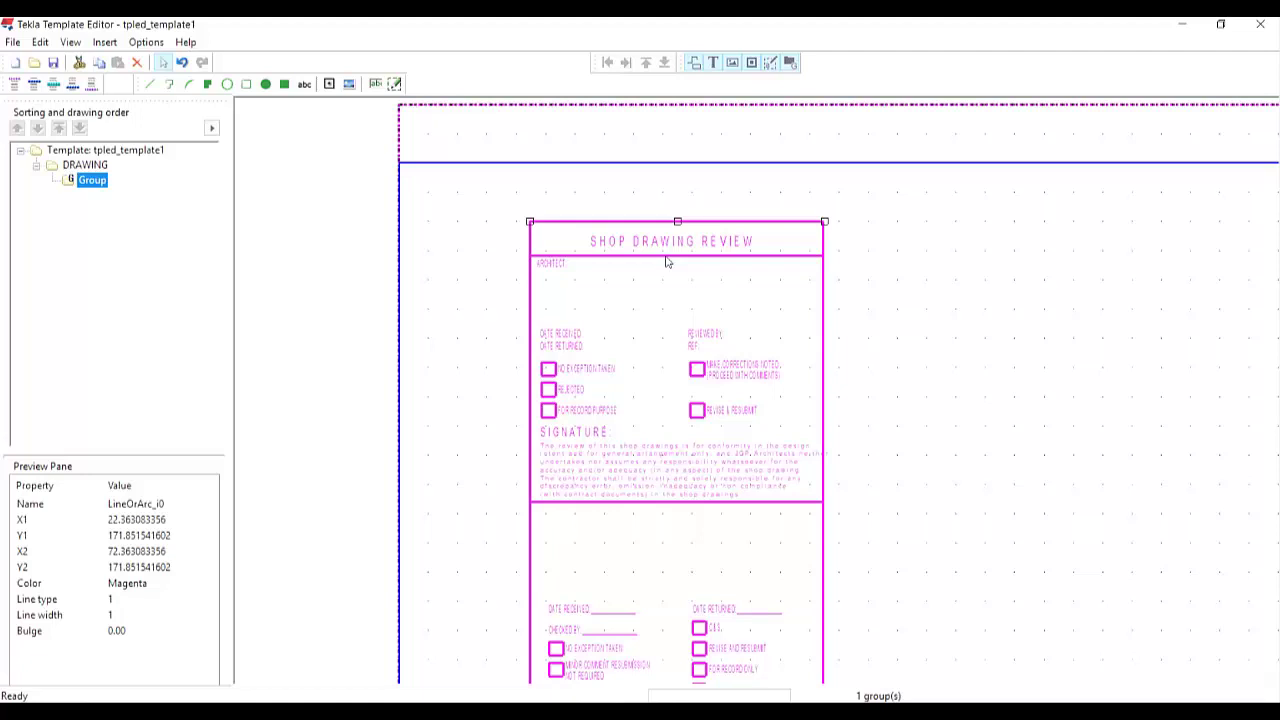
pyautogui.moveTo(663, 261)
pyautogui.mouseDown()
pyautogui.moveTo(578, 189)
pyautogui.moveTo(492, 163)
pyautogui.mouseUp()
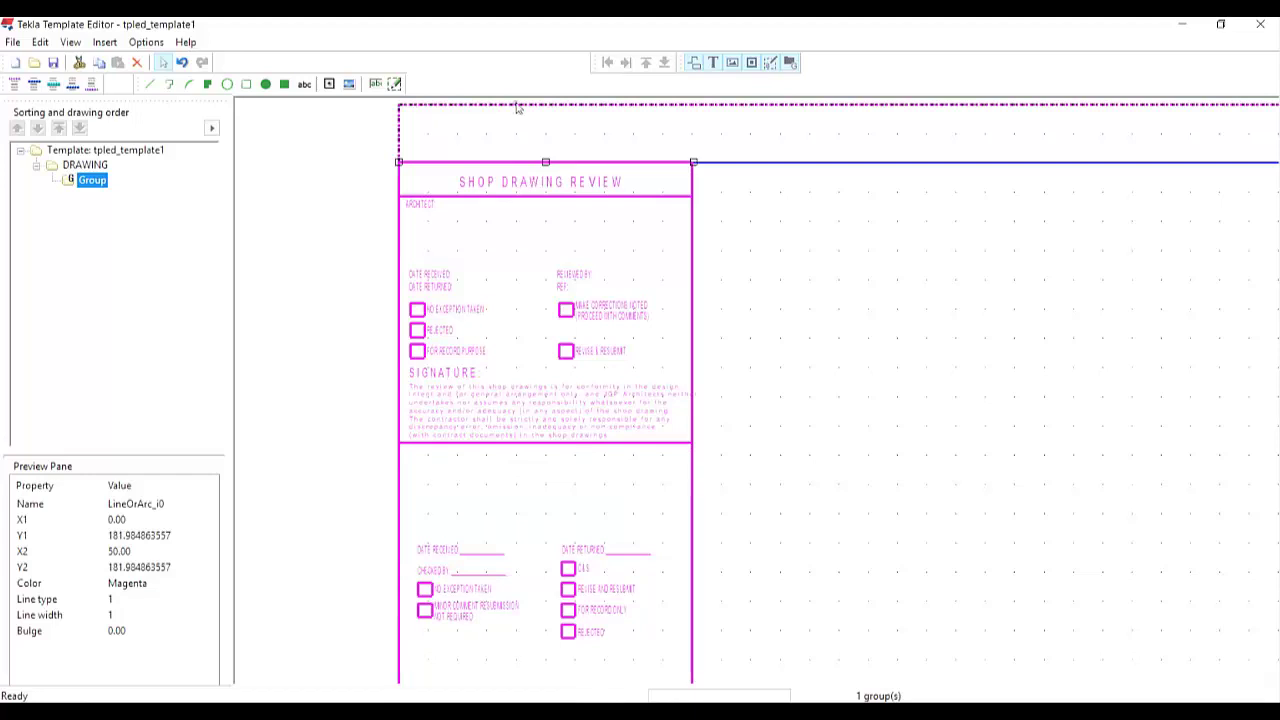
pyautogui.scroll(5, 432, 235)
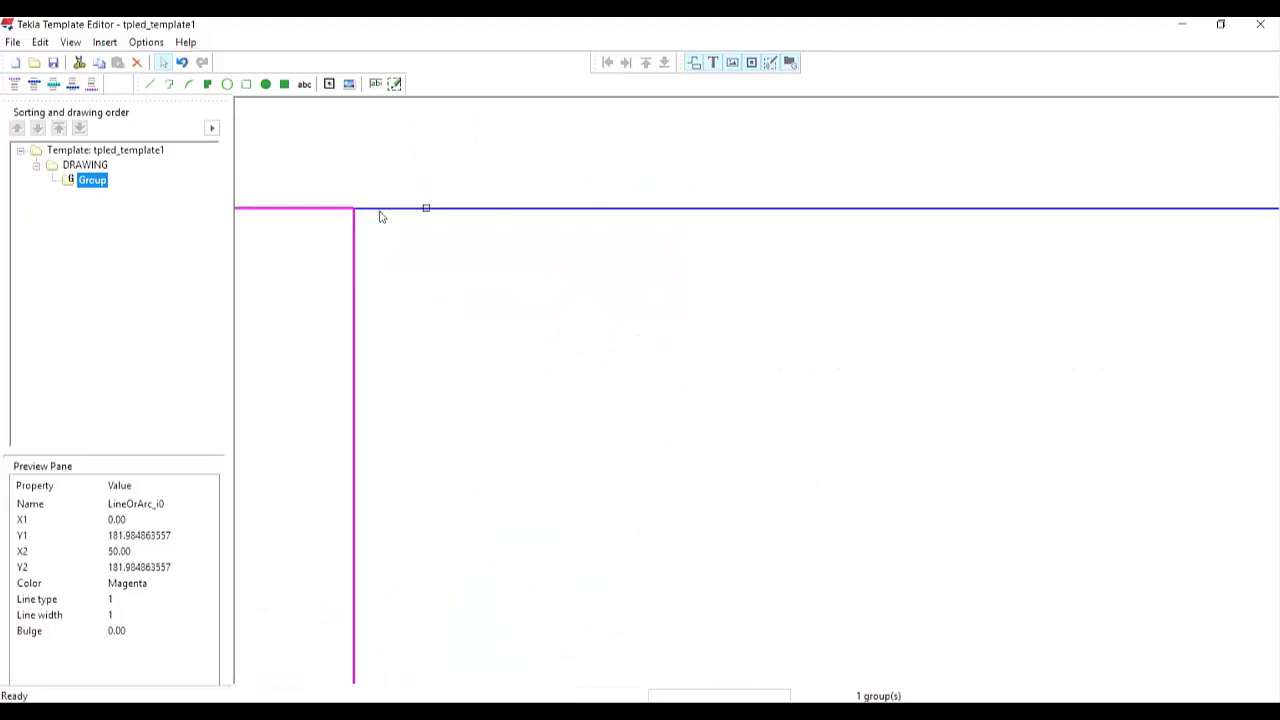
pyautogui.click(395, 328)
# Snap the group's top-left corner onto the template's top-left corner so X reads 0.00.
pyautogui.scroll(-5, 1080, 360)
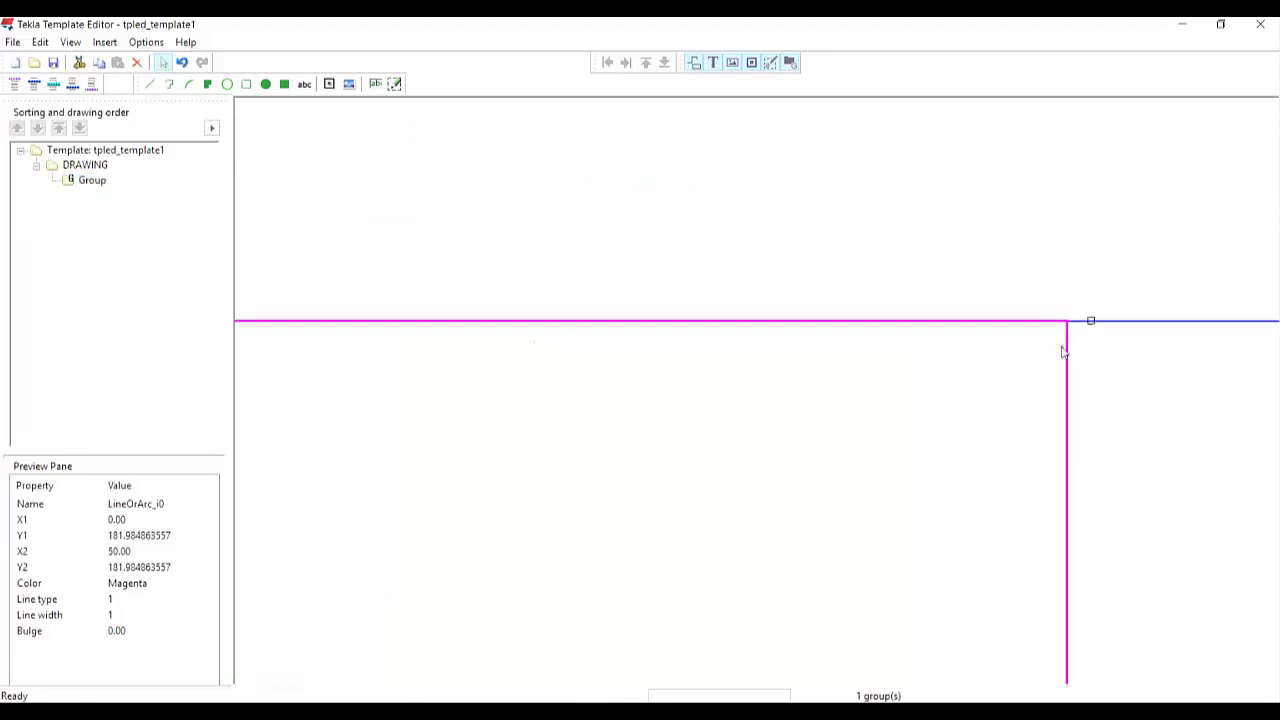
pyautogui.scroll(3, 620, 427)
pyautogui.scroll(-3, 583, 422)
pyautogui.scroll(1, 589, 347)
pyautogui.moveTo(597, 323)
pyautogui.mouseDown()
pyautogui.moveTo(644, 340)
pyautogui.moveTo(618, 323)
pyautogui.mouseUp()
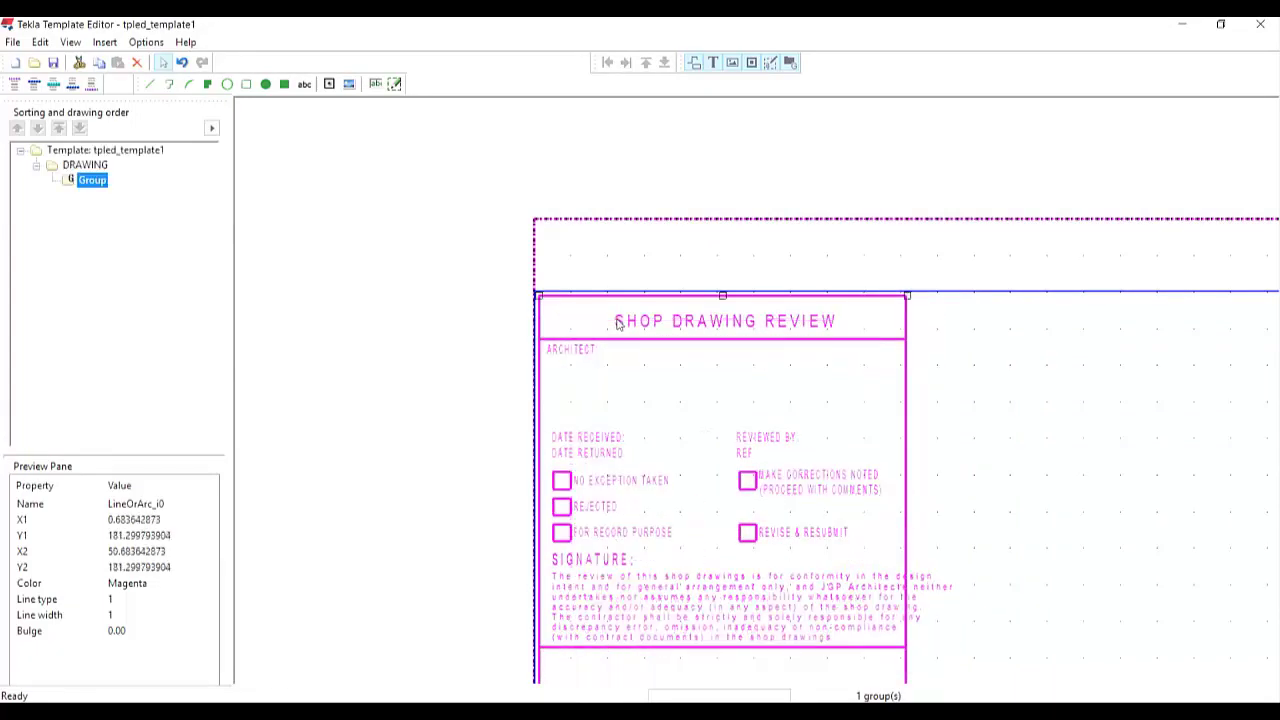
pyautogui.scroll(5, 572, 304)
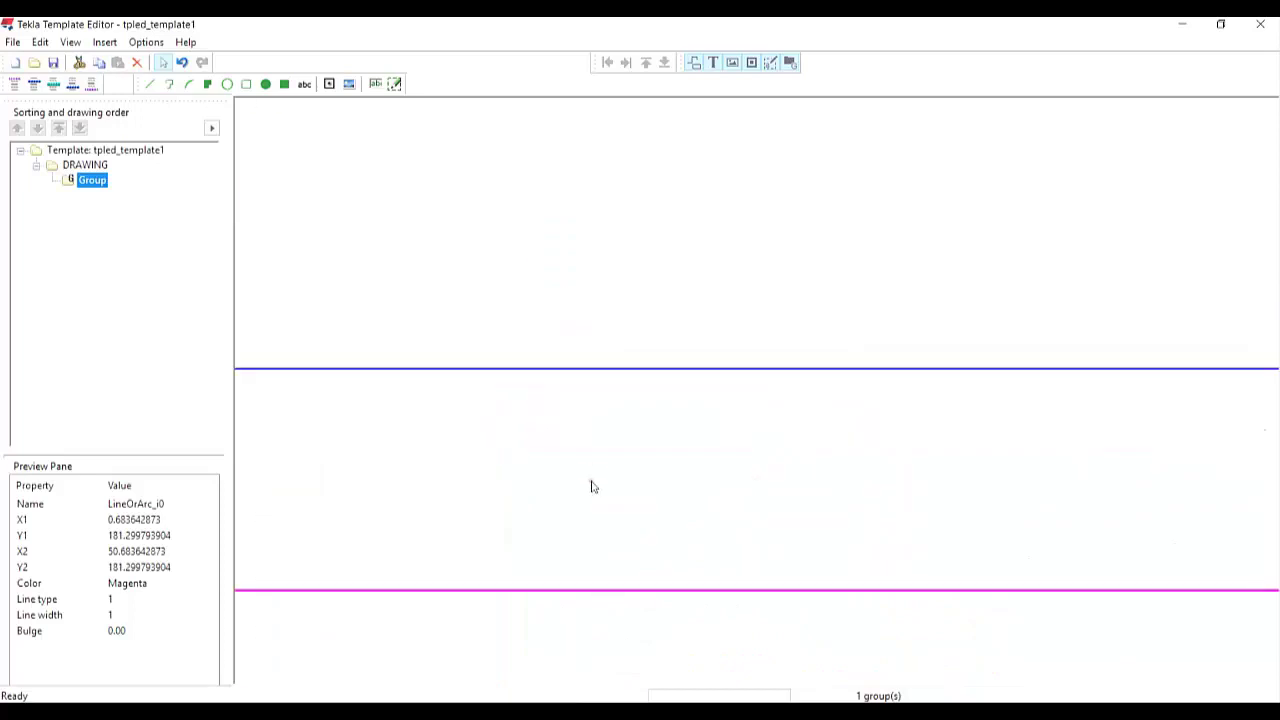
pyautogui.scroll(-3, 603, 446)
pyautogui.moveTo(532, 489); pyautogui.dragTo(403, 363)
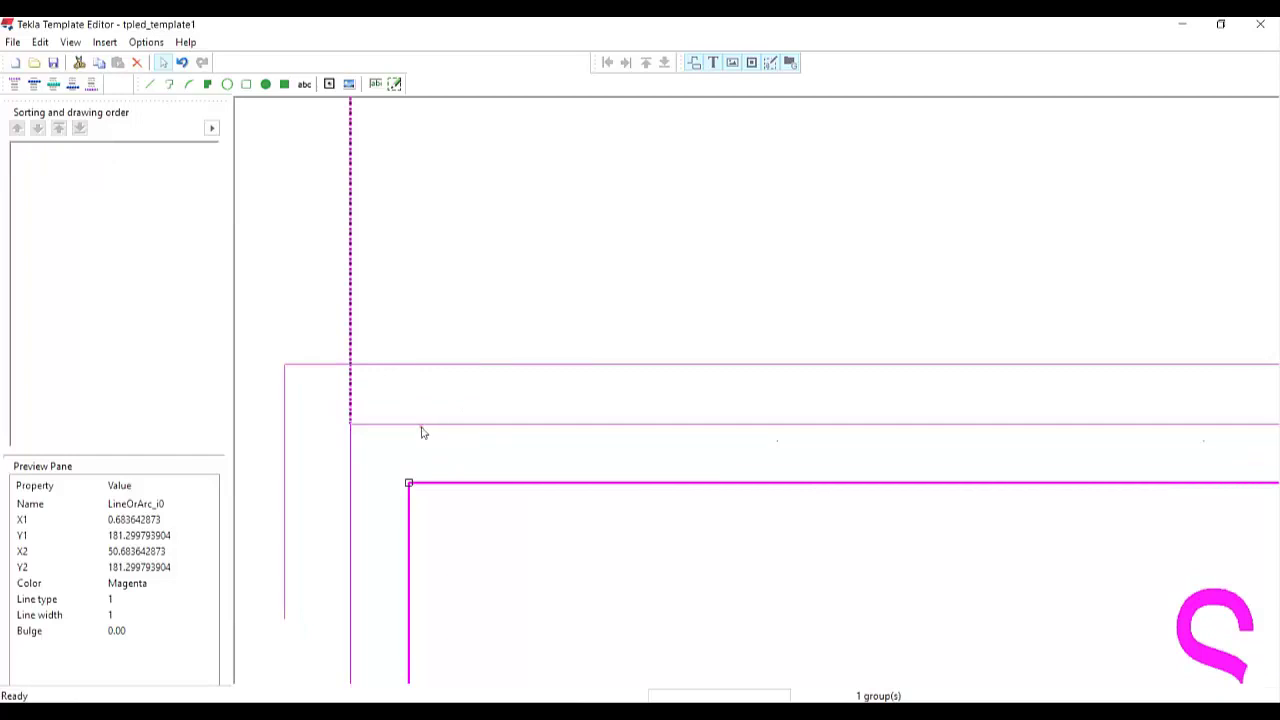
pyautogui.click(405, 425)
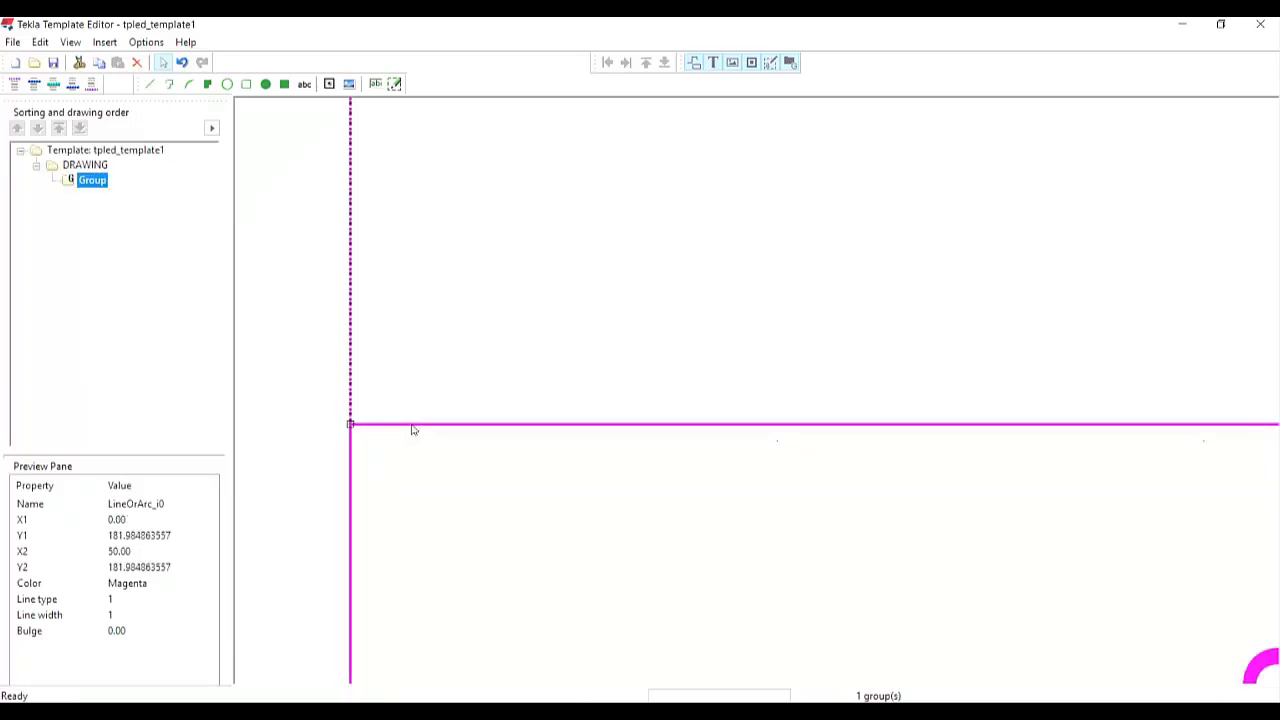
pyautogui.scroll(-3, 660, 434)
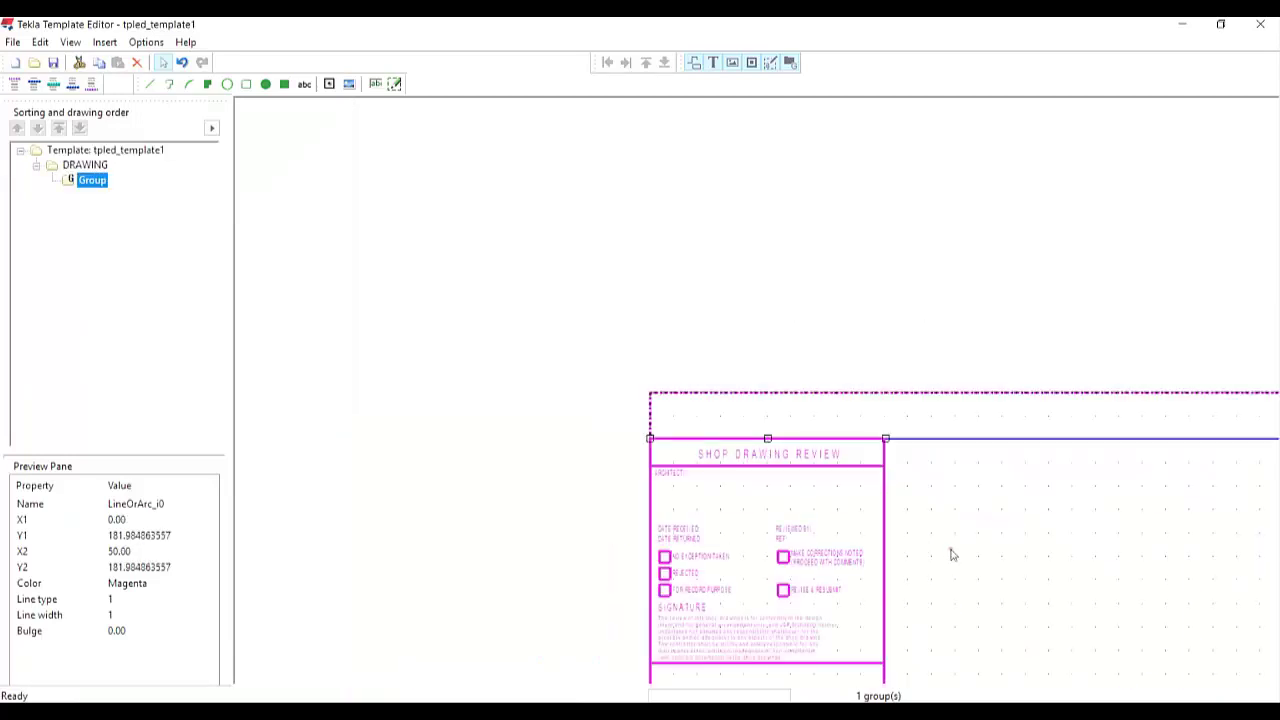
pyautogui.moveTo(926, 549); pyautogui.dragTo(677, 296, button='middle')
pyautogui.scroll(-2, 686, 288)
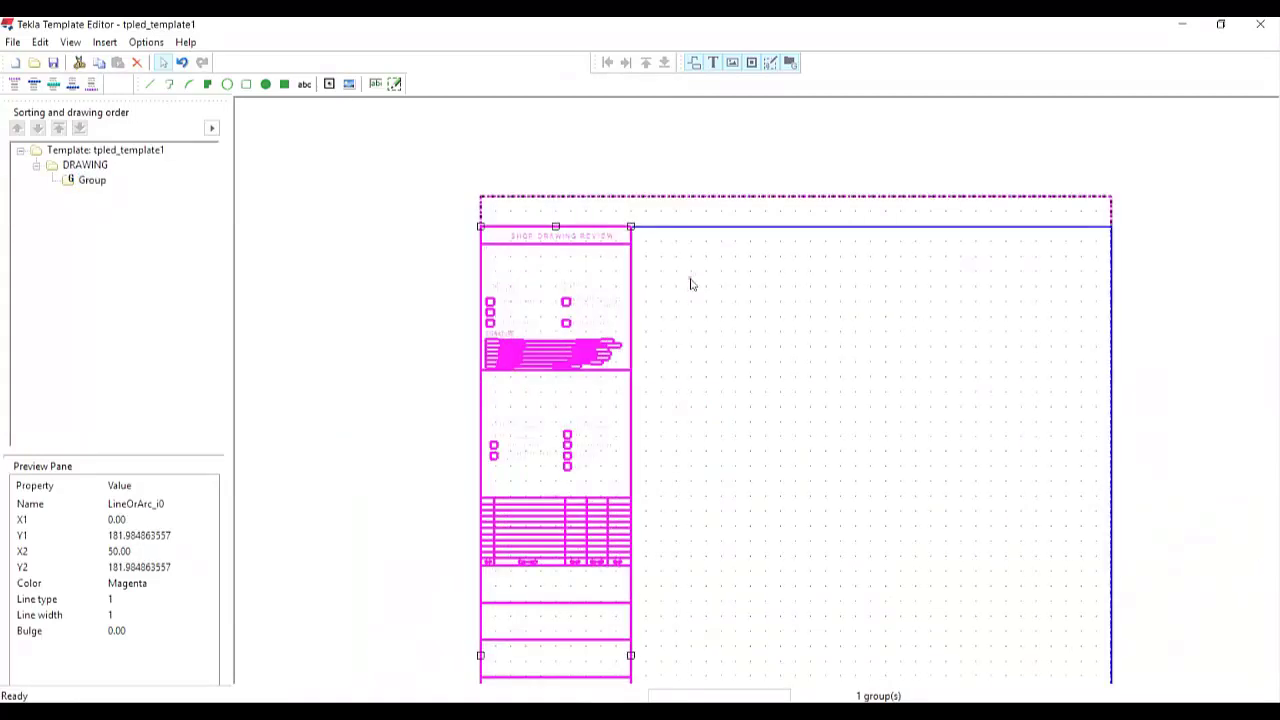
pyautogui.click(695, 228)
# Crop the template to its right side, about 50.22 wide.
pyautogui.rightClick(695, 228)
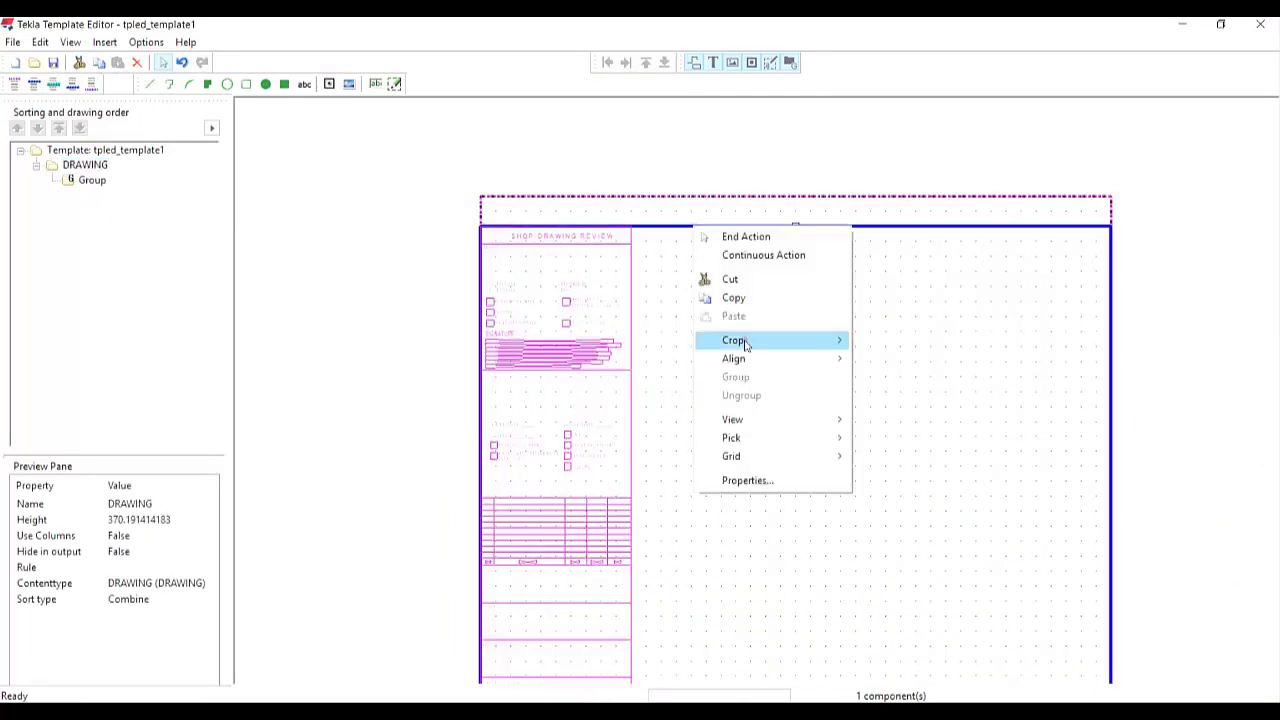
pyautogui.moveTo(761, 347)
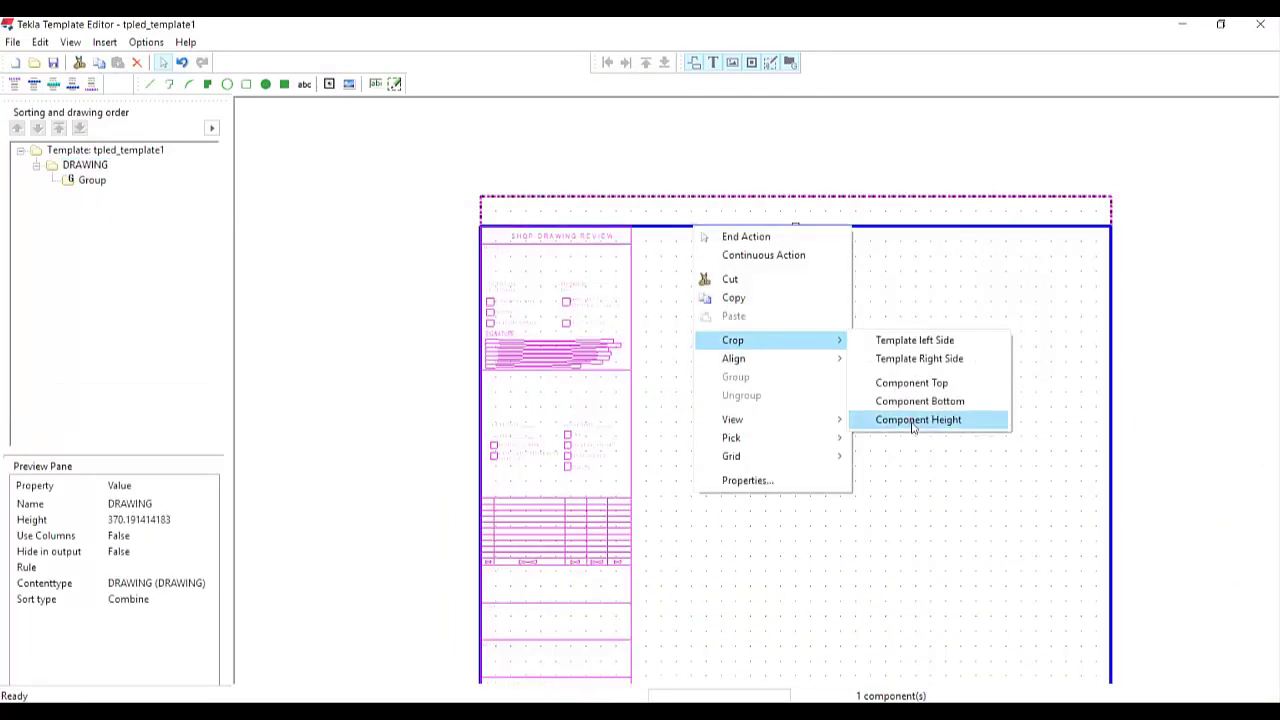
pyautogui.click(910, 359)
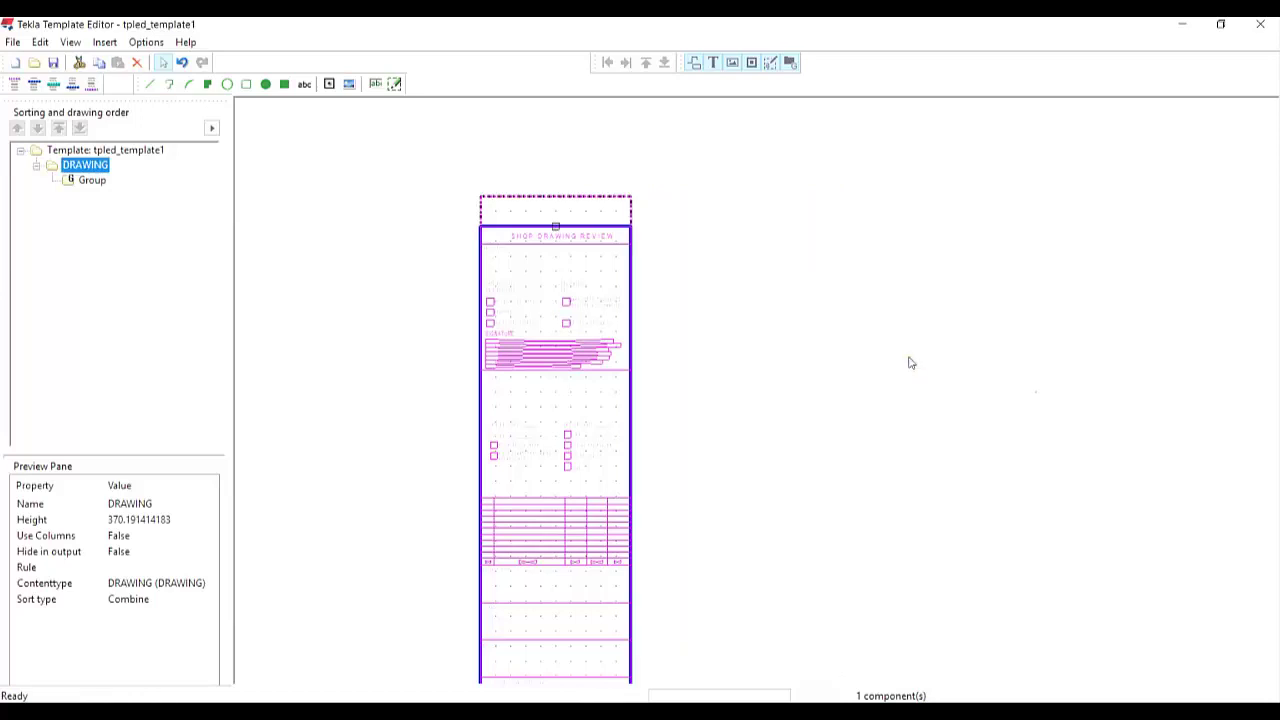
pyautogui.scroll(-3, 660, 277)
pyautogui.scroll(-3, 651, 343)
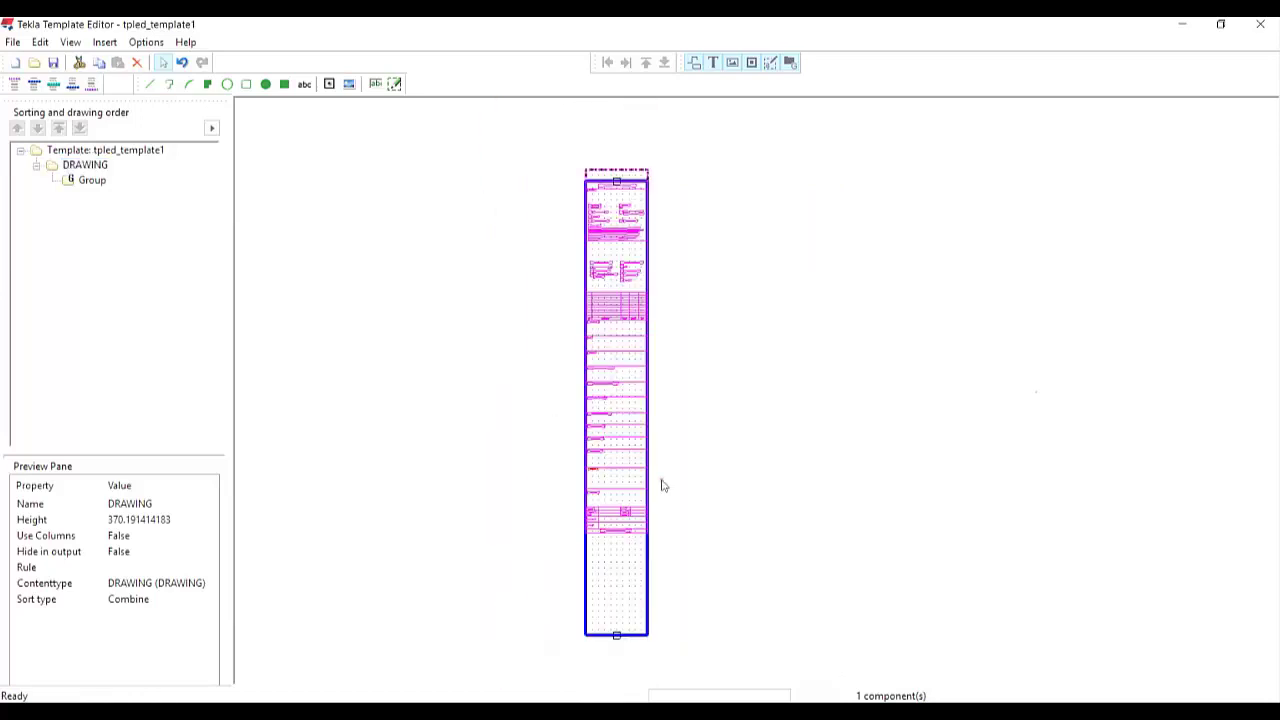
# Crop the DRAWING row to its component height, from 370.19 down to 286.52.
pyautogui.rightClick(655, 408)
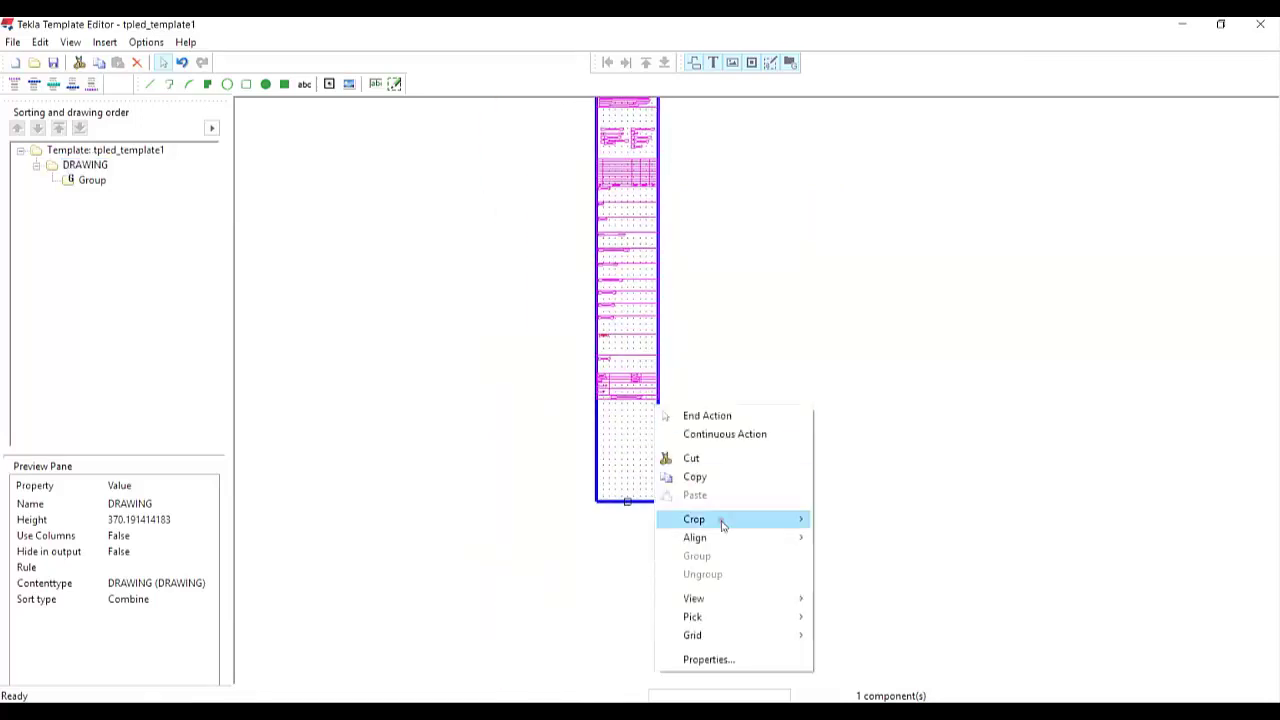
pyautogui.moveTo(720, 521)
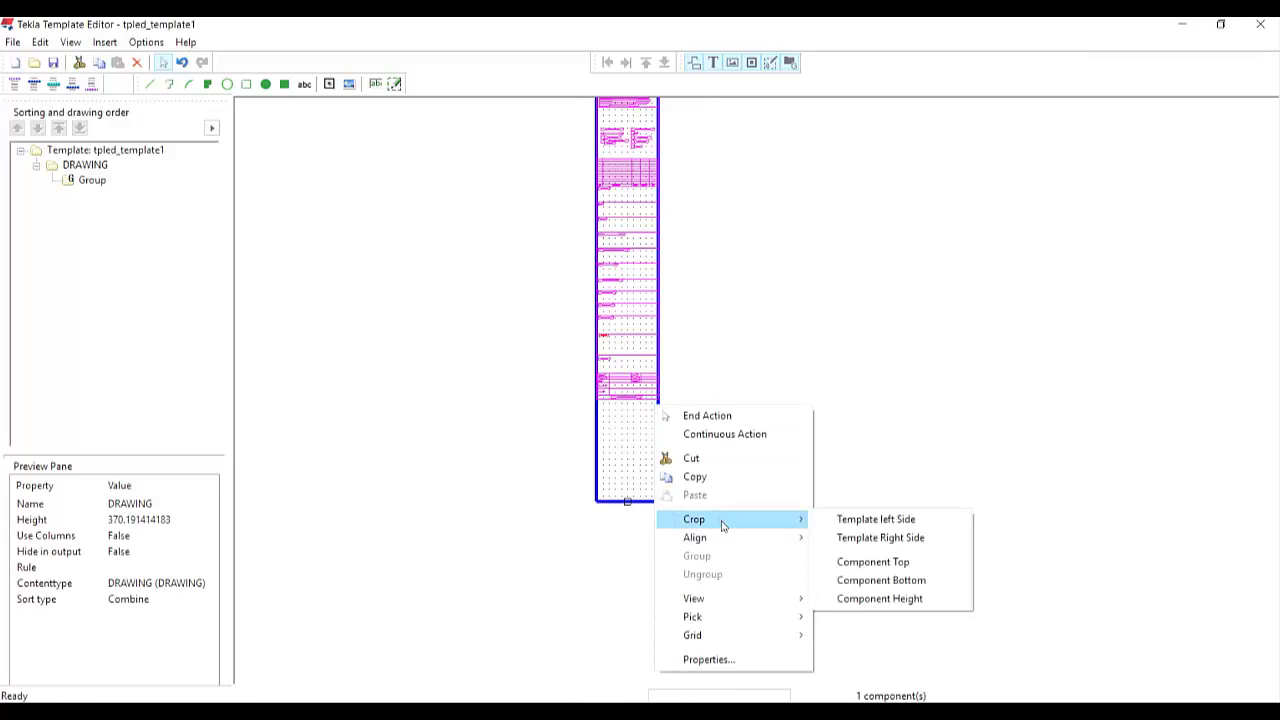
pyautogui.click(911, 600)
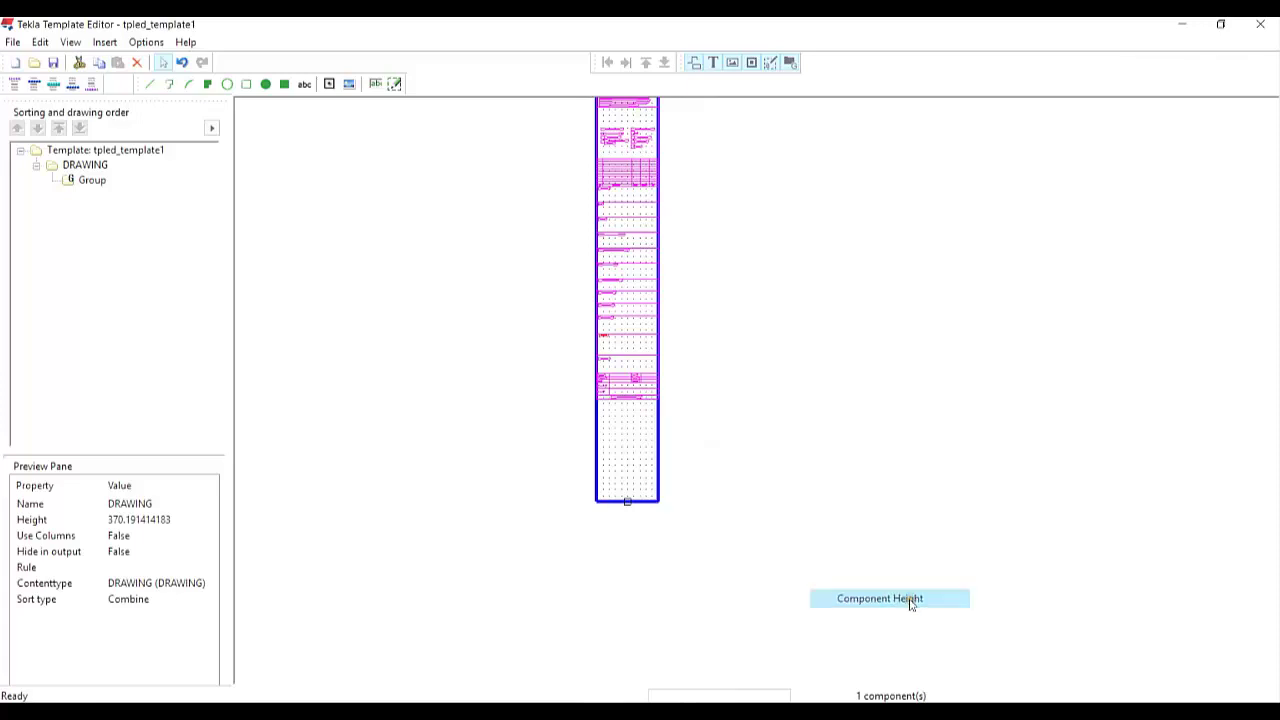
pyautogui.click(776, 403)
pyautogui.scroll(5, 650, 475)
pyautogui.scroll(-5, 628, 420)
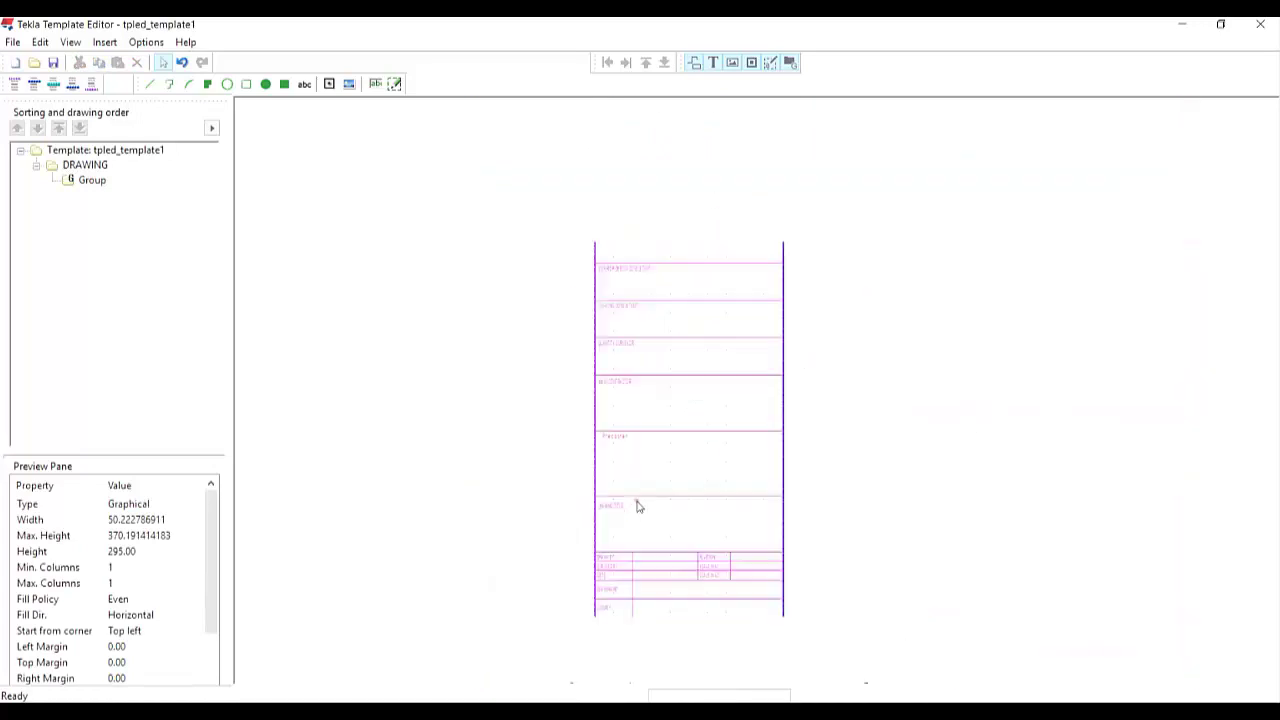
pyautogui.scroll(4, 626, 309)
pyautogui.scroll(4, 563, 278)
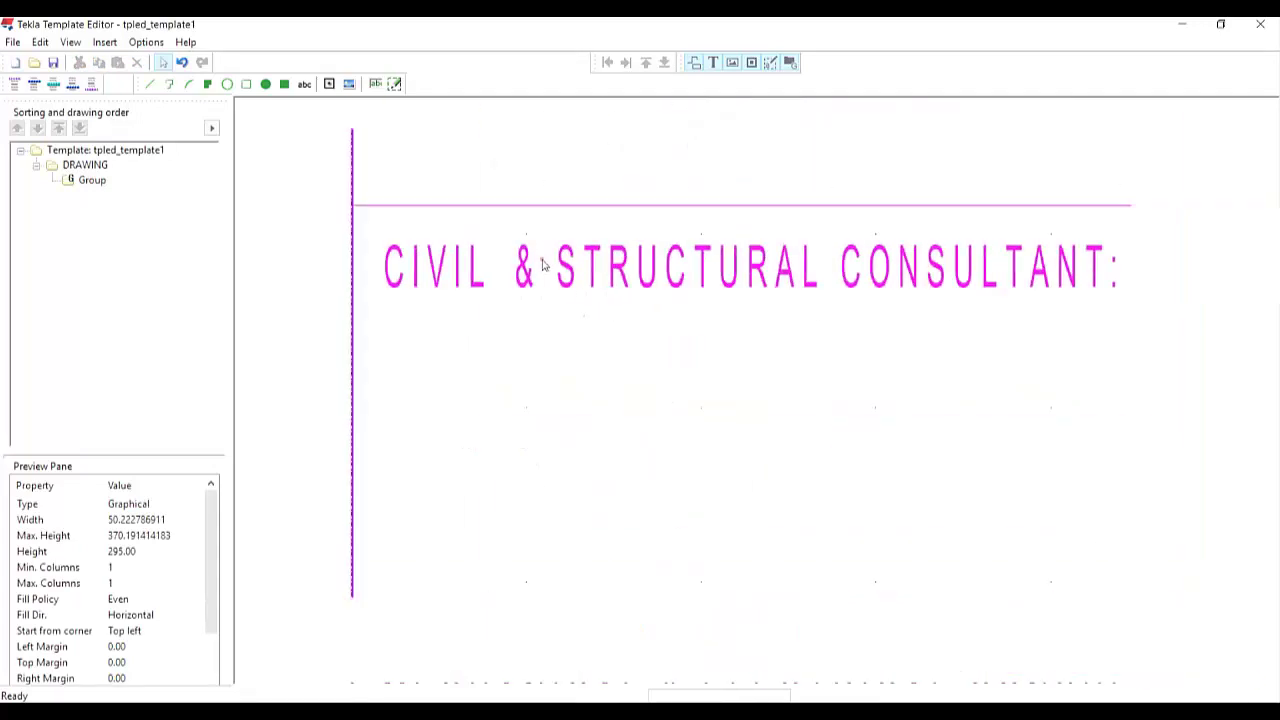
pyautogui.scroll(-3, 590, 272)
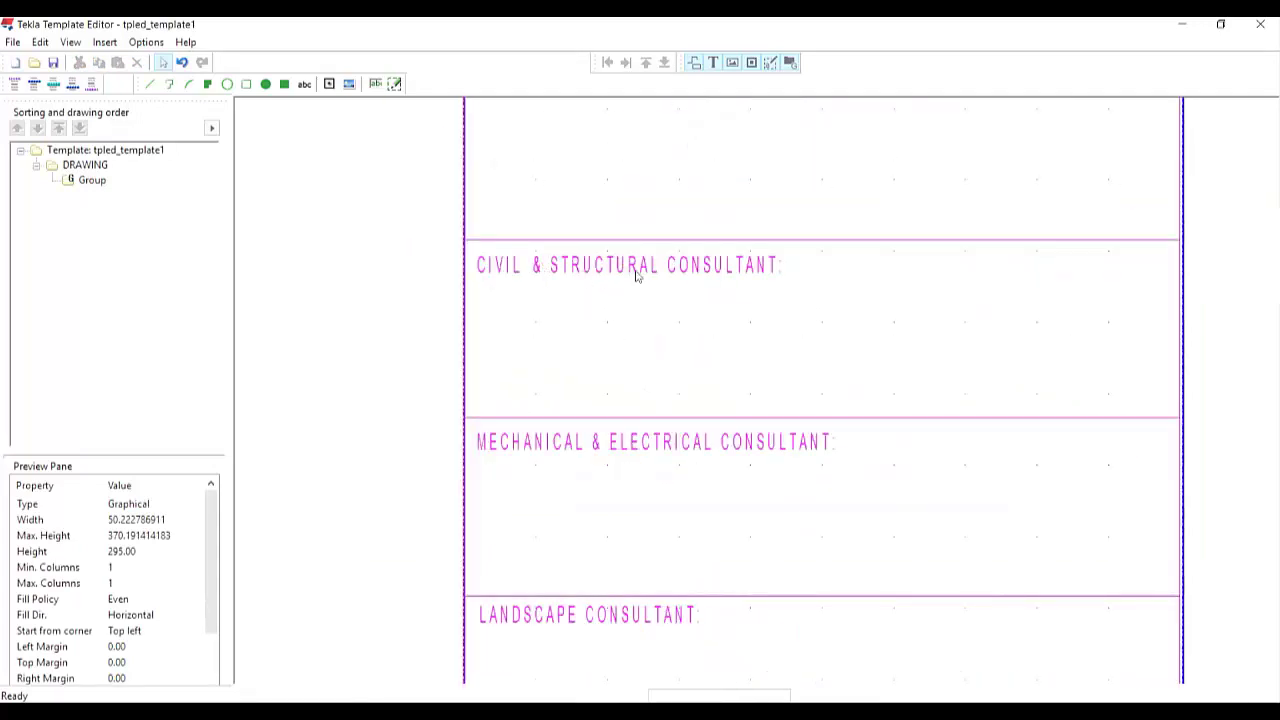
pyautogui.scroll(-1, 635, 281)
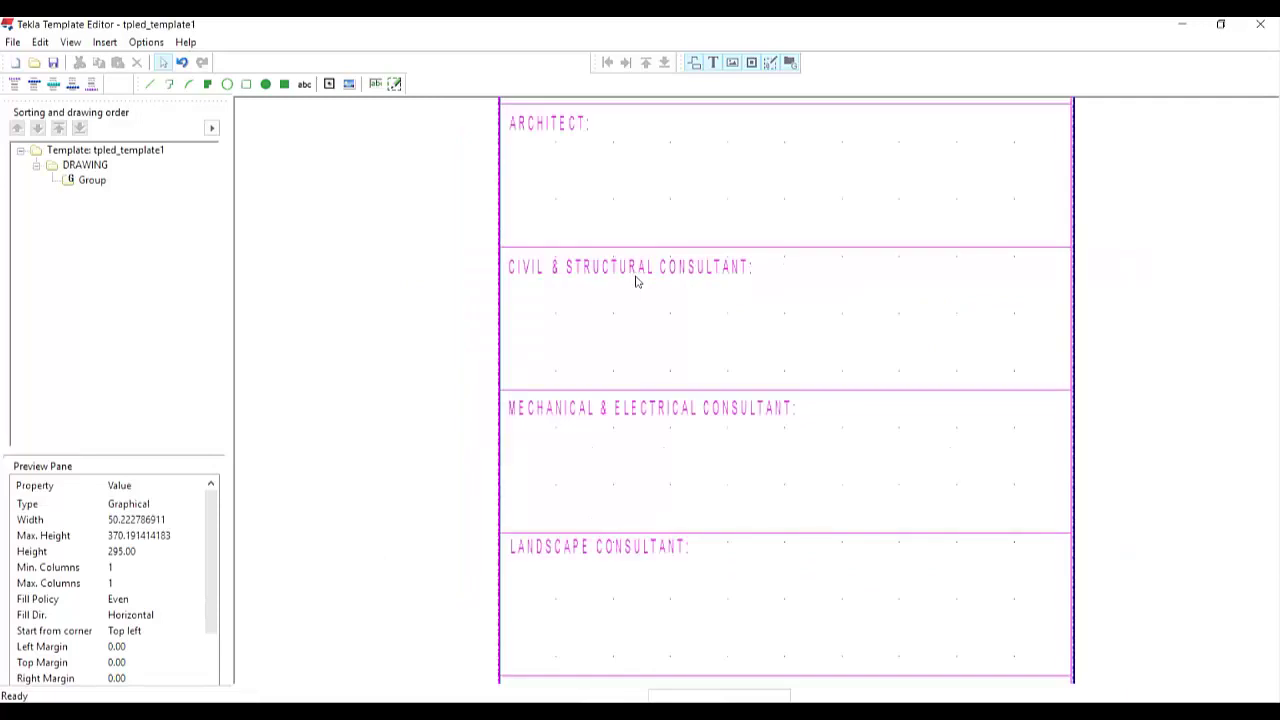
pyautogui.scroll(-3, 677, 360)
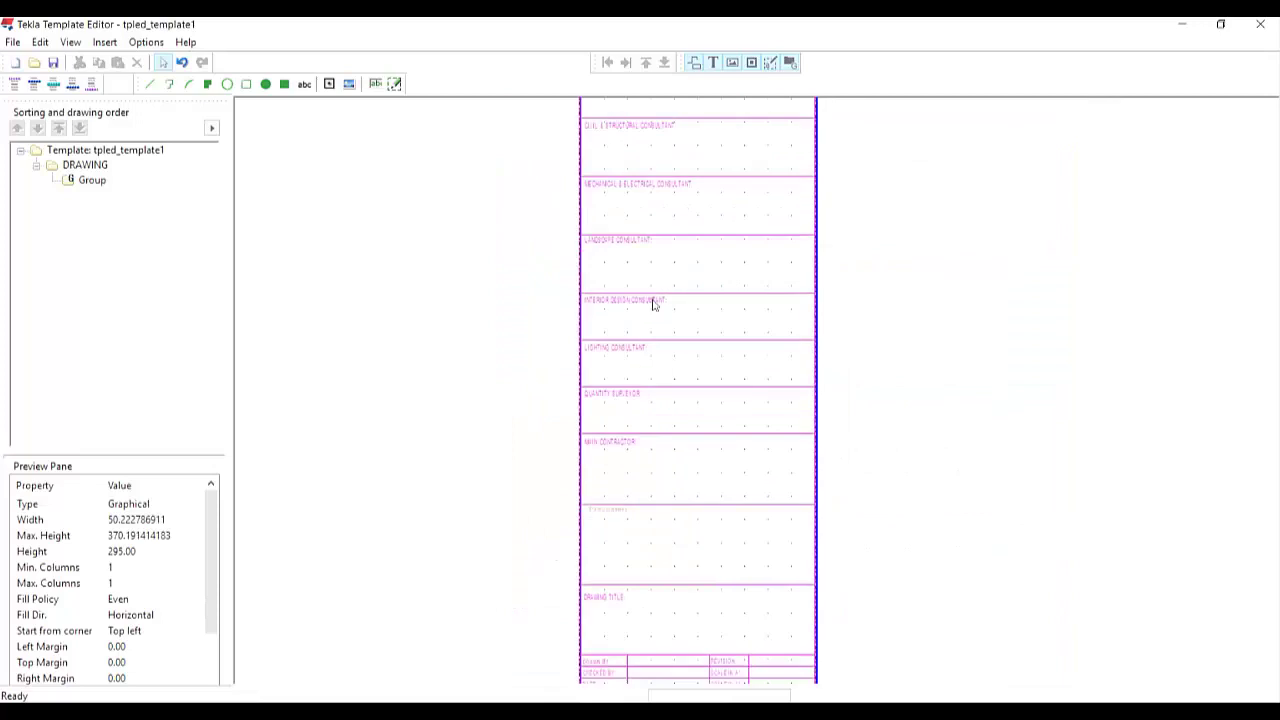
pyautogui.scroll(5, 634, 543)
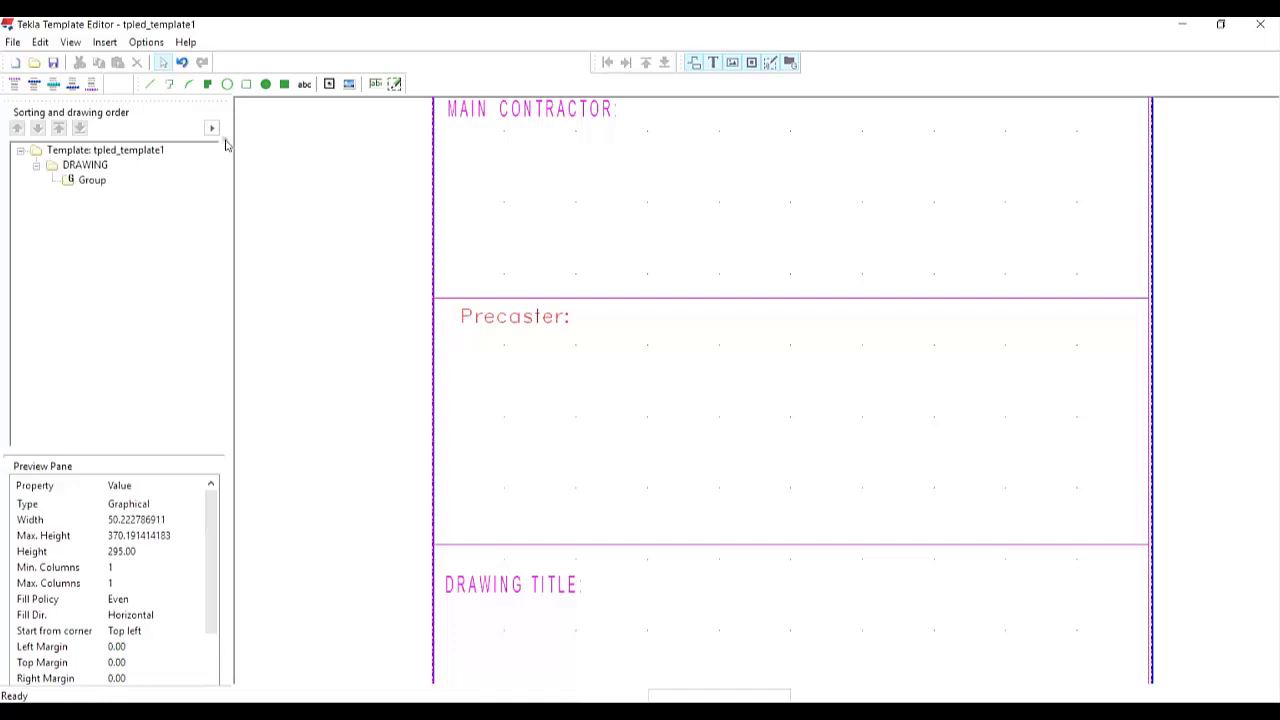
# Choose indopora.png as the picture to insert and pick its first corner in the Precaster box.
pyautogui.click(109, 45)
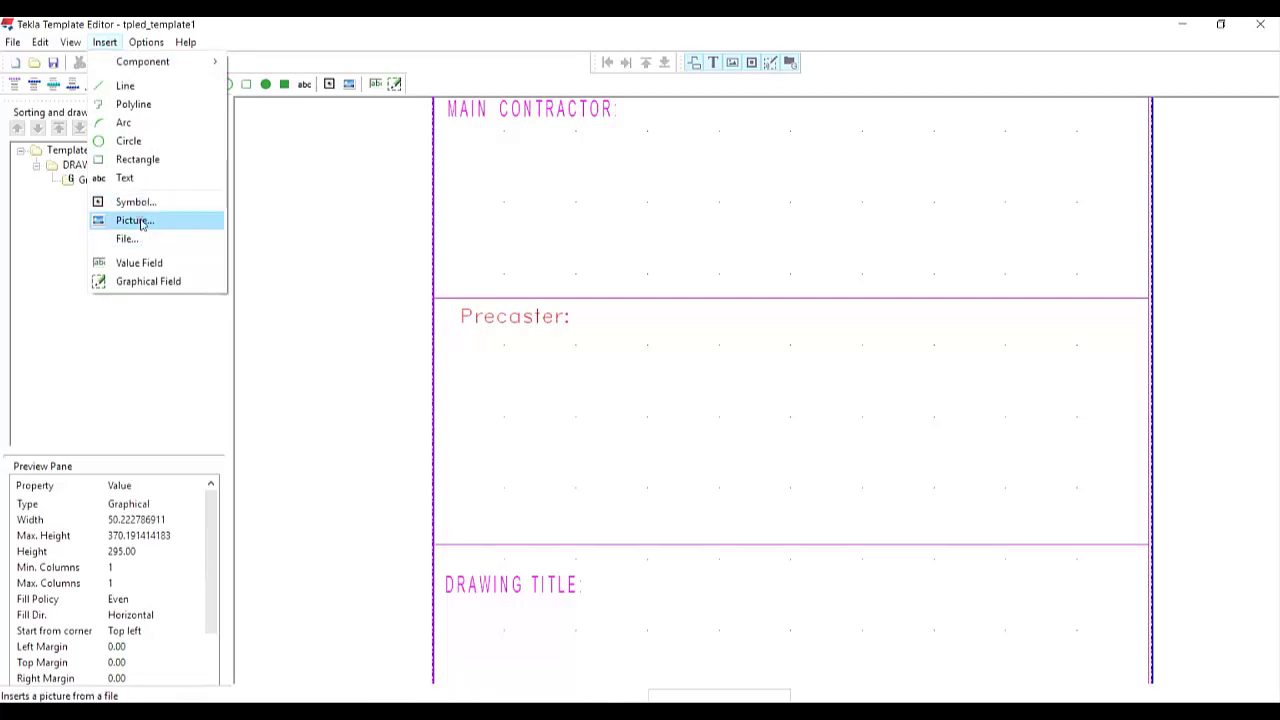
pyautogui.click(140, 221)
pyautogui.moveTo(657, 116); pyautogui.dragTo(496, 89)
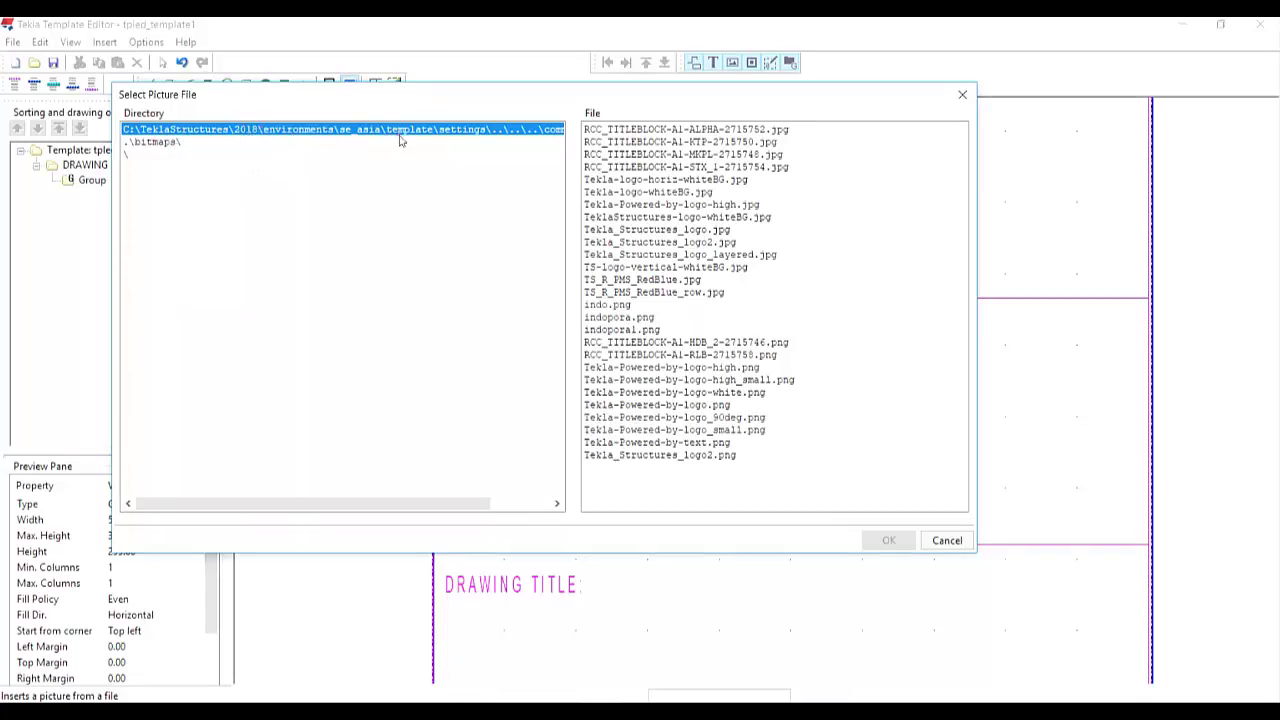
pyautogui.moveTo(425, 505); pyautogui.dragTo(485, 505)
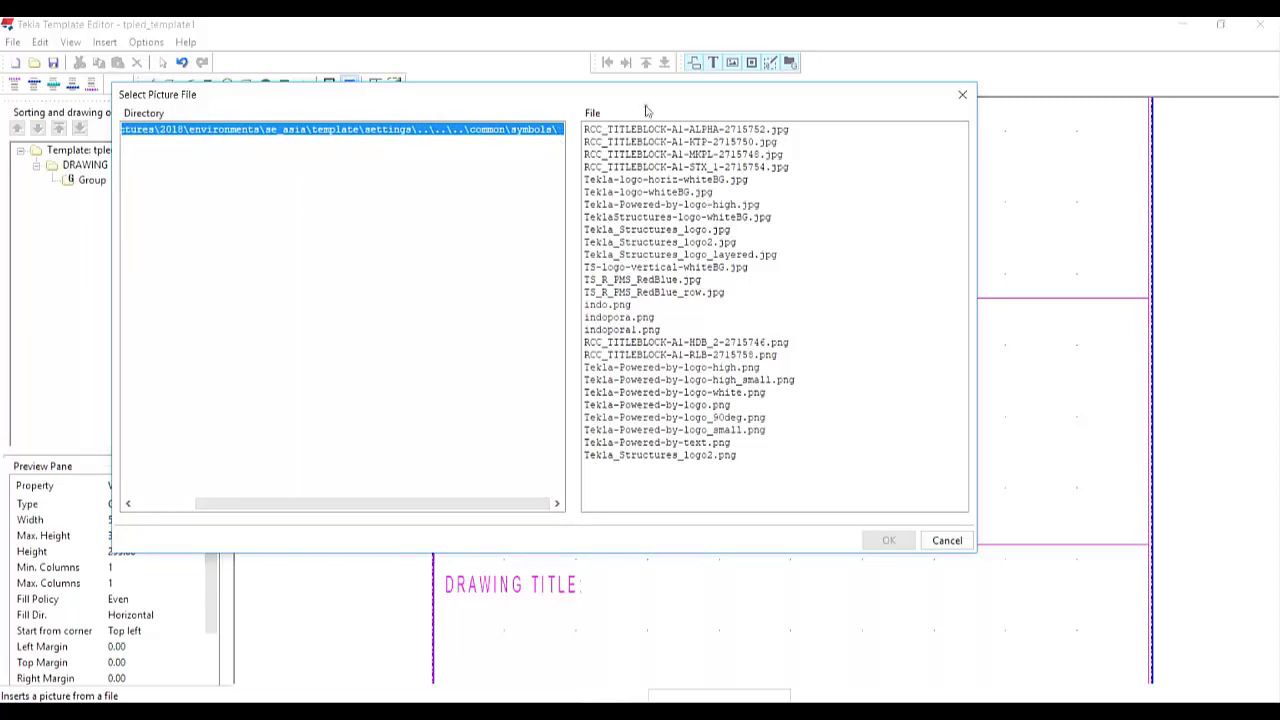
pyautogui.moveTo(652, 95); pyautogui.dragTo(472, 57)
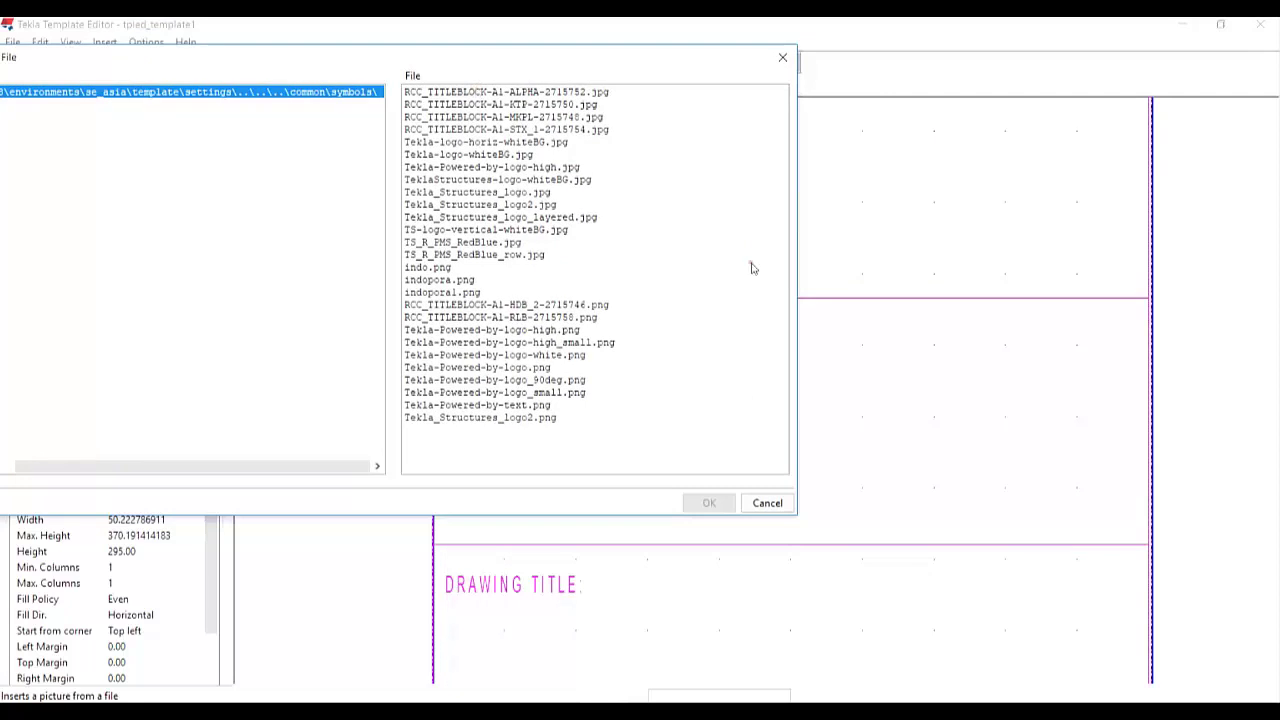
pyautogui.click(442, 281)
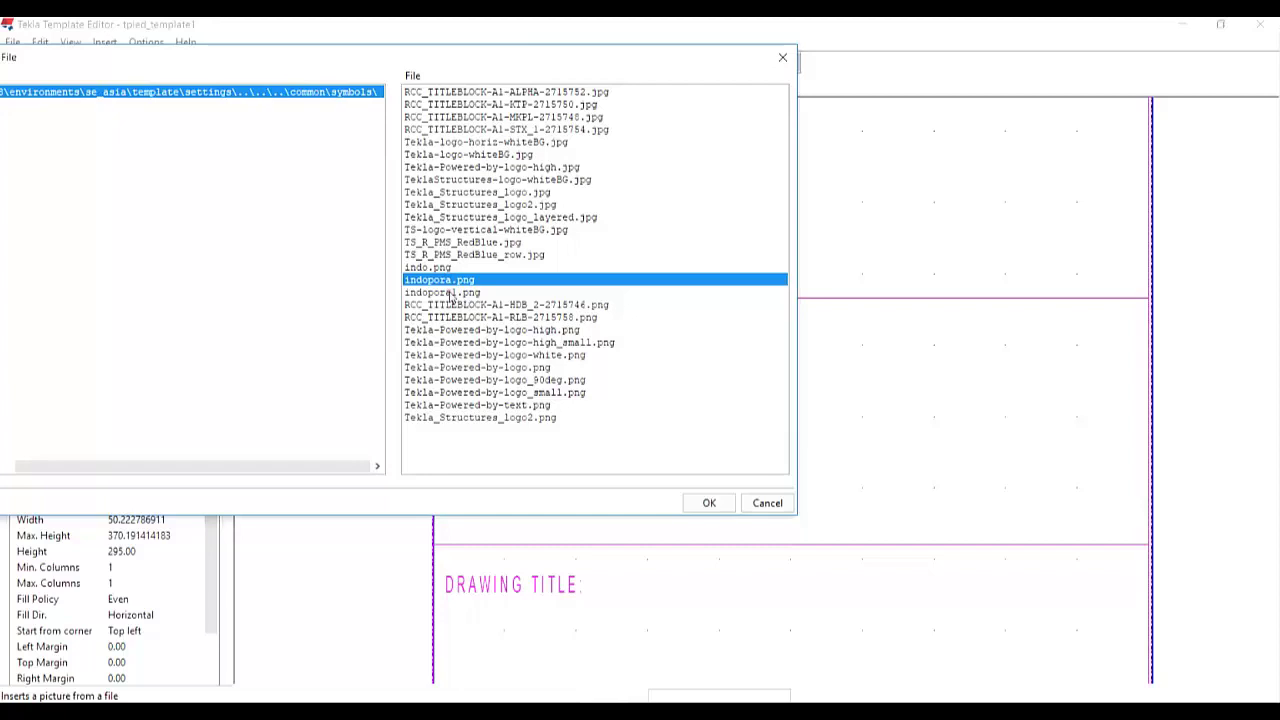
pyautogui.click(709, 503)
pyautogui.click(494, 357)
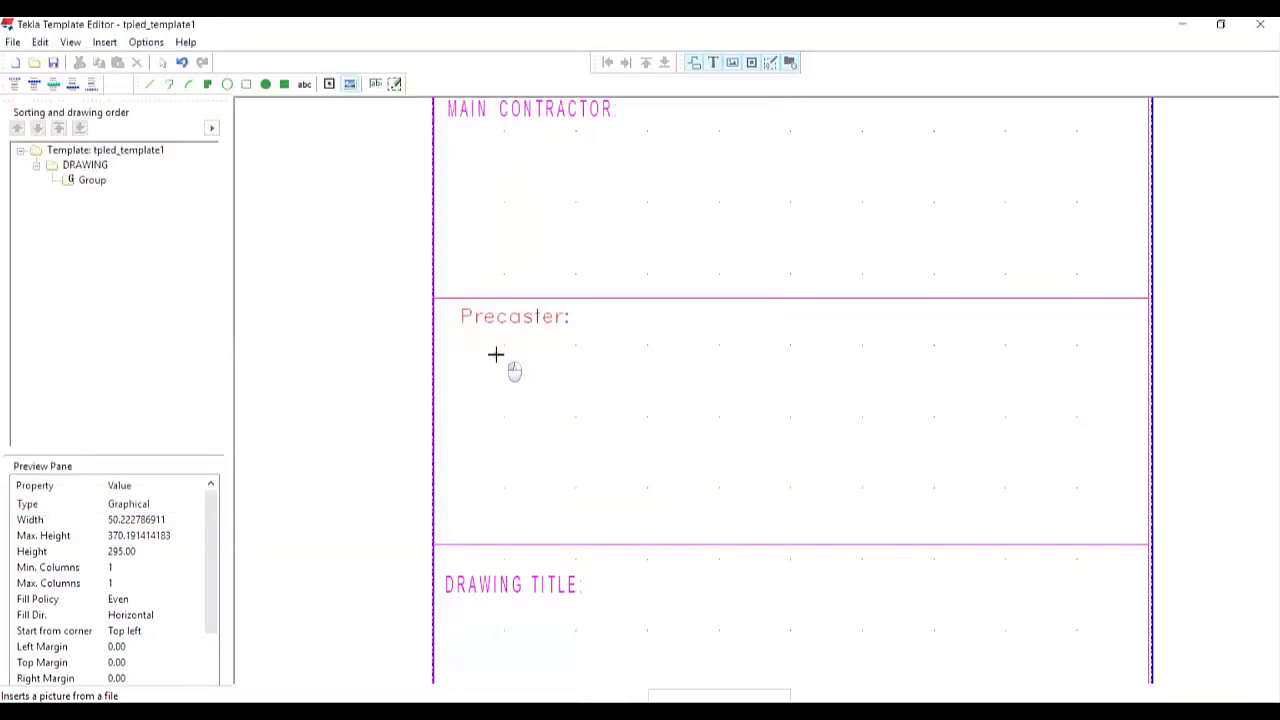
pyautogui.click(707, 519)
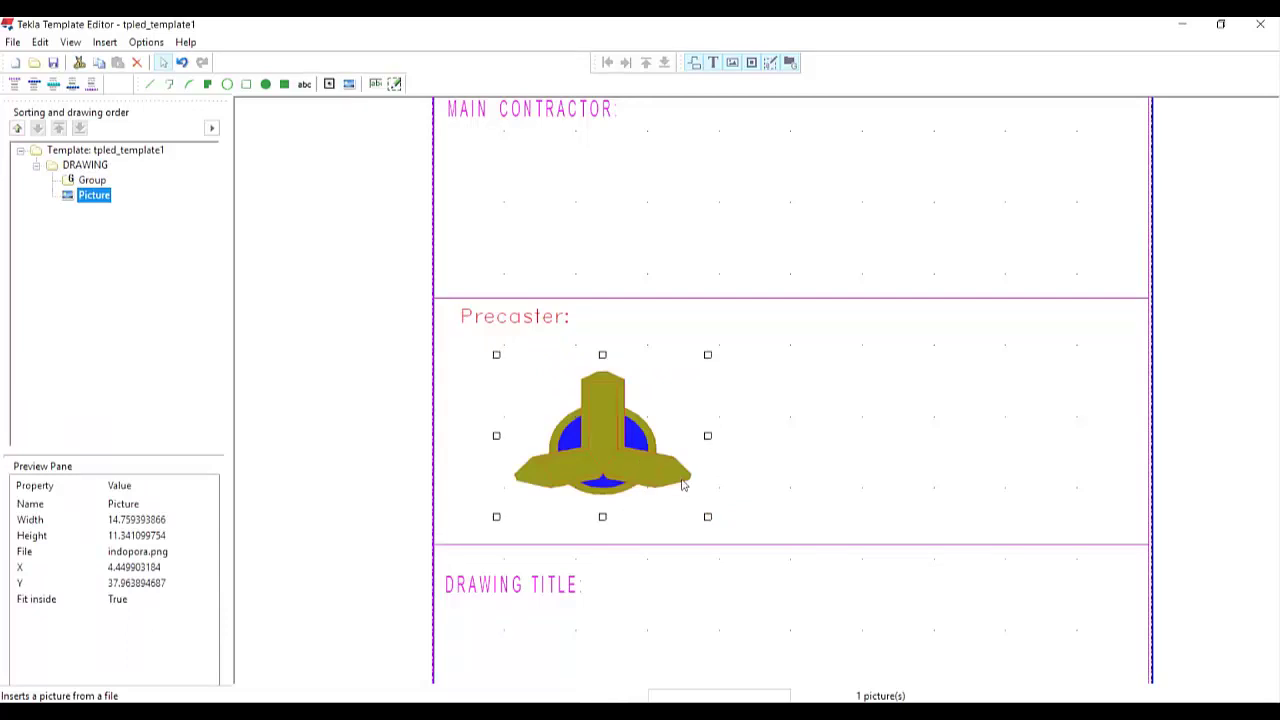
pyautogui.moveTo(707, 516)
pyautogui.mouseDown()
pyautogui.moveTo(661, 513)
pyautogui.moveTo(690, 533)
pyautogui.mouseUp()
pyautogui.press('Delete')
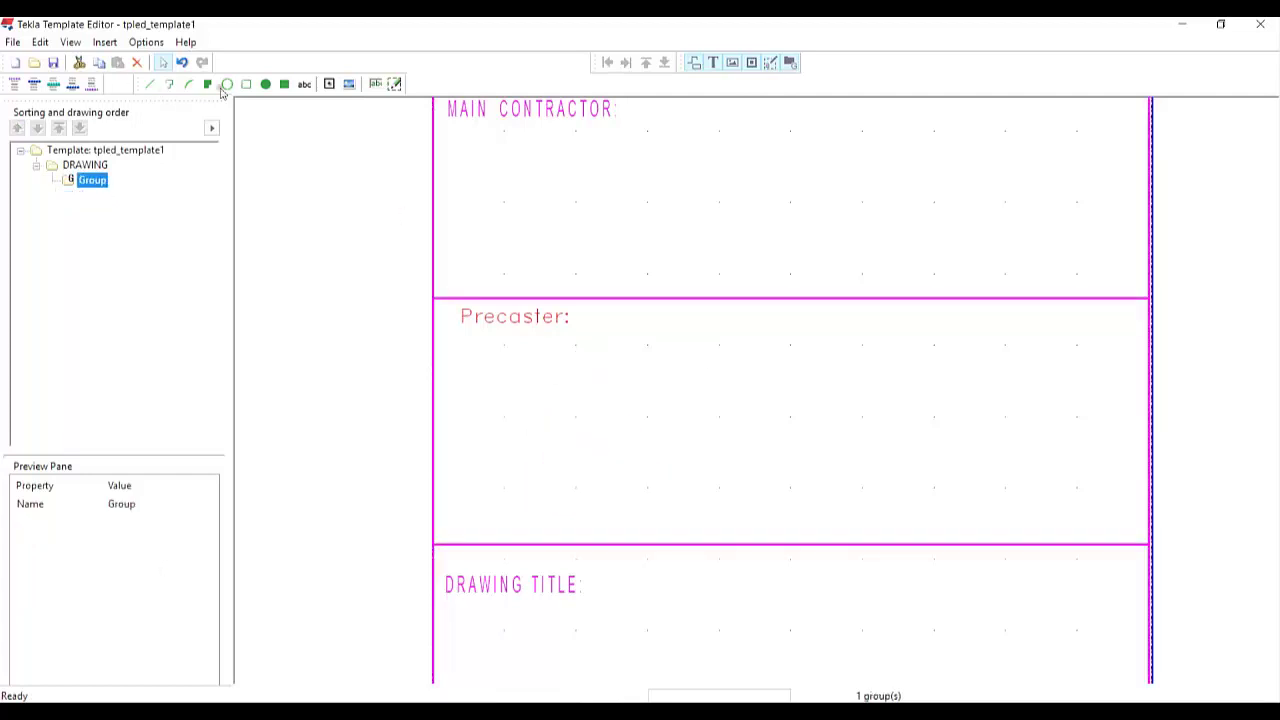
# Insert Tekla-Powered-by-logo.png by picking two corners inside the Precaster box.
pyautogui.click(348, 85)
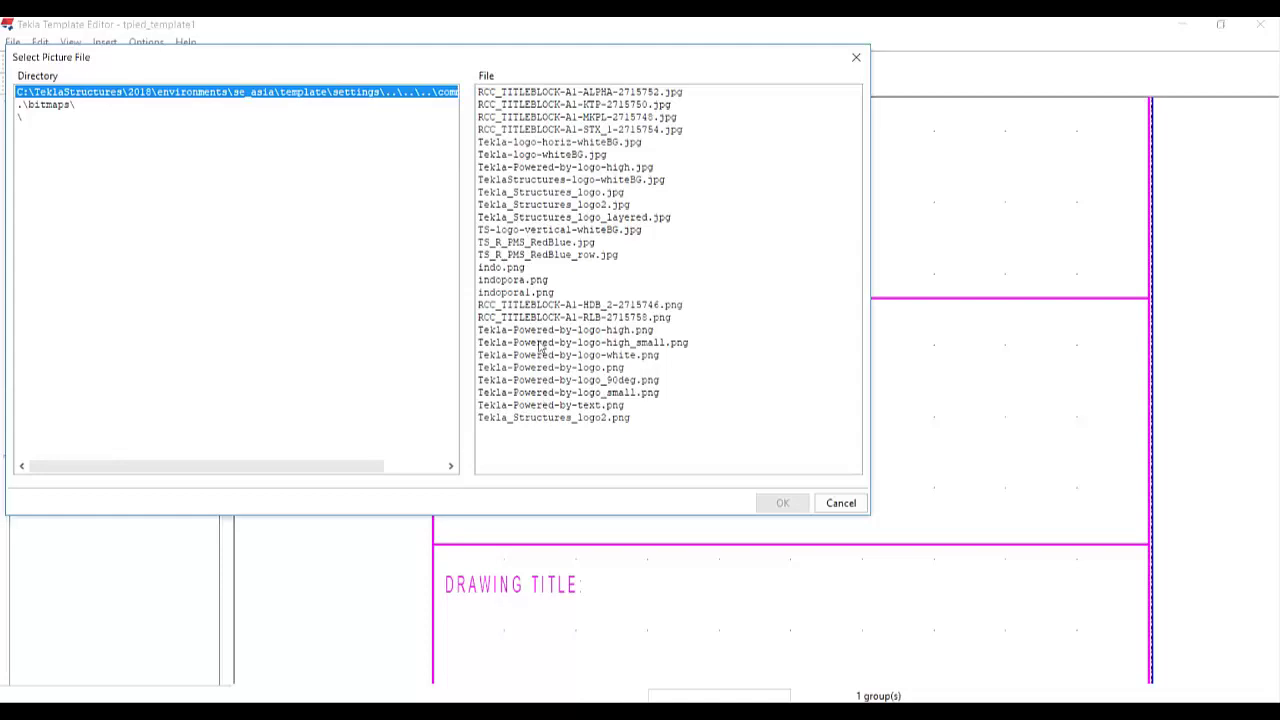
pyautogui.doubleClick(540, 367)
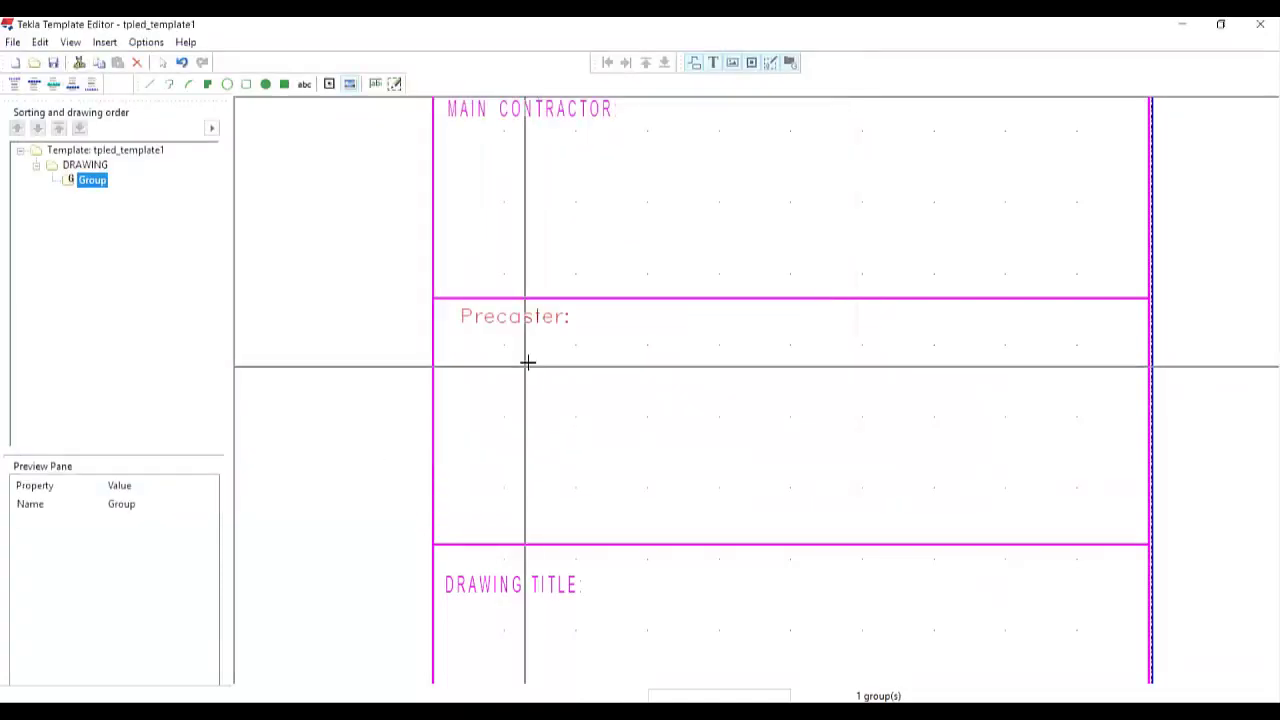
pyautogui.click(476, 353)
pyautogui.click(784, 514)
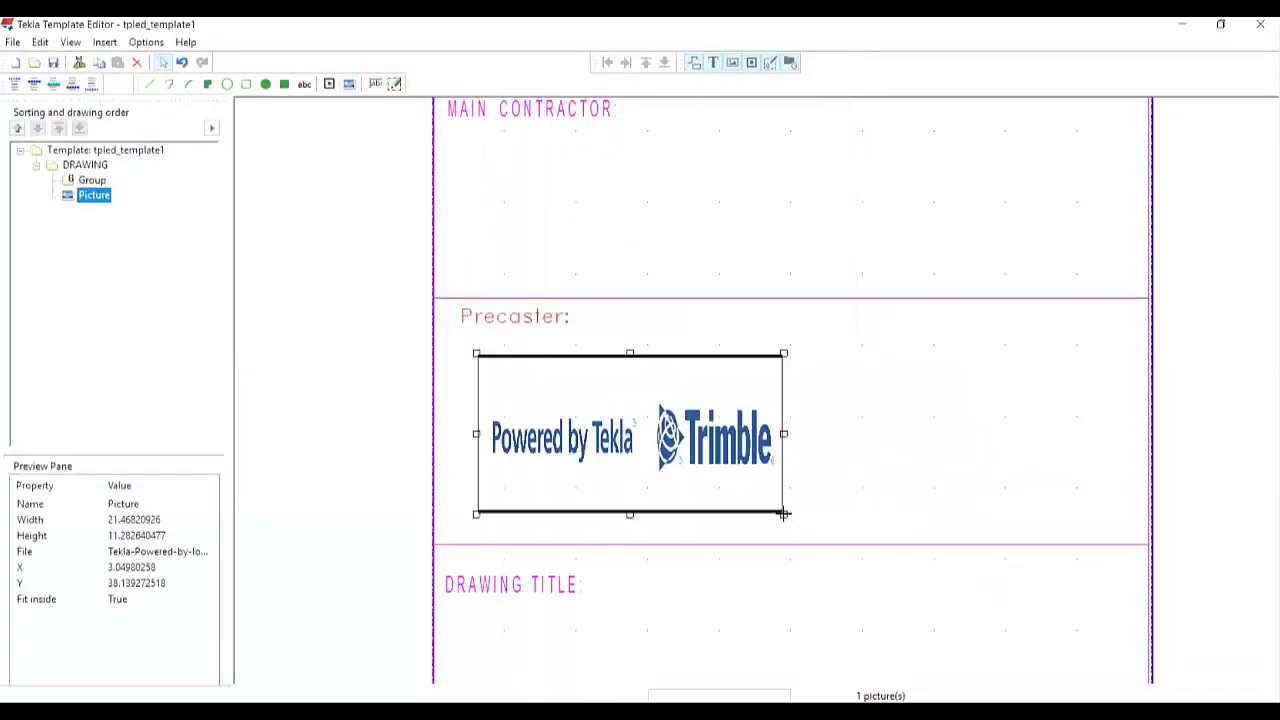
# Stretch the logo to about 43.75 × 10.76 so it fills the Precaster box.
pyautogui.moveTo(784, 514); pyautogui.dragTo(1065, 509)
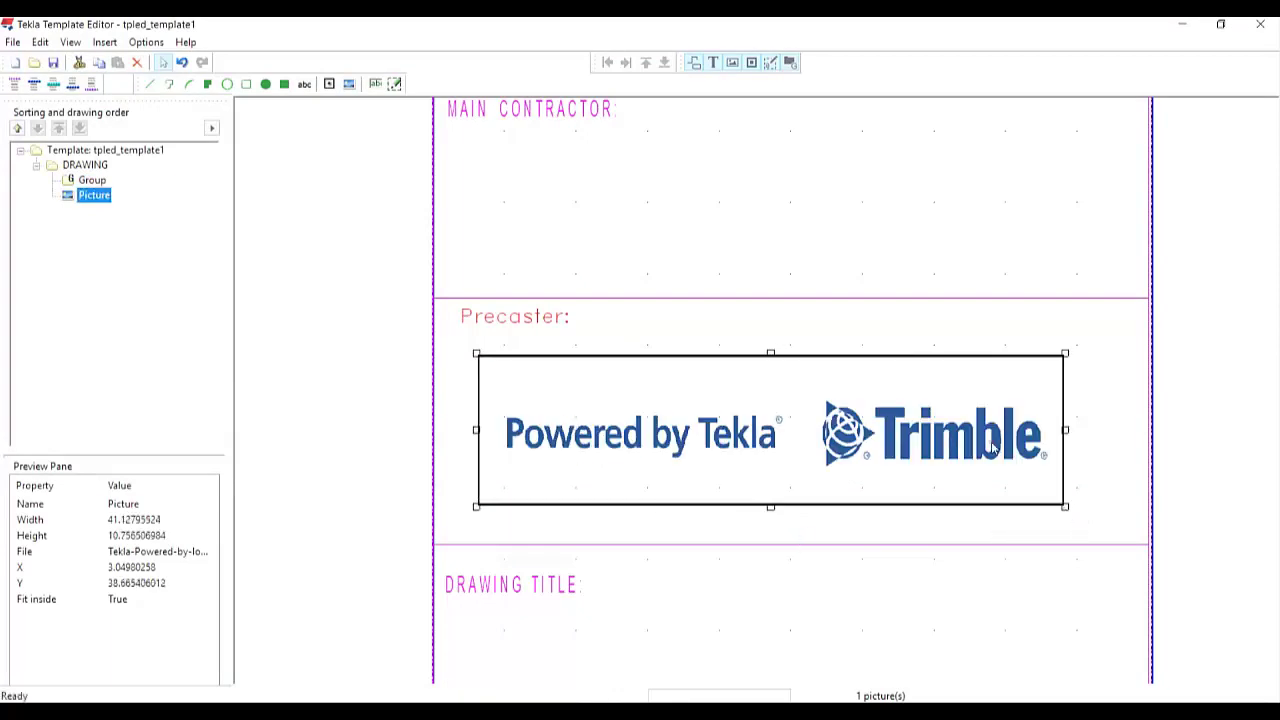
pyautogui.moveTo(1068, 435); pyautogui.dragTo(1117, 437)
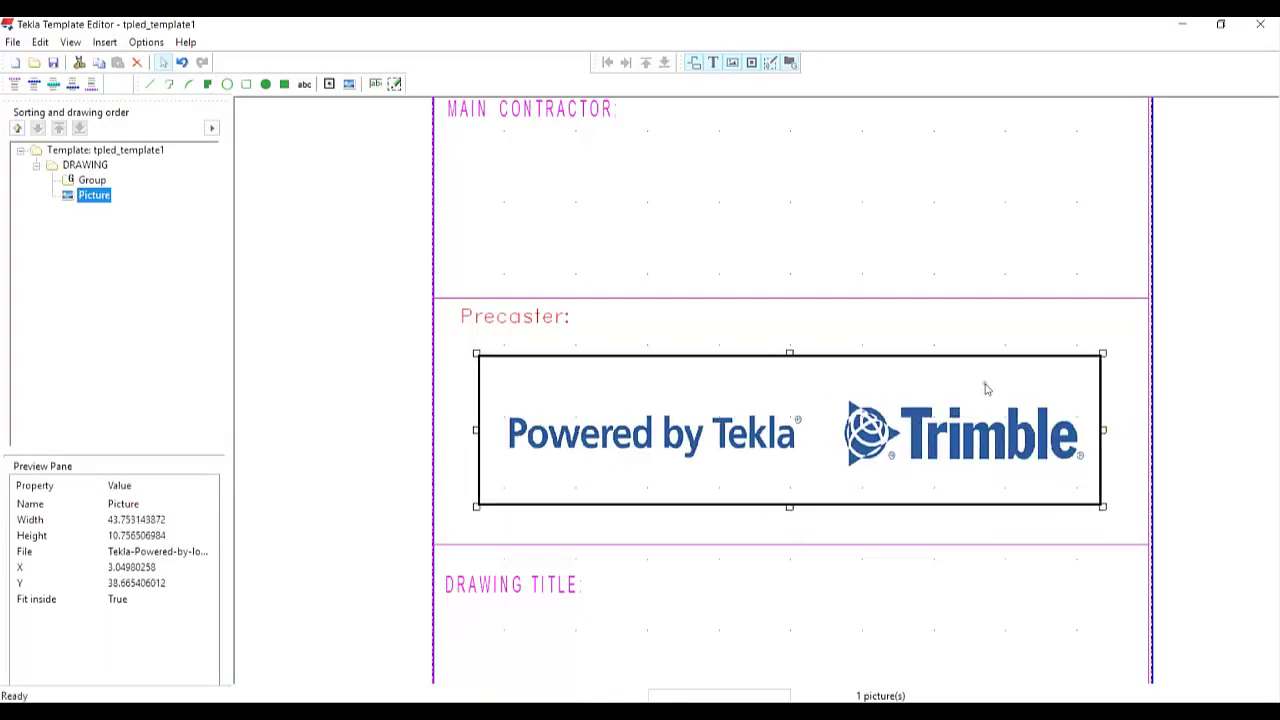
pyautogui.moveTo(958, 415); pyautogui.dragTo(915, 335, button='middle')
pyautogui.scroll(-2, 915, 335)
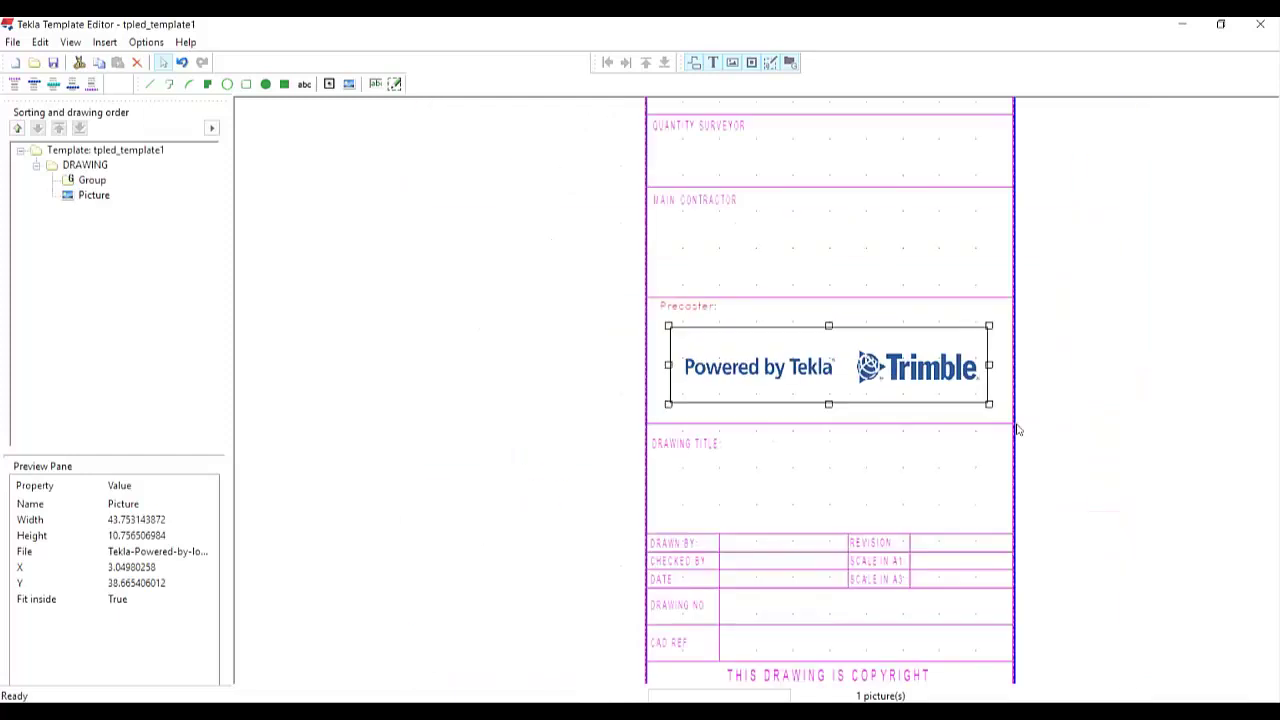
pyautogui.scroll(3, 773, 430)
pyautogui.scroll(-2, 773, 430)
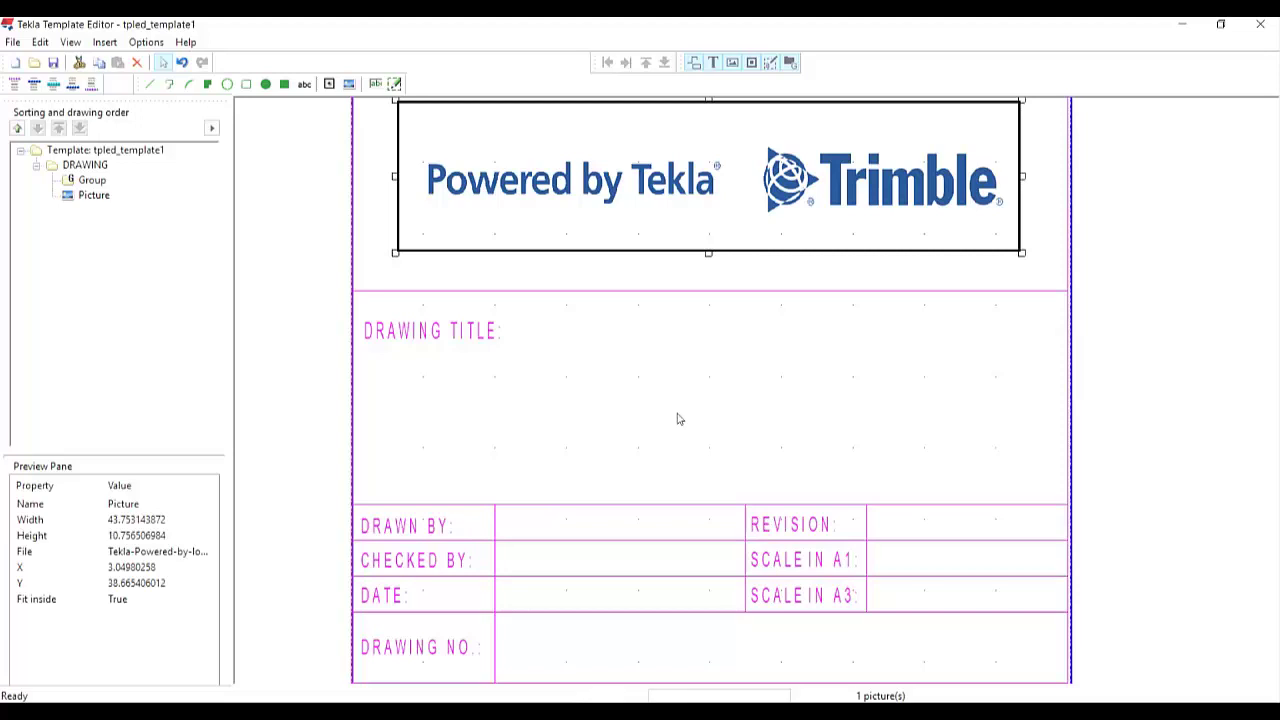
pyautogui.click(700, 377)
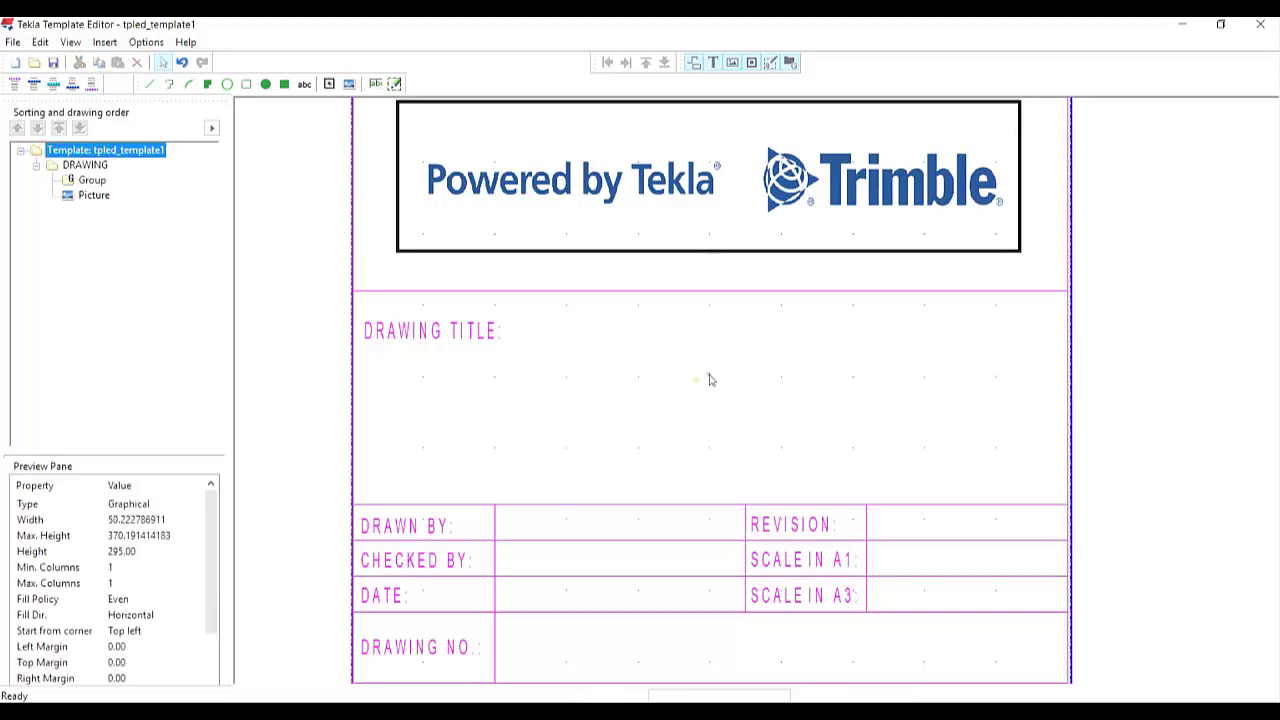
pyautogui.scroll(2, 709, 419)
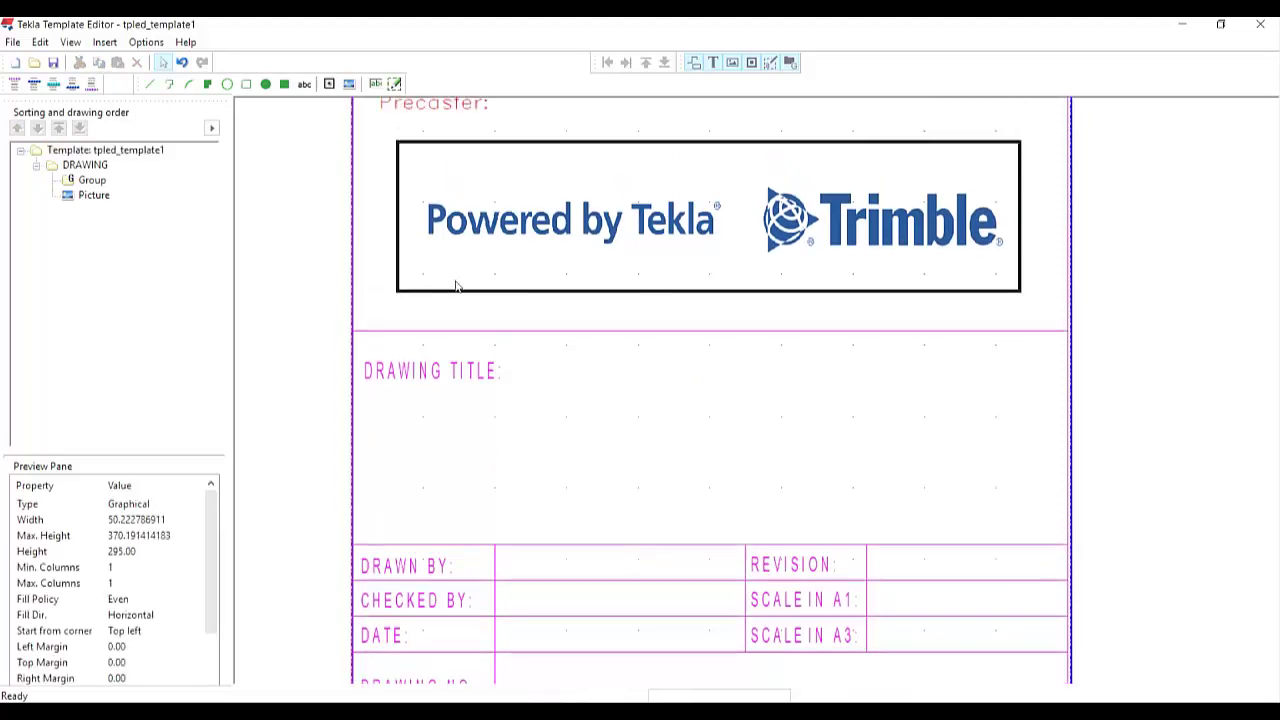
# Start a new value field placed in the DRAWING TITLE area.
pyautogui.click(376, 84)
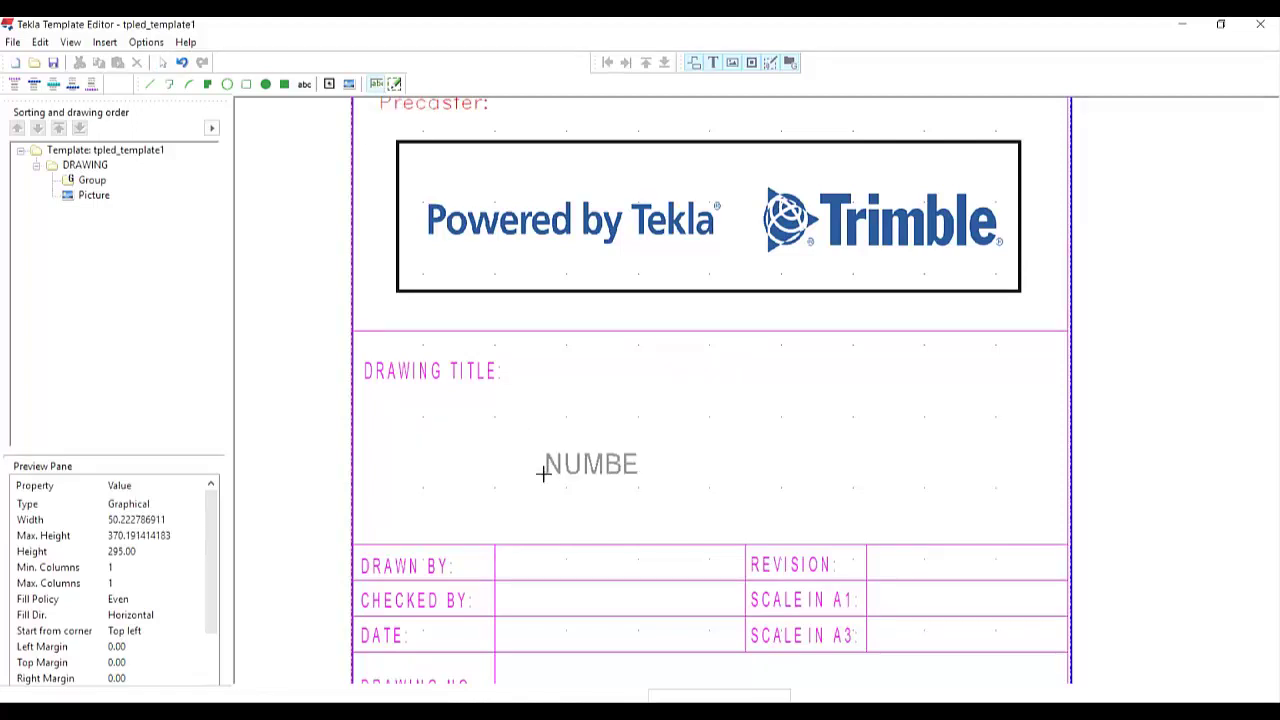
pyautogui.click(451, 456)
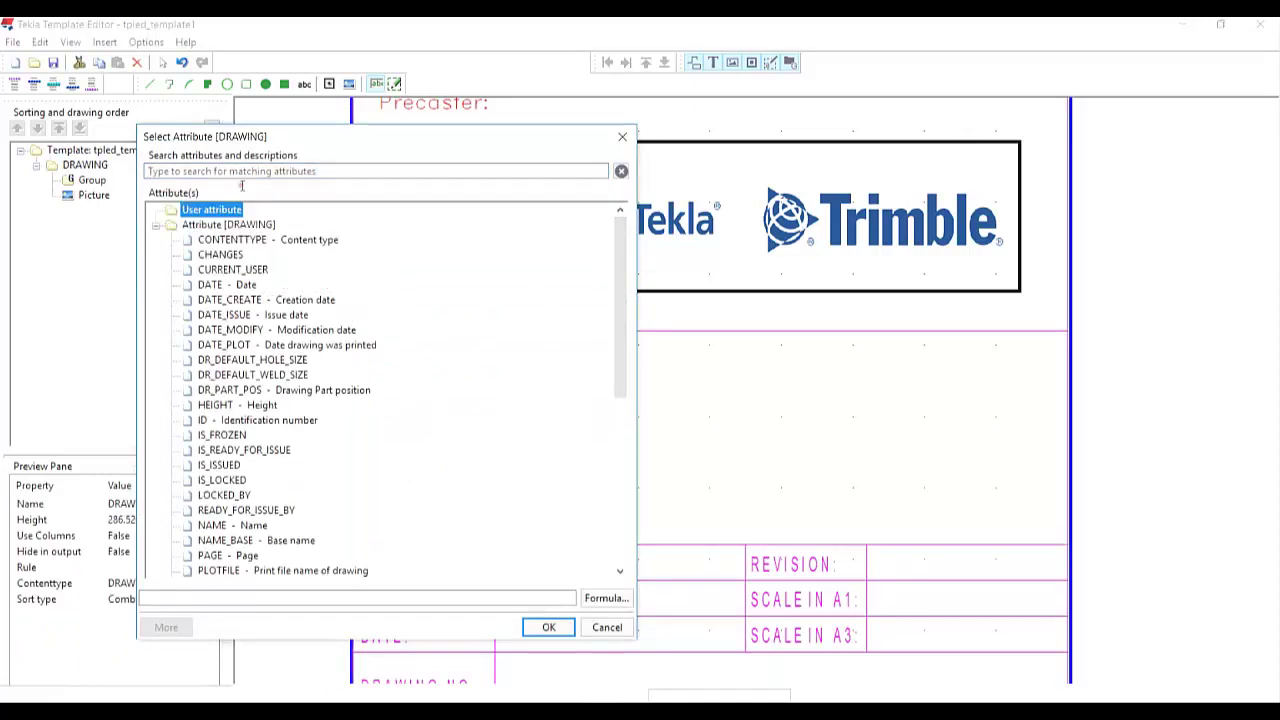
pyautogui.moveTo(297, 137); pyautogui.dragTo(366, 105)
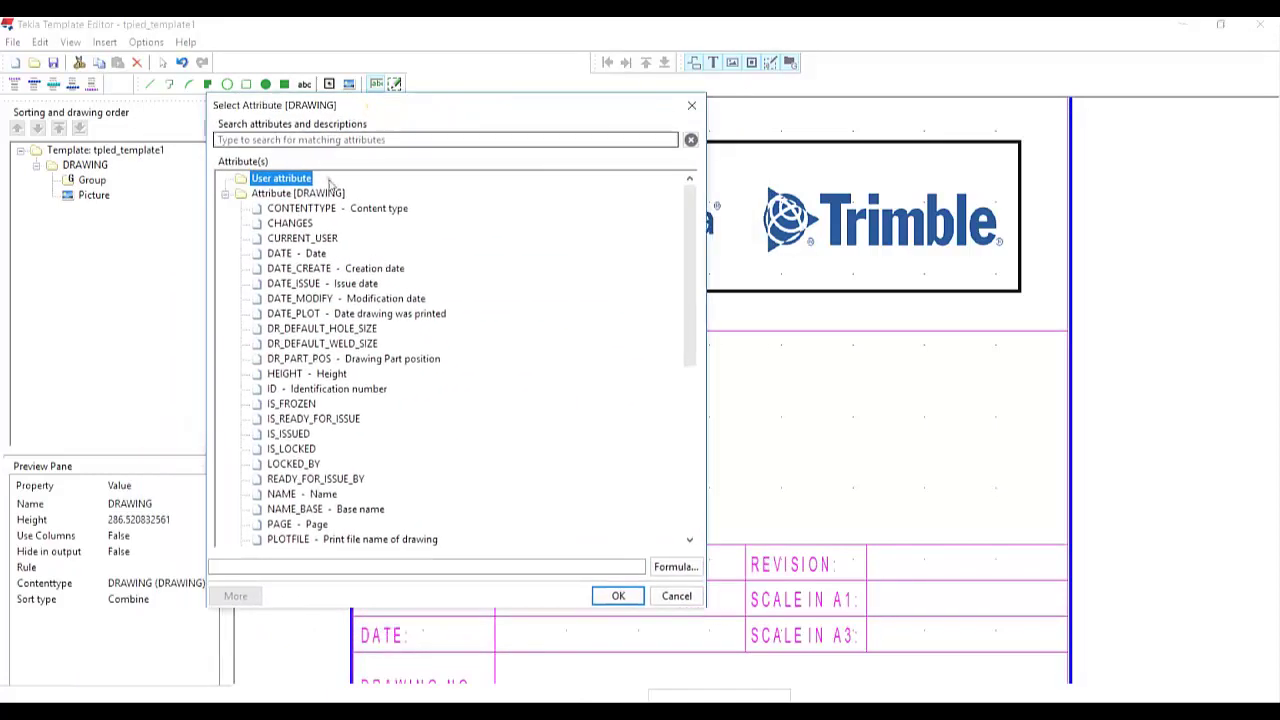
pyautogui.scroll(-5, 347, 340)
pyautogui.scroll(5, 347, 340)
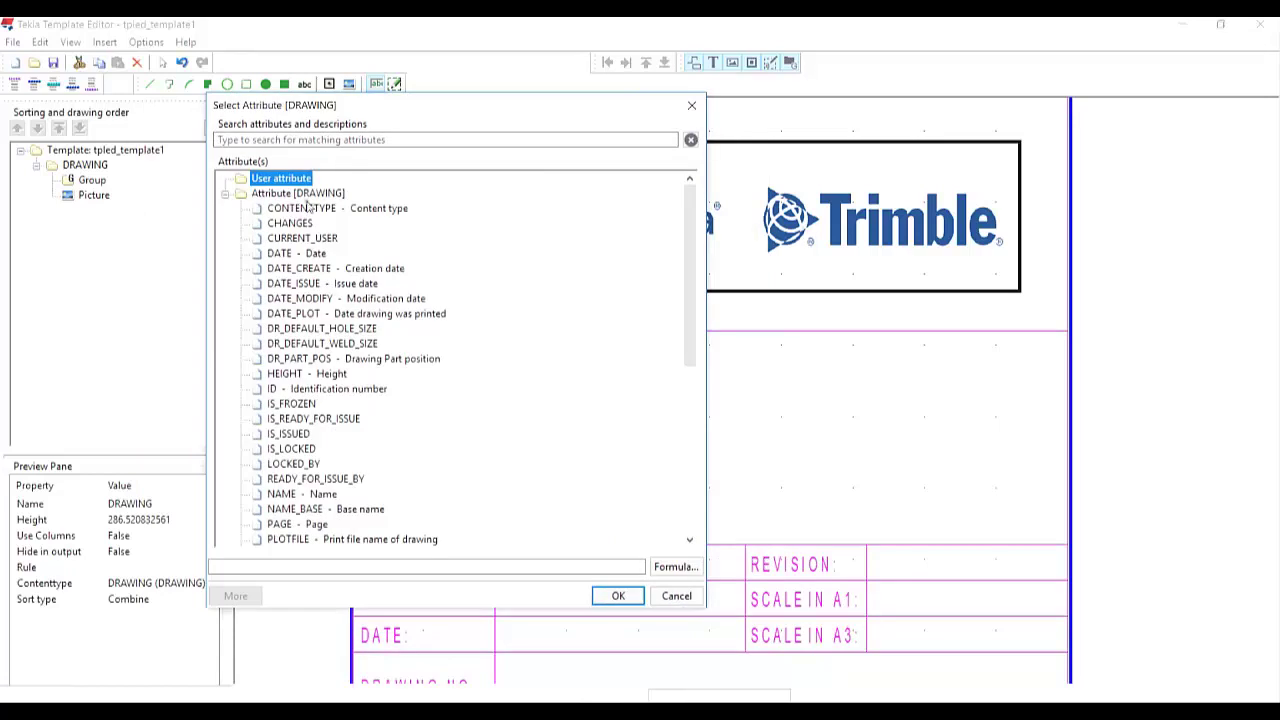
pyautogui.scroll(-5, 320, 374)
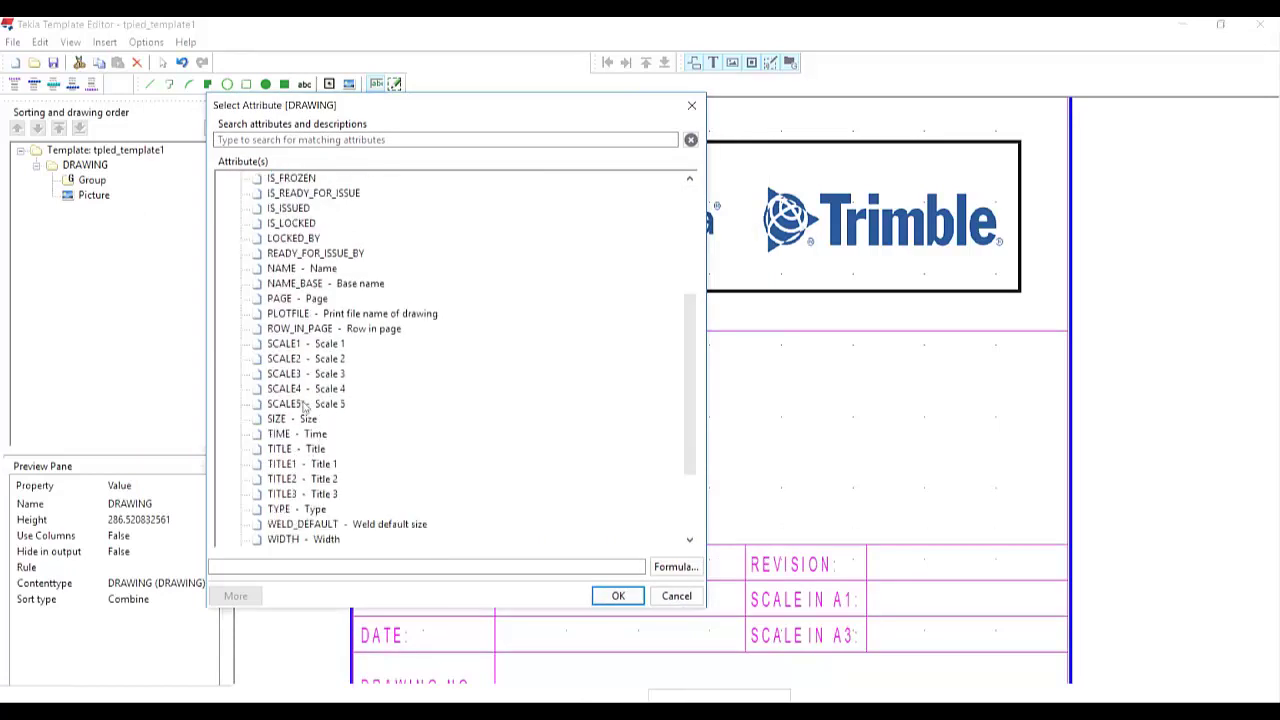
# Assign the TITLE1 - Title 1 attribute to the field and open TITLE1_field's properties.
pyautogui.click(306, 466)
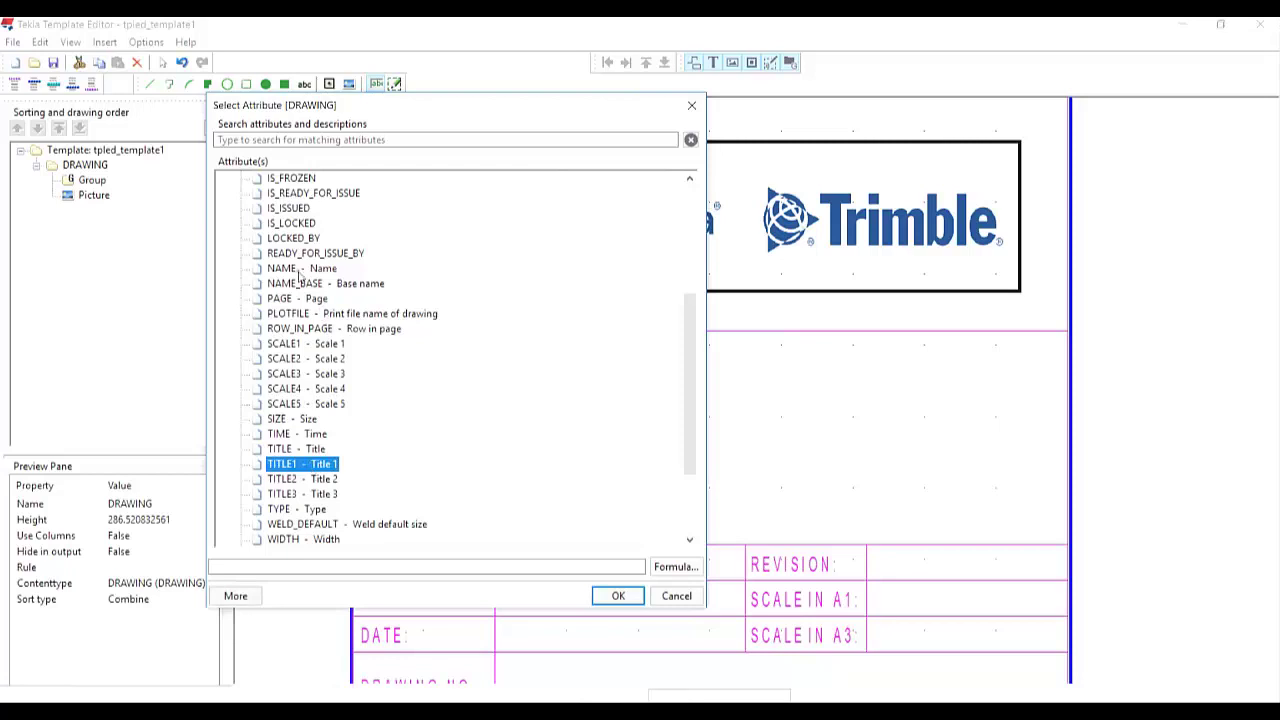
pyautogui.click(297, 270)
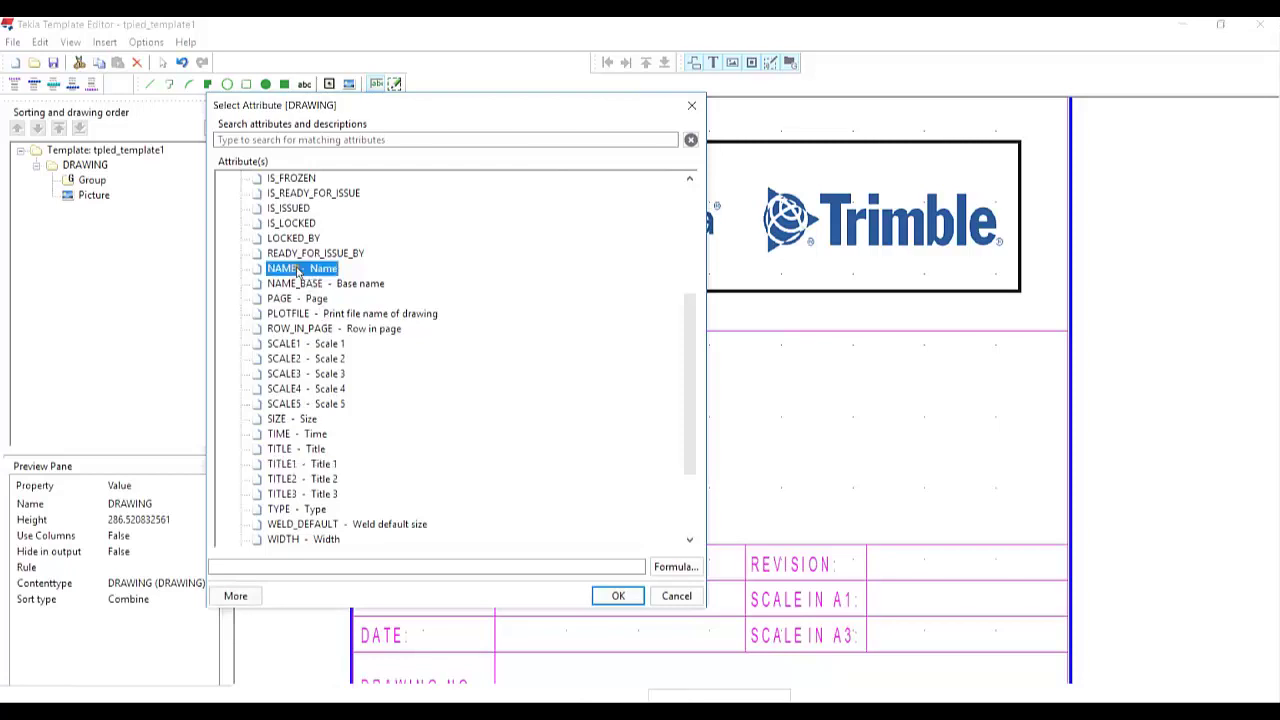
pyautogui.click(305, 449)
pyautogui.click(310, 465)
pyautogui.click(324, 494)
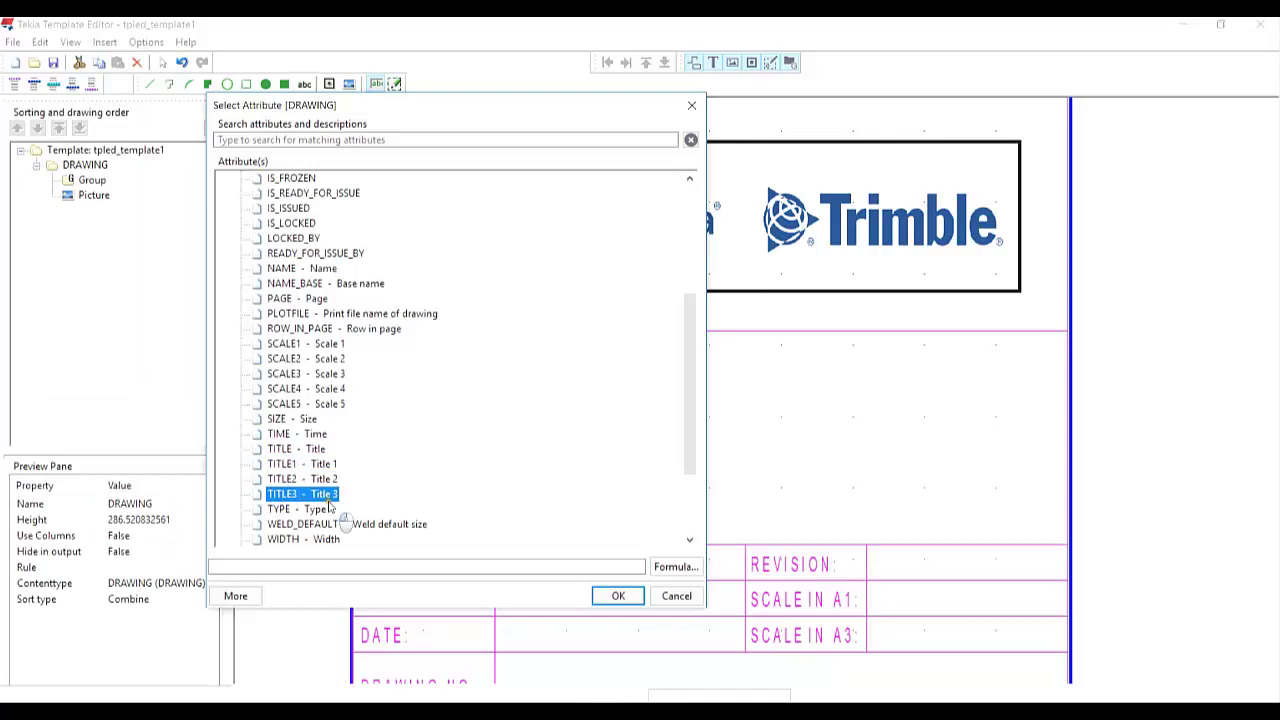
pyautogui.doubleClick(288, 466)
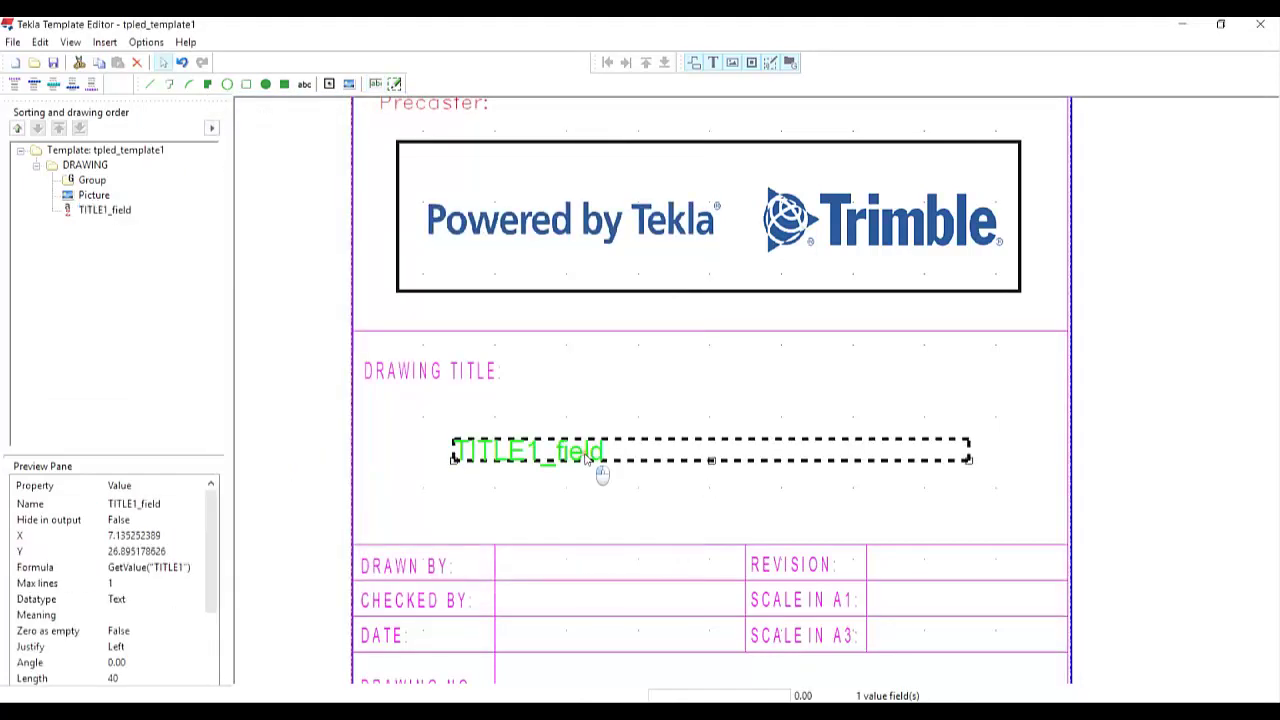
pyautogui.doubleClick(588, 457)
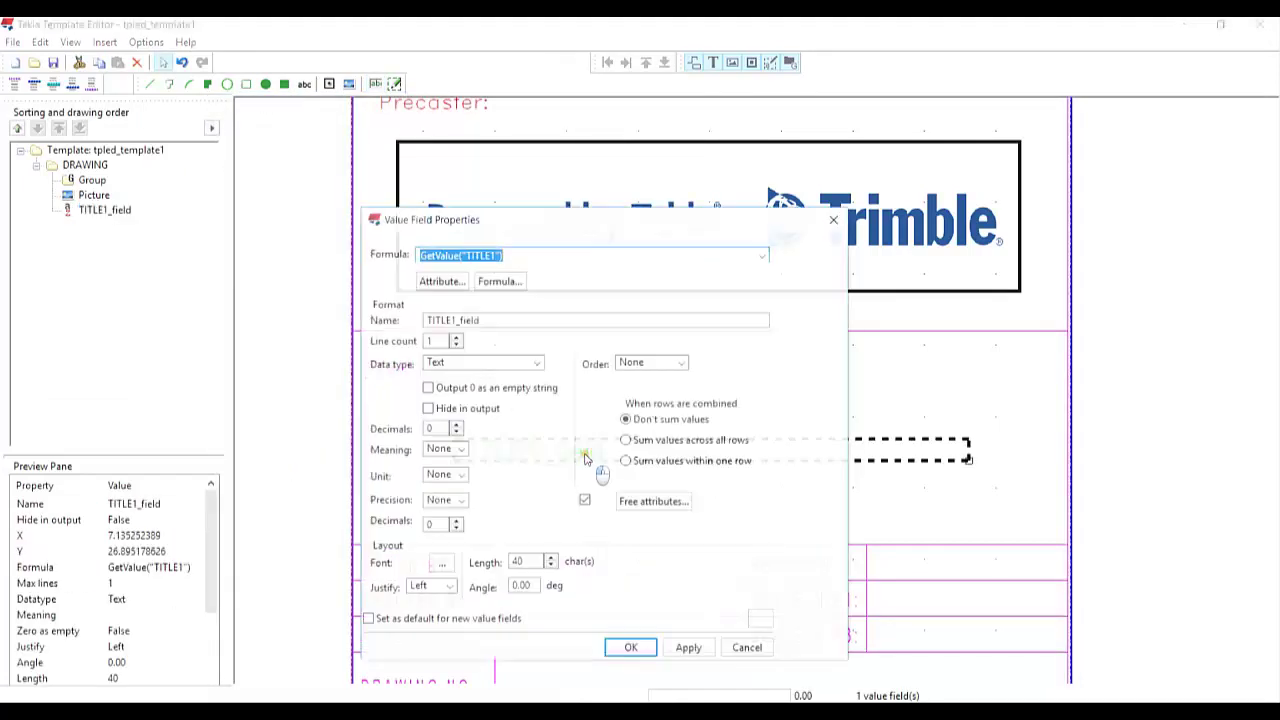
# Set the TITLE1_field font to Arial size 2, dismissing the field-fit warning.
pyautogui.doubleClick(535, 540)
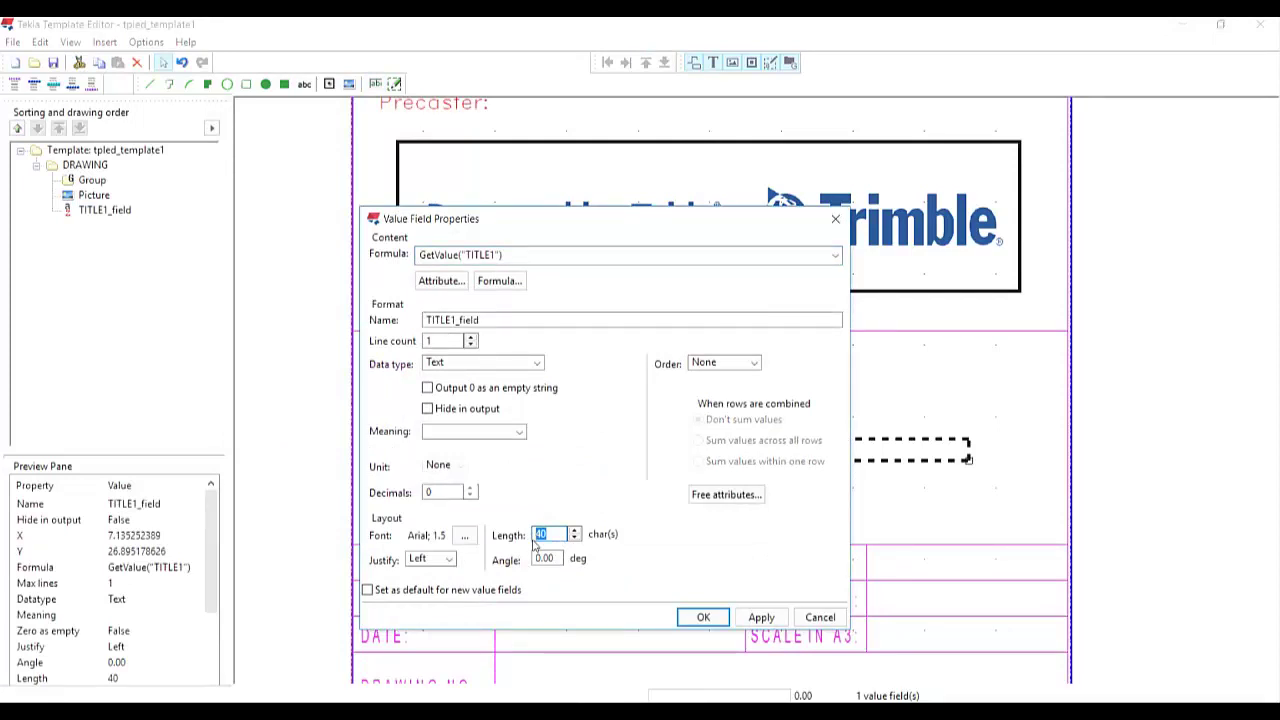
pyautogui.click(464, 536)
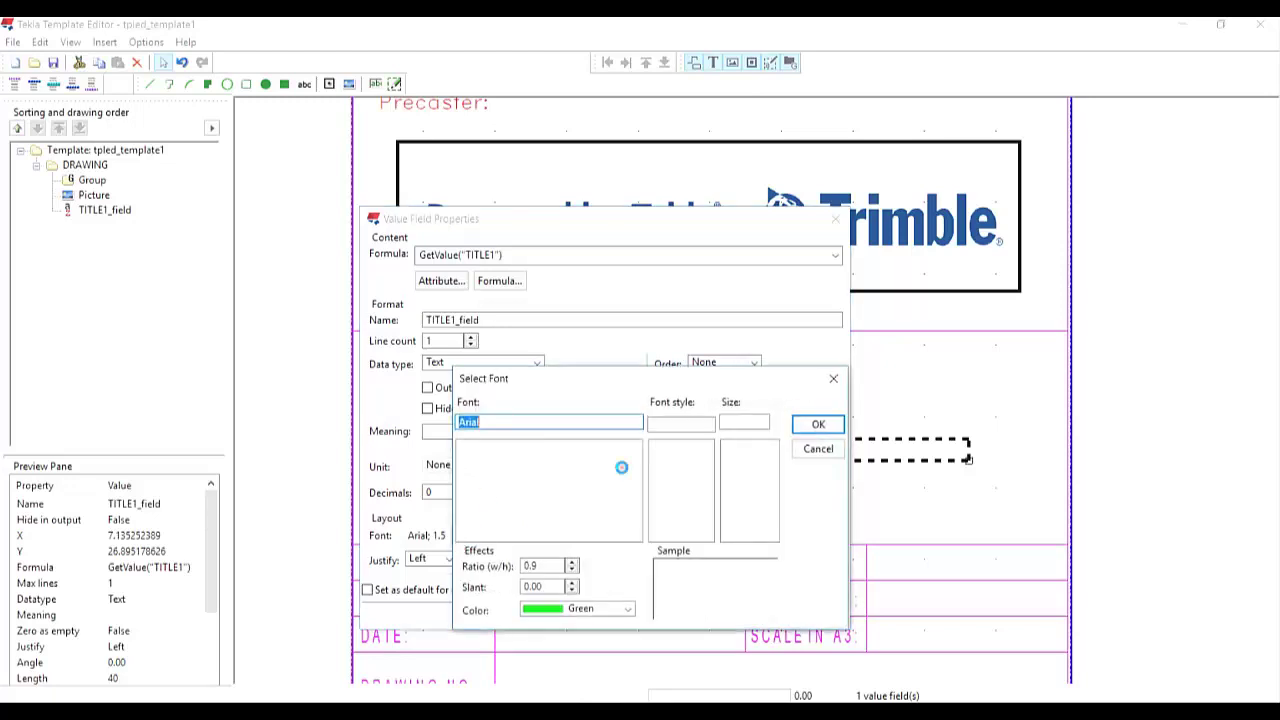
pyautogui.click(729, 449)
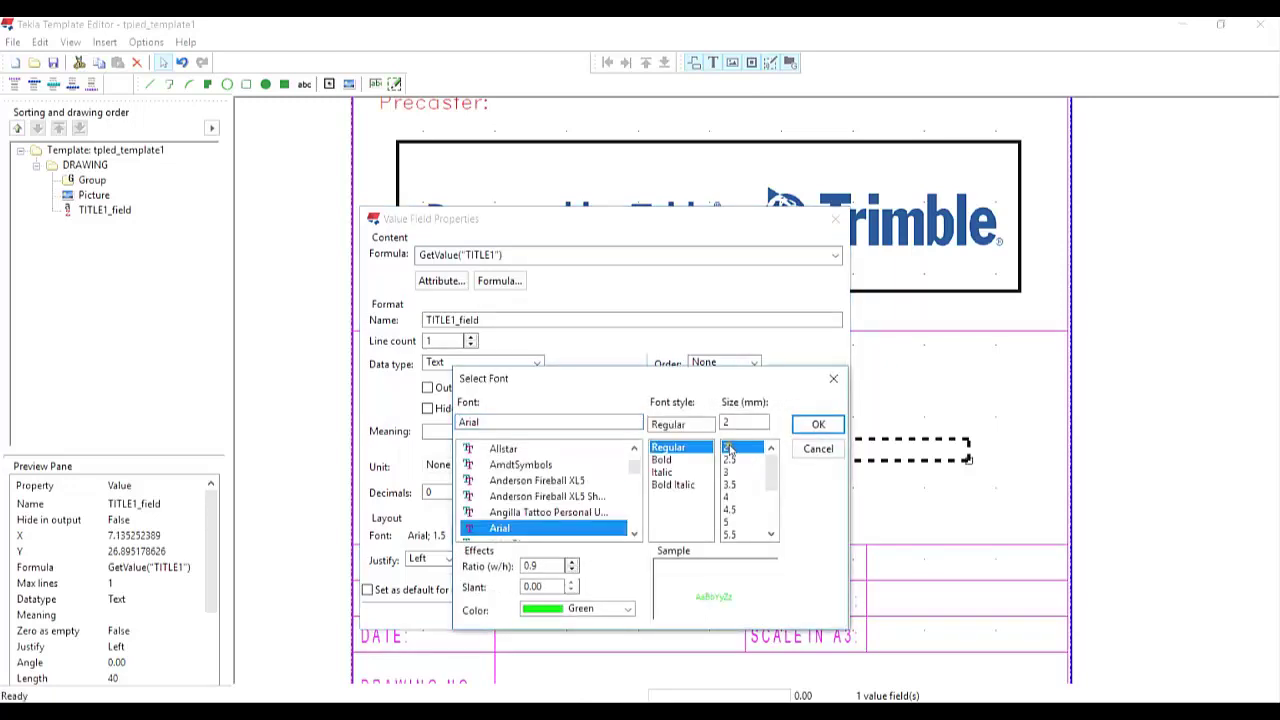
pyautogui.click(548, 565)
pyautogui.click(814, 425)
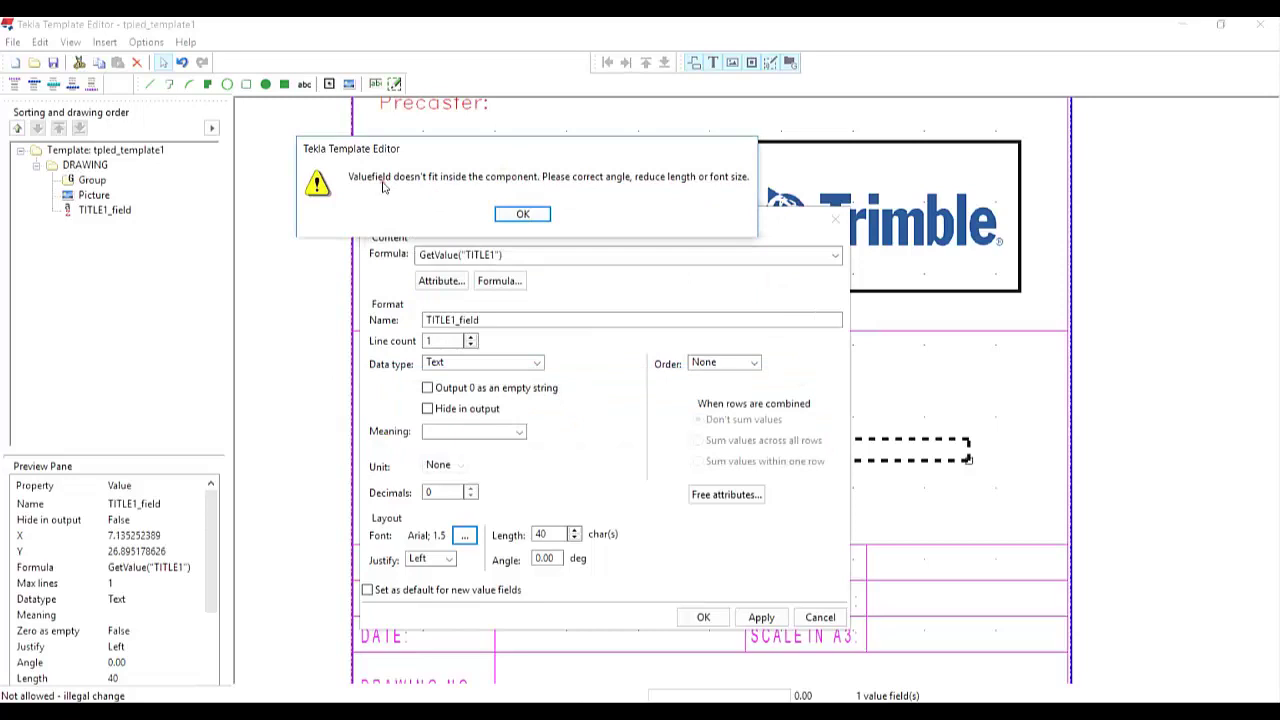
pyautogui.click(523, 215)
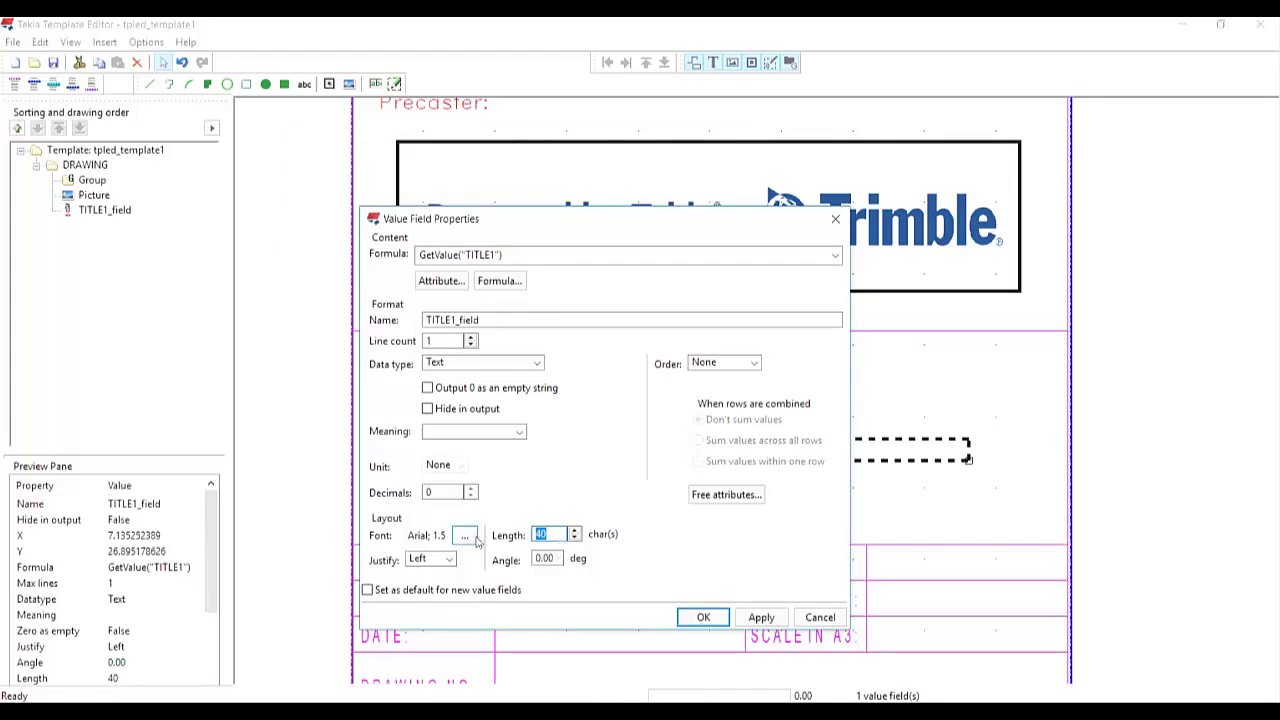
# Set the font width-to-height ratio to 1 and apply a 20-character field length.
pyautogui.click(465, 536)
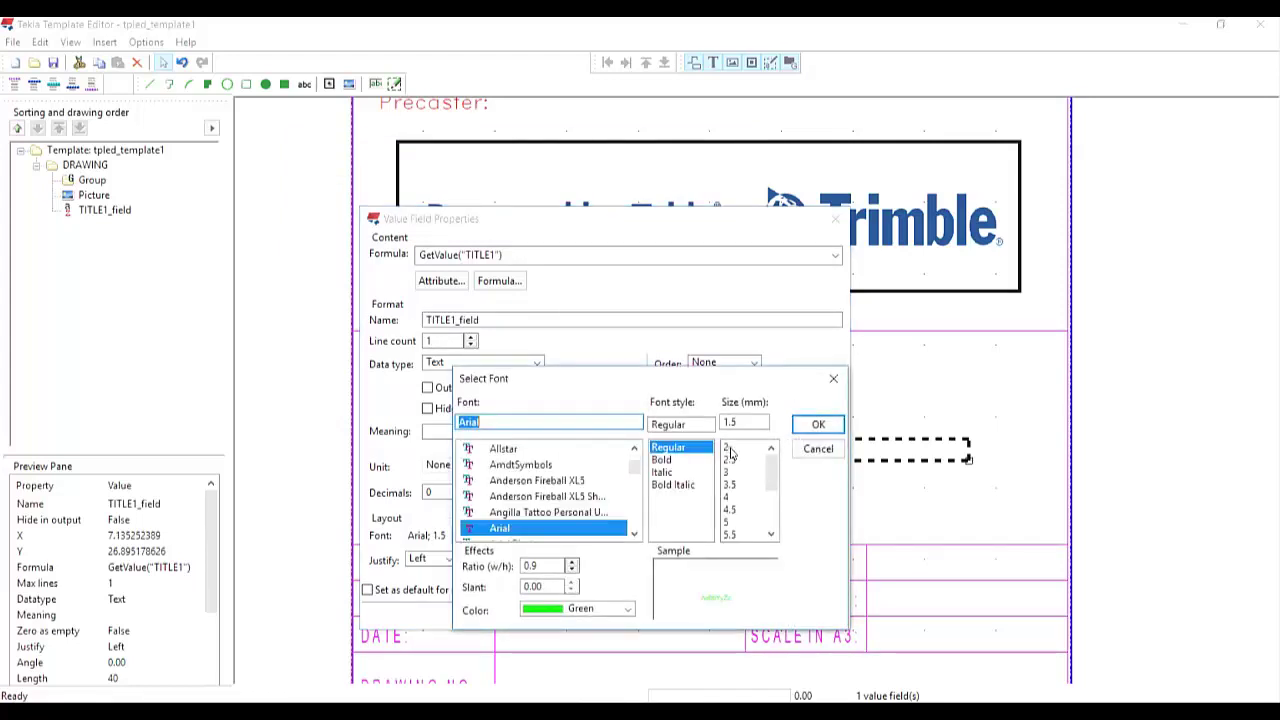
pyautogui.press('Tab')
pyautogui.write('1')
pyautogui.click(818, 424)
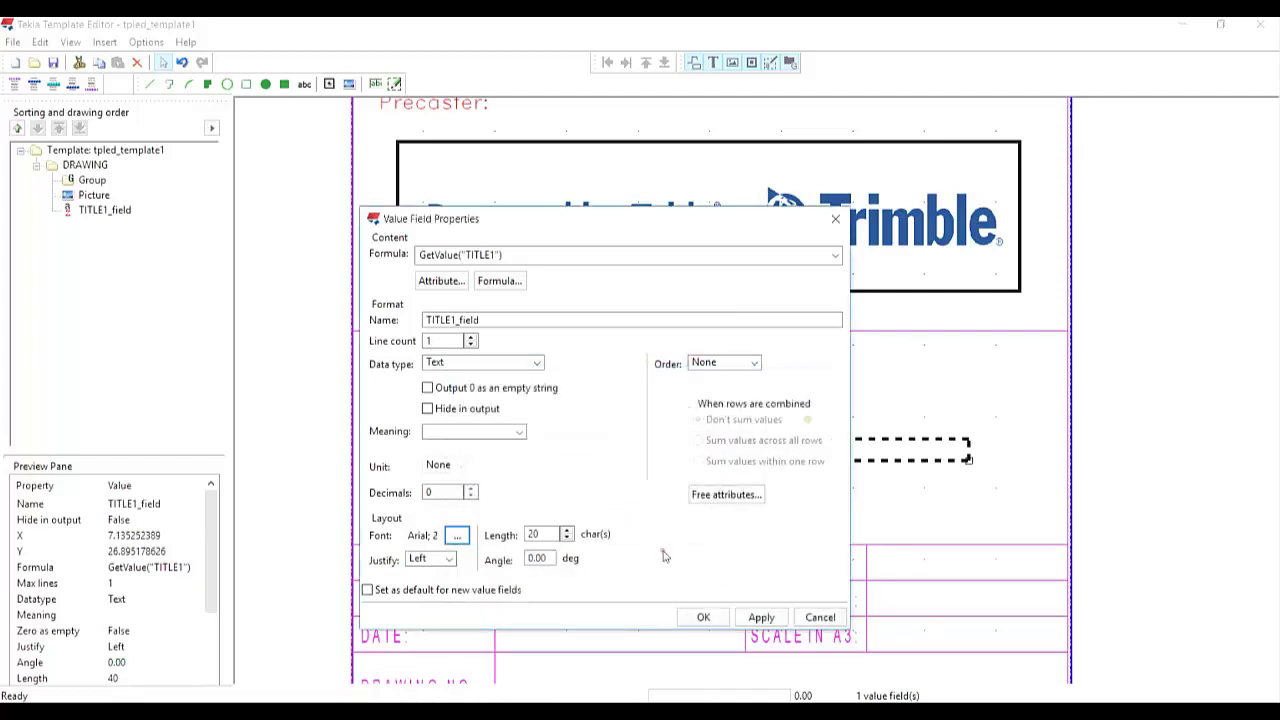
pyautogui.click(761, 617)
# Move TITLE1_field right to X 10.17 under DRAWING TITLE.
pyautogui.moveTo(674, 234)
pyautogui.mouseDown()
pyautogui.moveTo(872, 450)
pyautogui.moveTo(926, 534)
pyautogui.mouseUp()
pyautogui.moveTo(645, 450); pyautogui.dragTo(615, 325, button='middle')
pyautogui.moveTo(615, 322); pyautogui.dragTo(656, 318)
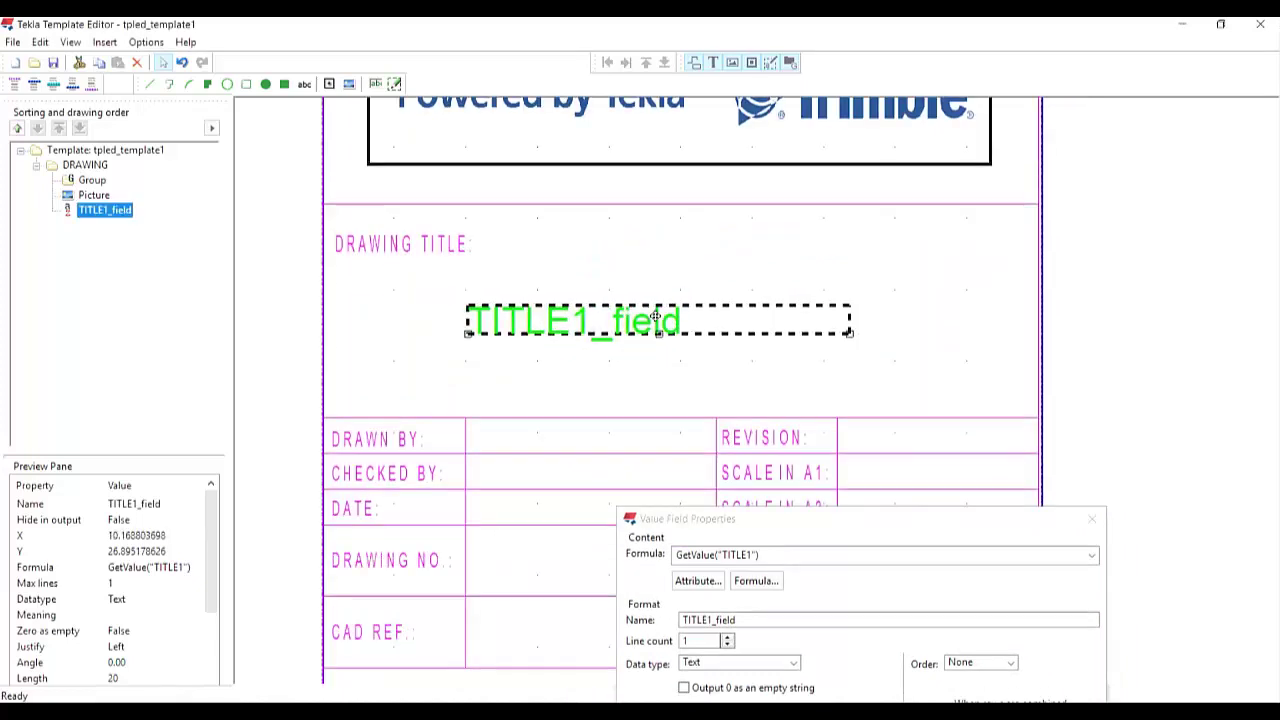
# Move TITLE1_field left under the DRAWING TITLE label and set its length to 30 characters.
pyautogui.moveTo(658, 328); pyautogui.dragTo(551, 320)
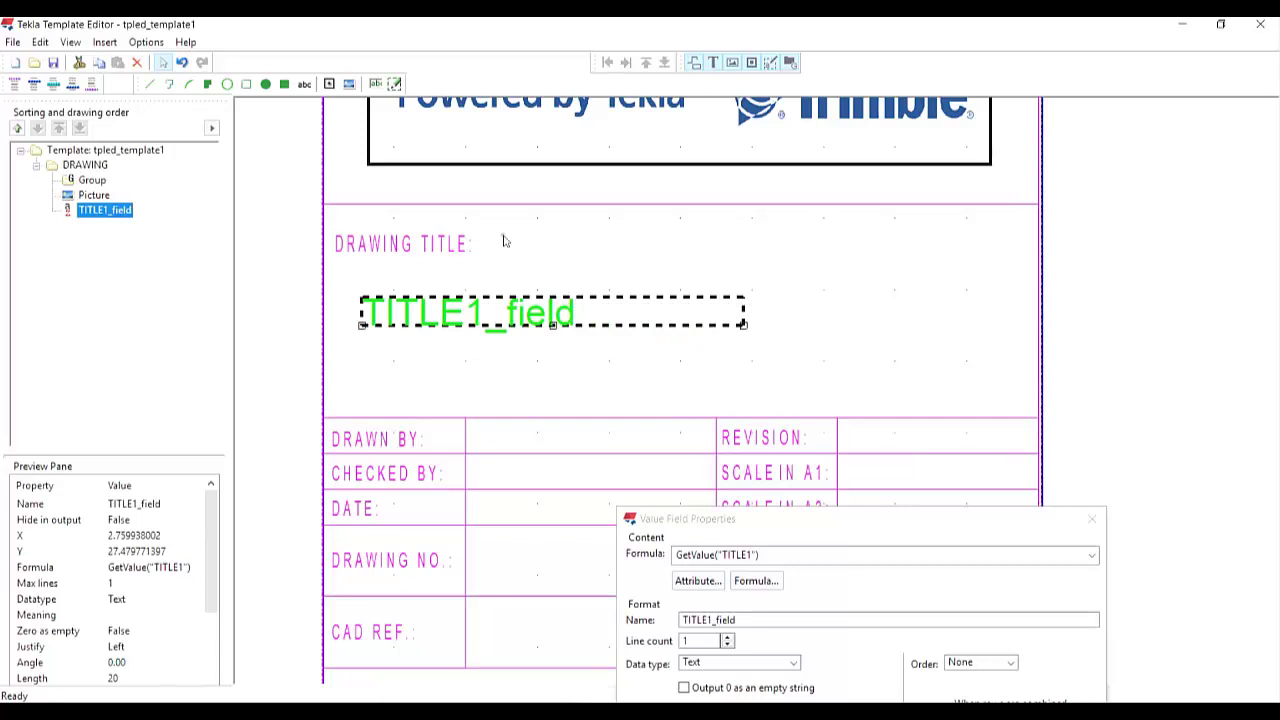
pyautogui.click(563, 329)
pyautogui.moveTo(851, 524); pyautogui.dragTo(960, 240)
pyautogui.doubleClick(922, 548)
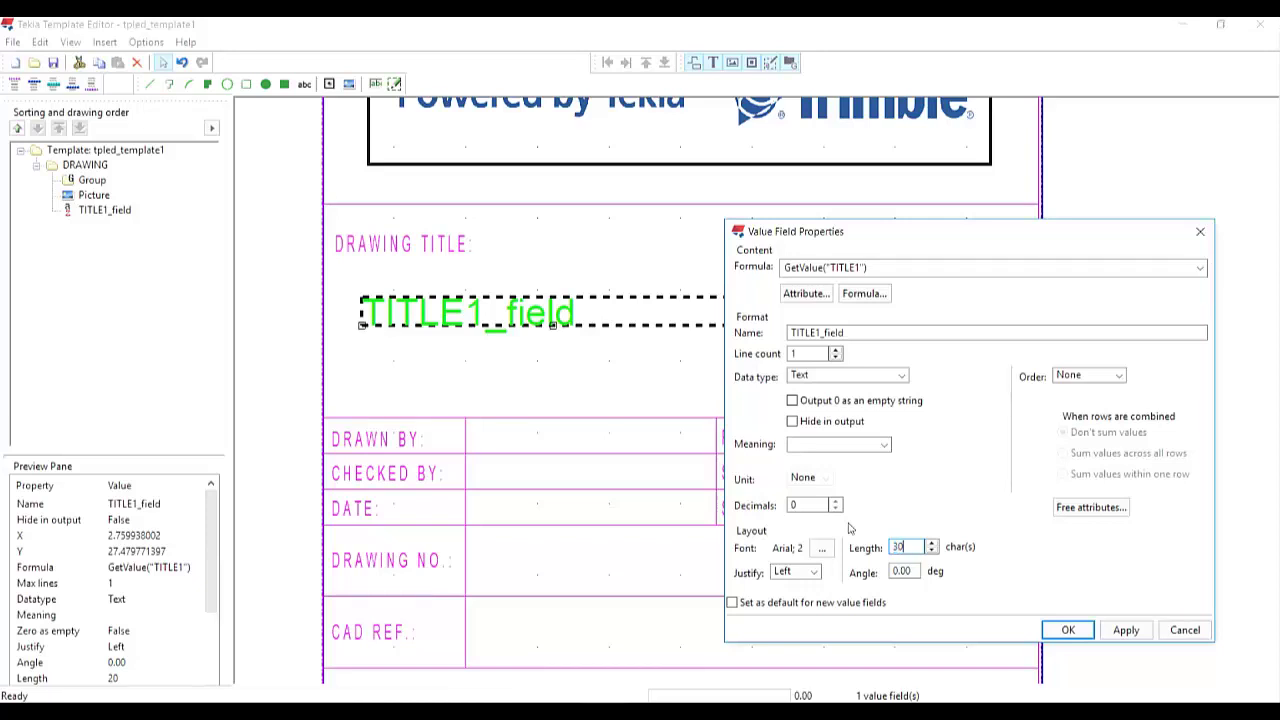
pyautogui.click(1074, 631)
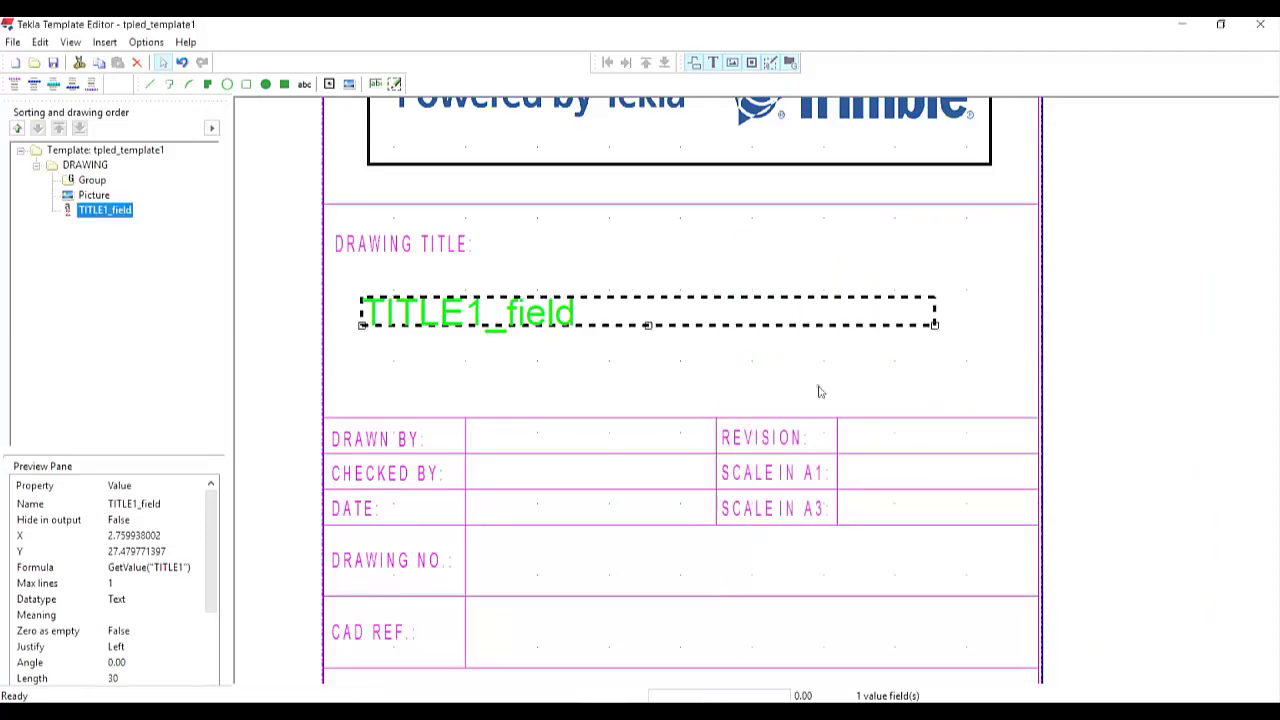
# Centre-justify the TITLE1_field text and nudge the field slightly right.
pyautogui.doubleClick(588, 333)
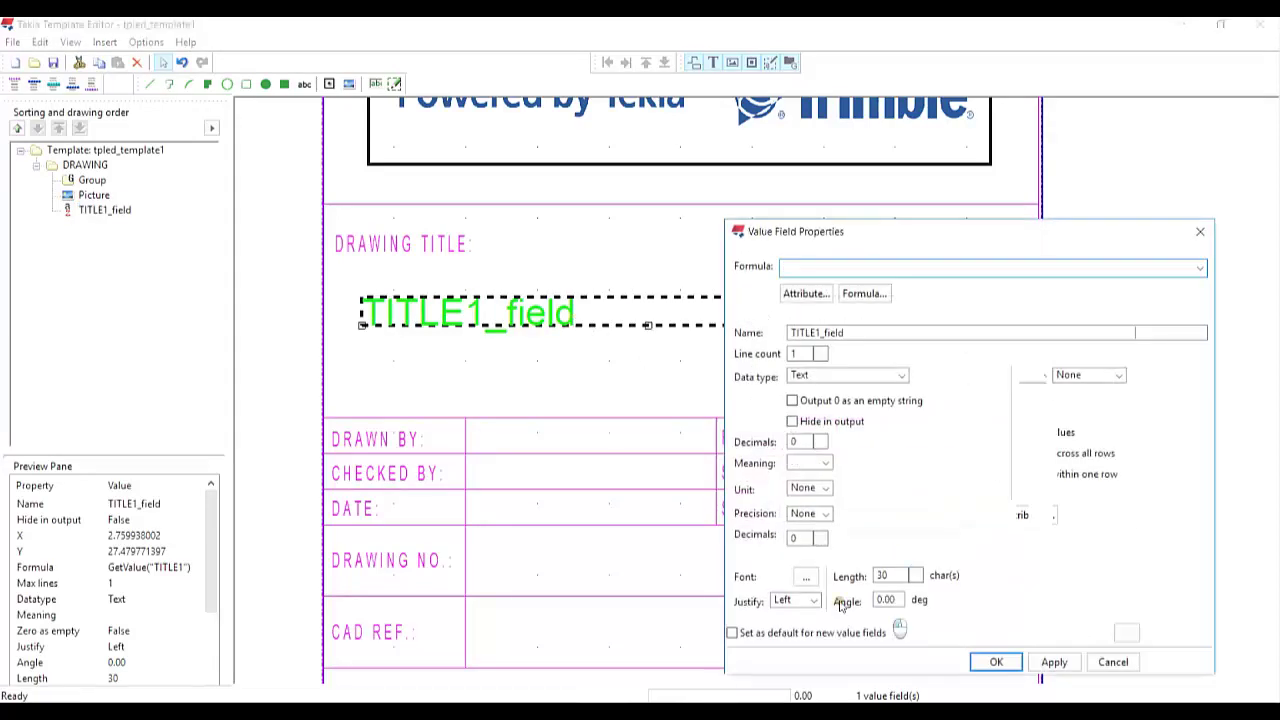
pyautogui.click(805, 571)
pyautogui.click(795, 603)
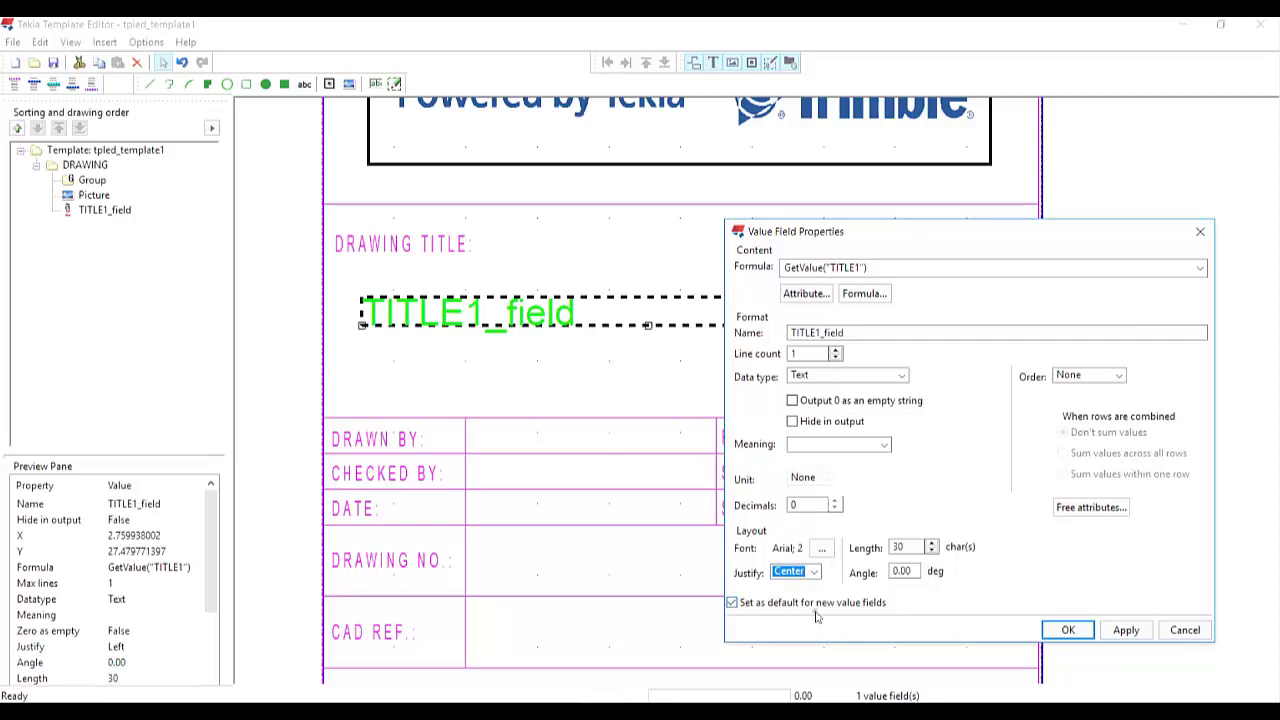
pyautogui.click(1106, 638)
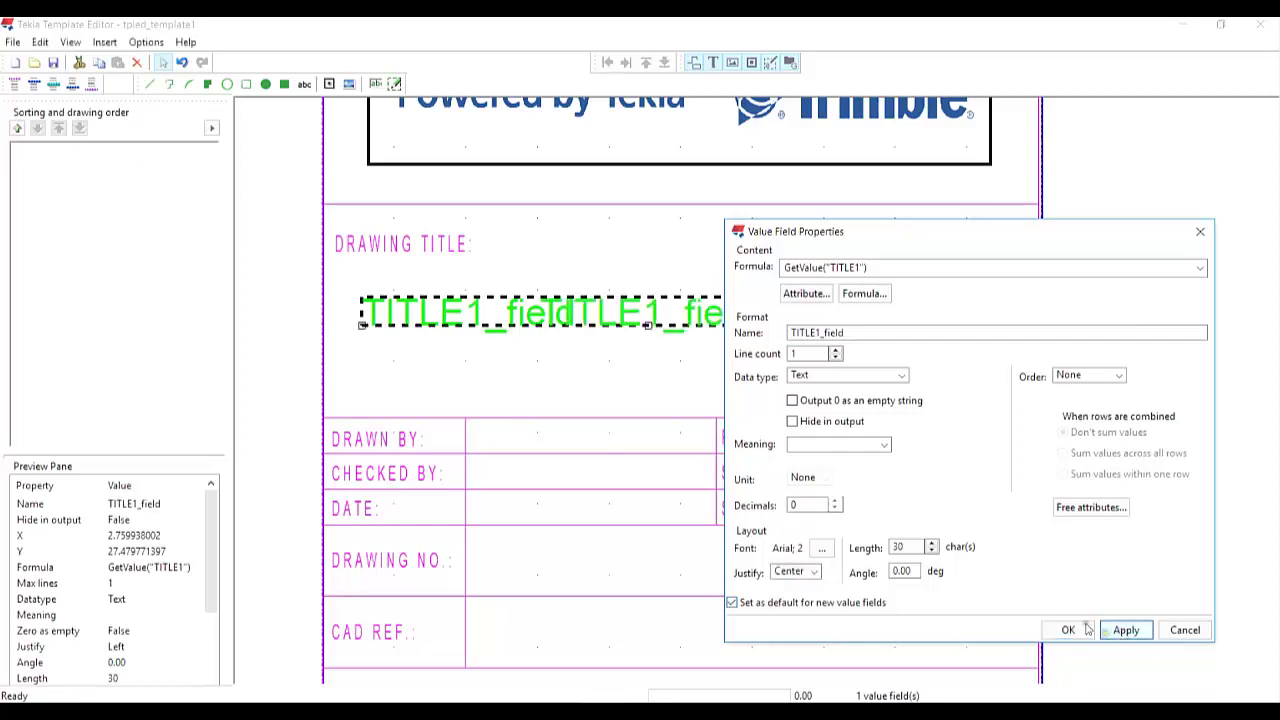
pyautogui.click(1066, 630)
pyautogui.moveTo(705, 310); pyautogui.dragTo(723, 331)
# Scroll the canvas down toward the COPYRIGHT row.
pyautogui.scroll(-3, 689, 366)
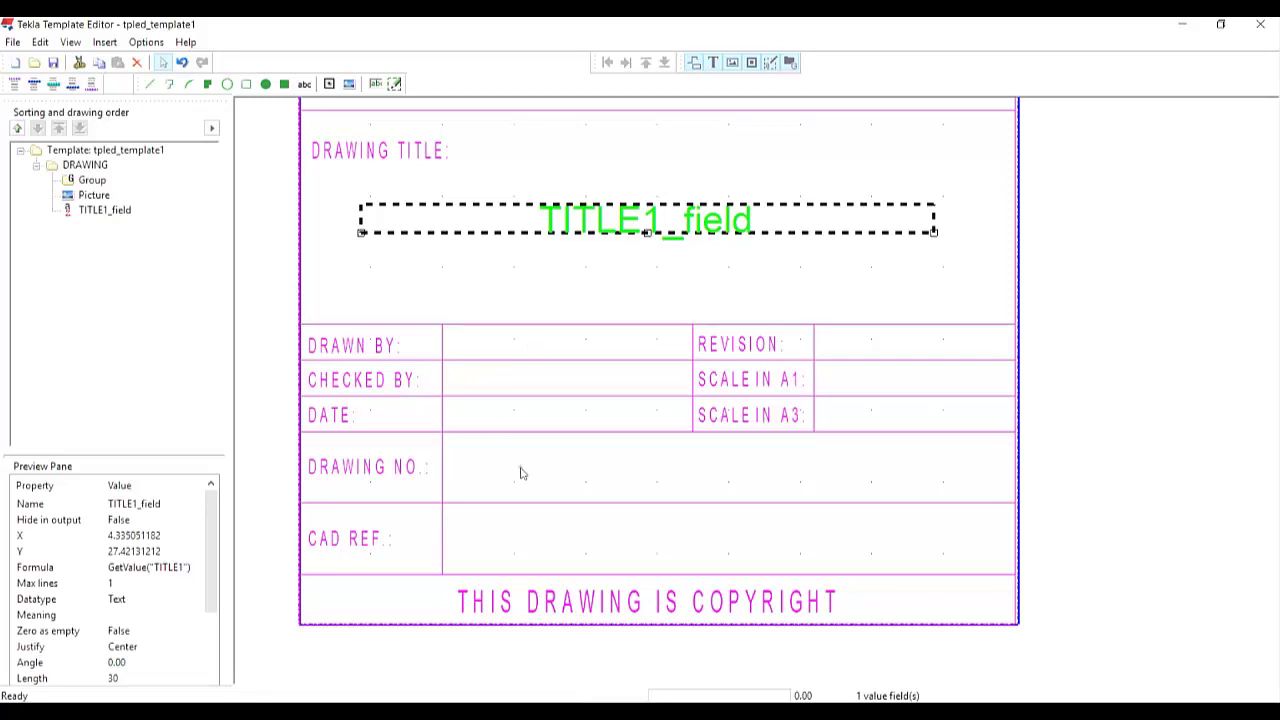
# Place a TITLE2 - Title 2 value field in the DRAWING NO. cell, sized to fit the cell.
pyautogui.click(376, 83)
pyautogui.click(472, 480)
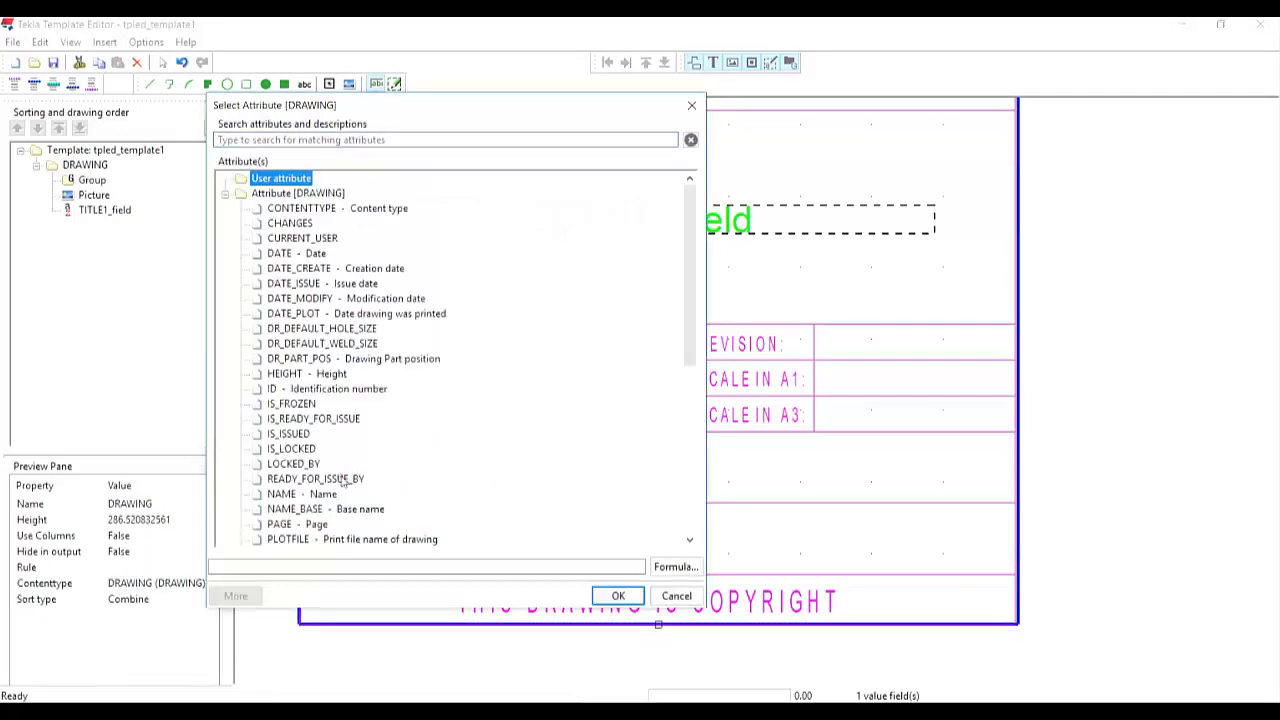
pyautogui.scroll(-5, 355, 450)
pyautogui.scroll(-1, 355, 447)
pyautogui.click(321, 436)
pyautogui.click(618, 595)
pyautogui.moveTo(566, 489)
pyautogui.mouseDown()
pyautogui.moveTo(577, 491)
pyautogui.moveTo(562, 485)
pyautogui.mouseUp()
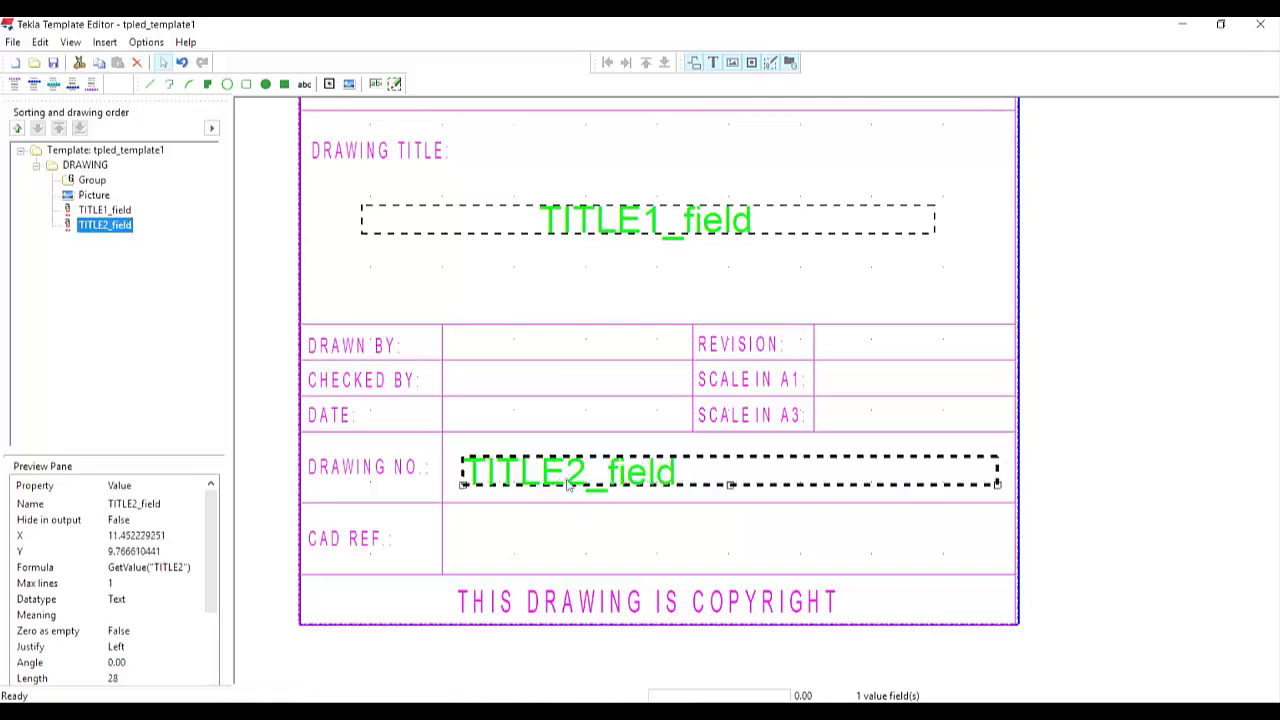
pyautogui.scroll(-5, 969, 333)
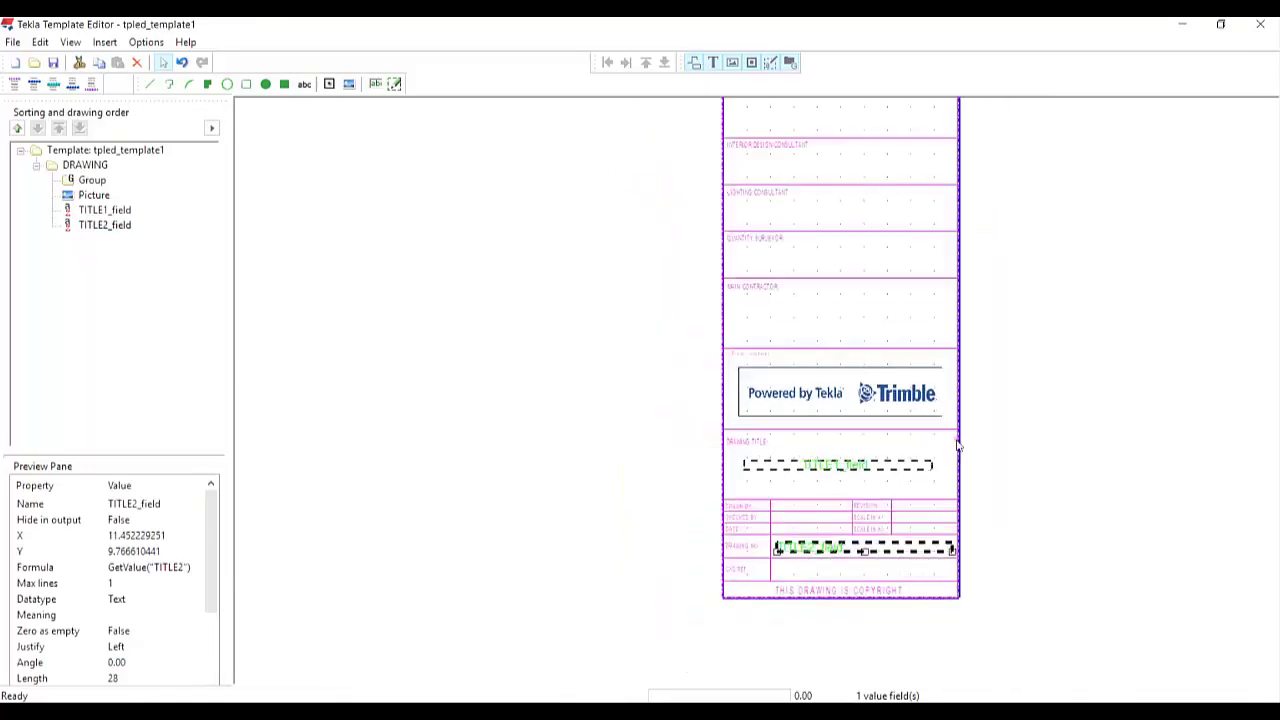
pyautogui.moveTo(950, 450); pyautogui.dragTo(751, 503, button='middle')
pyautogui.scroll(-2, 630, 365)
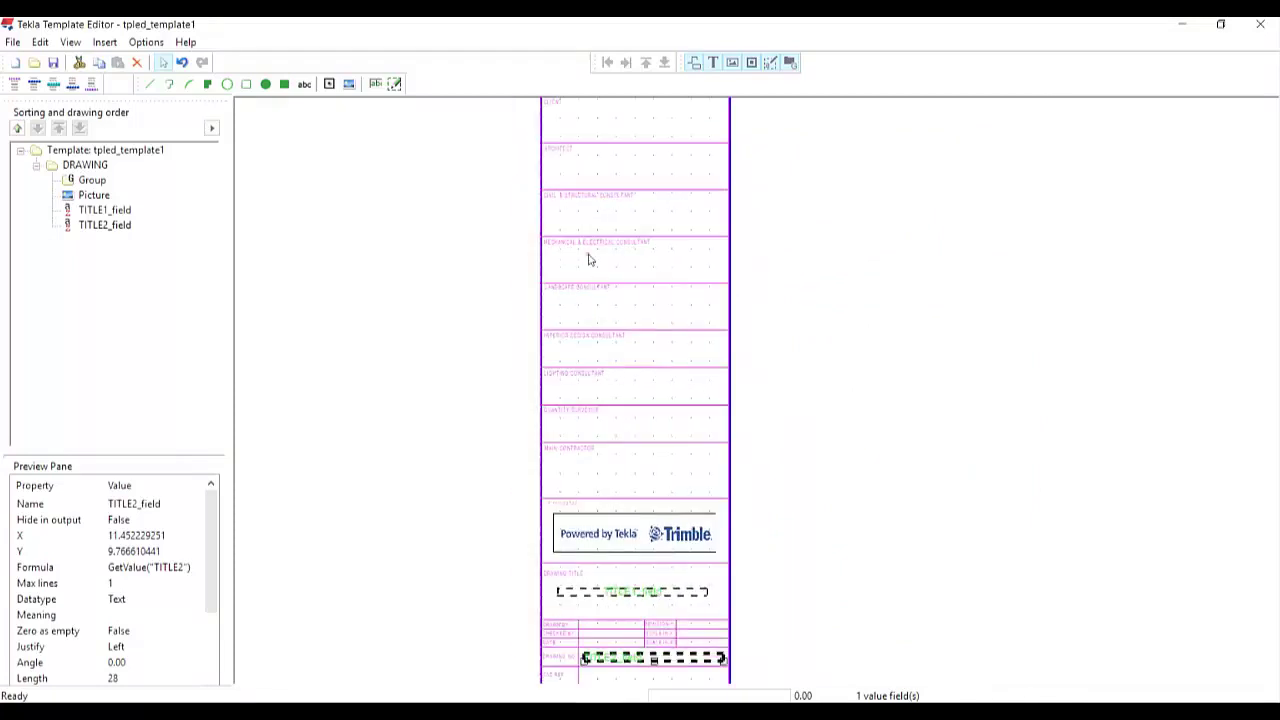
pyautogui.scroll(5, 596, 200)
pyautogui.scroll(1, 425, 307)
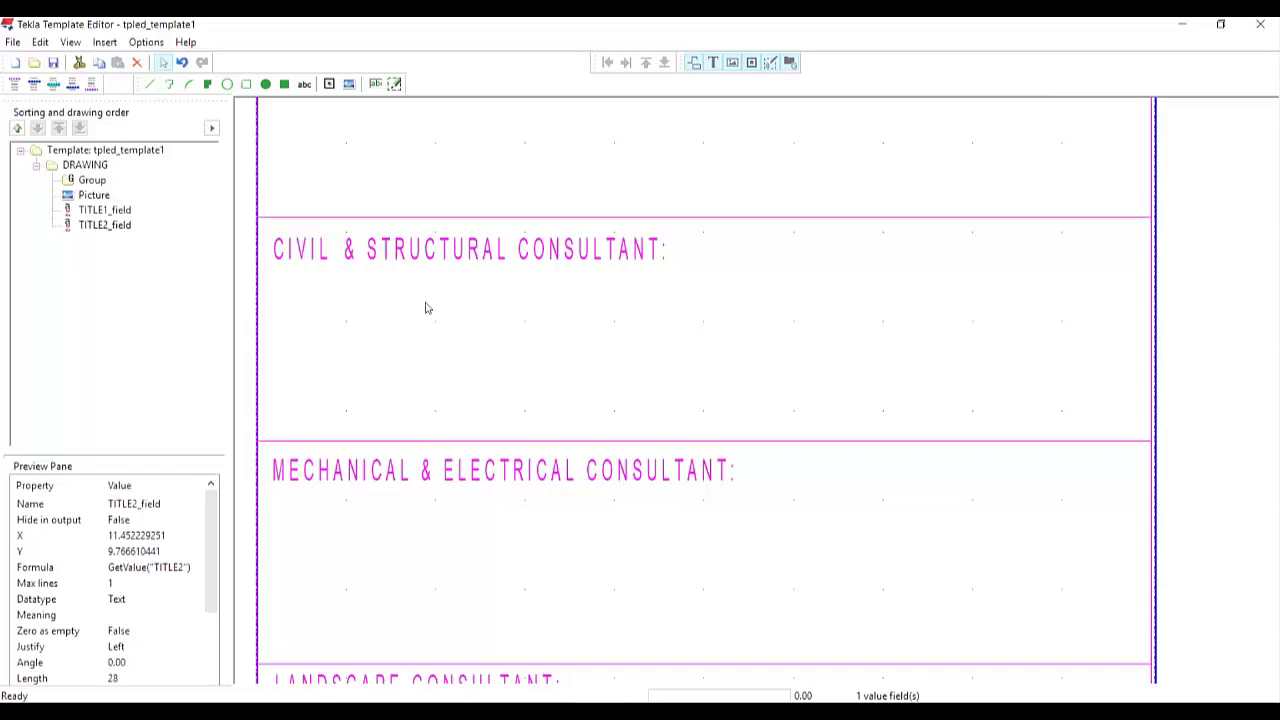
# Place the label TRIMBLE CIVIL AND CONSULTANTS (Arial 1.20) in the Civil & Structural consultant box.
pyautogui.click(307, 87)
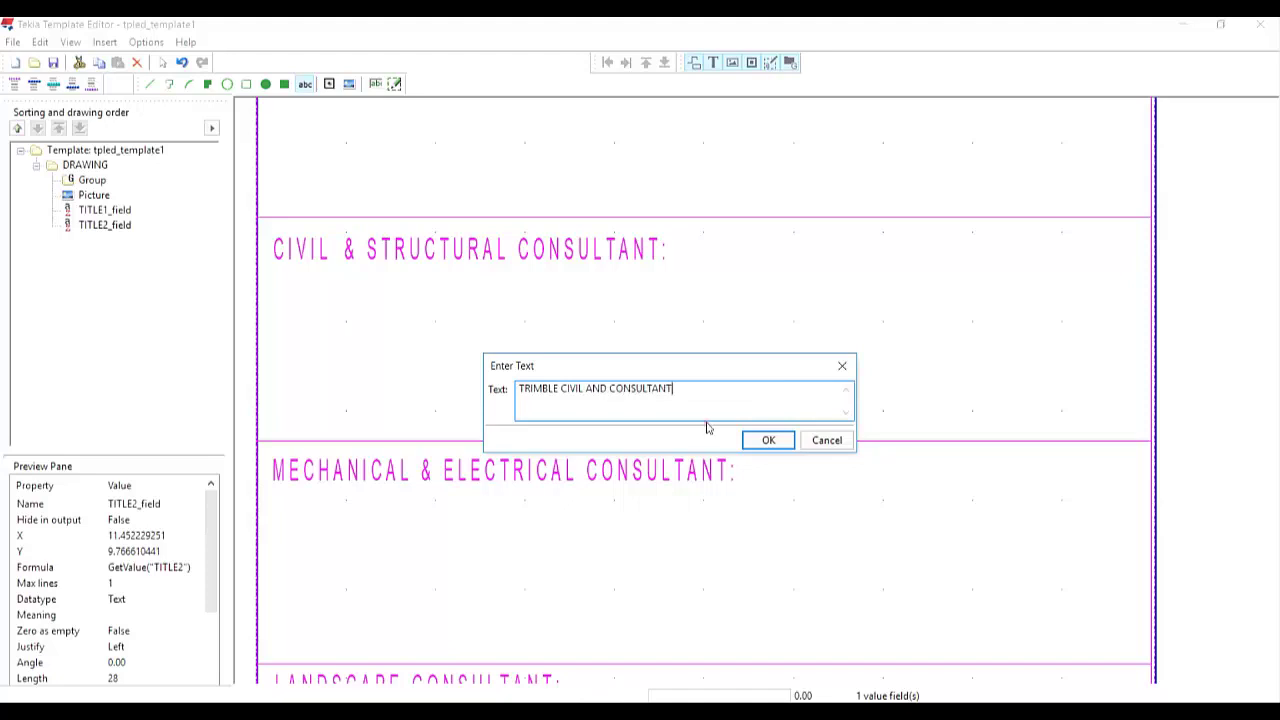
pyautogui.click(766, 440)
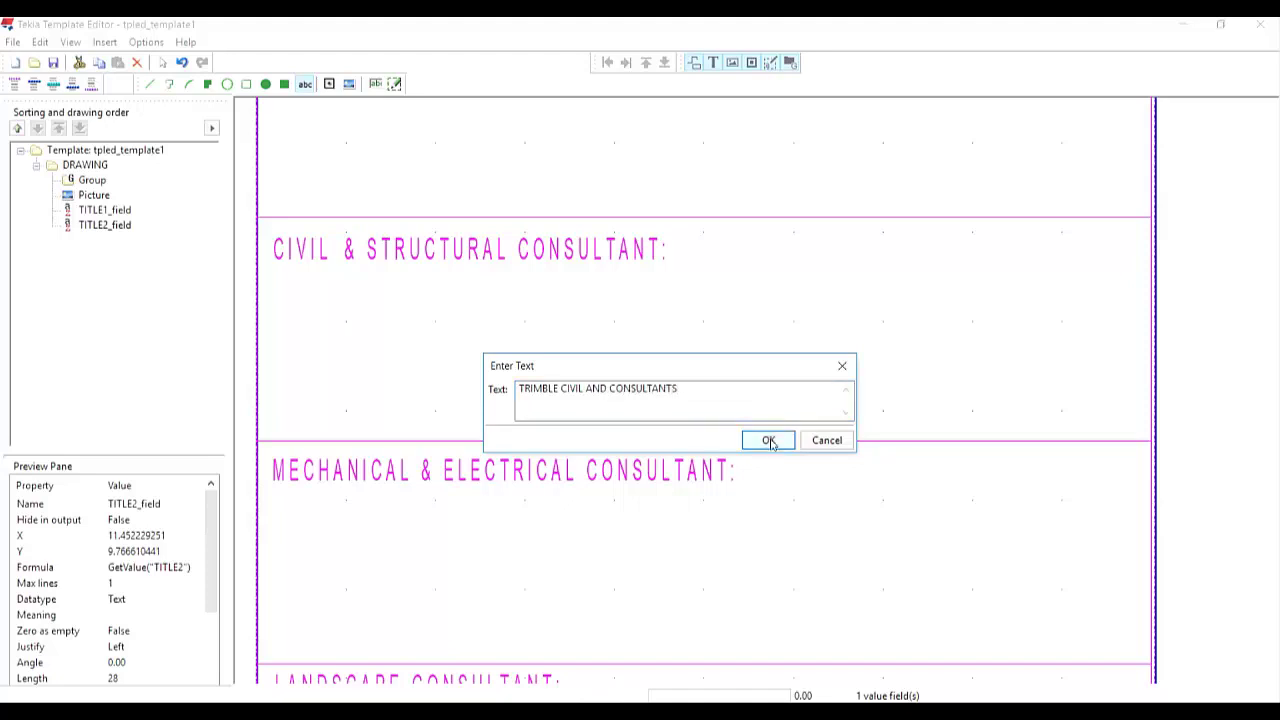
pyautogui.click(445, 355)
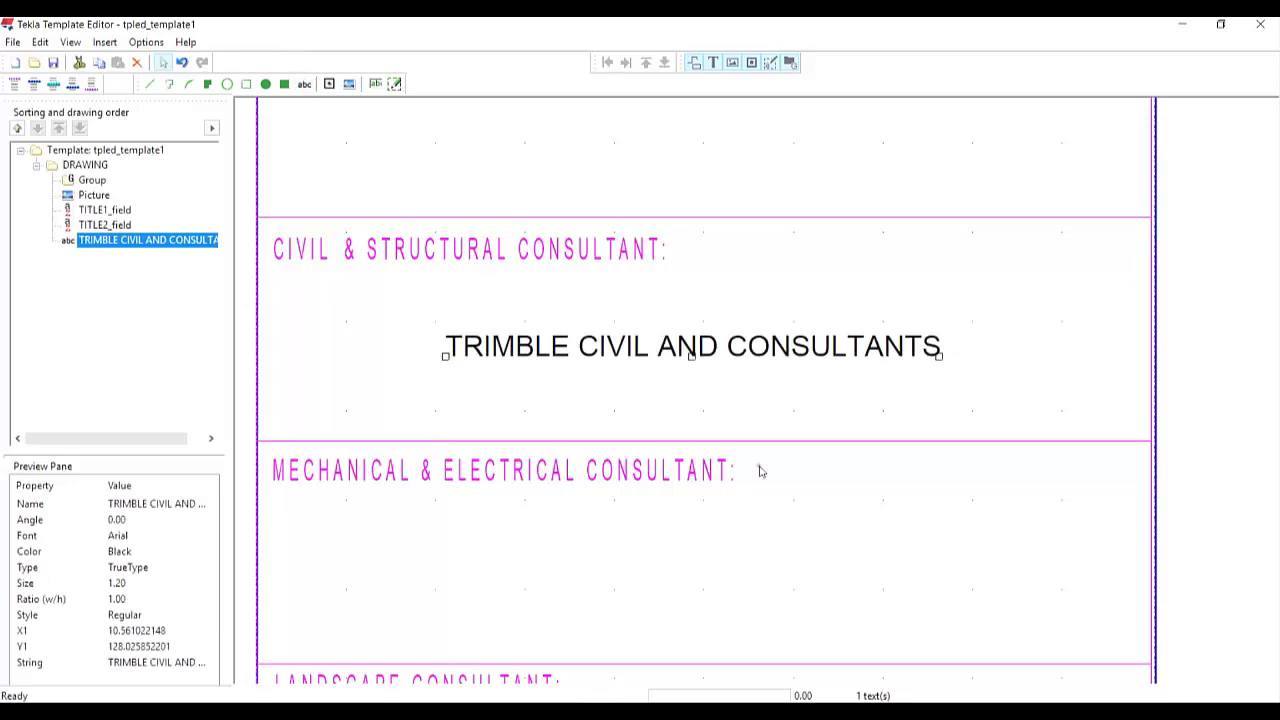
pyautogui.scroll(-5, 743, 449)
pyautogui.click(731, 424)
pyautogui.scroll(2, 690, 503)
pyautogui.scroll(6, 680, 500)
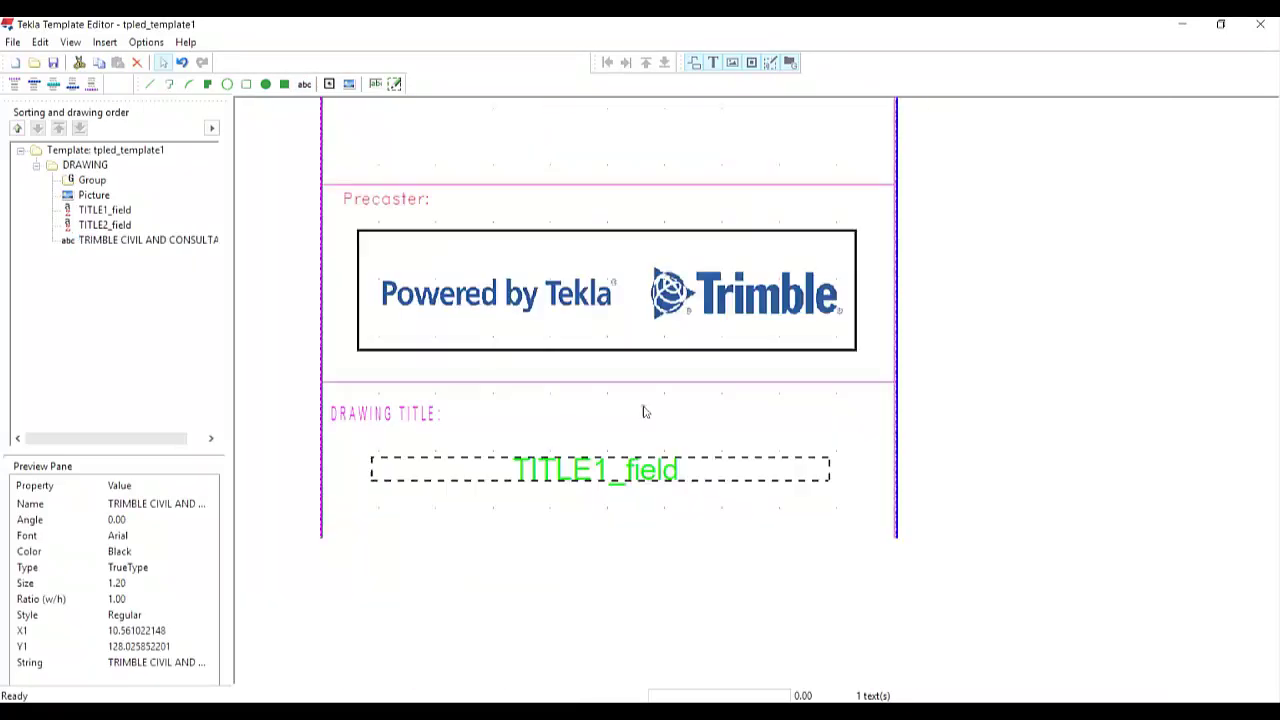
pyautogui.click(587, 472)
pyautogui.moveTo(613, 410); pyautogui.dragTo(680, 382, button='middle')
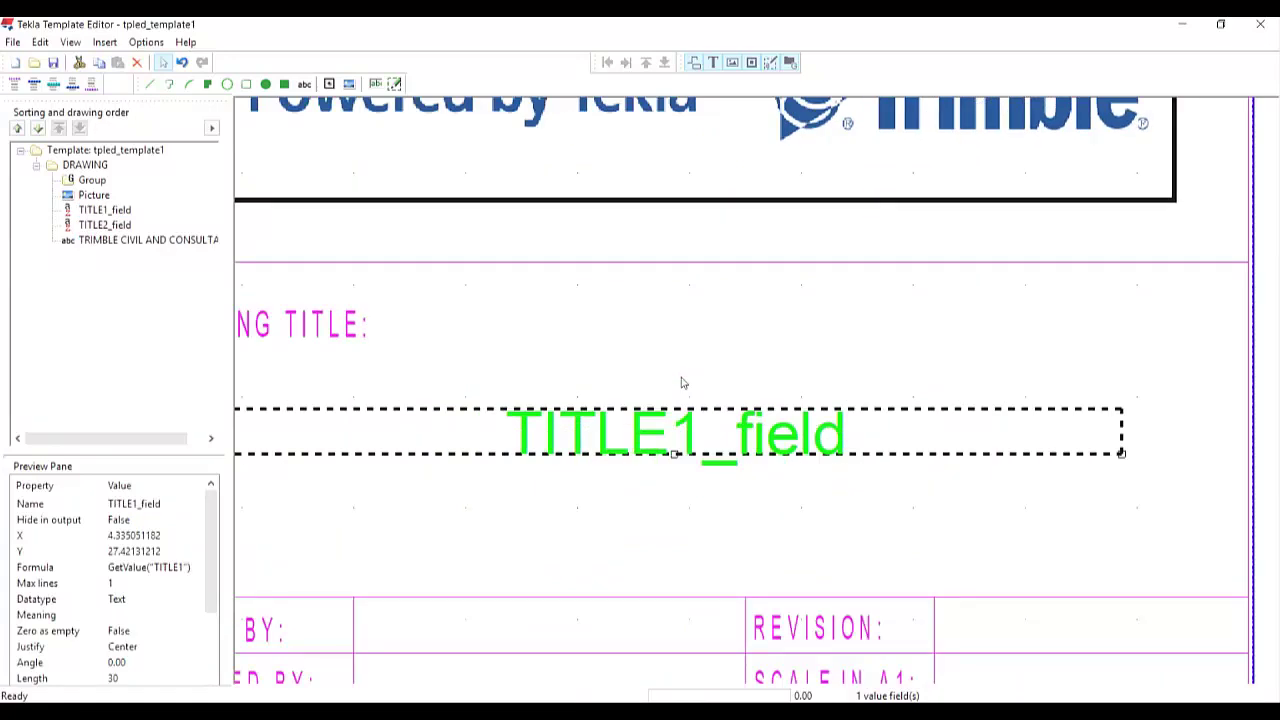
pyautogui.scroll(-3, 700, 400)
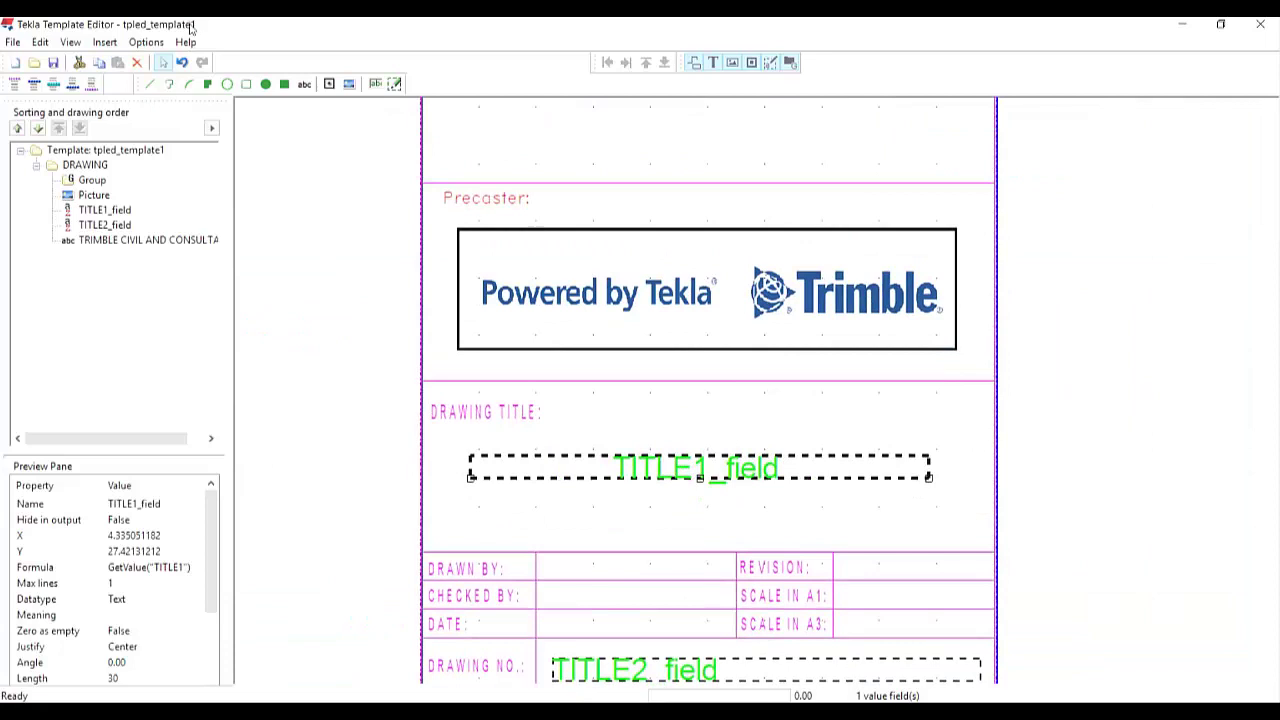
# Save the template as YT_TITLEBLK in C:\TeklaStructuresModels\2. Training Practice Models\CGPV_custom.
pyautogui.click(53, 63)
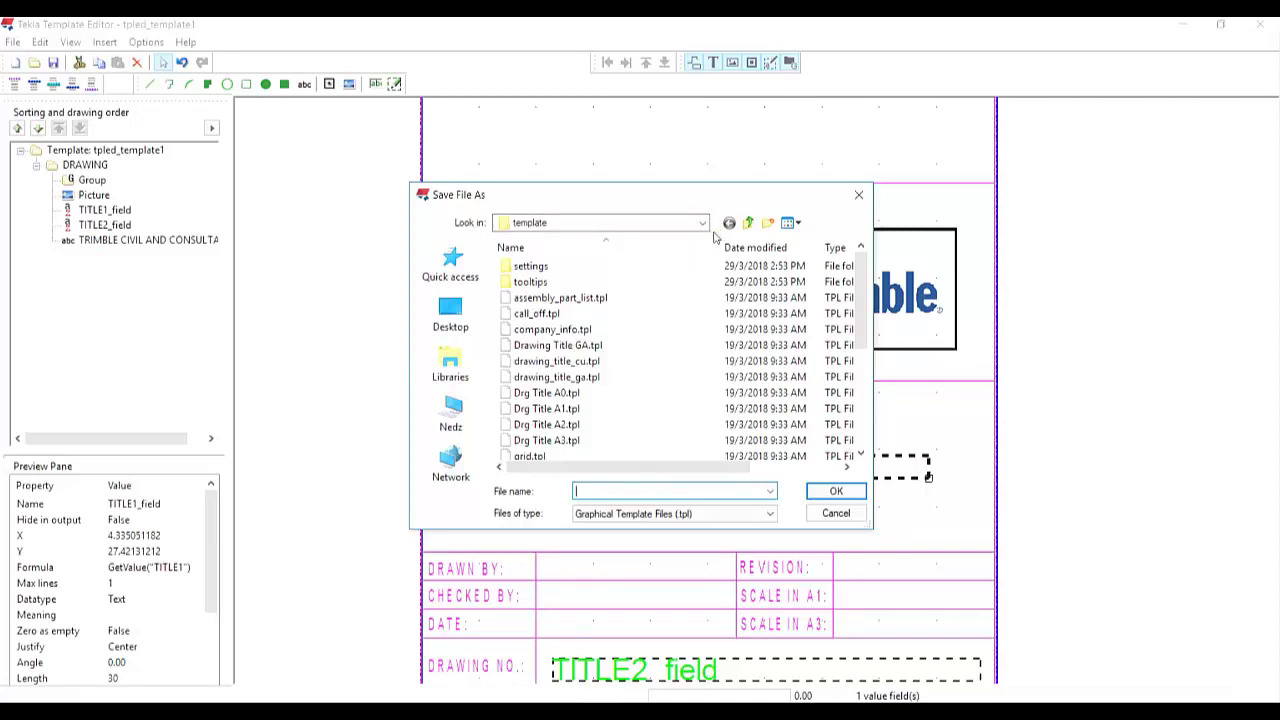
pyautogui.click(703, 223)
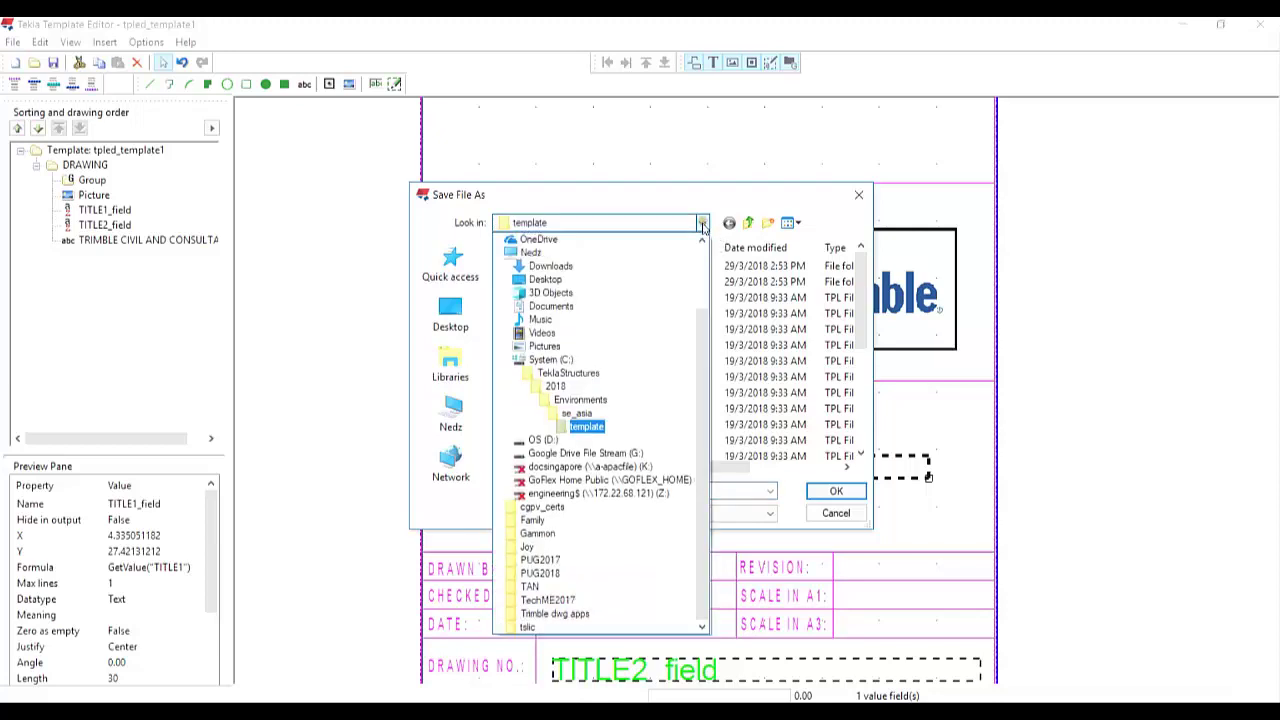
pyautogui.scroll(2, 703, 300)
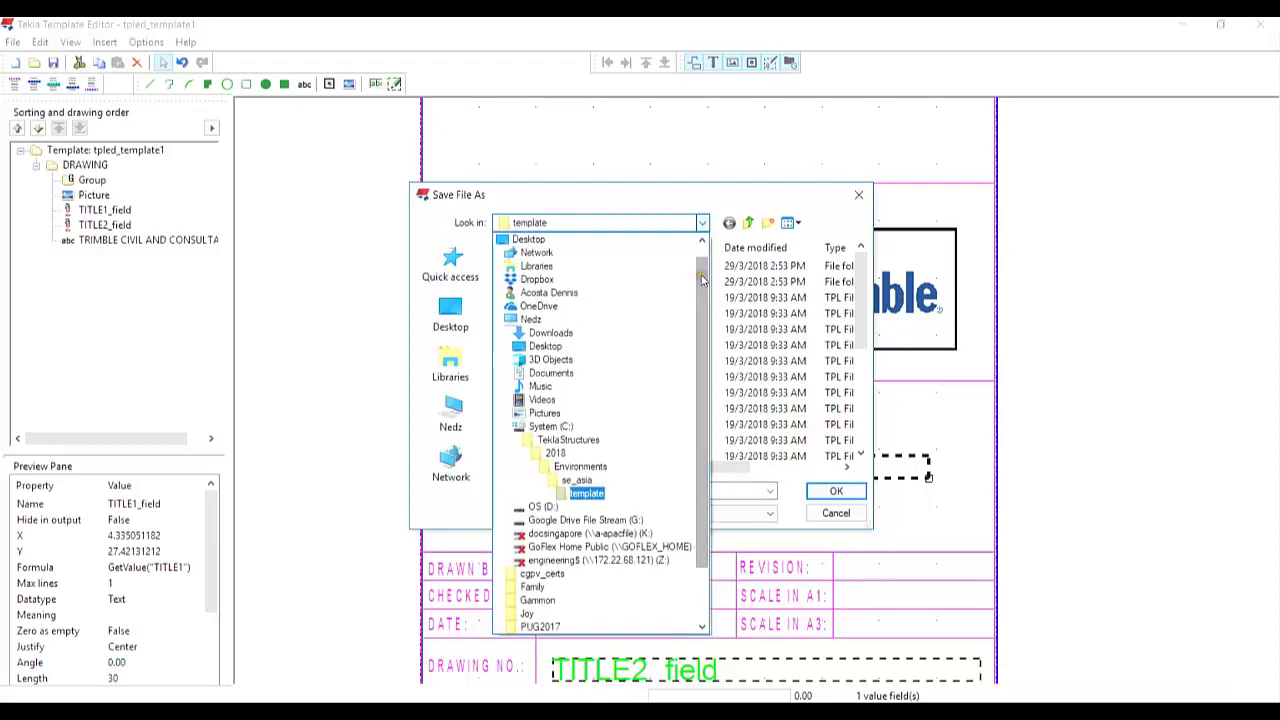
pyautogui.click(553, 427)
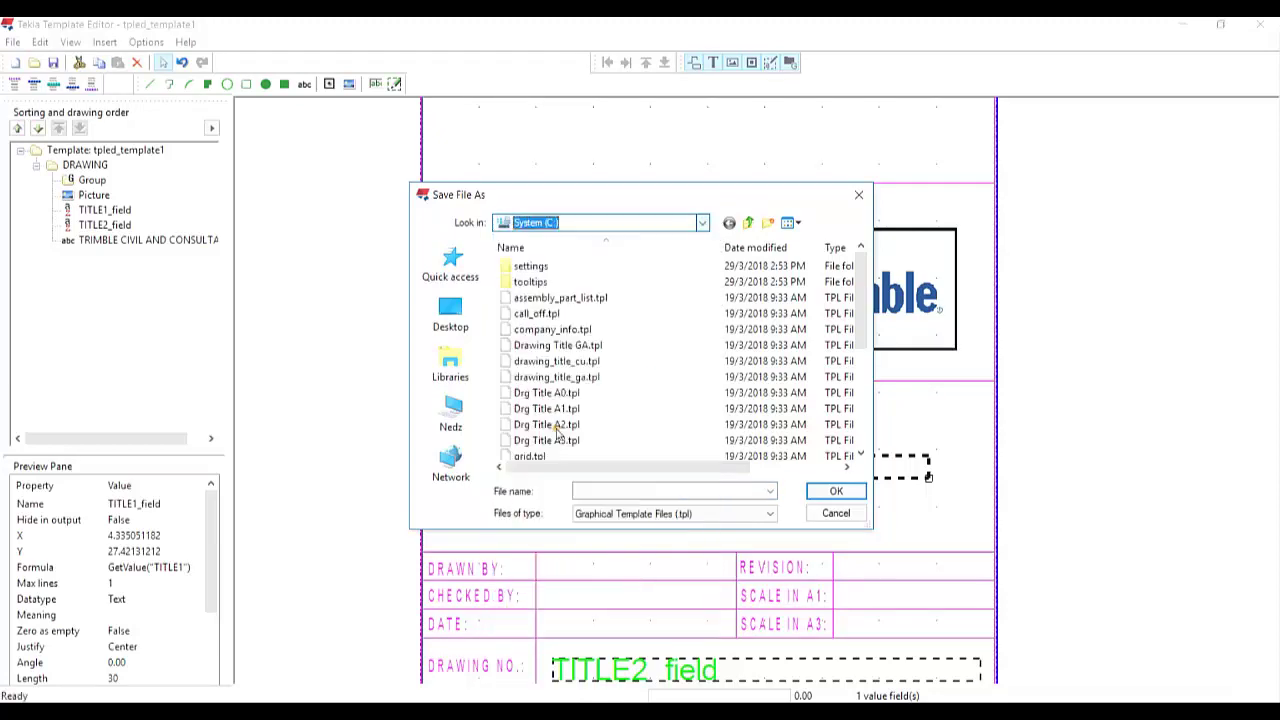
pyautogui.scroll(-1, 570, 420)
pyautogui.doubleClick(588, 410)
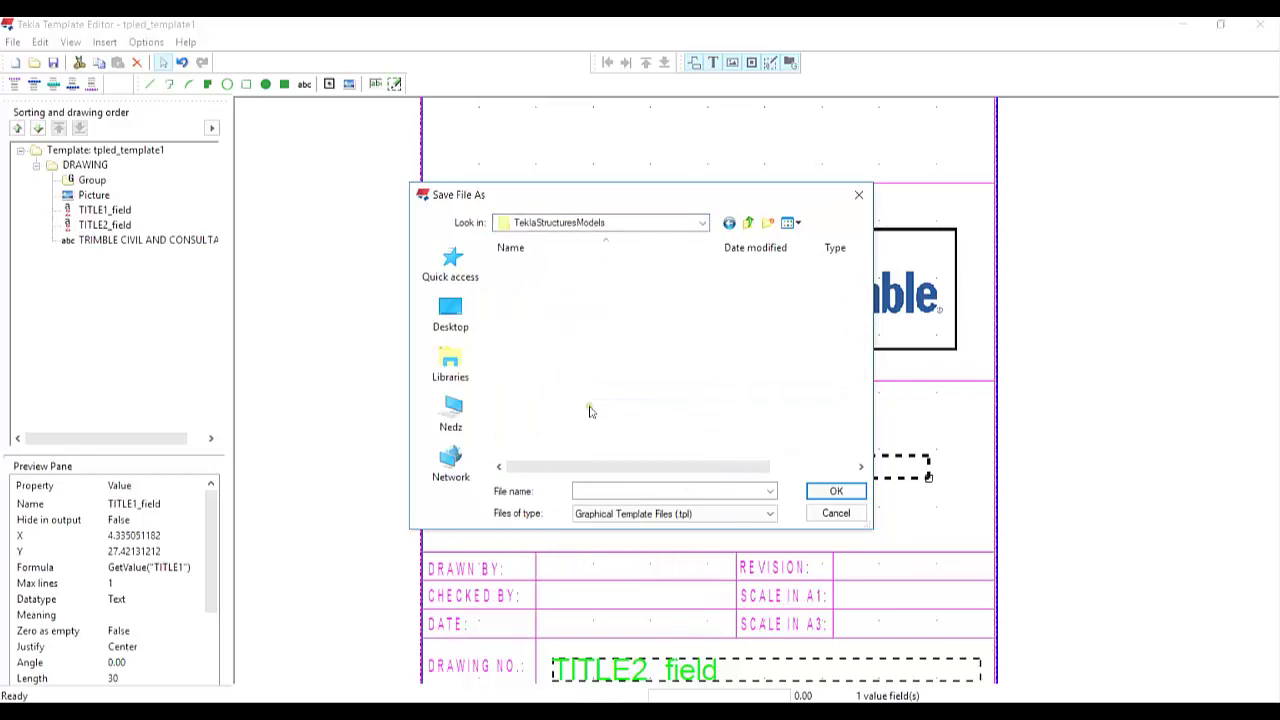
pyautogui.doubleClick(566, 298)
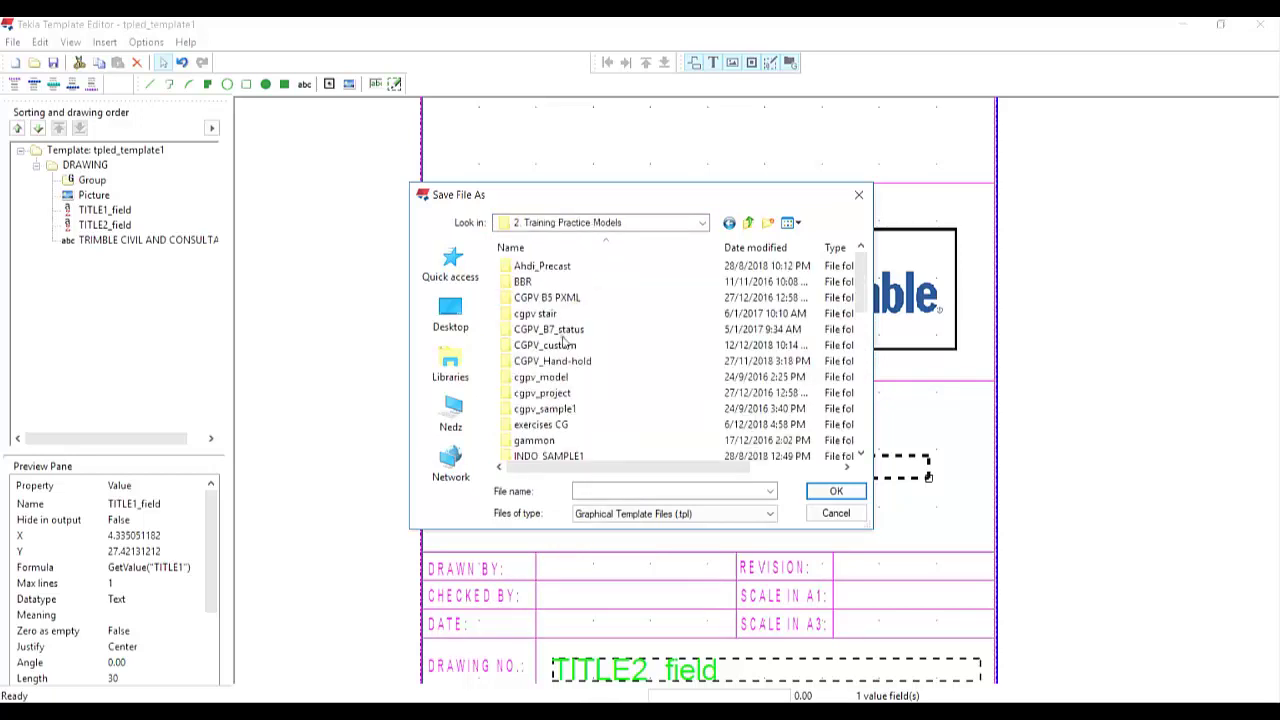
pyautogui.doubleClick(566, 346)
pyautogui.click(608, 491)
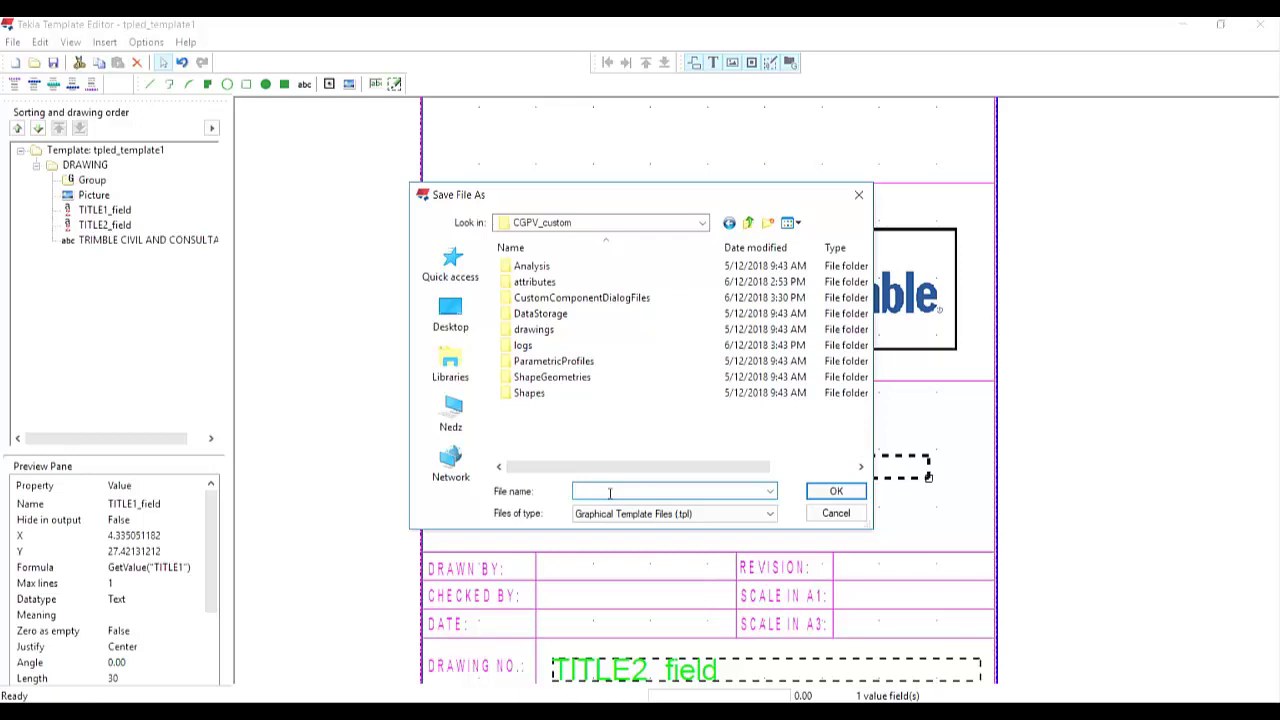
pyautogui.write('YT_TITLEBLK')
pyautogui.click(849, 494)
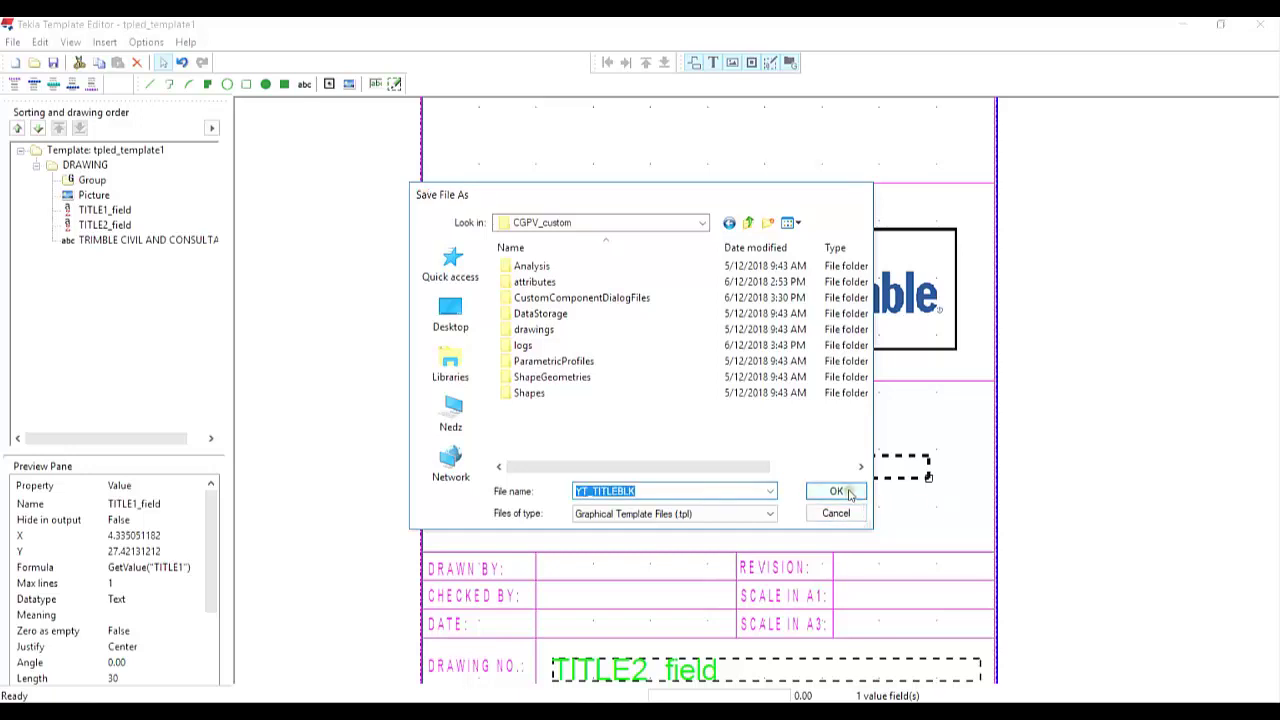
pyautogui.scroll(-4, 849, 494)
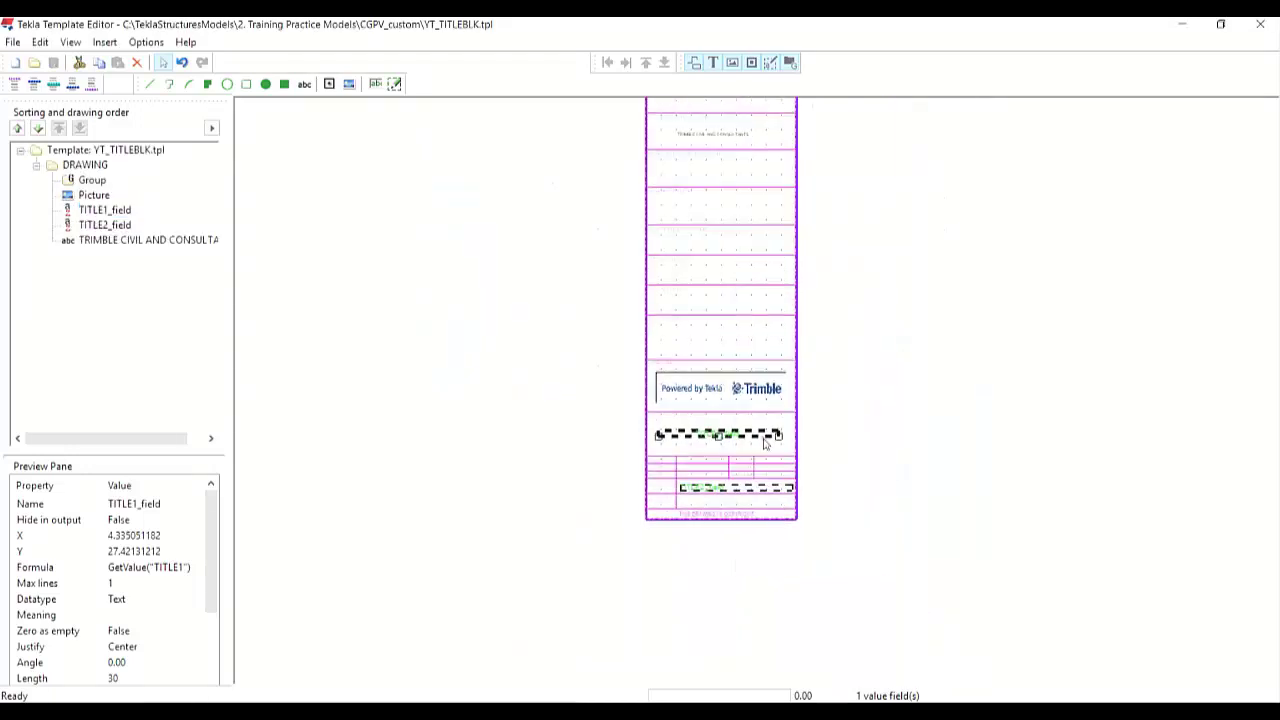
# Pan the shrunken title block, then switch back to the Tekla Structures wall model.
pyautogui.moveTo(748, 439); pyautogui.dragTo(717, 489, button='middle')
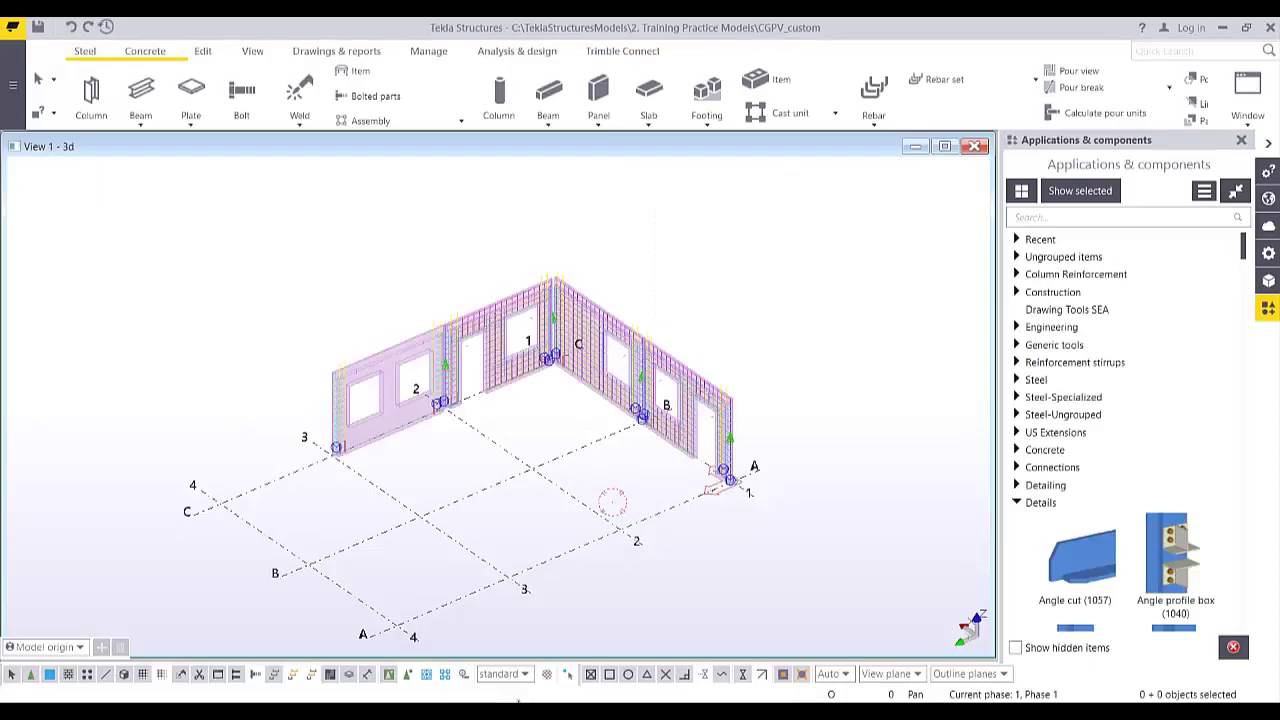
pyautogui.moveTo(522, 523); pyautogui.dragTo(523, 416, button='middle')
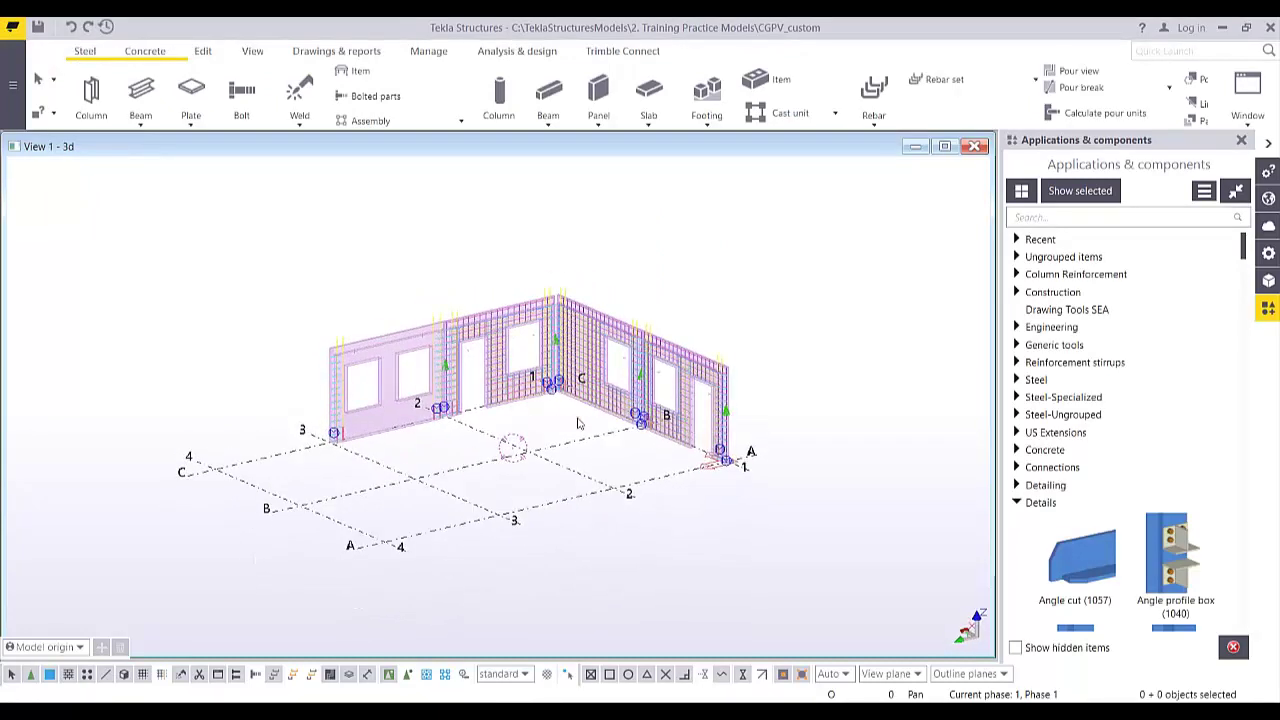
# Bring up the Drawing layout dialog listing the Assembly, Cast Unit, GA and Workshop layouts.
pyautogui.click(302, 61)
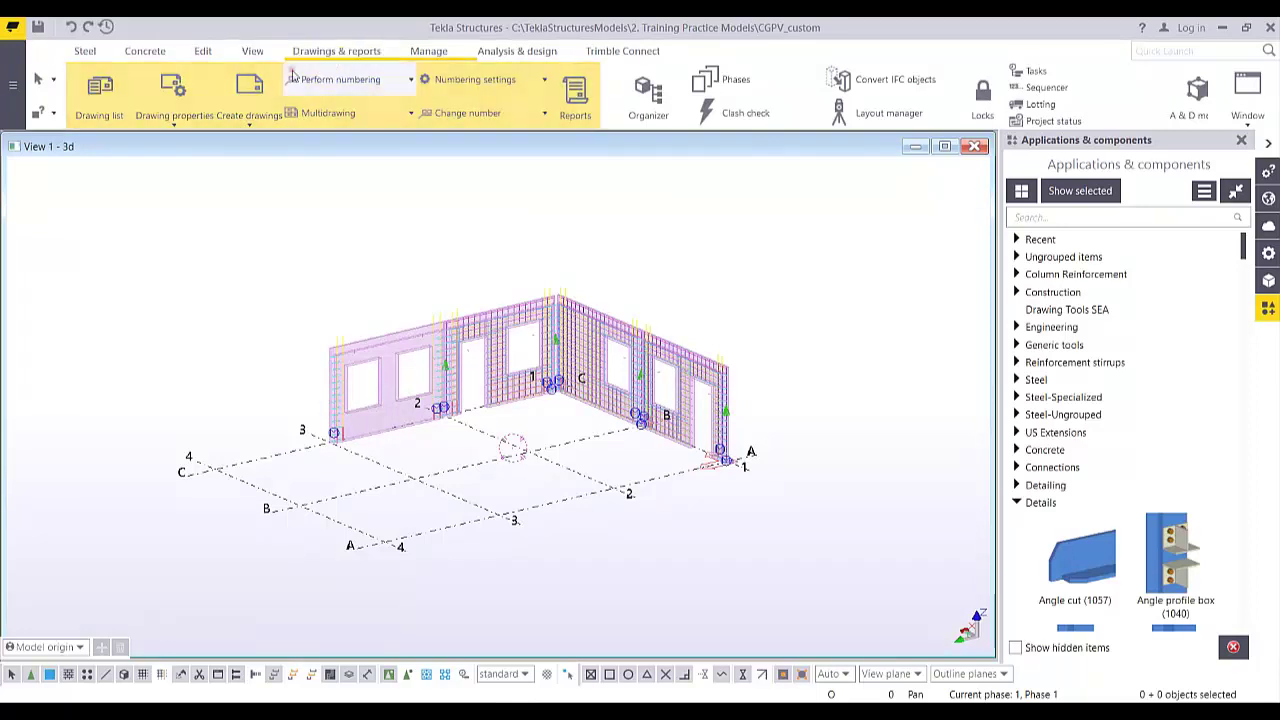
pyautogui.click(178, 122)
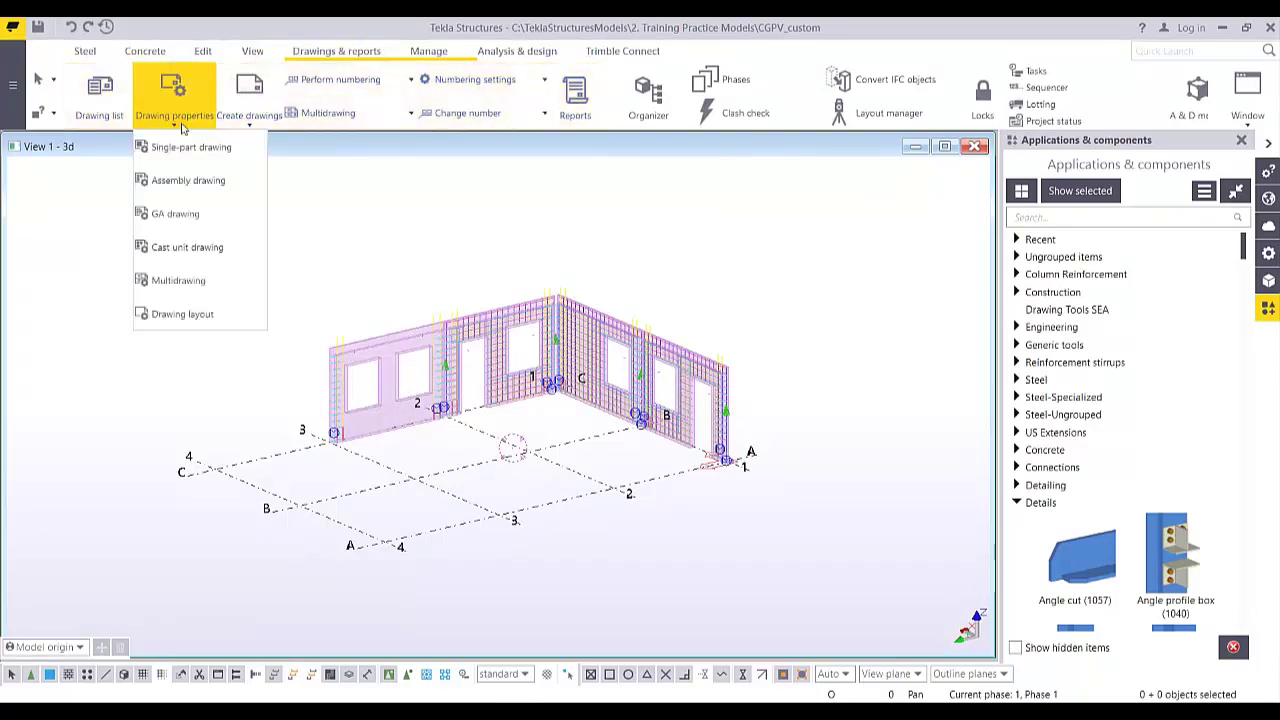
pyautogui.click(197, 318)
pyautogui.moveTo(533, 229); pyautogui.dragTo(357, 171)
pyautogui.click(289, 338)
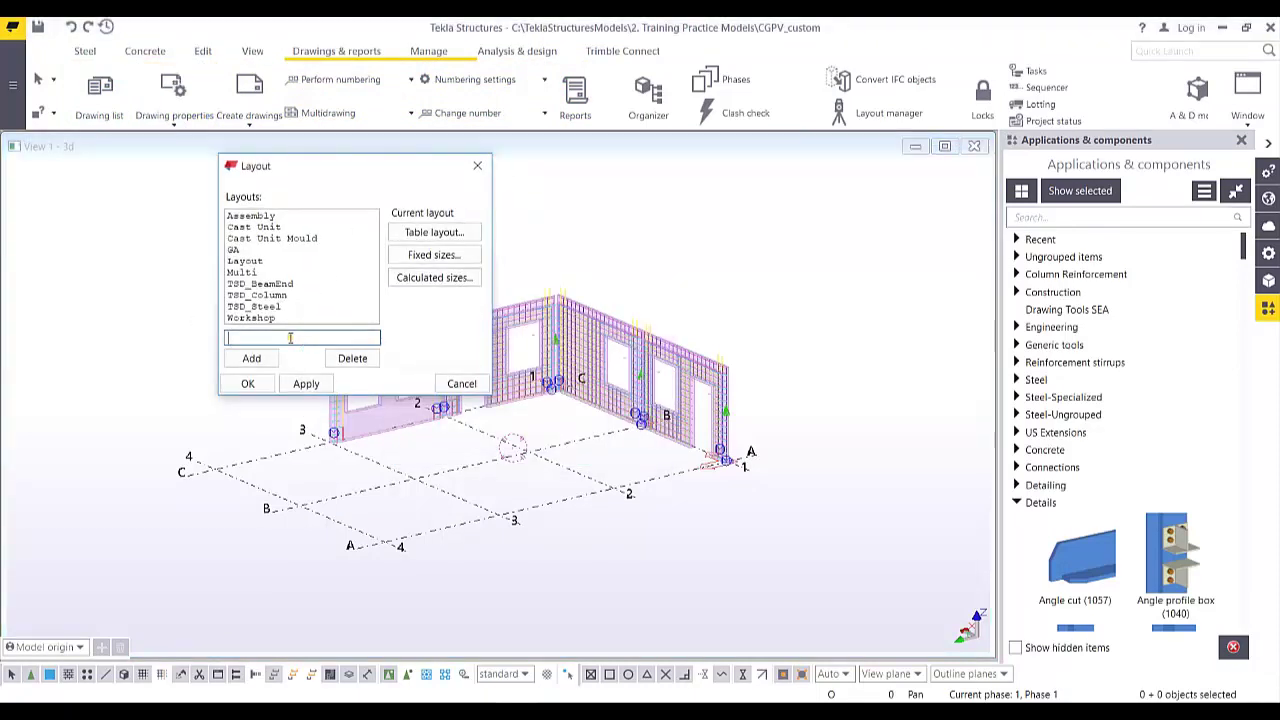
# Add a new drawing layout named YT_GA and select it.
pyautogui.write('YT_GA')
pyautogui.click(249, 359)
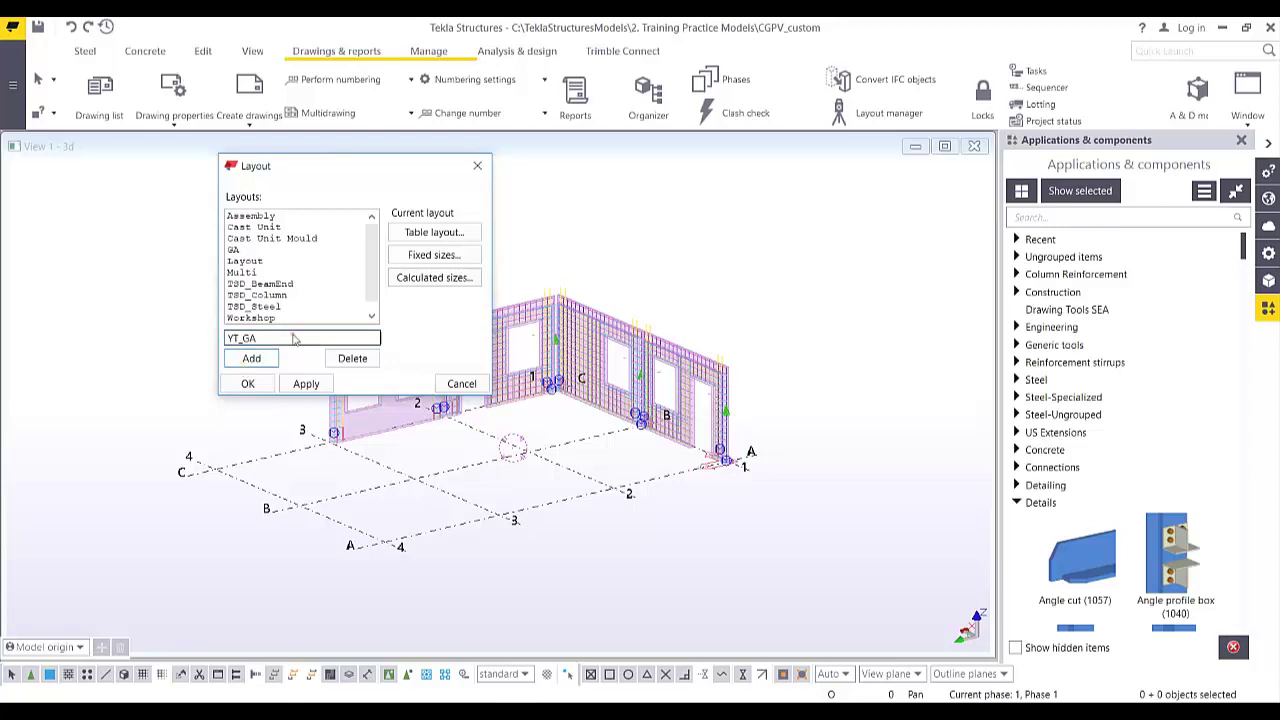
pyautogui.scroll(-1, 354, 285)
pyautogui.click(262, 317)
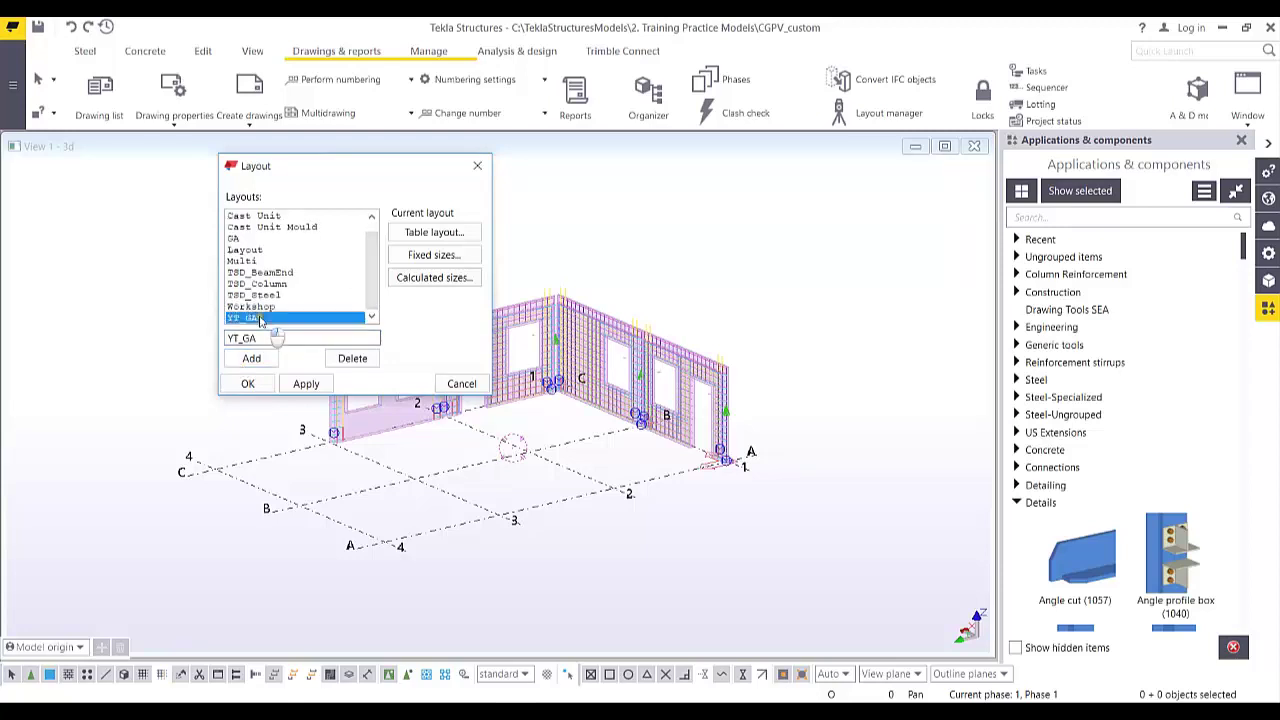
# Create table layout A3 with width, height, horizontal and vertical spacing all set to 5.
pyautogui.click(416, 234)
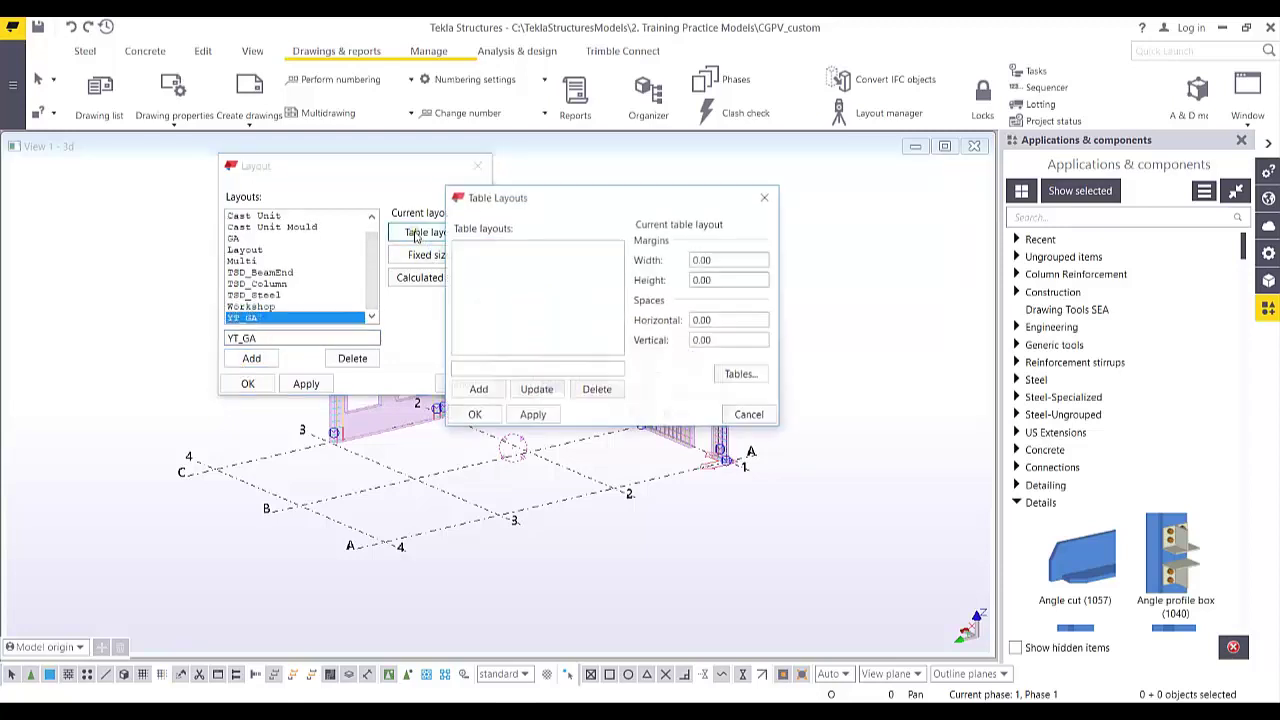
pyautogui.click(485, 370)
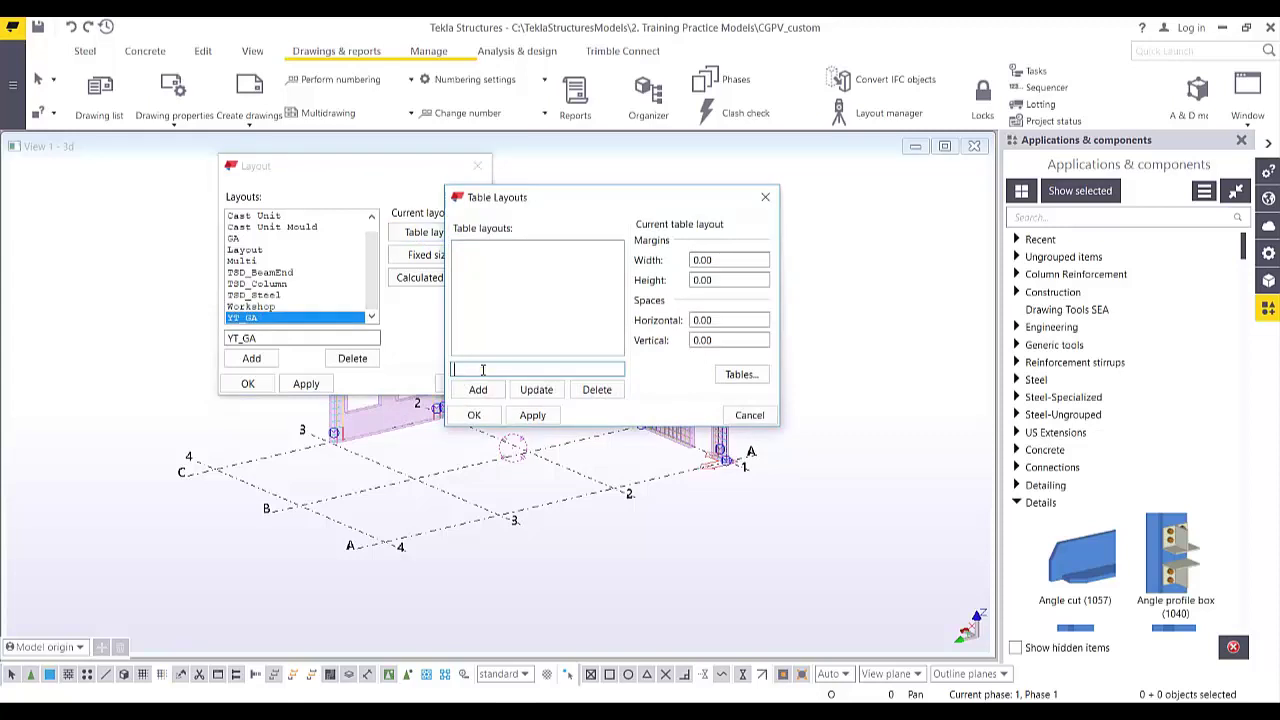
pyautogui.write('A3')
pyautogui.doubleClick(724, 262)
pyautogui.write('5')
pyautogui.press('Tab')
pyautogui.write('5')
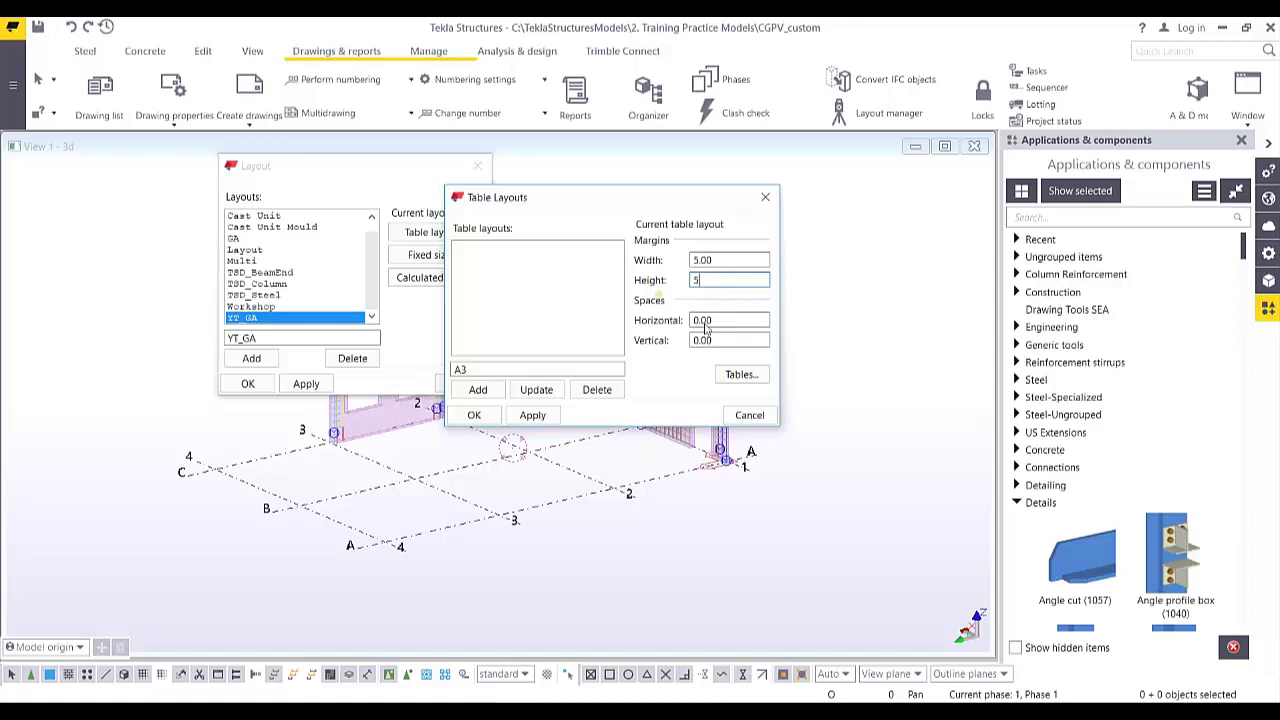
pyautogui.press('Tab')
pyautogui.write('5')
pyautogui.press('Tab')
pyautogui.write('5')
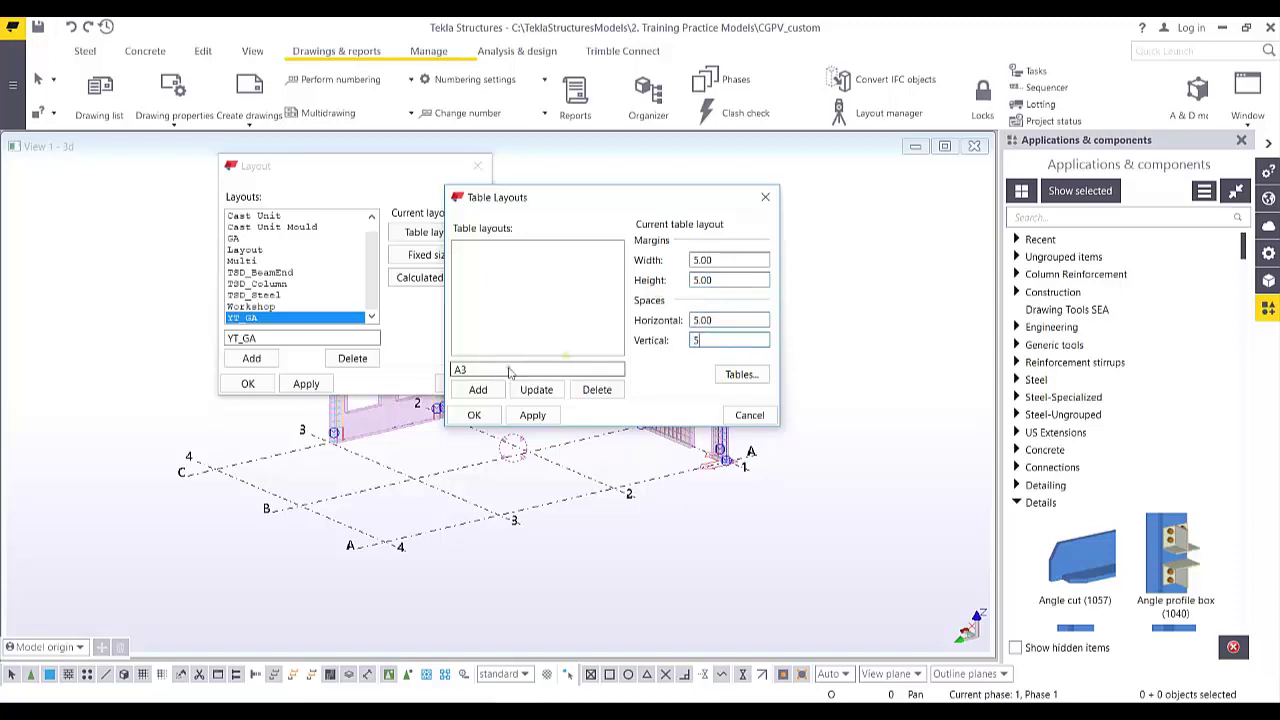
pyautogui.click(478, 390)
pyautogui.click(465, 248)
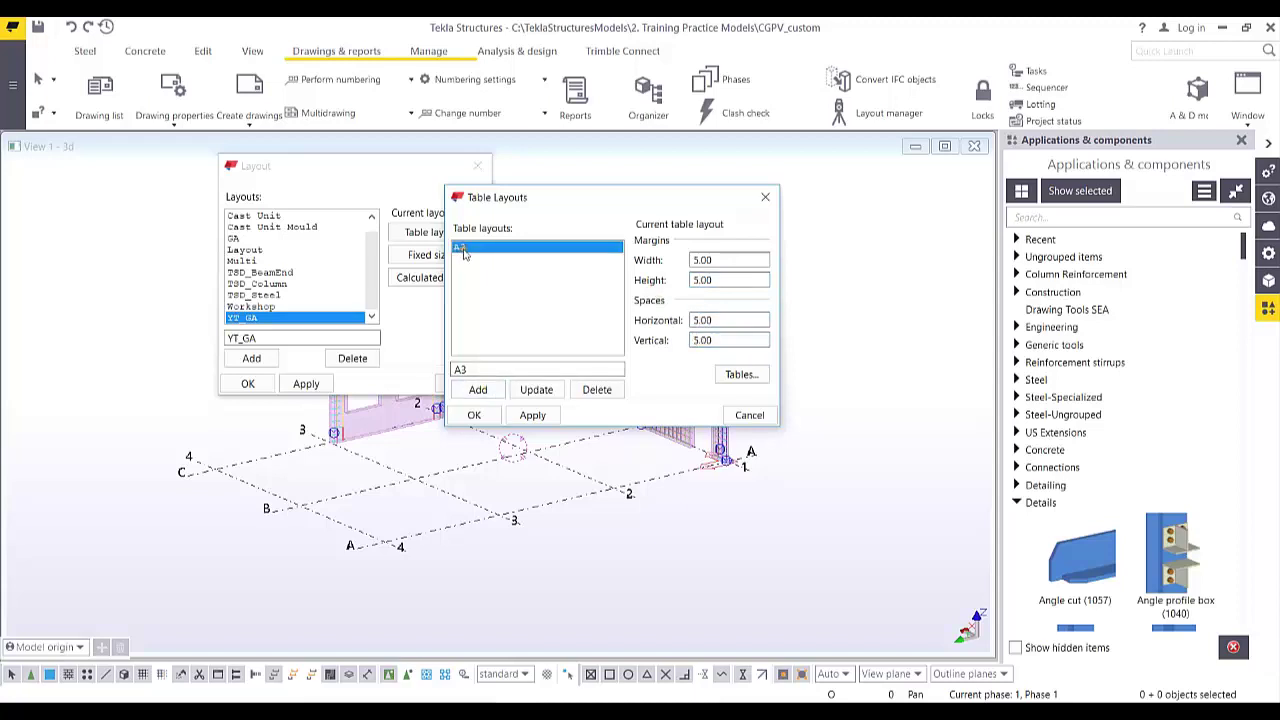
pyautogui.click(750, 376)
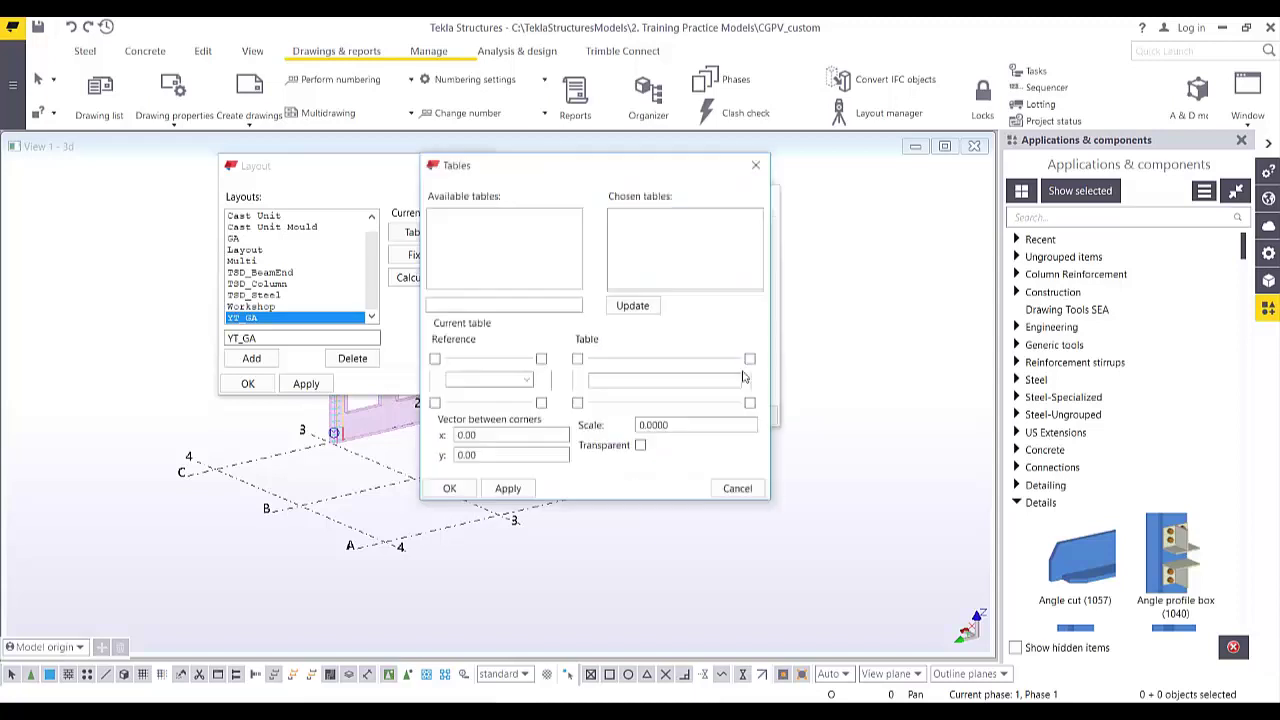
# Move the YT_TITLEBLK table from the available tables into the chosen tables.
pyautogui.click(455, 226)
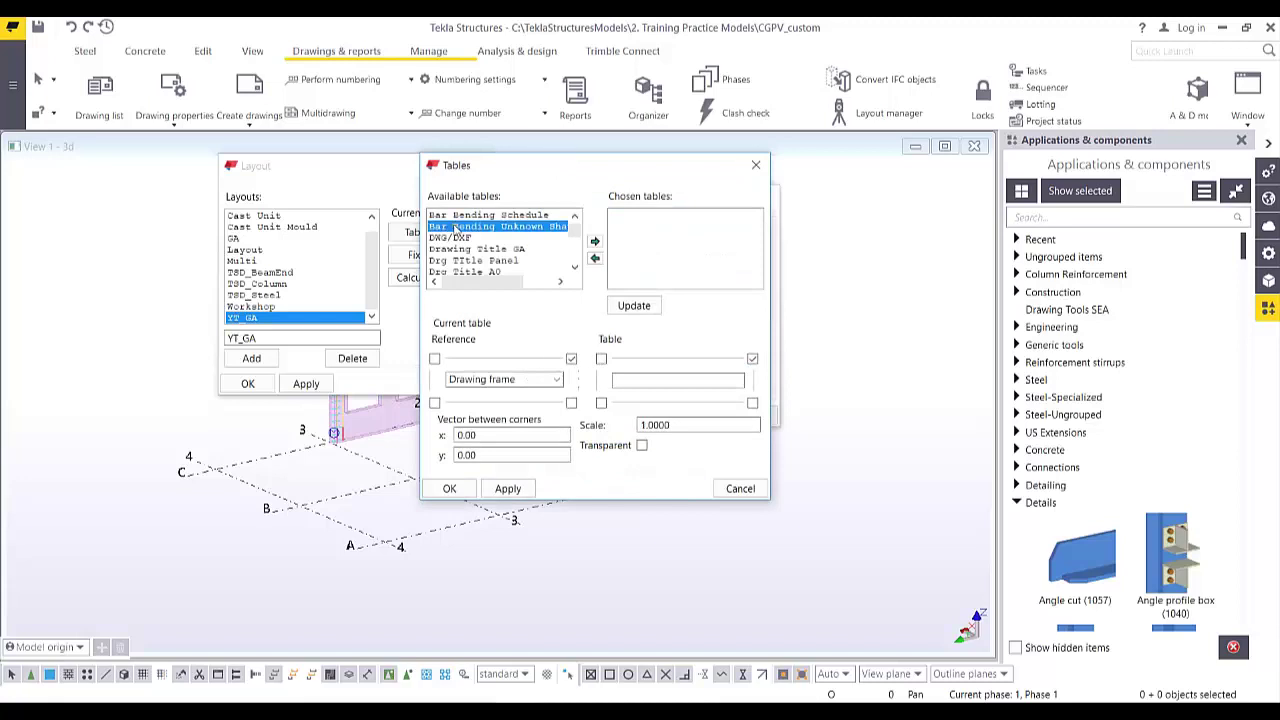
pyautogui.press('t')
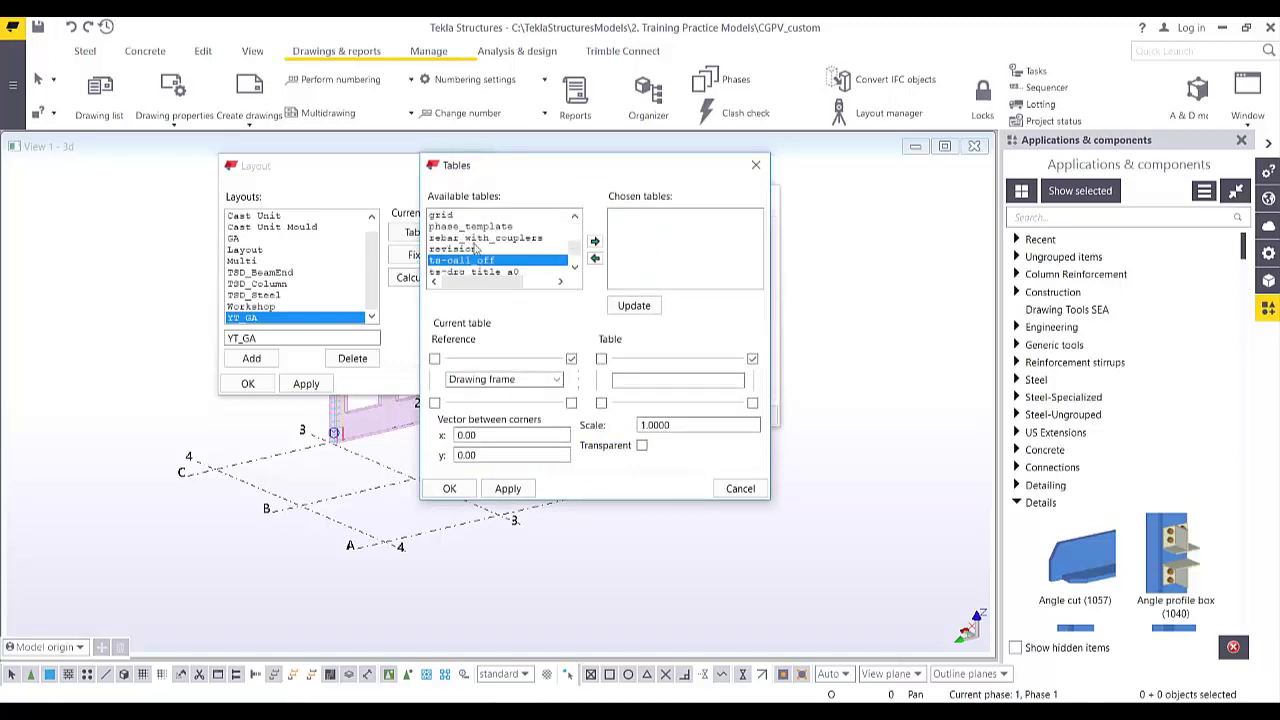
pyautogui.click(476, 243)
pyautogui.press('y')
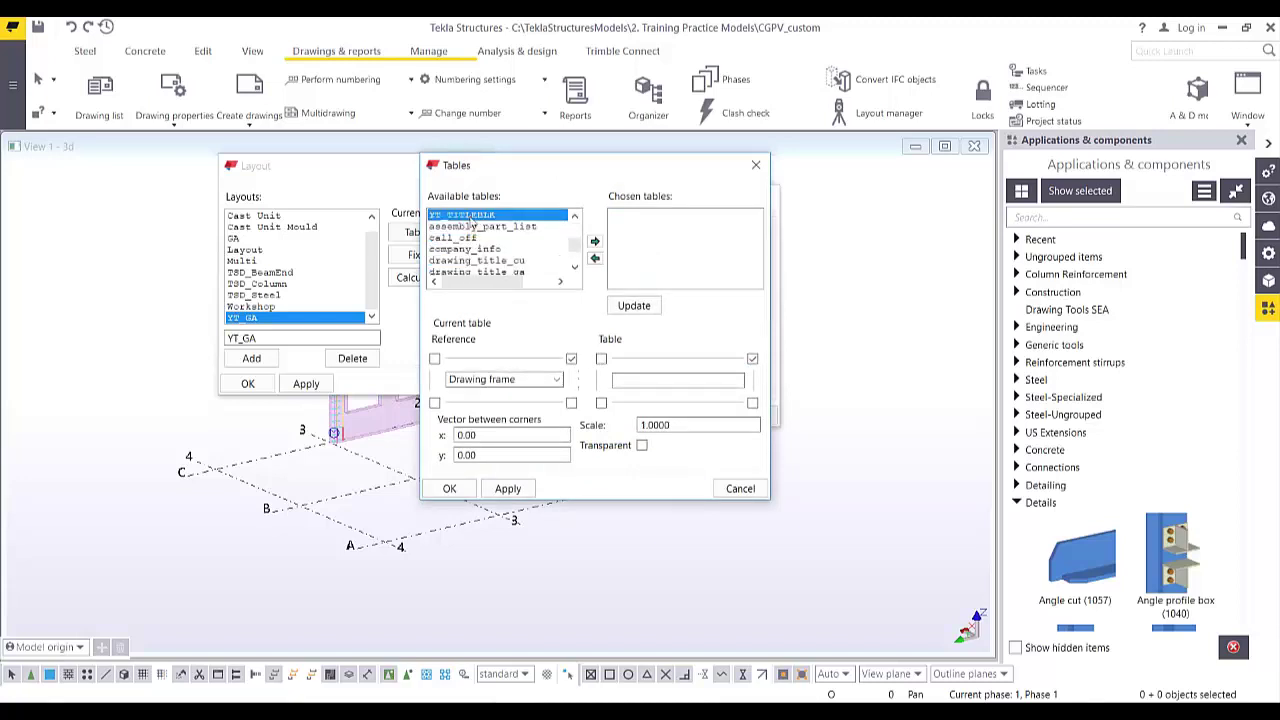
pyautogui.click(594, 241)
# Anchor YT_TITLEBLK to the drawing frame's bottom-right corner and confirm all layout dialogs.
pyautogui.click(650, 215)
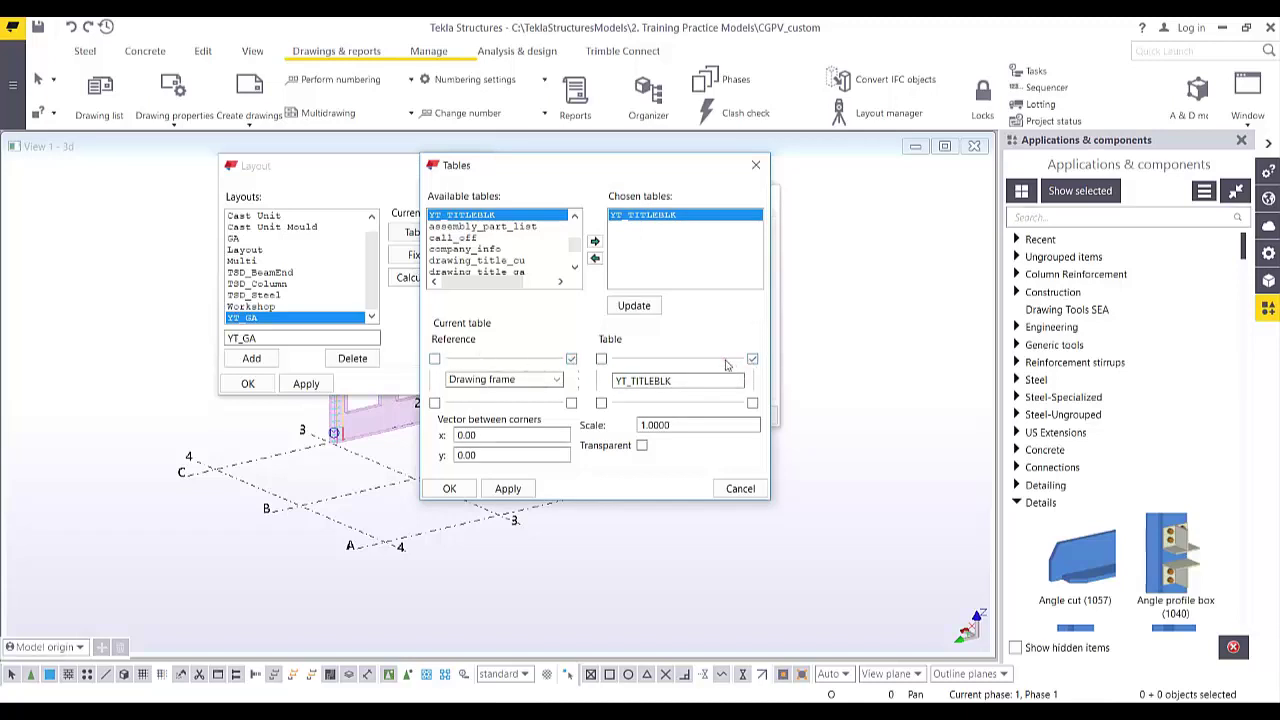
pyautogui.click(572, 402)
pyautogui.click(752, 403)
pyautogui.click(508, 487)
pyautogui.click(451, 489)
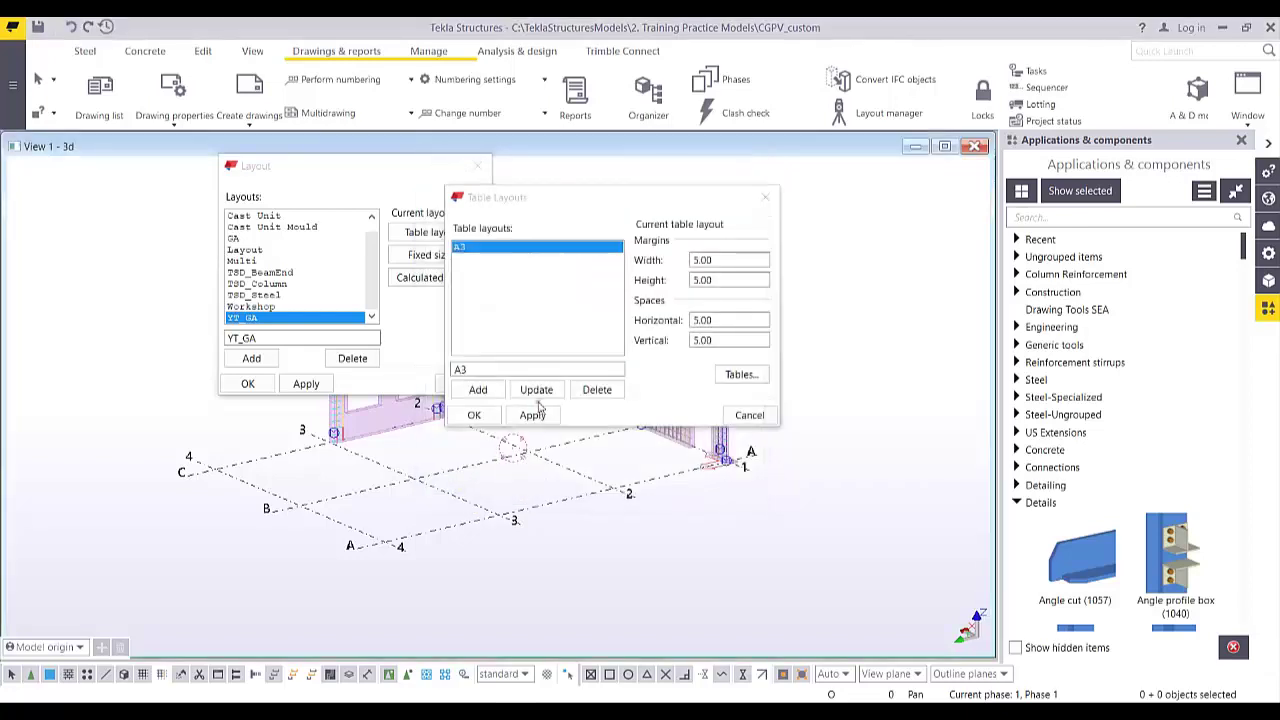
pyautogui.click(474, 415)
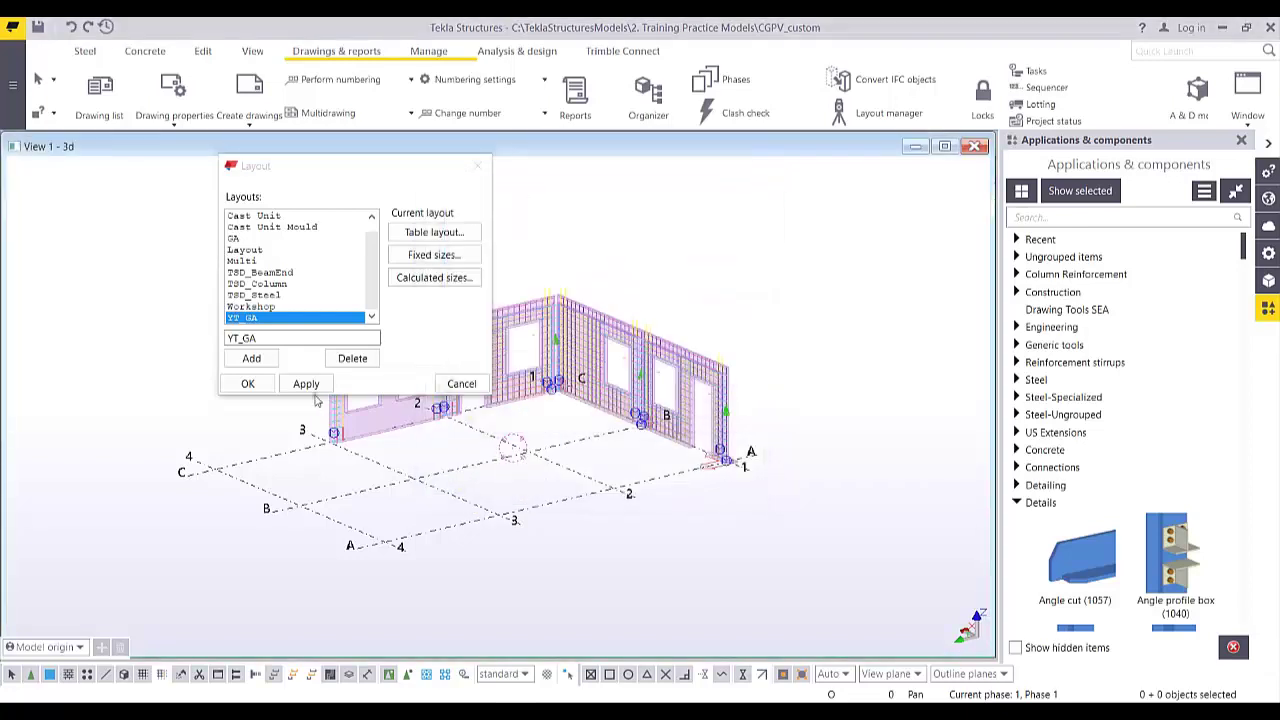
pyautogui.click(305, 385)
pyautogui.click(248, 384)
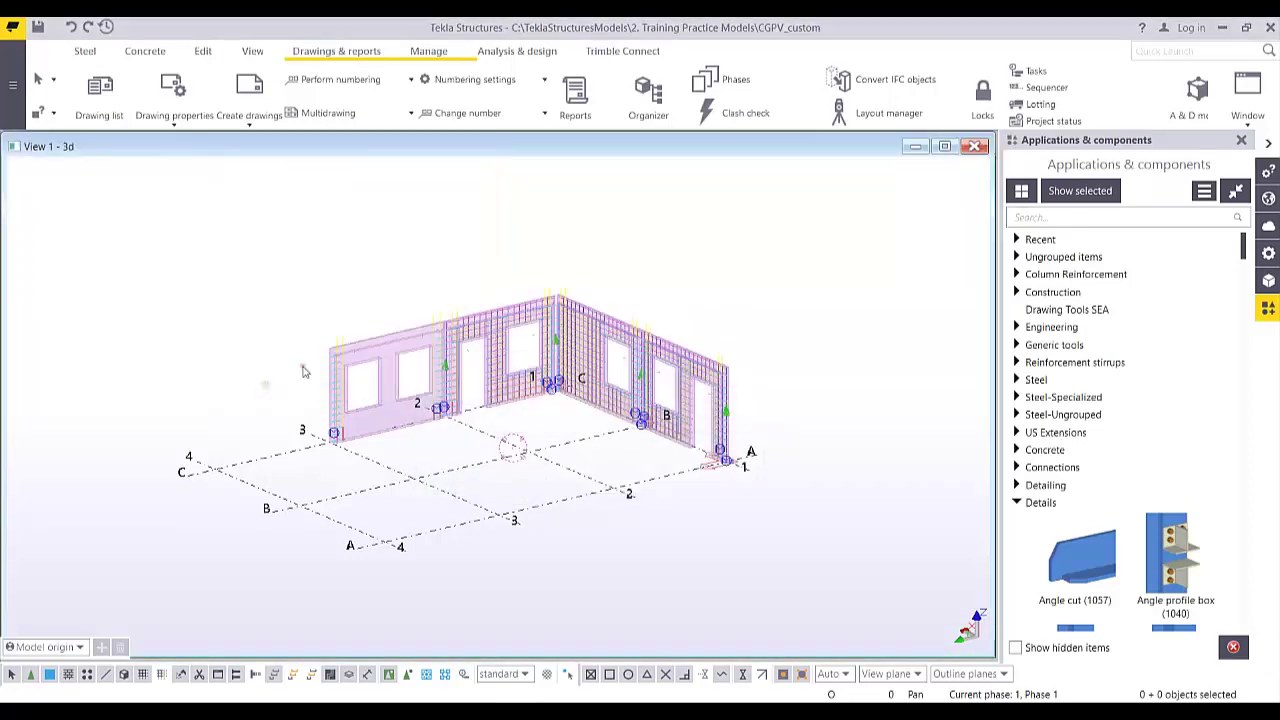
# In the GA drawing properties, set Title 1 to 3D VIEW OF PANEL and Title 2 to E-0005.
pyautogui.moveTo(300, 371); pyautogui.dragTo(266, 386, button='middle')
pyautogui.click(182, 120)
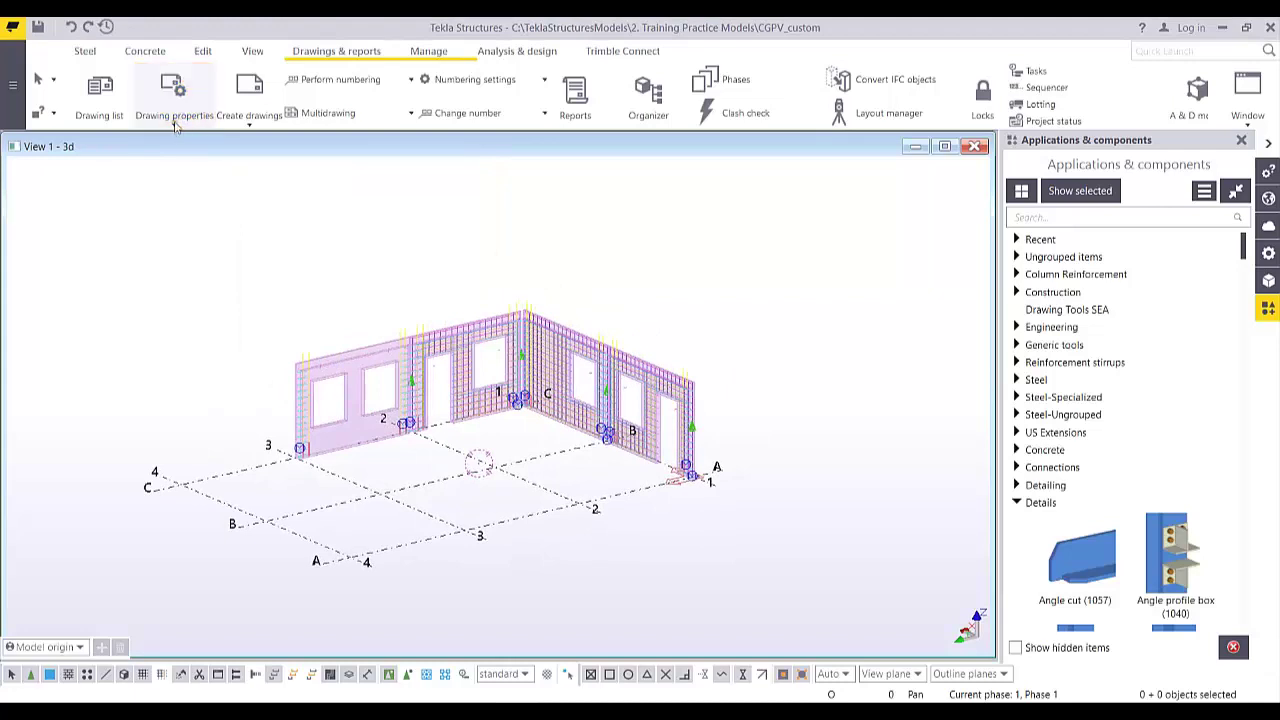
pyautogui.click(176, 126)
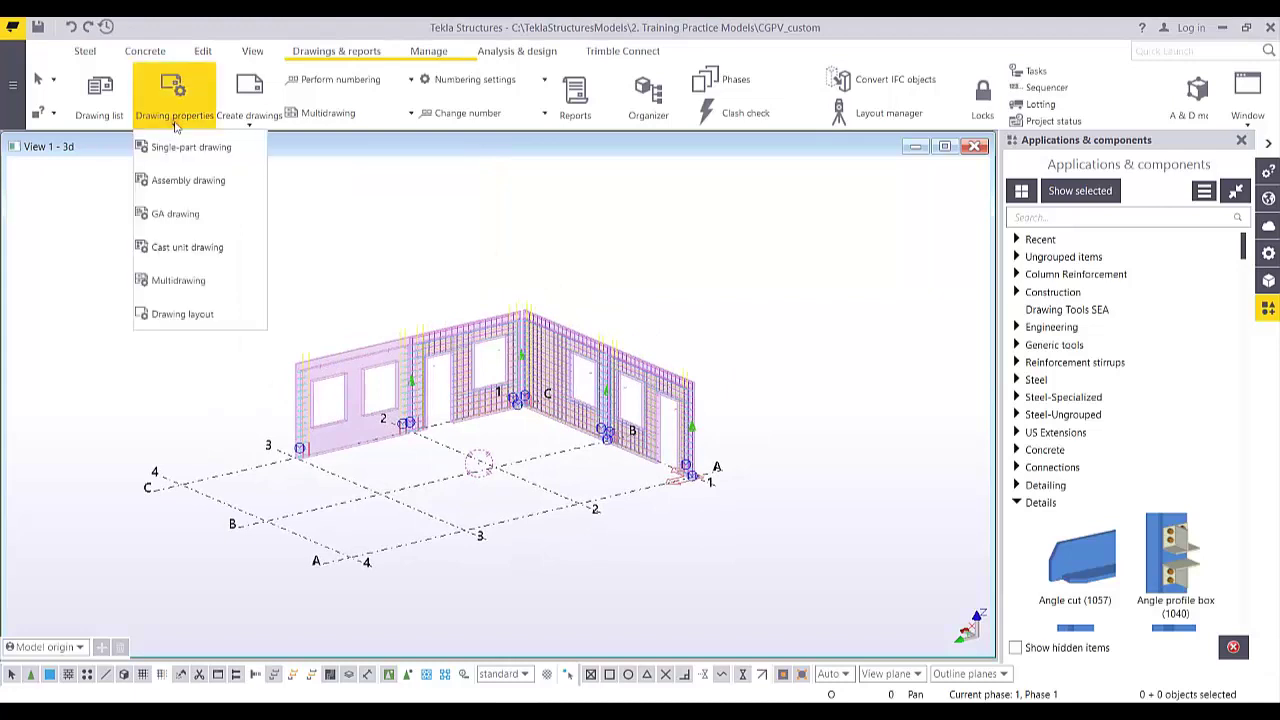
pyautogui.click(196, 214)
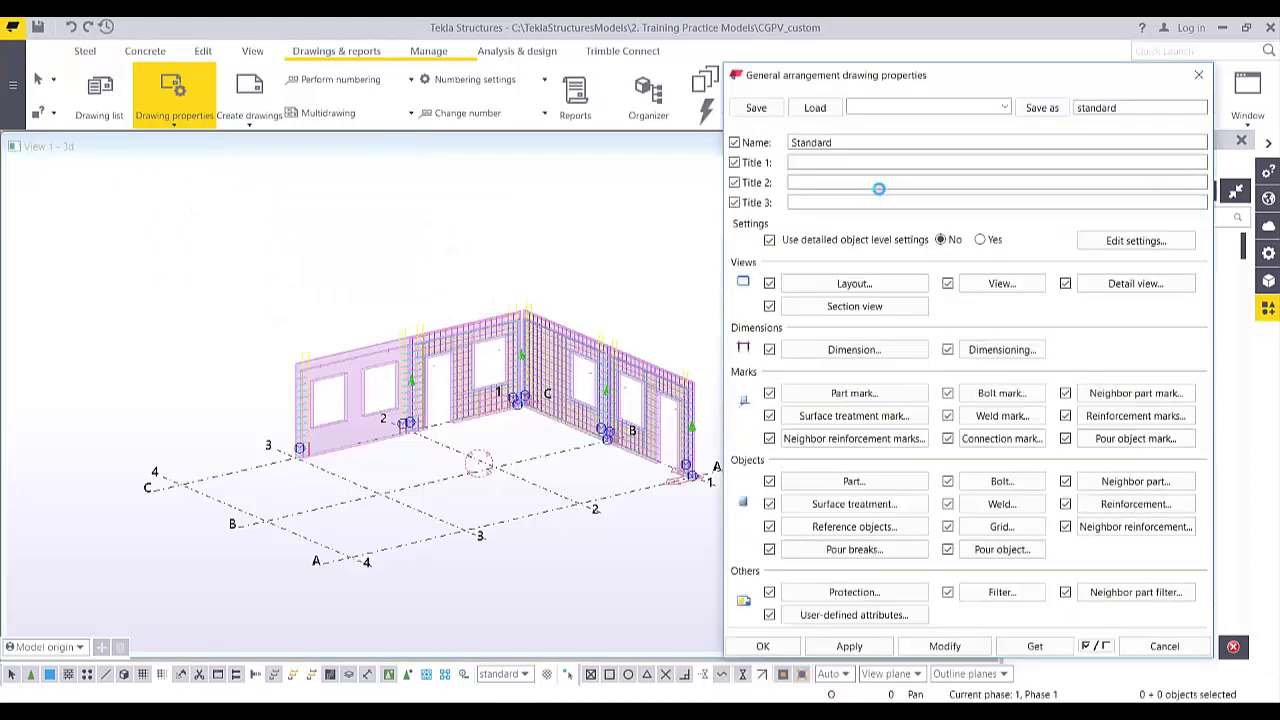
pyautogui.moveTo(921, 76)
pyautogui.mouseDown()
pyautogui.moveTo(815, 88)
pyautogui.moveTo(610, 66)
pyautogui.mouseUp()
pyautogui.click(514, 150)
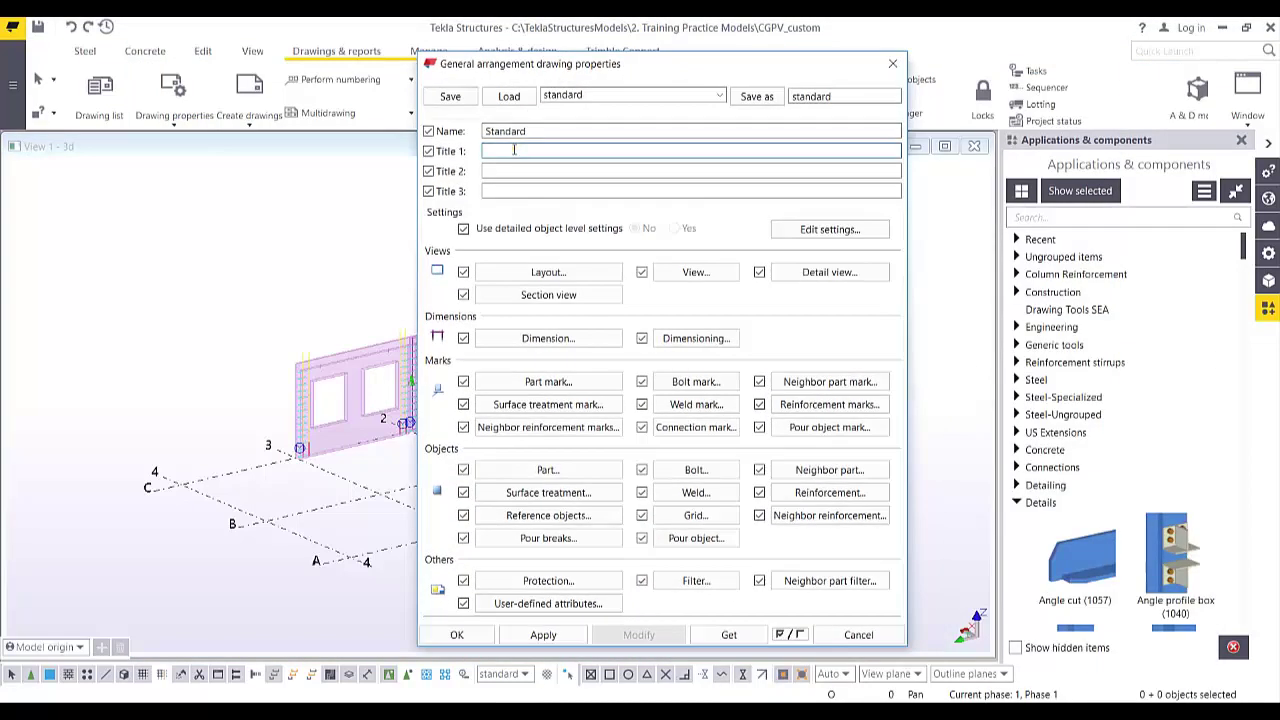
pyautogui.write('3D VIEW OF PANEL')
pyautogui.click(517, 171)
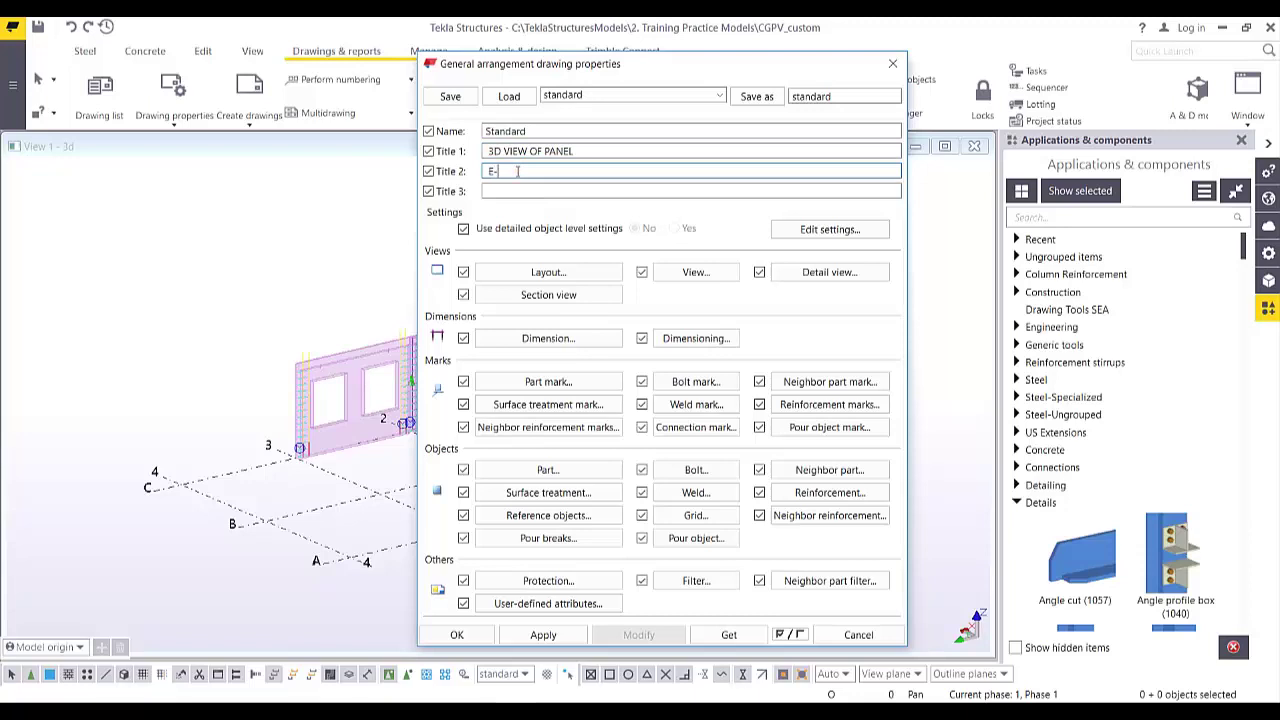
pyautogui.click(506, 155)
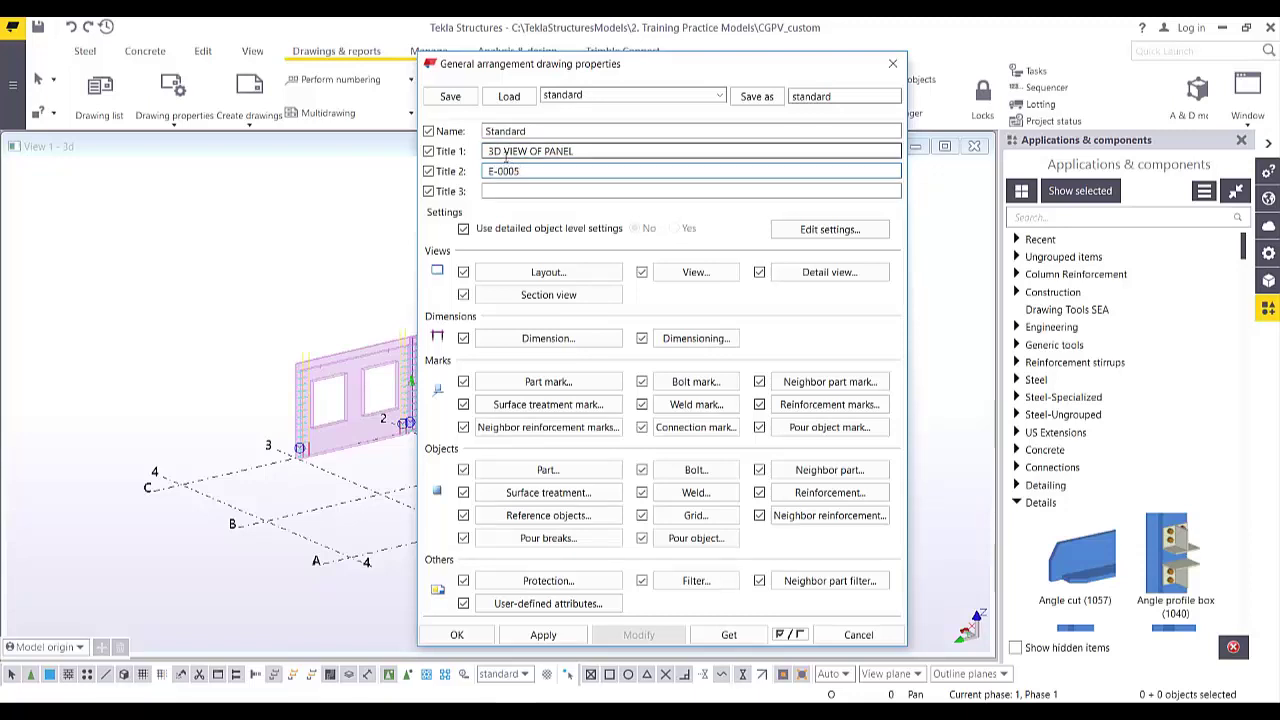
pyautogui.click(550, 273)
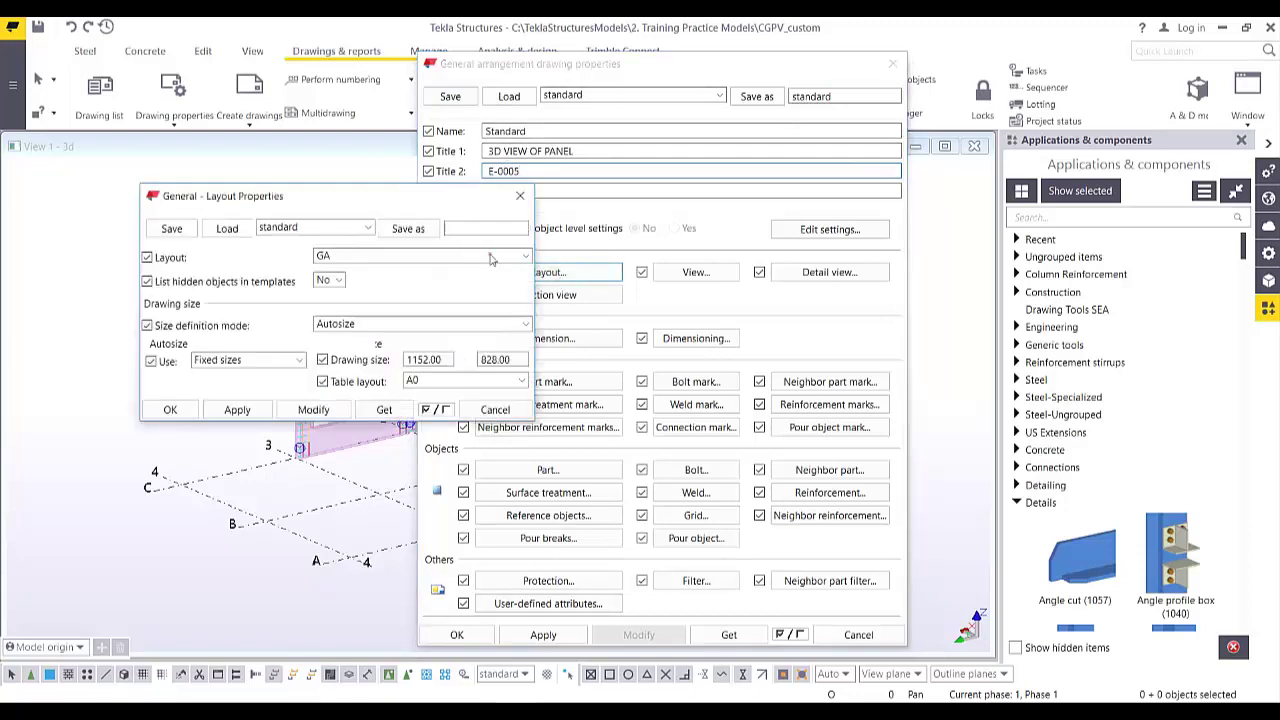
# Use layout YT_GA with specified size 410 × 287 and table layout A3, then apply.
pyautogui.click(363, 257)
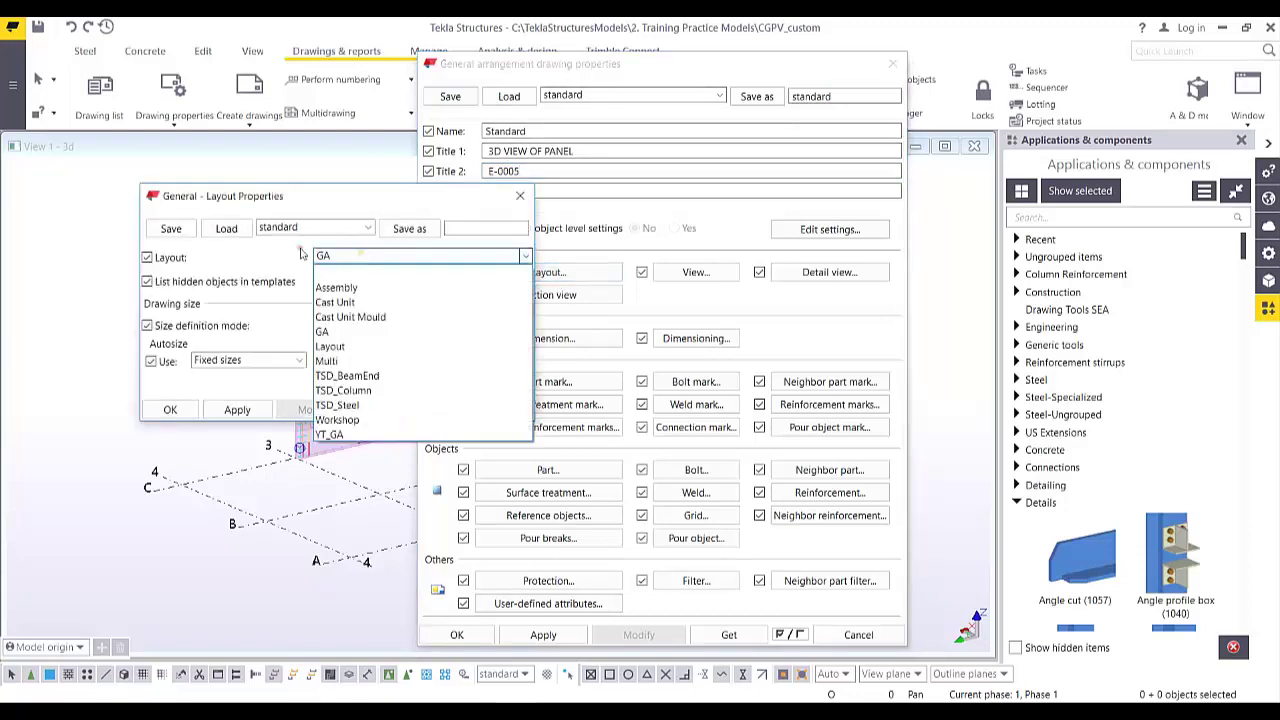
pyautogui.click(333, 437)
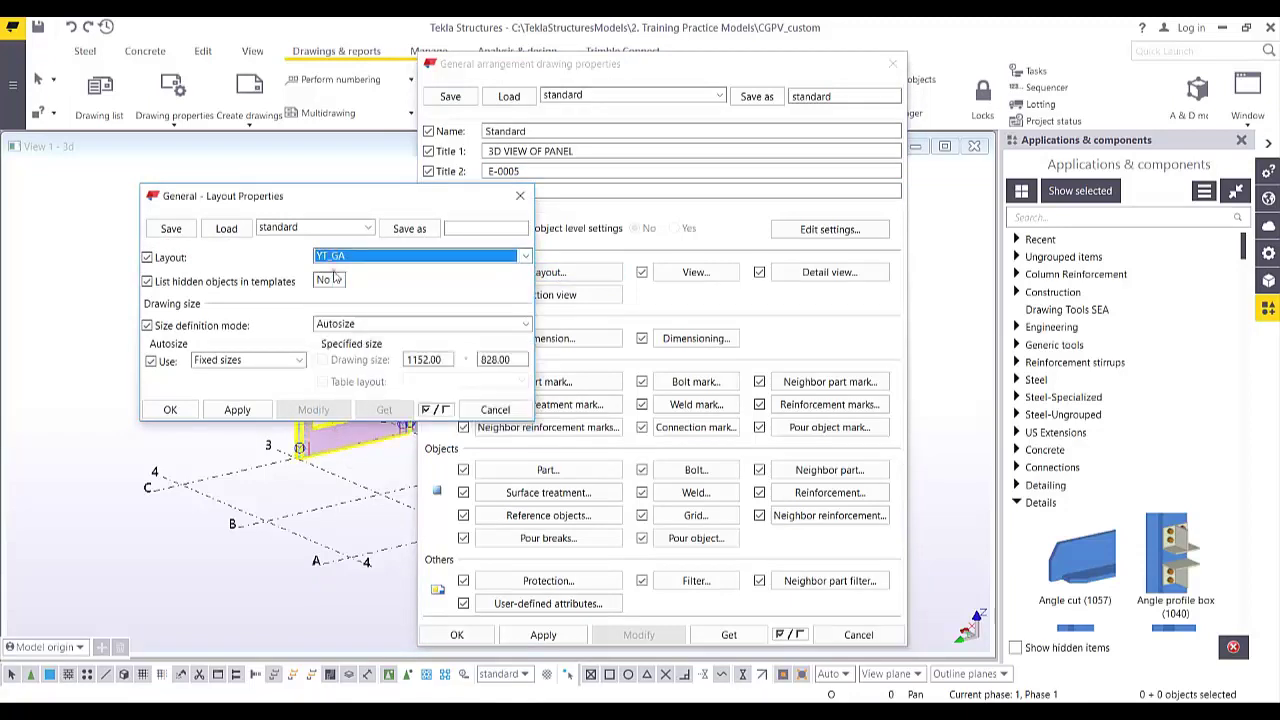
pyautogui.click(365, 327)
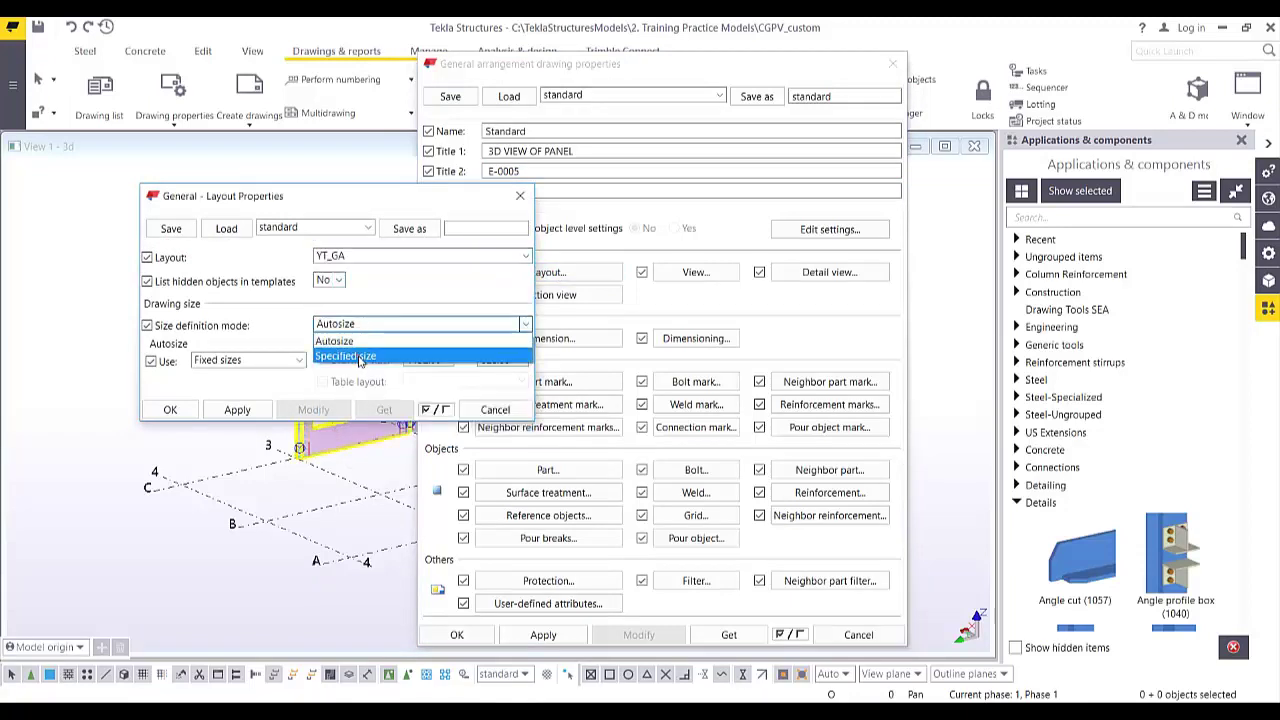
pyautogui.click(360, 357)
pyautogui.press('Tab')
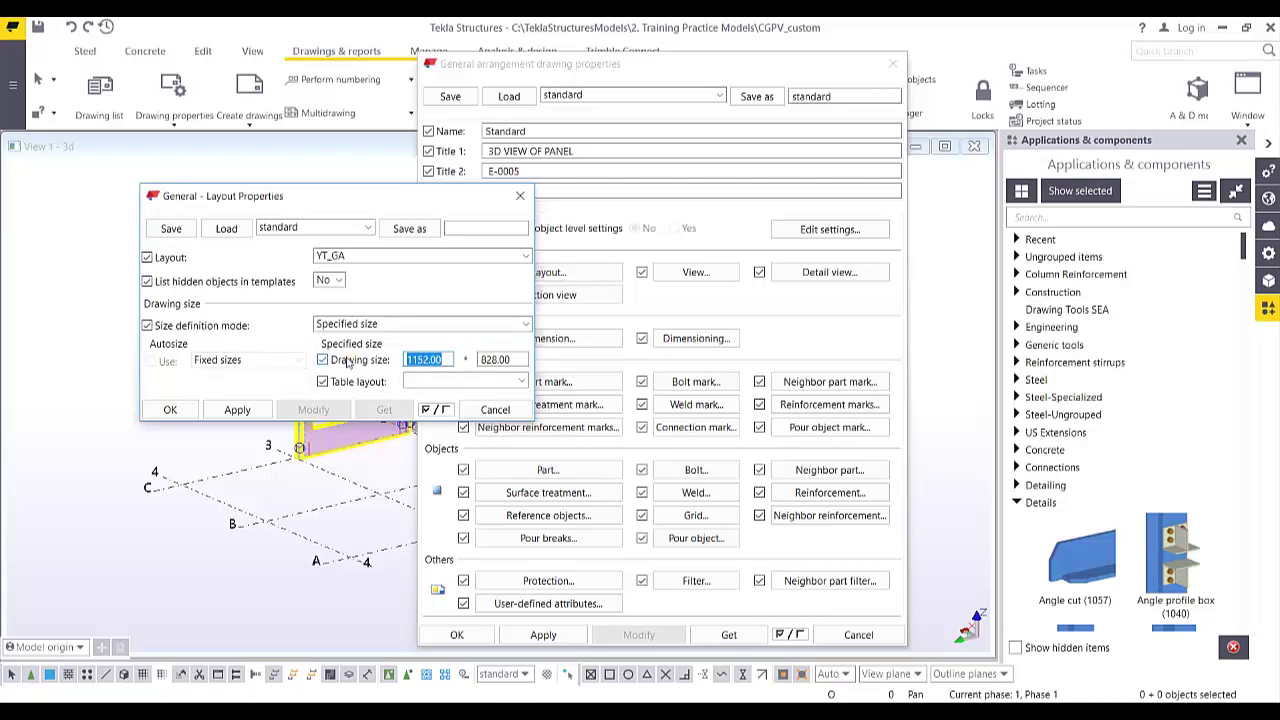
pyautogui.write('410')
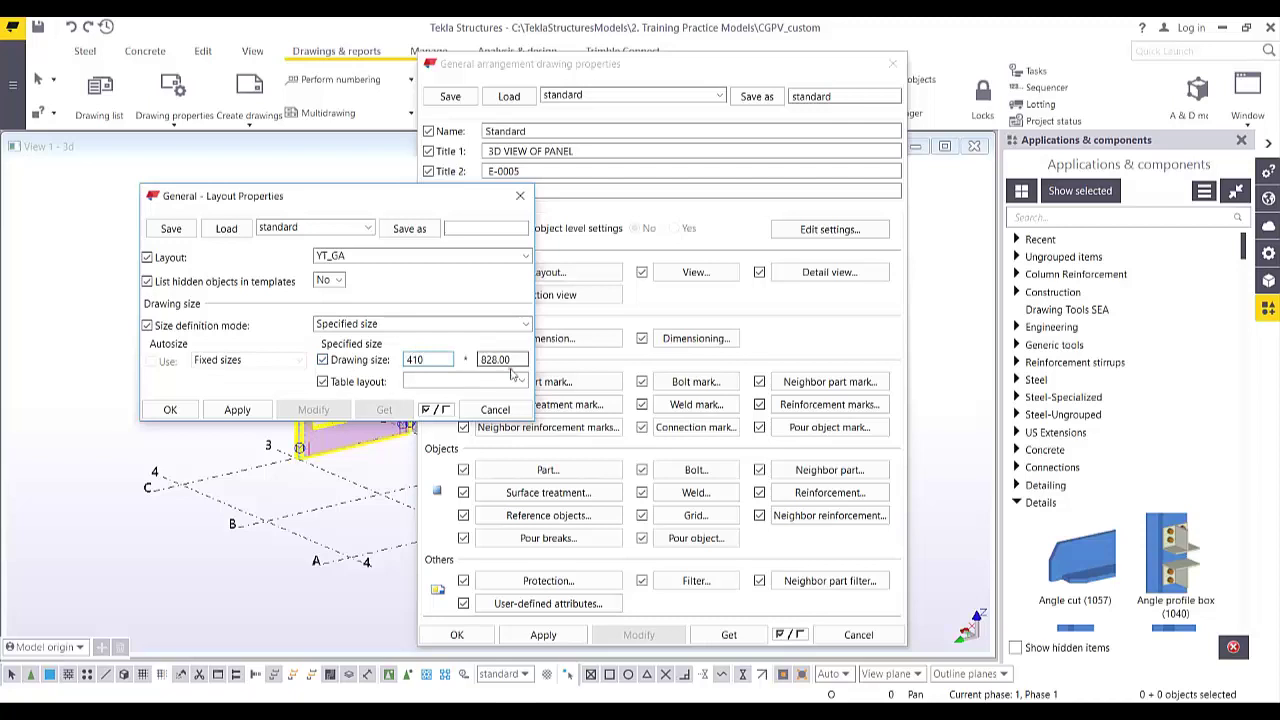
pyautogui.press('Tab')
pyautogui.write('287')
pyautogui.click(445, 381)
pyautogui.click(436, 413)
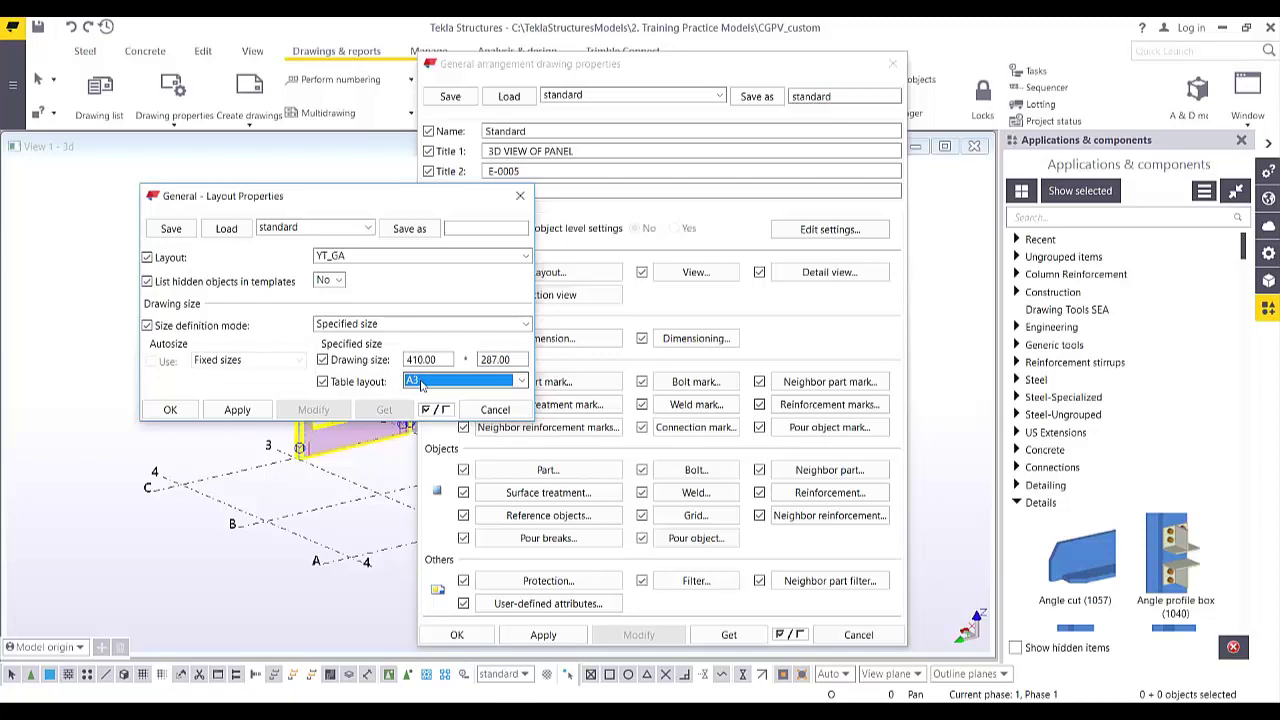
pyautogui.click(238, 410)
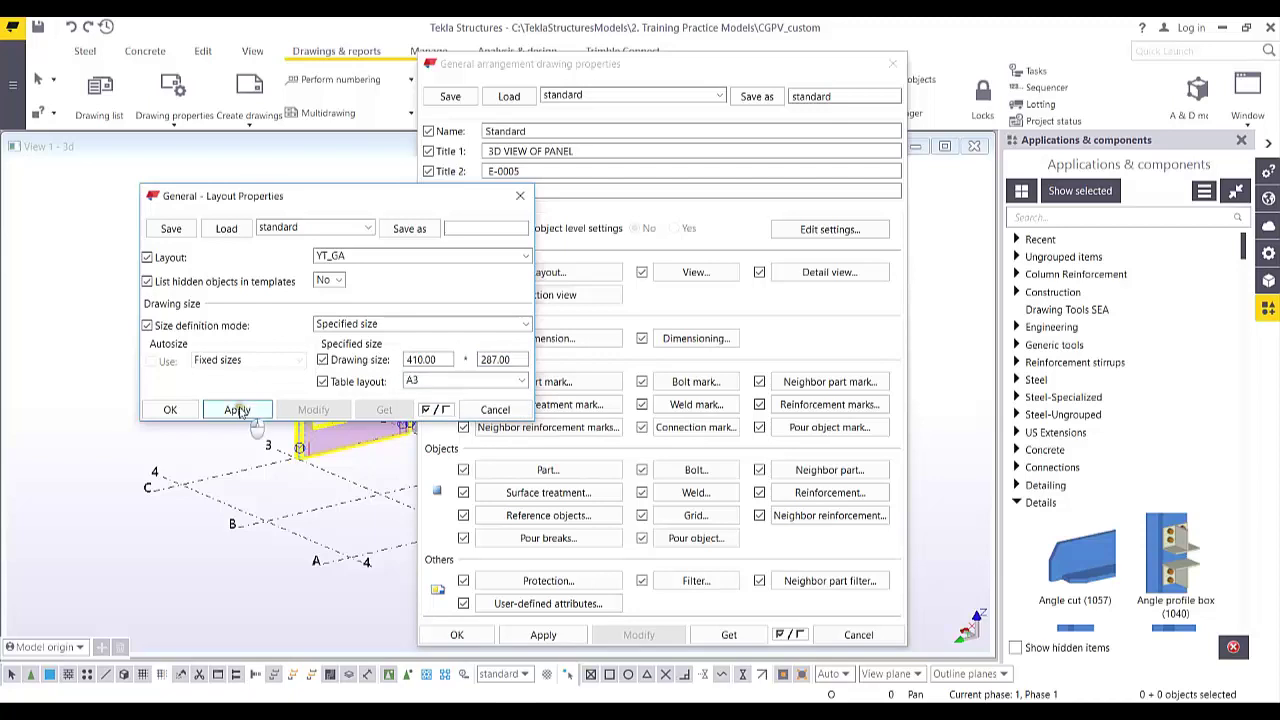
pyautogui.click(172, 409)
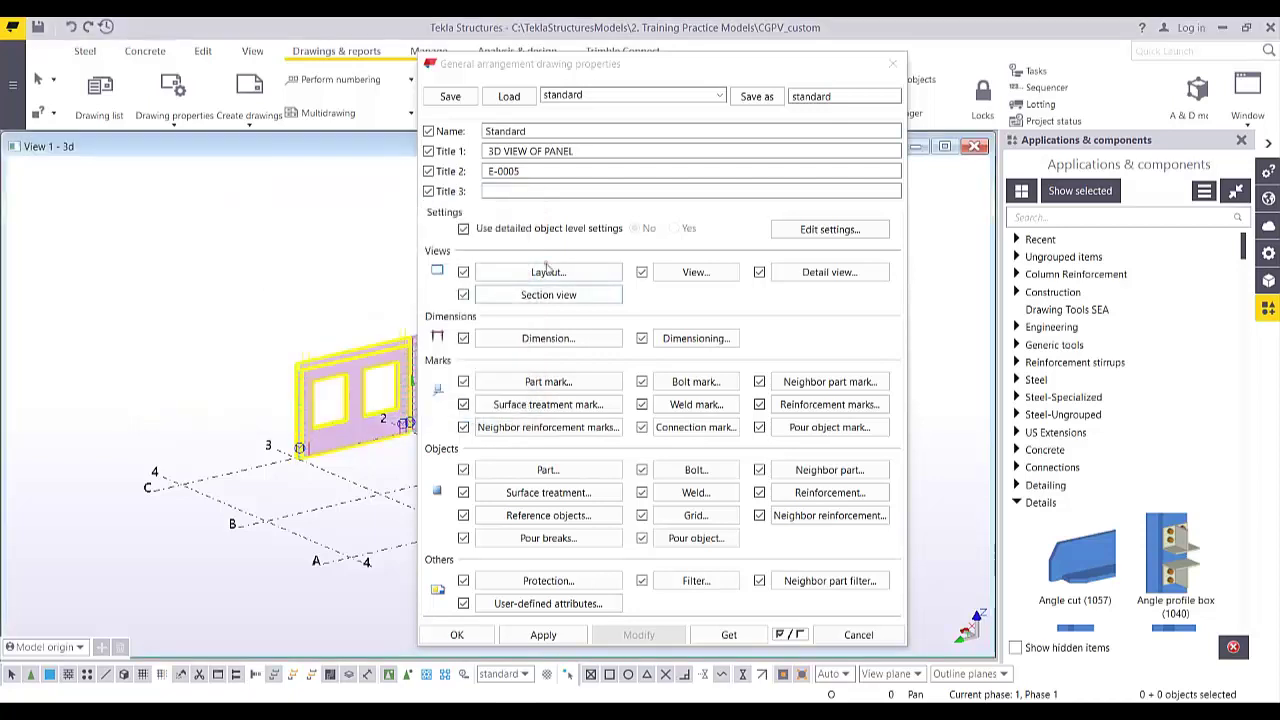
# Set the GA view scale to 1:50 and confirm the view and drawing properties.
pyautogui.click(706, 274)
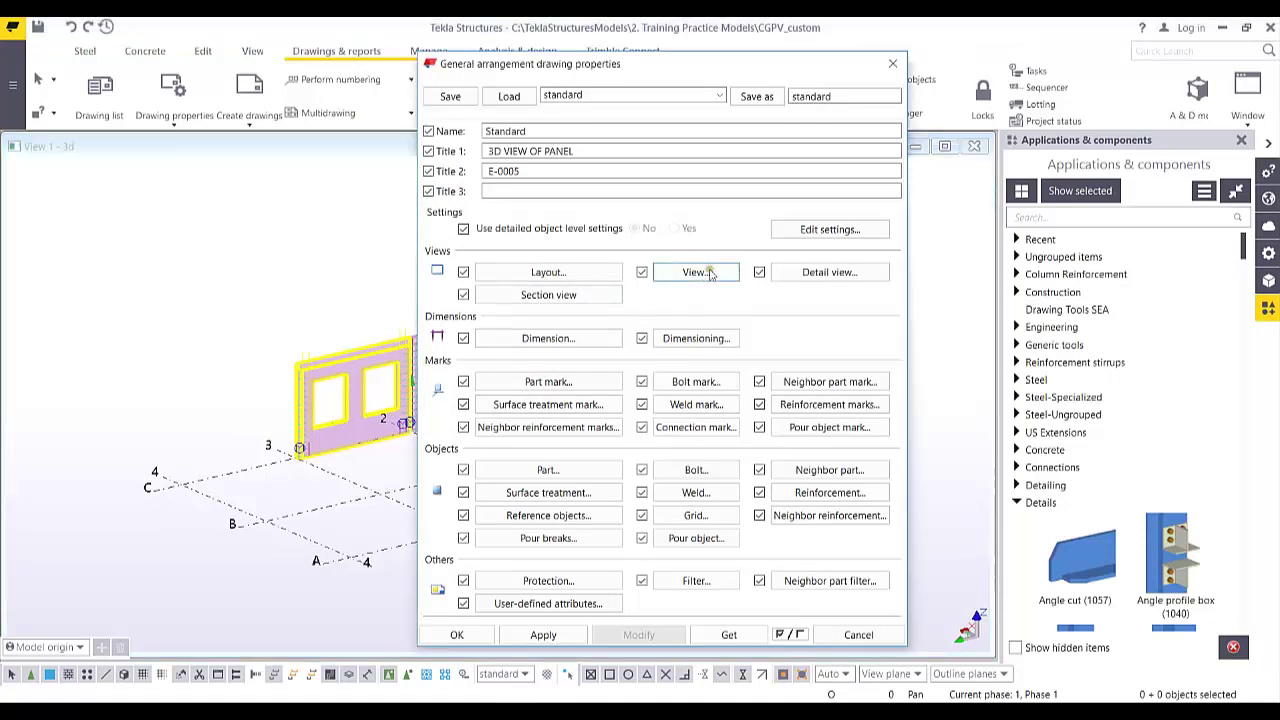
pyautogui.click(706, 274)
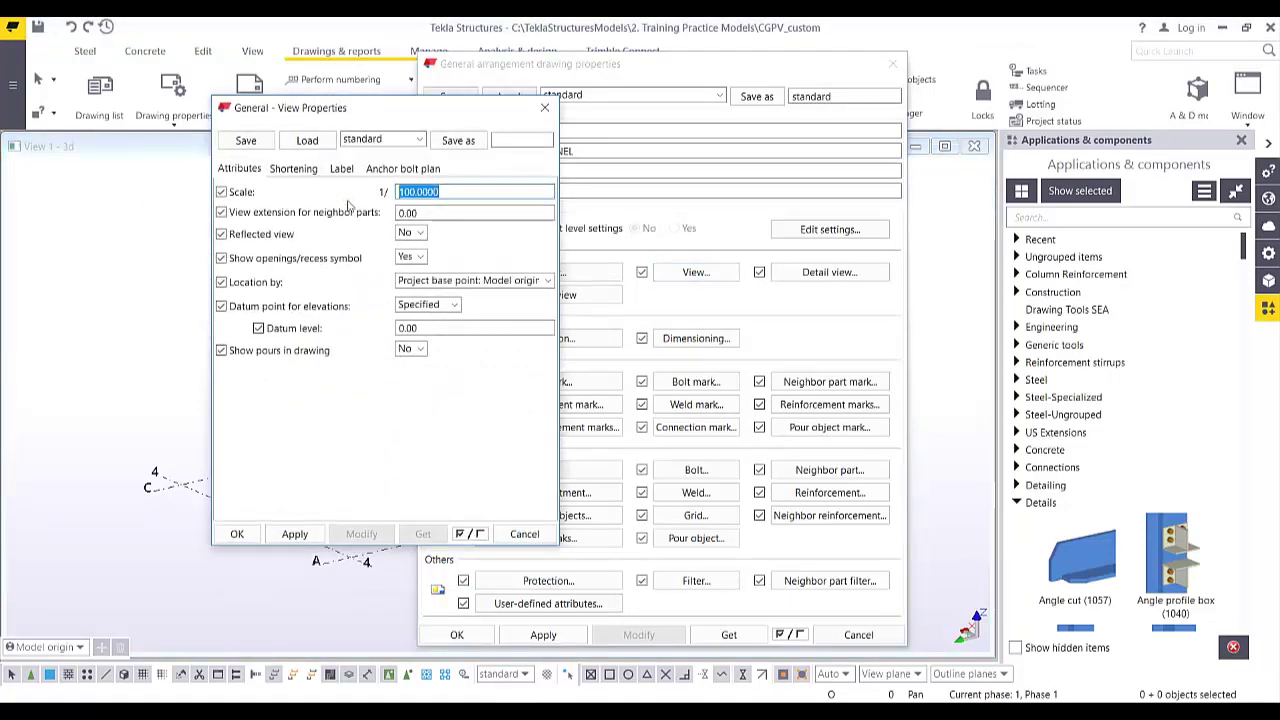
pyautogui.write('50')
pyautogui.click(312, 535)
pyautogui.click(236, 534)
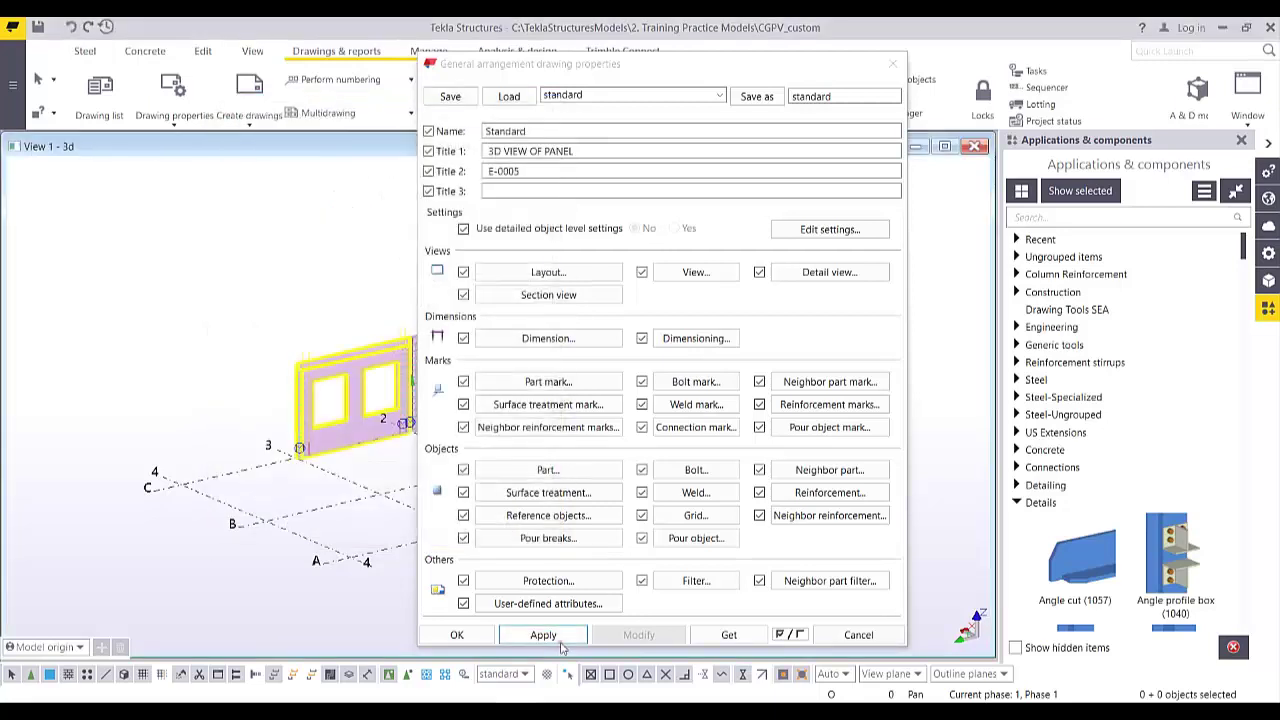
pyautogui.click(476, 637)
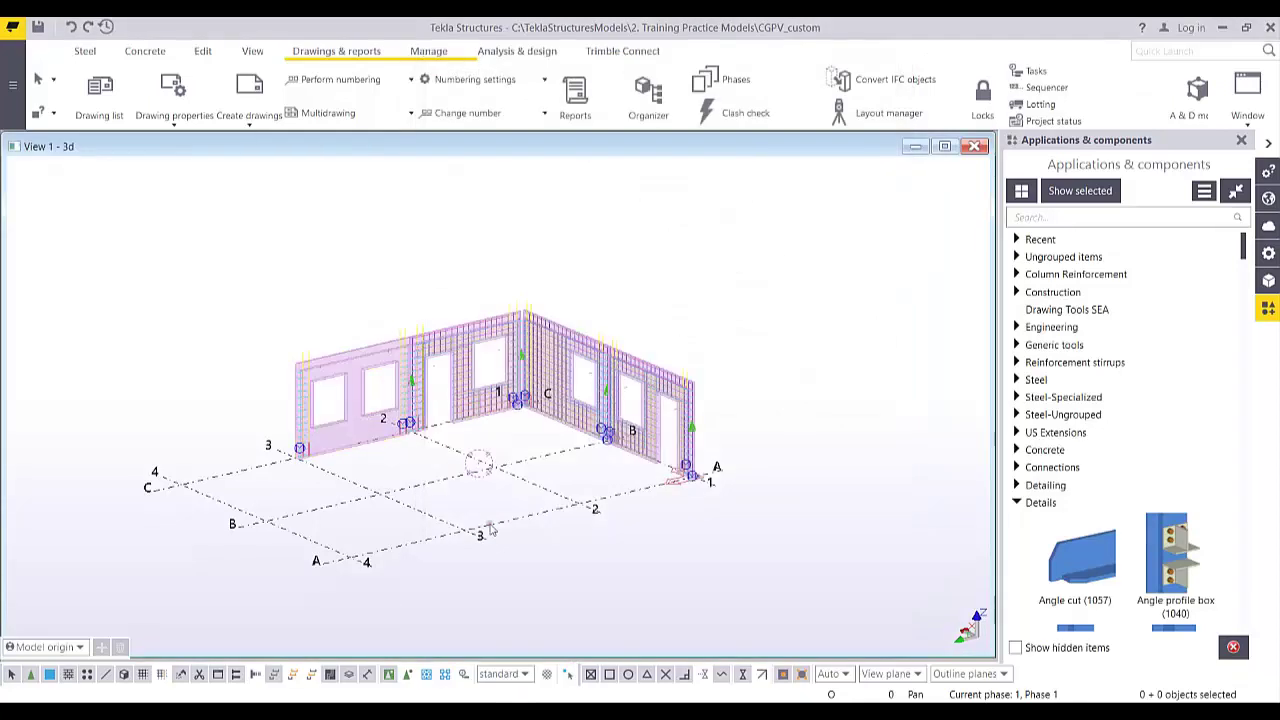
pyautogui.scroll(2, 610, 443)
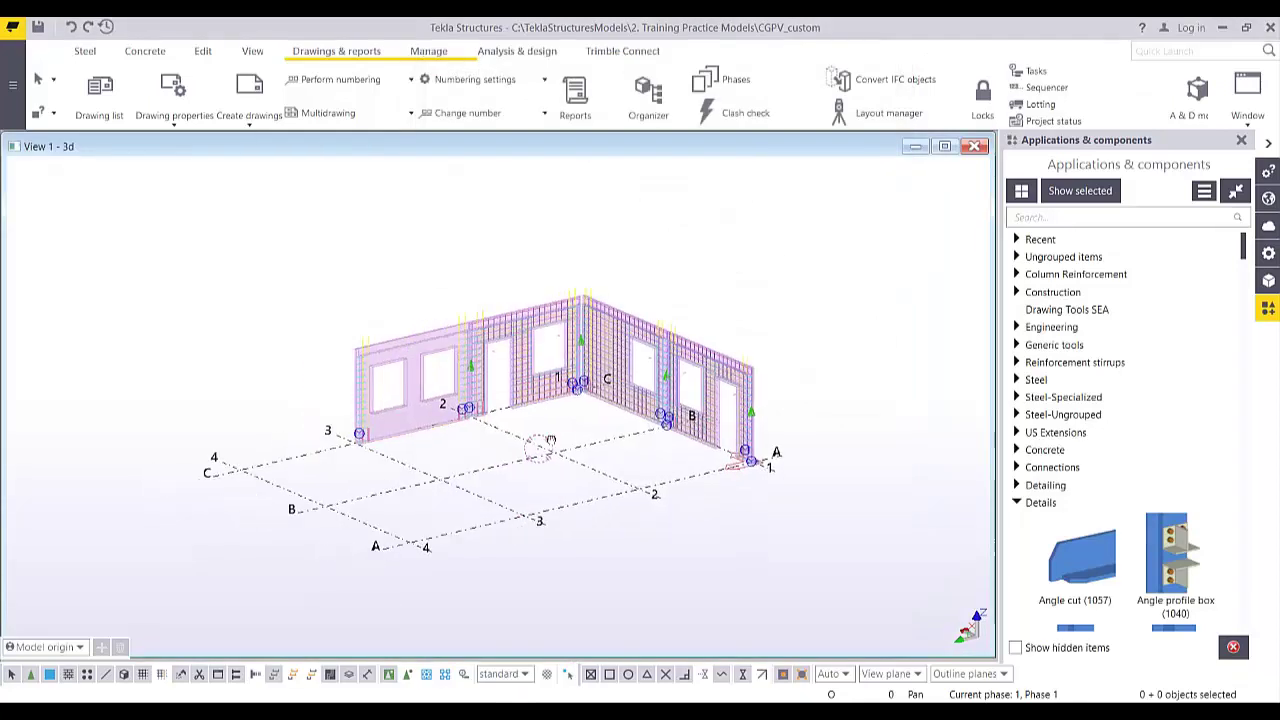
pyautogui.click(252, 124)
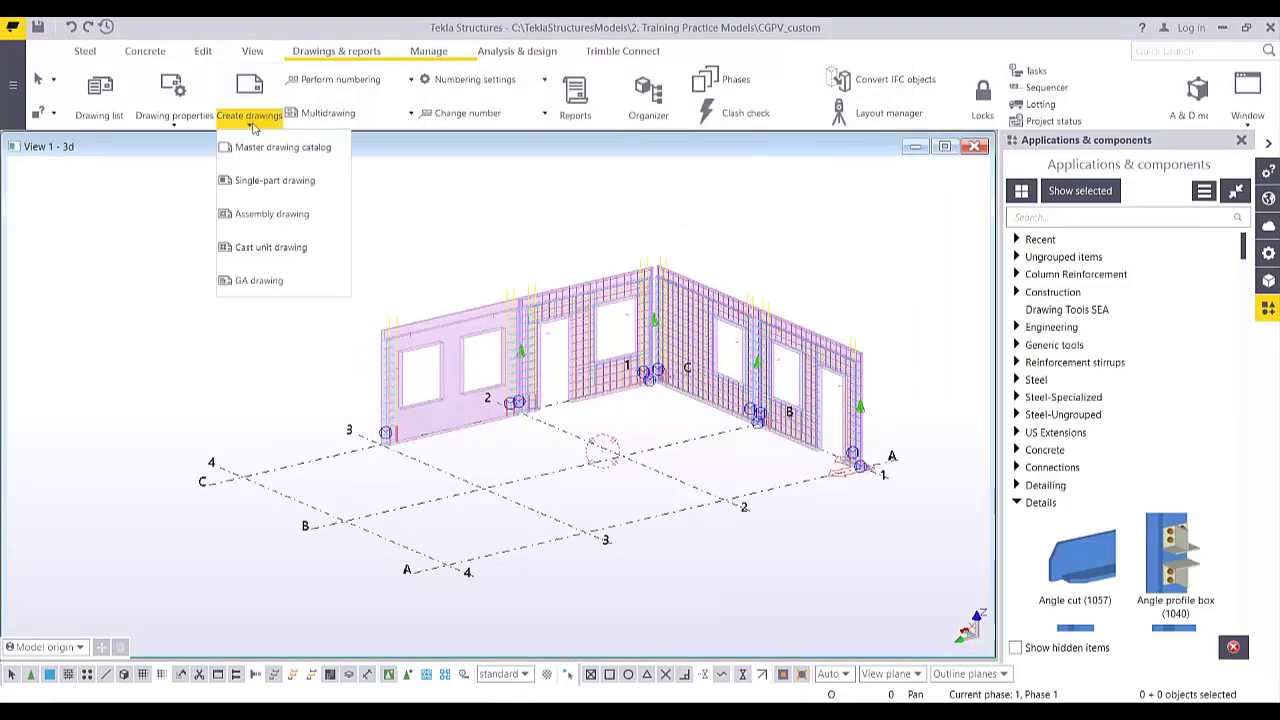
# Create a general arrangement drawing from the 3D view, with all selected views in one drawing, opened on creation.
pyautogui.click(259, 281)
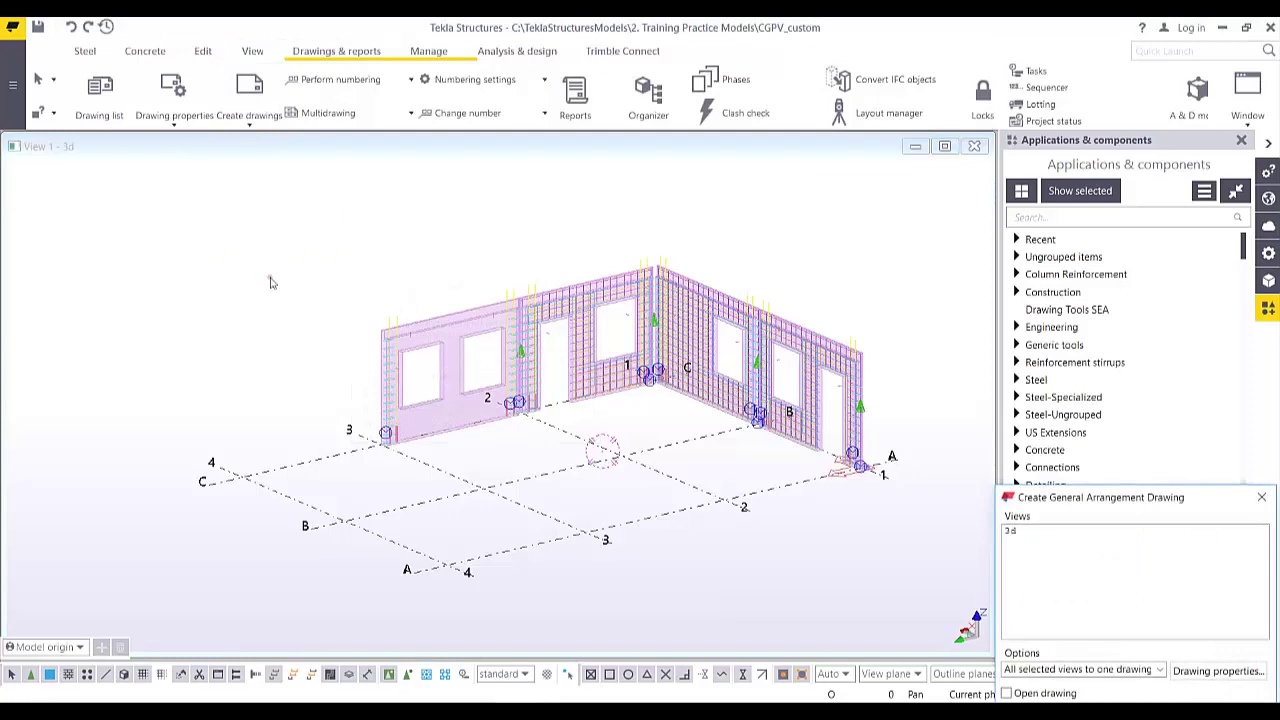
pyautogui.moveTo(1082, 498)
pyautogui.mouseDown()
pyautogui.moveTo(420, 226)
pyautogui.moveTo(192, 219)
pyautogui.mouseUp()
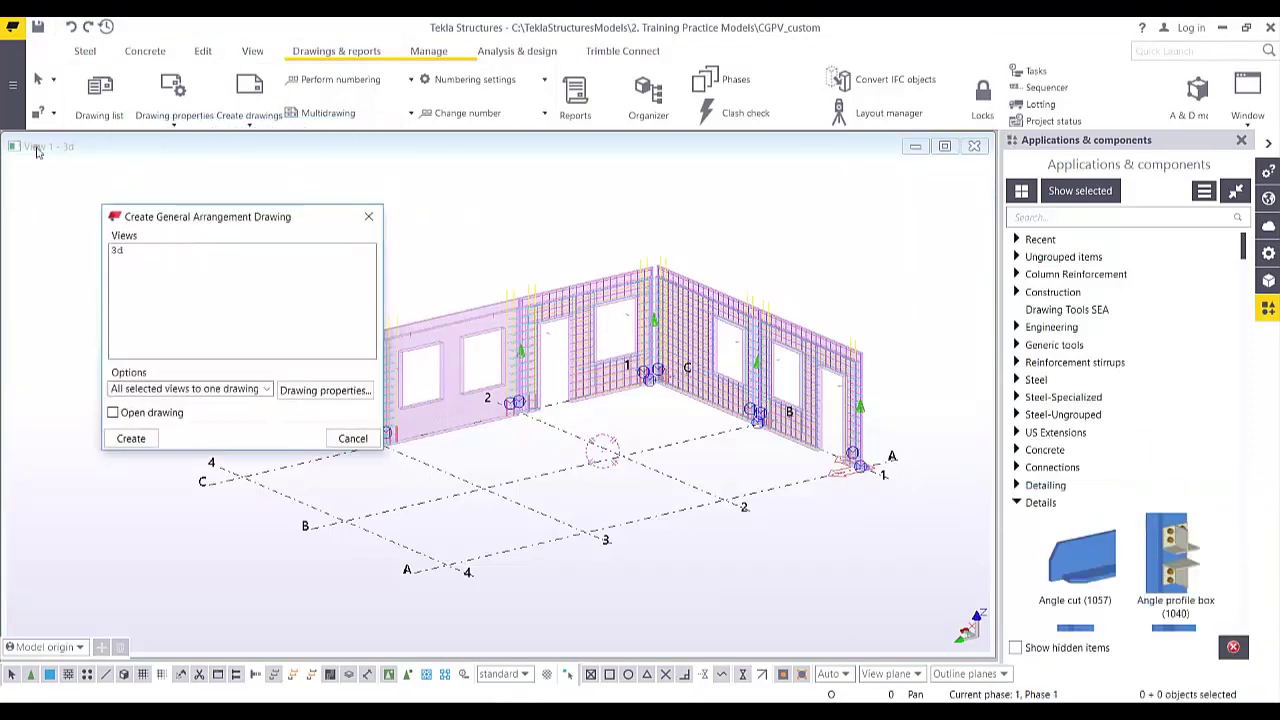
pyautogui.click(118, 251)
pyautogui.click(113, 412)
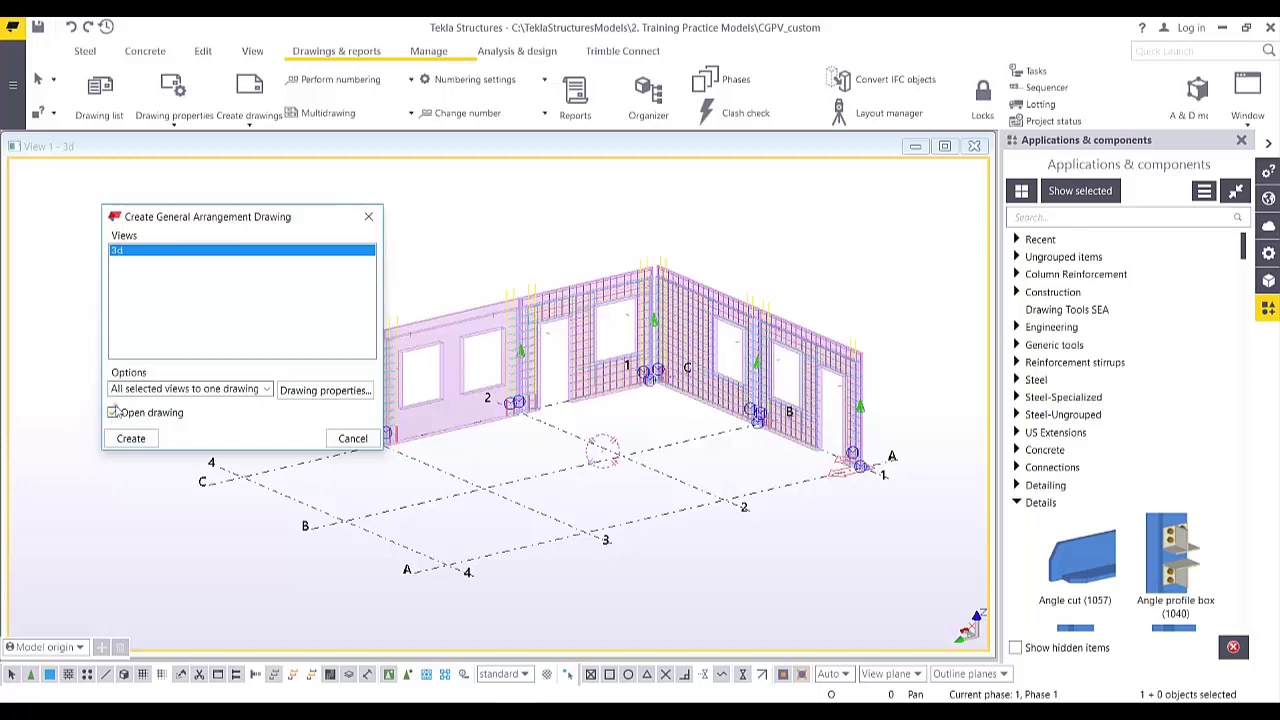
pyautogui.click(243, 390)
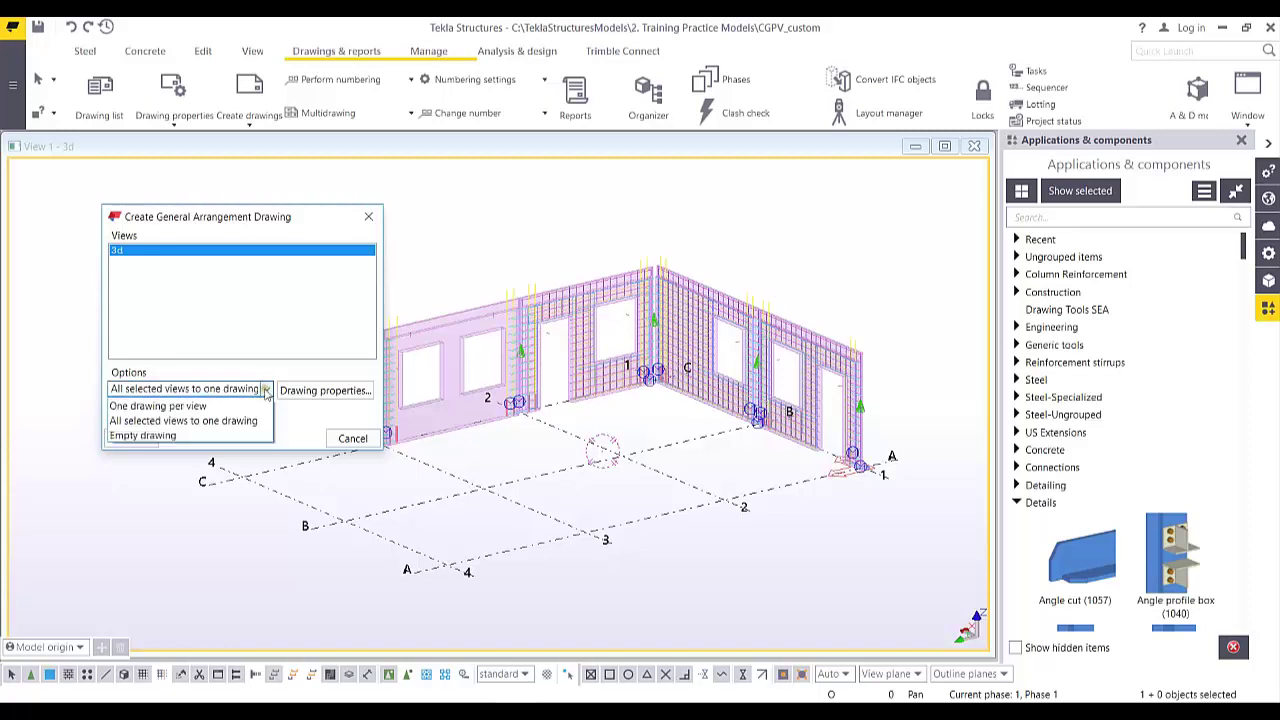
pyautogui.click(218, 421)
pyautogui.click(130, 440)
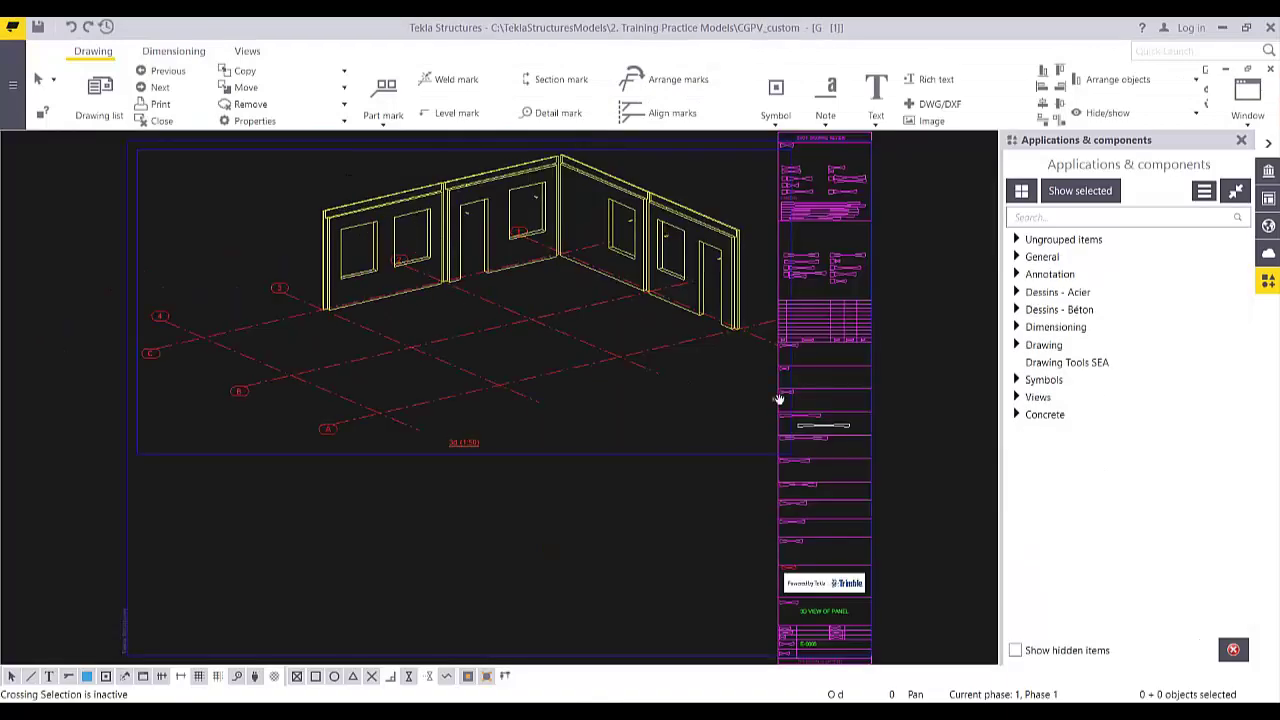
# Inspect the title block, then open the drawing properties showing titles 3D VIEW OF PANEL and E-0005.
pyautogui.moveTo(779, 399); pyautogui.dragTo(750, 484, button='middle')
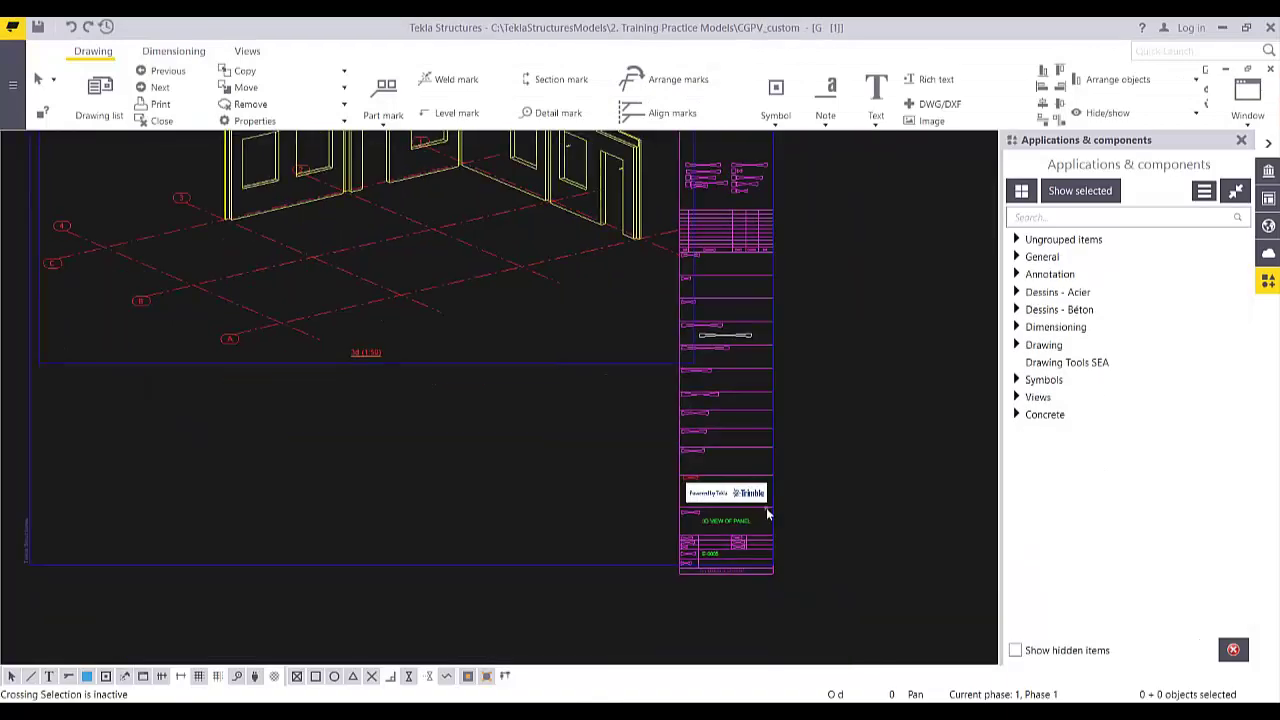
pyautogui.scroll(6, 734, 557)
pyautogui.scroll(-4, 731, 552)
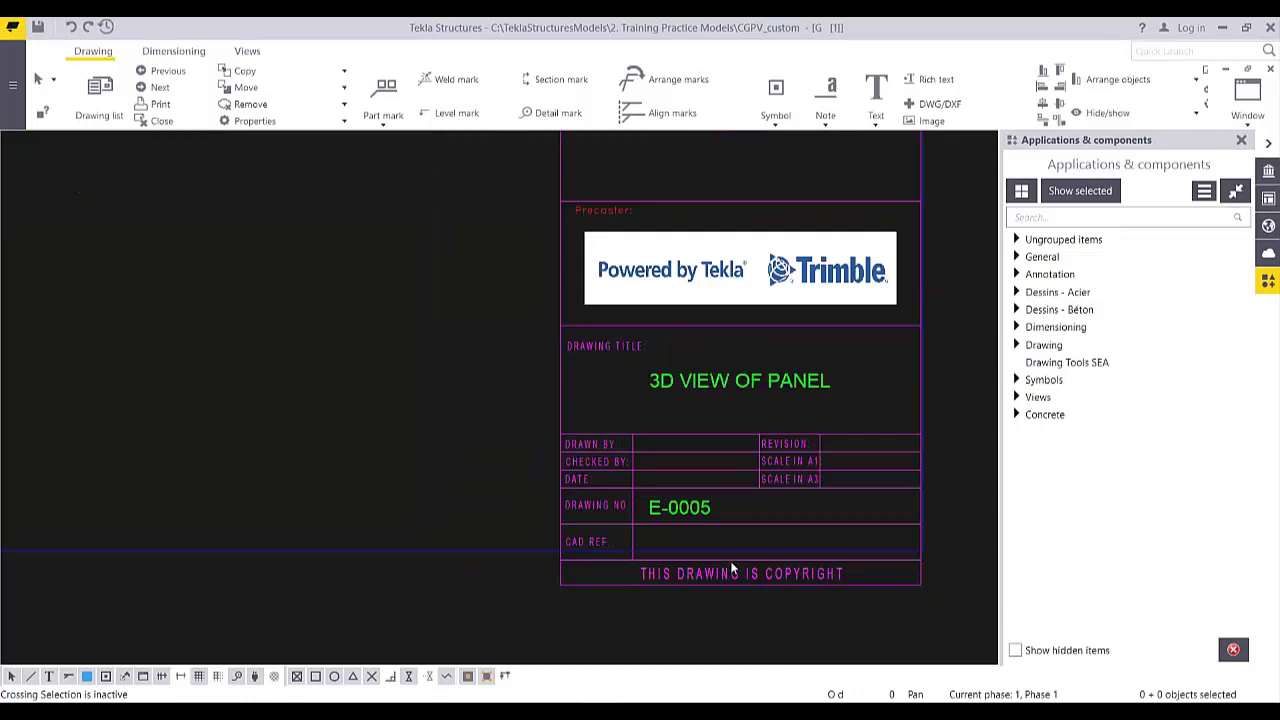
pyautogui.scroll(-4, 745, 535)
pyautogui.scroll(3, 680, 355)
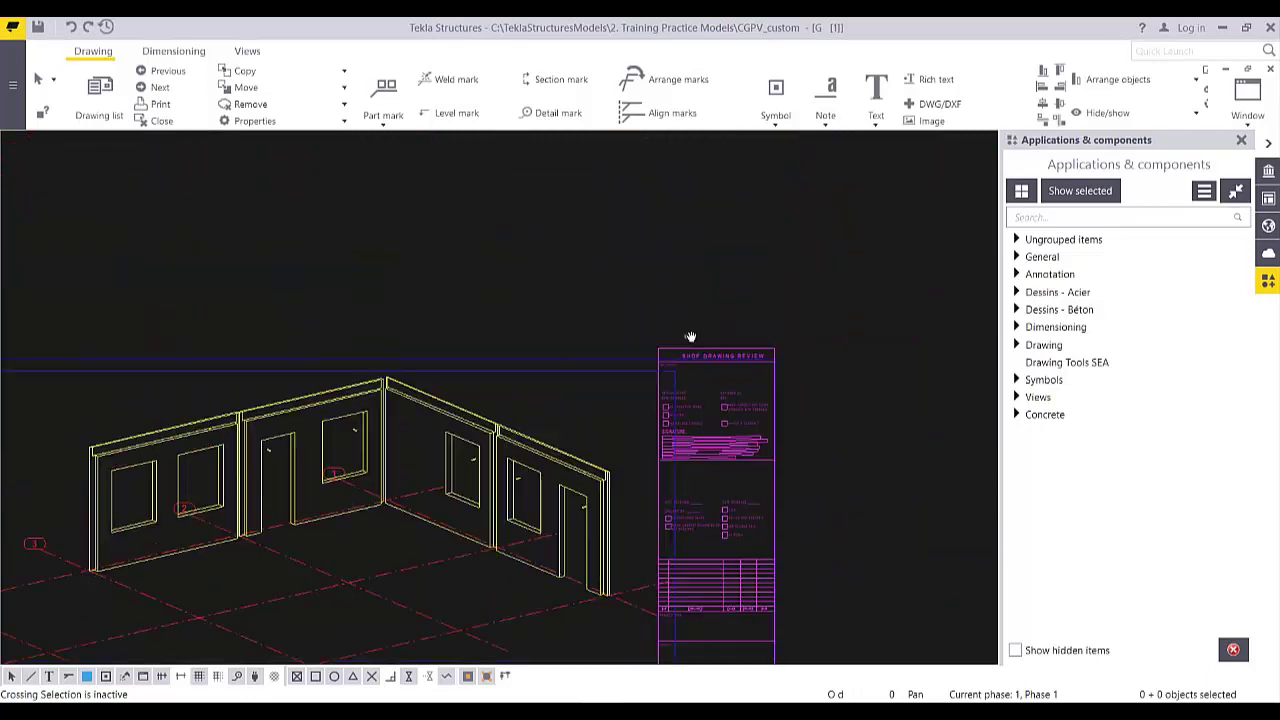
pyautogui.scroll(3, 680, 355)
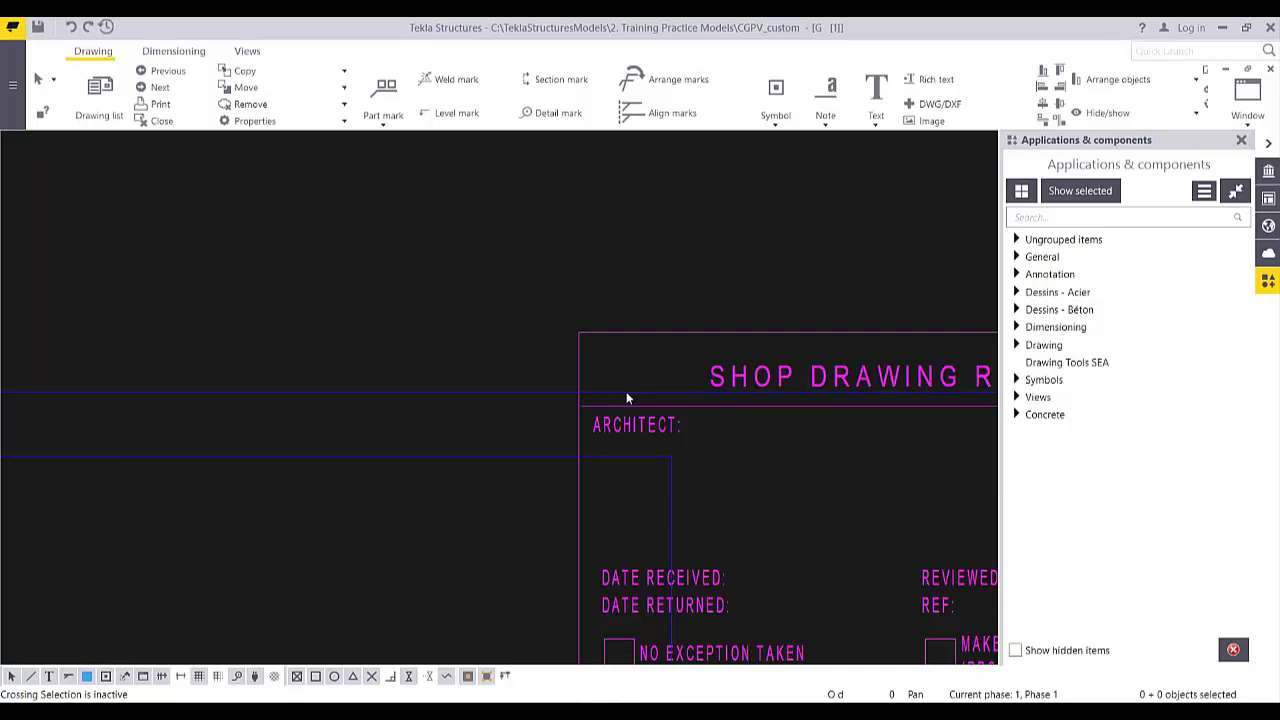
pyautogui.scroll(-1, 627, 398)
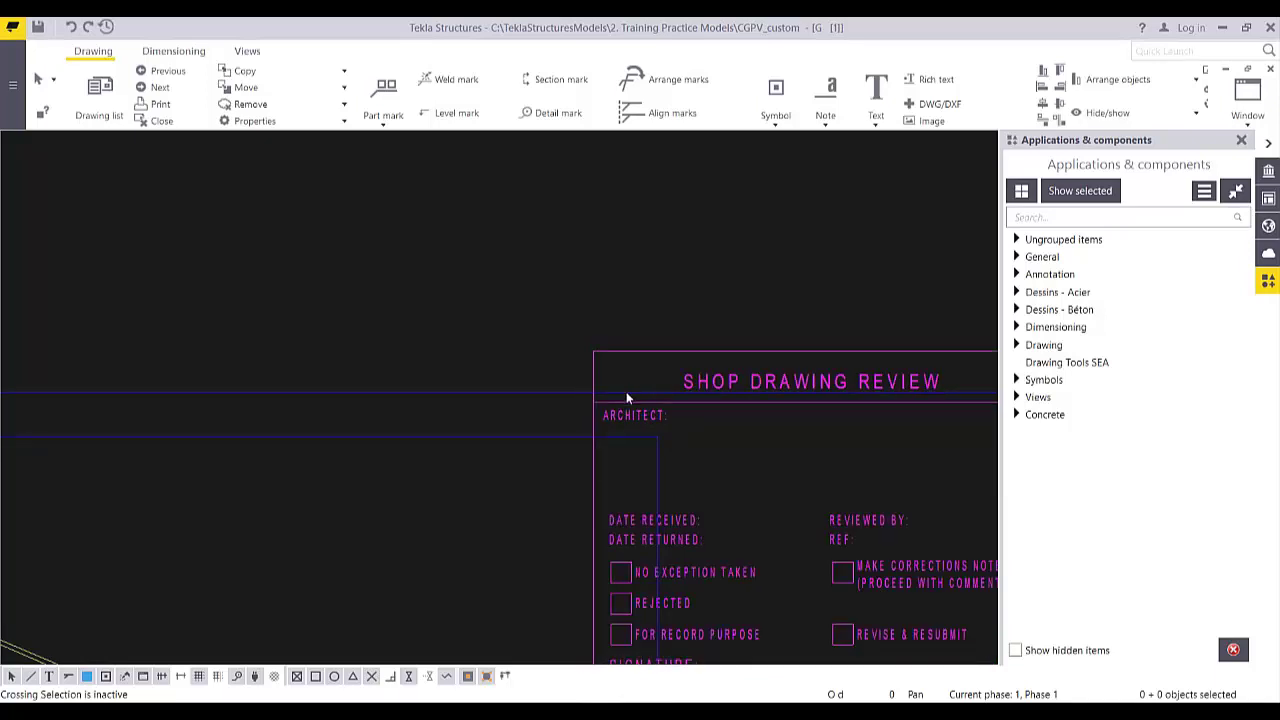
pyautogui.scroll(-3, 597, 350)
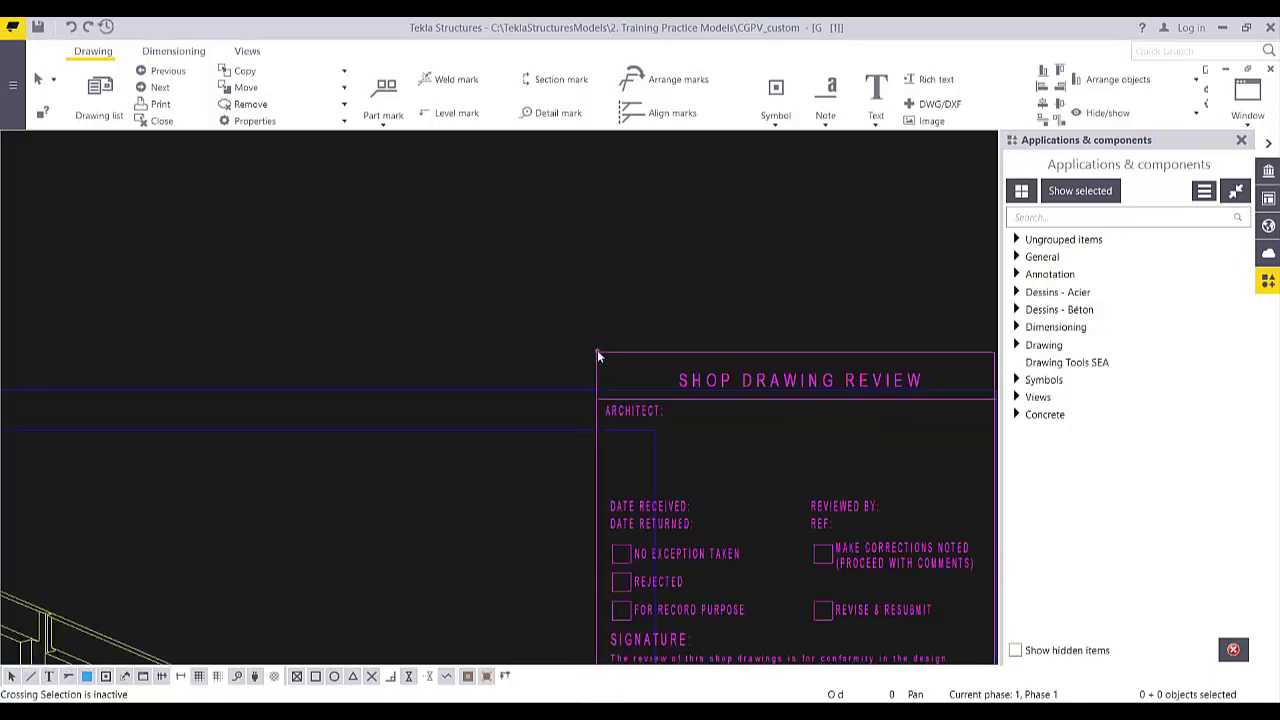
pyautogui.doubleClick(498, 318)
pyautogui.moveTo(280, 311)
pyautogui.mouseDown(button='middle')
pyautogui.moveTo(275, 253)
pyautogui.moveTo(197, 160)
pyautogui.mouseUp(button='middle')
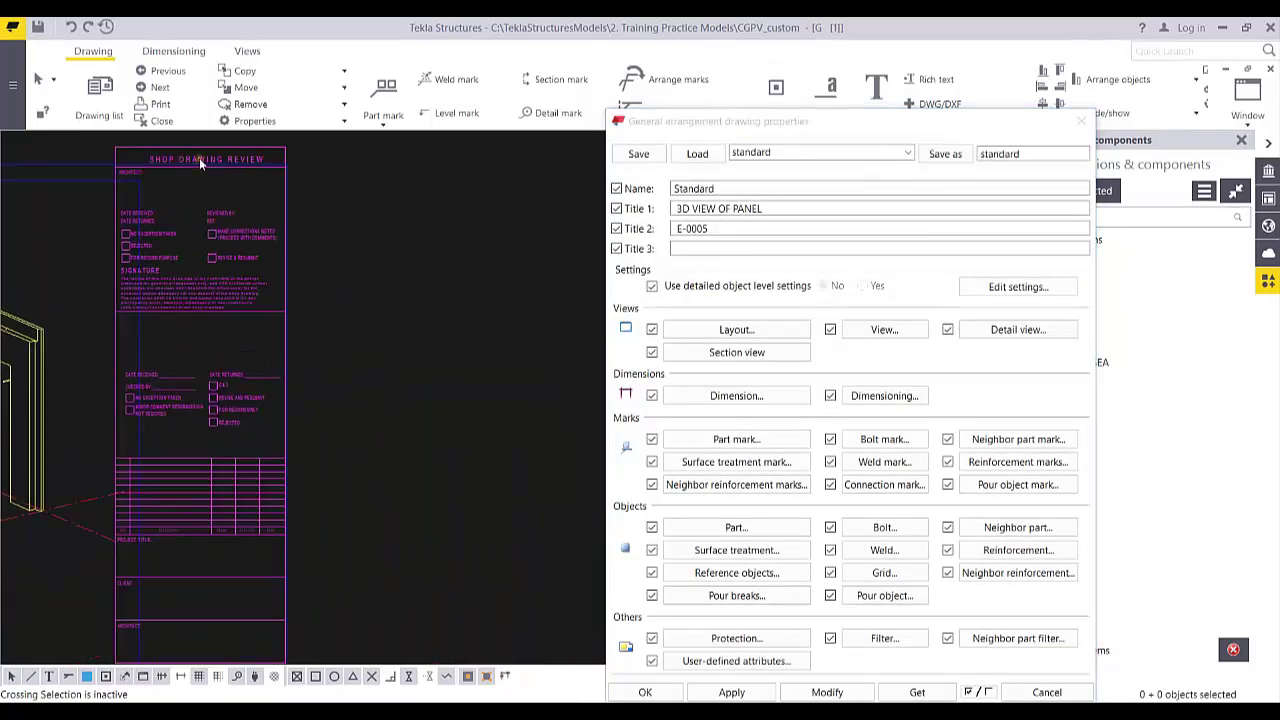
# Change the layout drawing height to 297.00, making the sheet 410 × 297, and apply it.
pyautogui.click(199, 157)
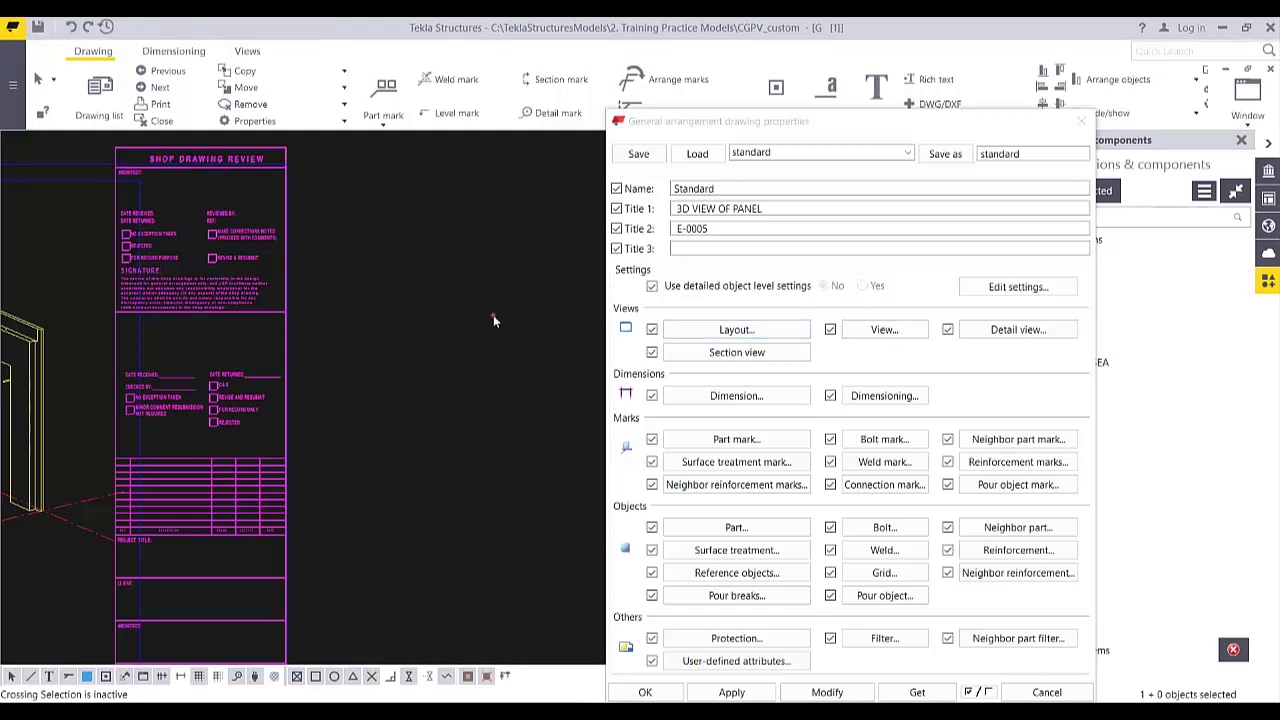
pyautogui.moveTo(810, 122)
pyautogui.mouseDown()
pyautogui.moveTo(755, 108)
pyautogui.moveTo(773, 98)
pyautogui.mouseUp()
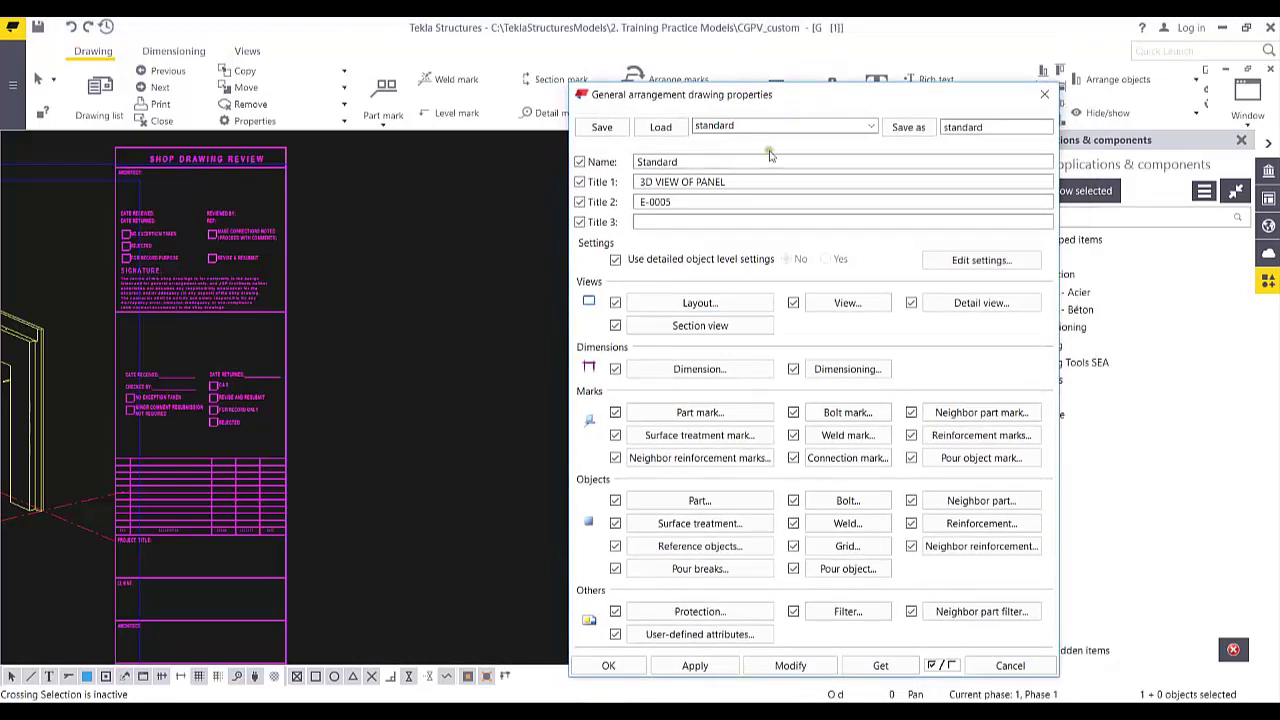
pyautogui.click(729, 305)
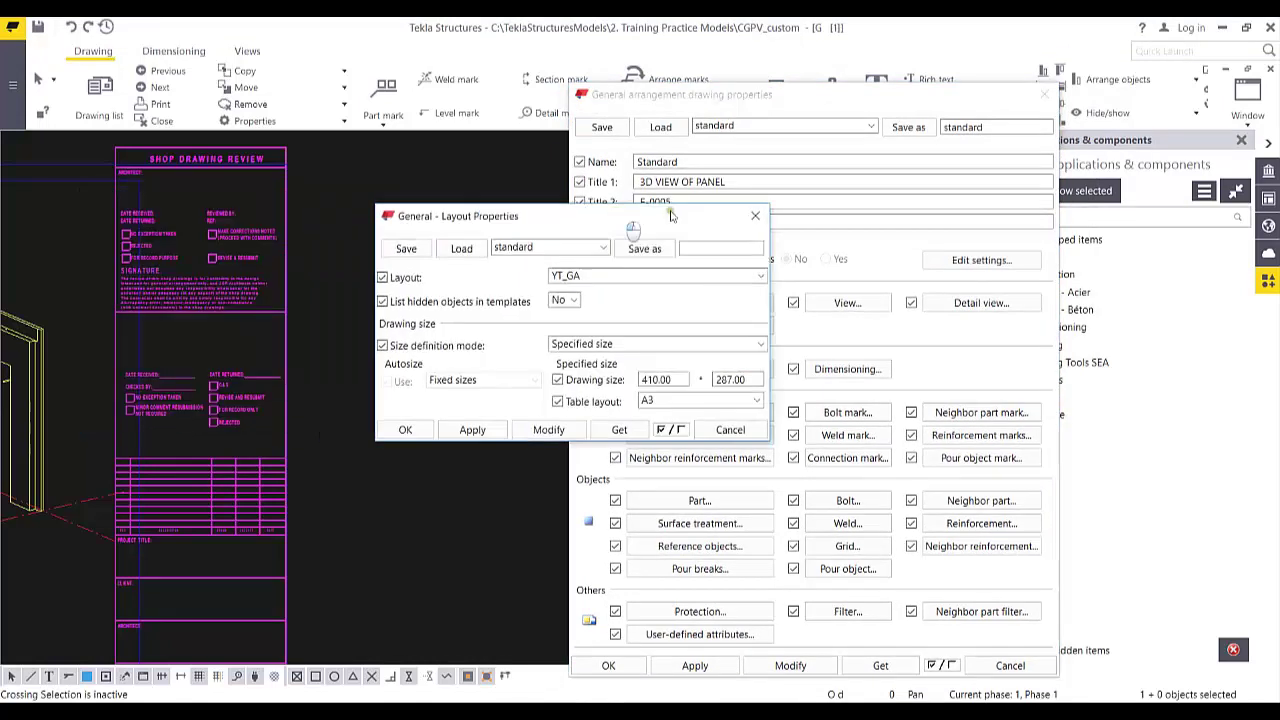
pyautogui.moveTo(737, 380); pyautogui.dragTo(722, 380)
pyautogui.write('30')
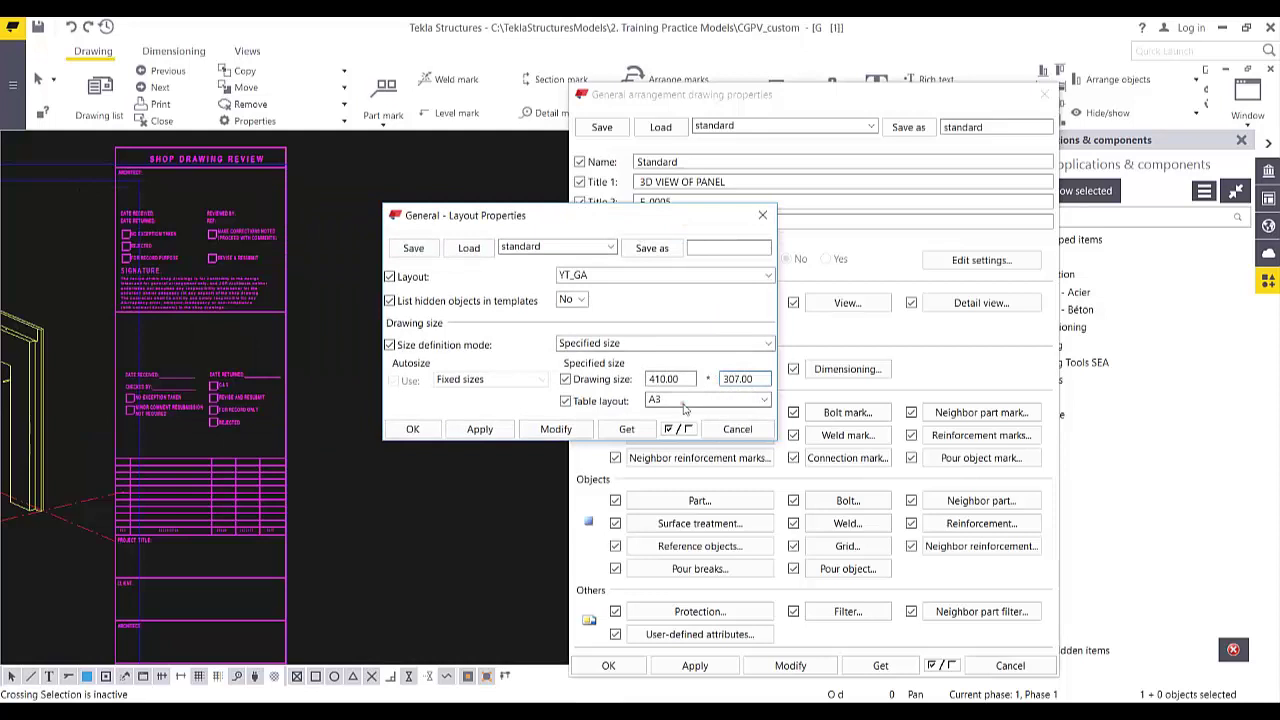
pyautogui.click(557, 436)
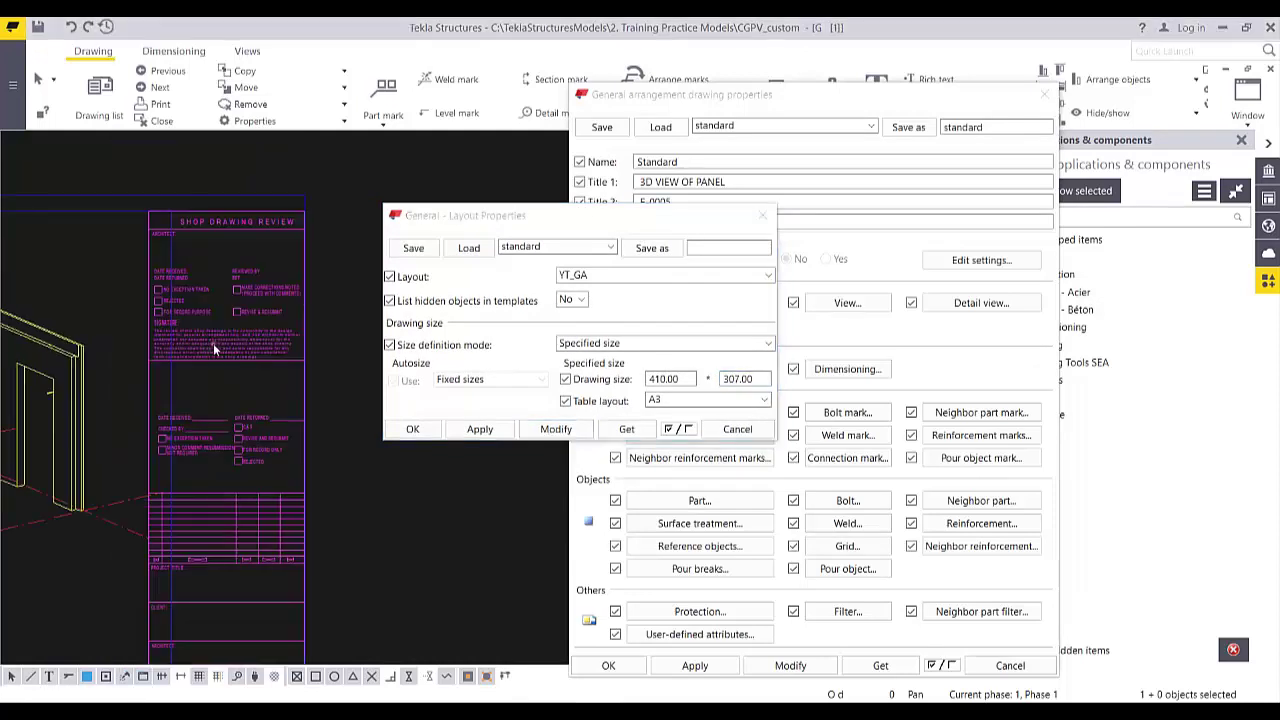
pyautogui.scroll(-2, 213, 343)
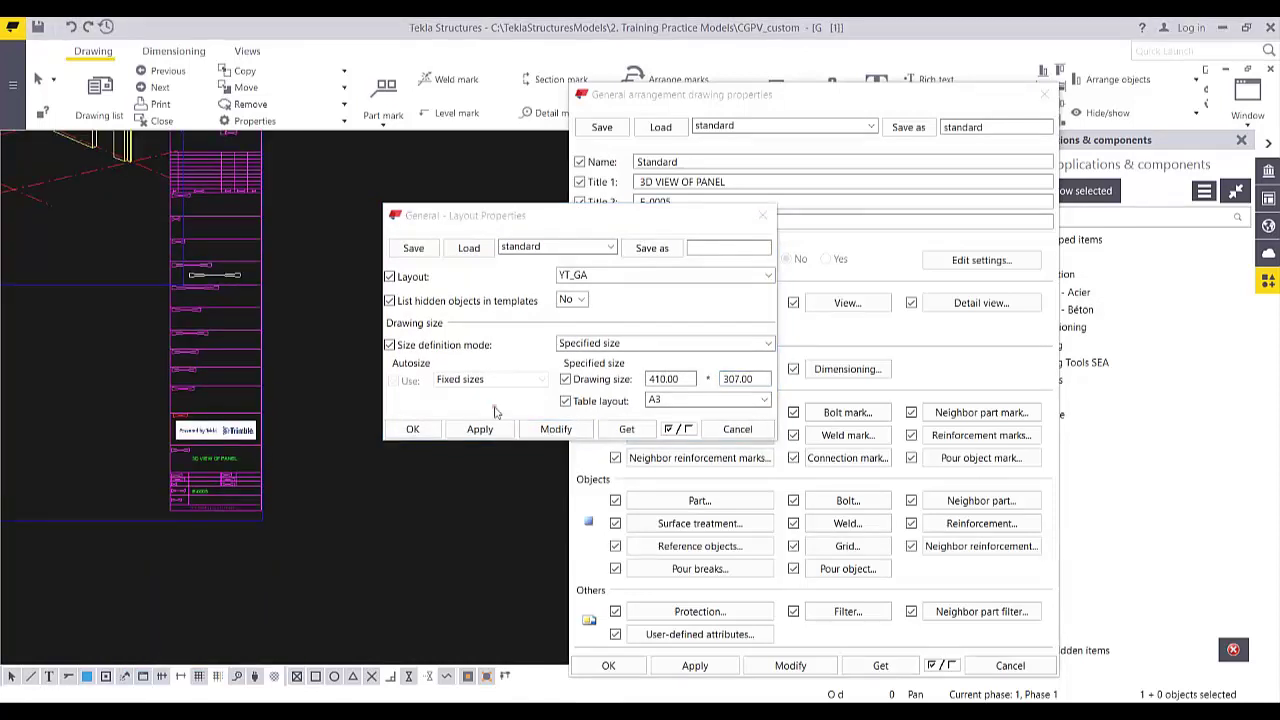
pyautogui.moveTo(738, 379); pyautogui.dragTo(725, 385)
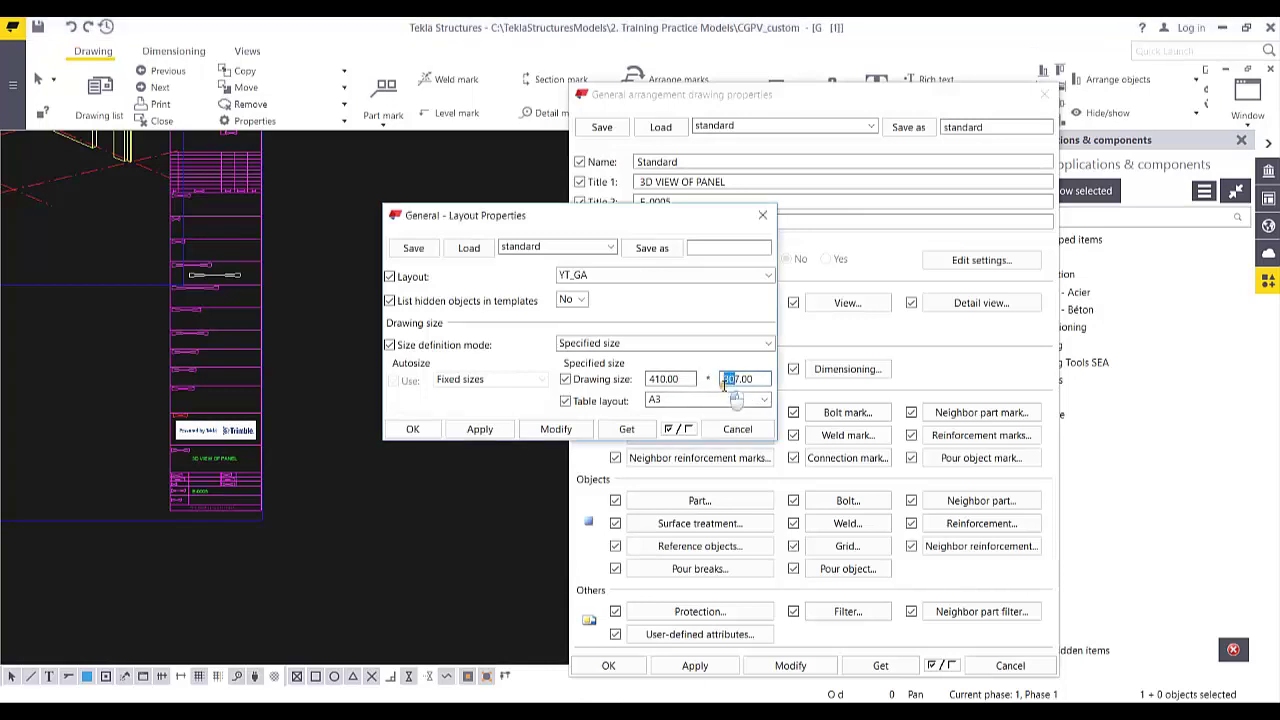
pyautogui.write('29')
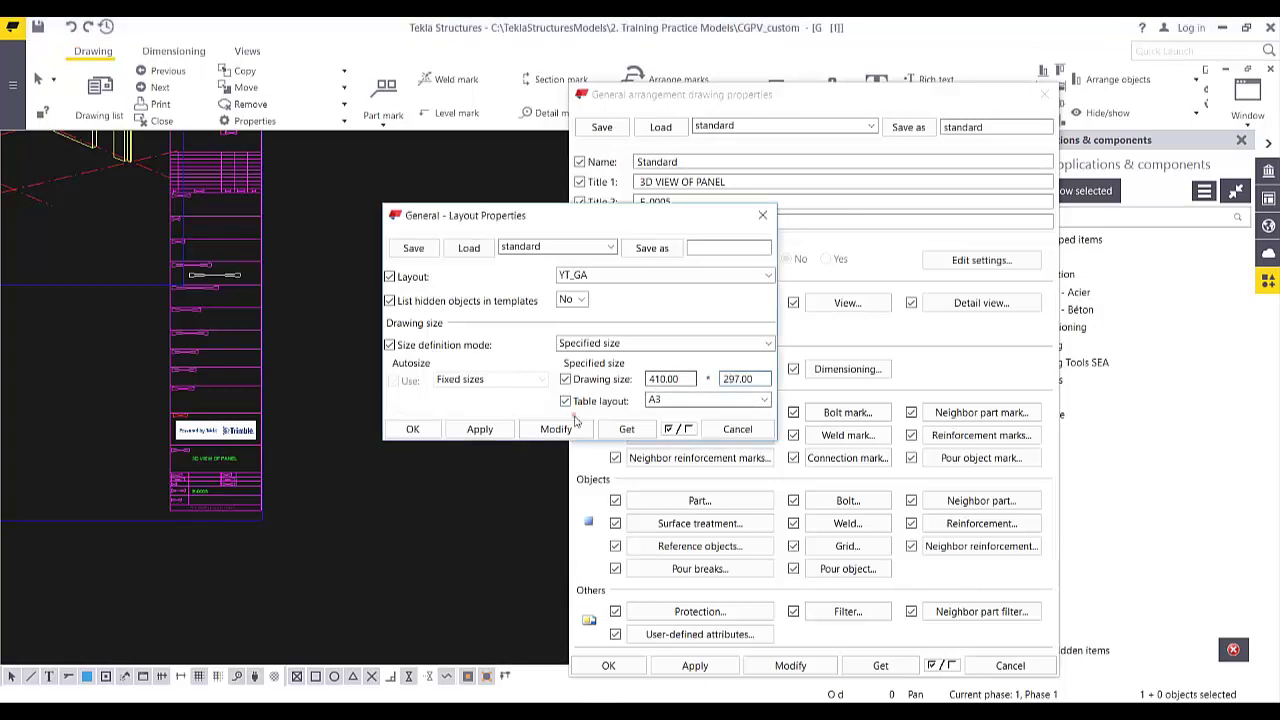
pyautogui.click(553, 429)
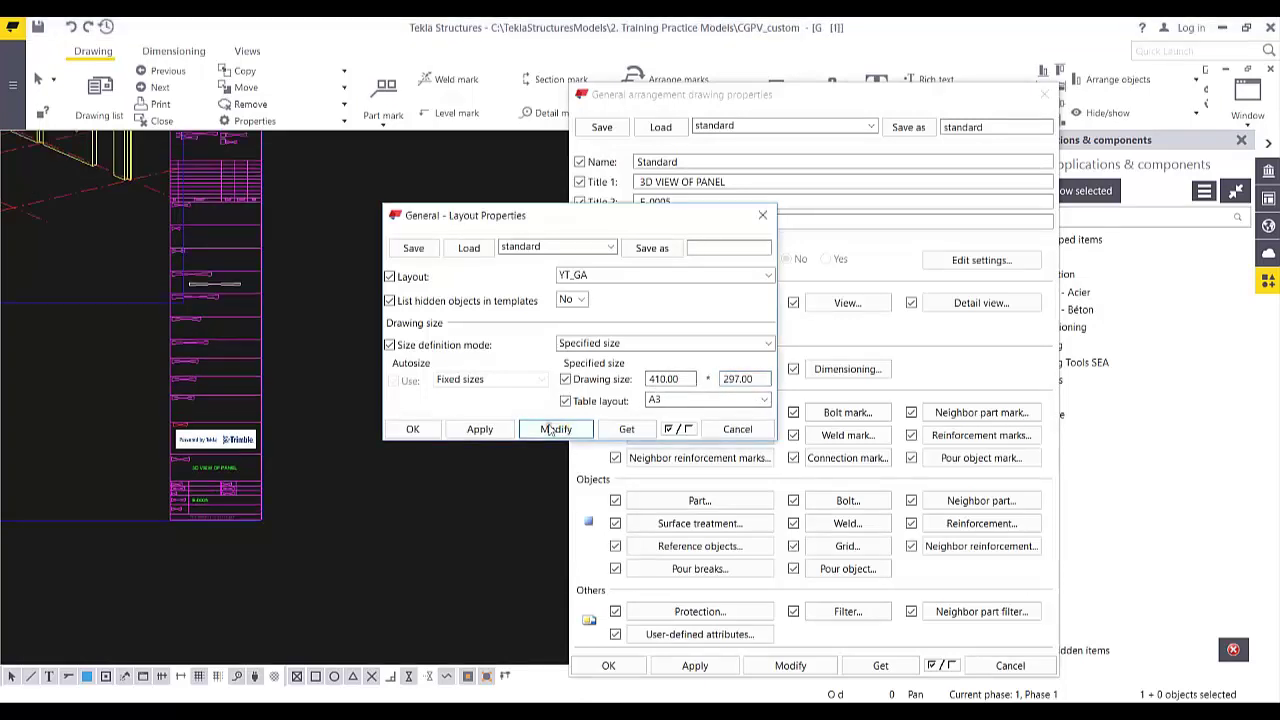
pyautogui.click(412, 429)
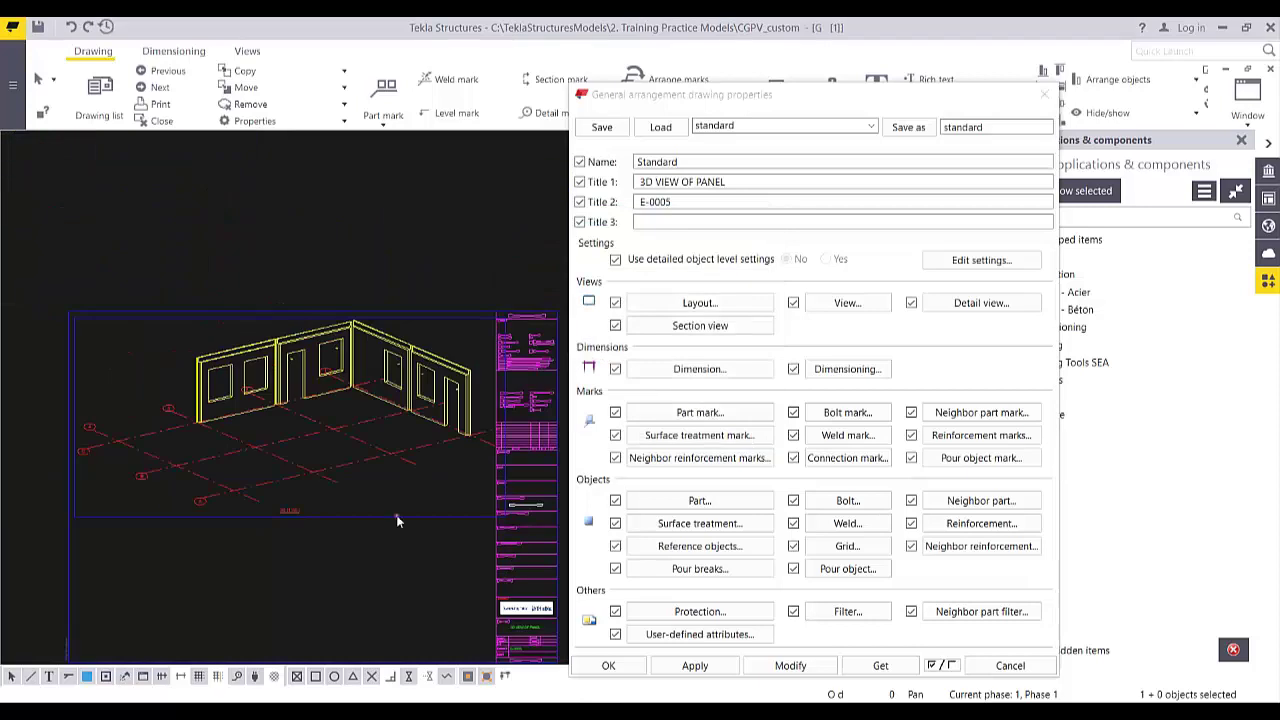
pyautogui.click(410, 575)
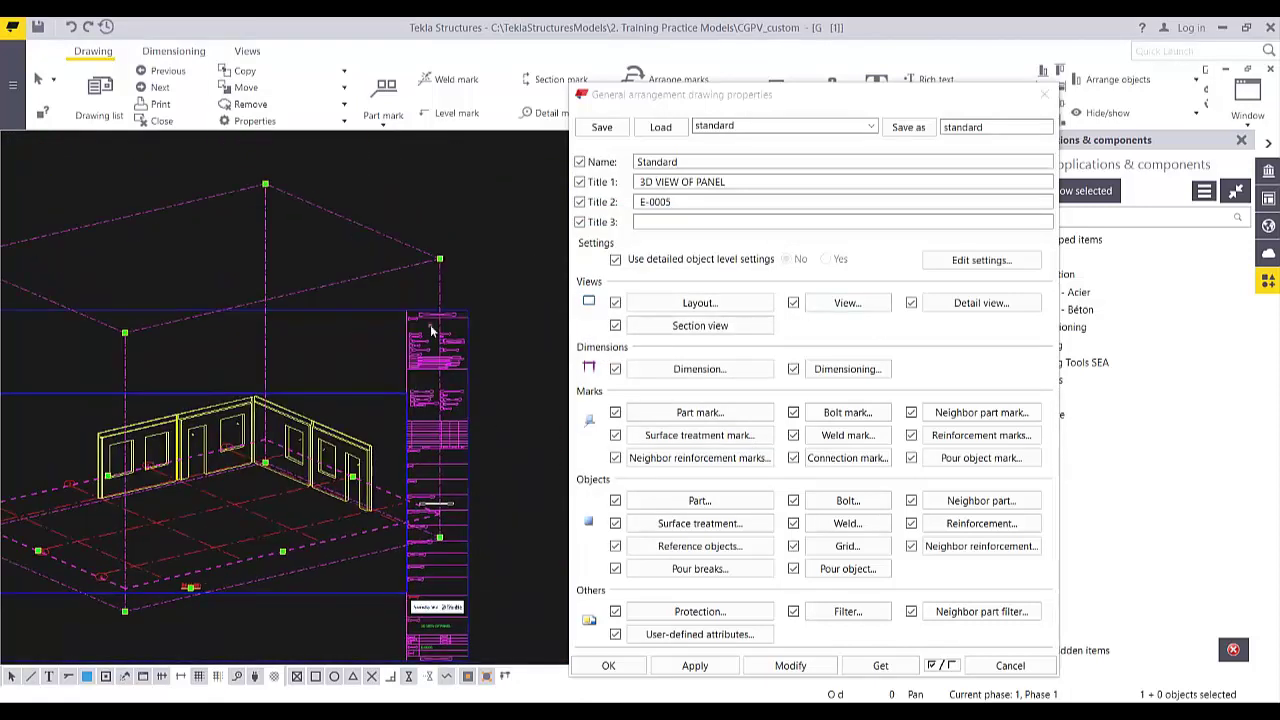
pyautogui.scroll(8, 482, 333)
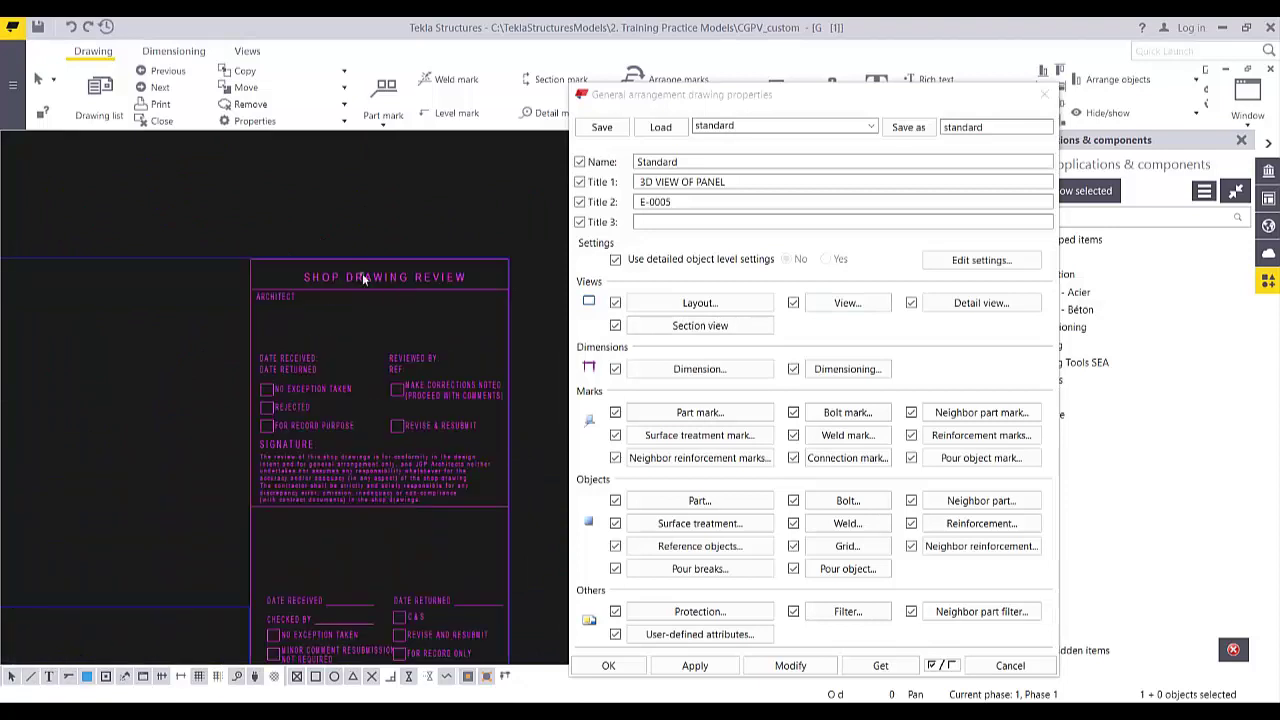
pyautogui.scroll(-8, 208, 240)
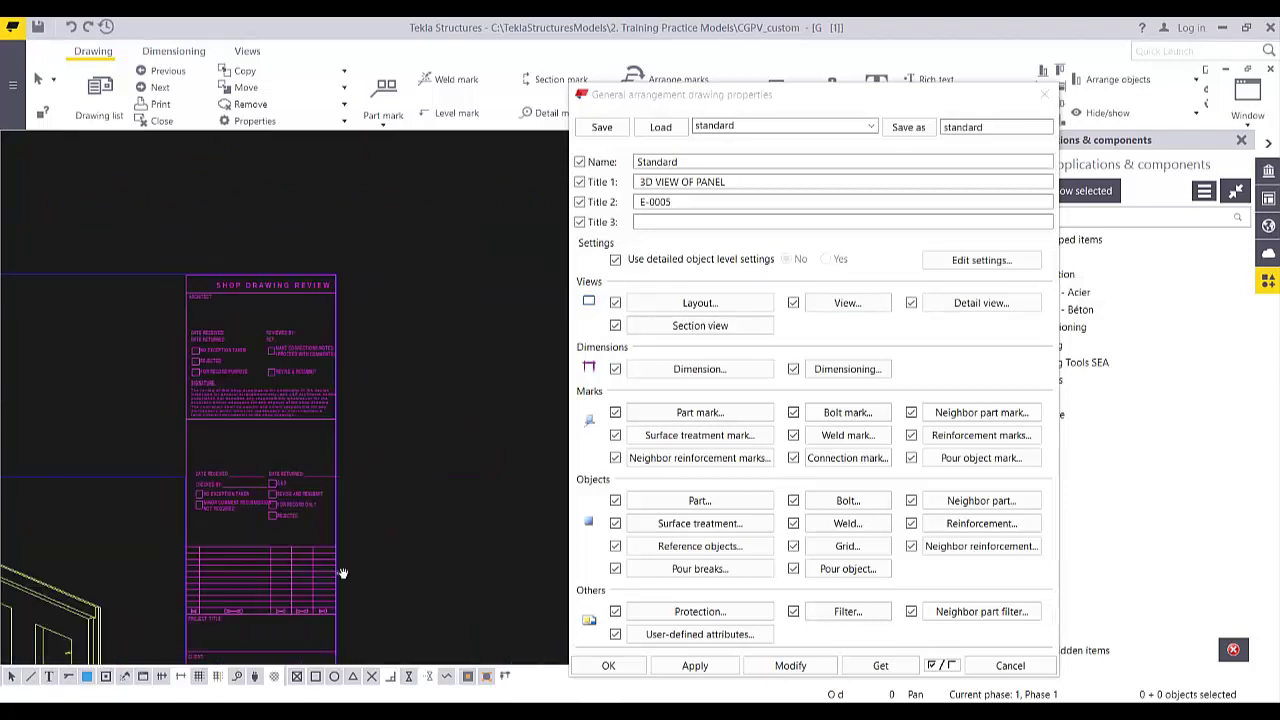
pyautogui.scroll(-5, 323, 416)
pyautogui.scroll(8, 344, 459)
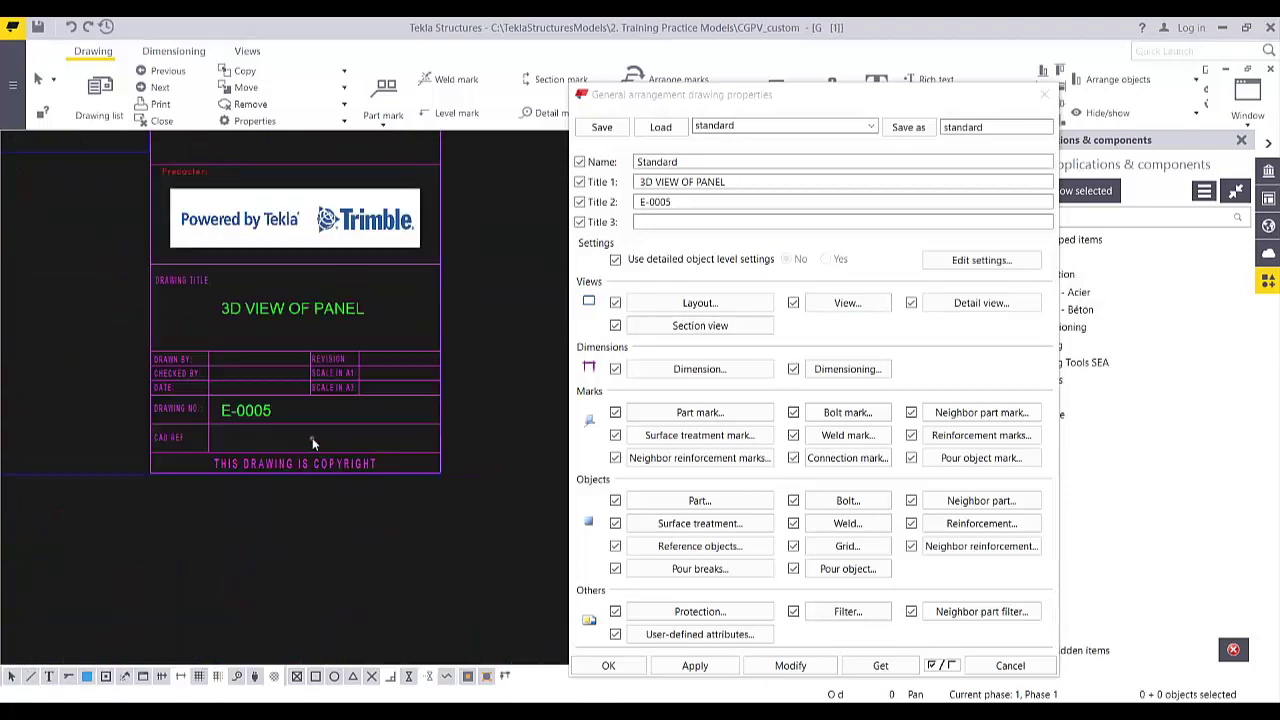
pyautogui.scroll(1, 307, 457)
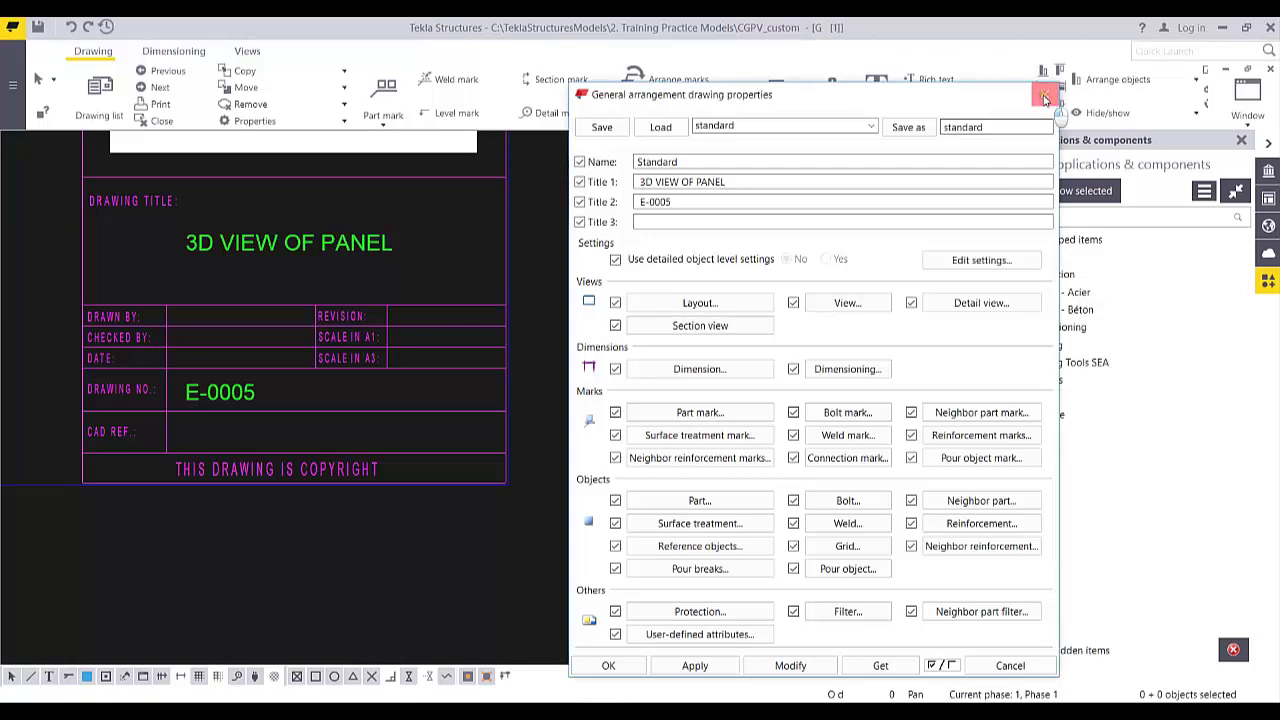
pyautogui.click(1044, 94)
pyautogui.moveTo(371, 326); pyautogui.dragTo(495, 429, button='middle')
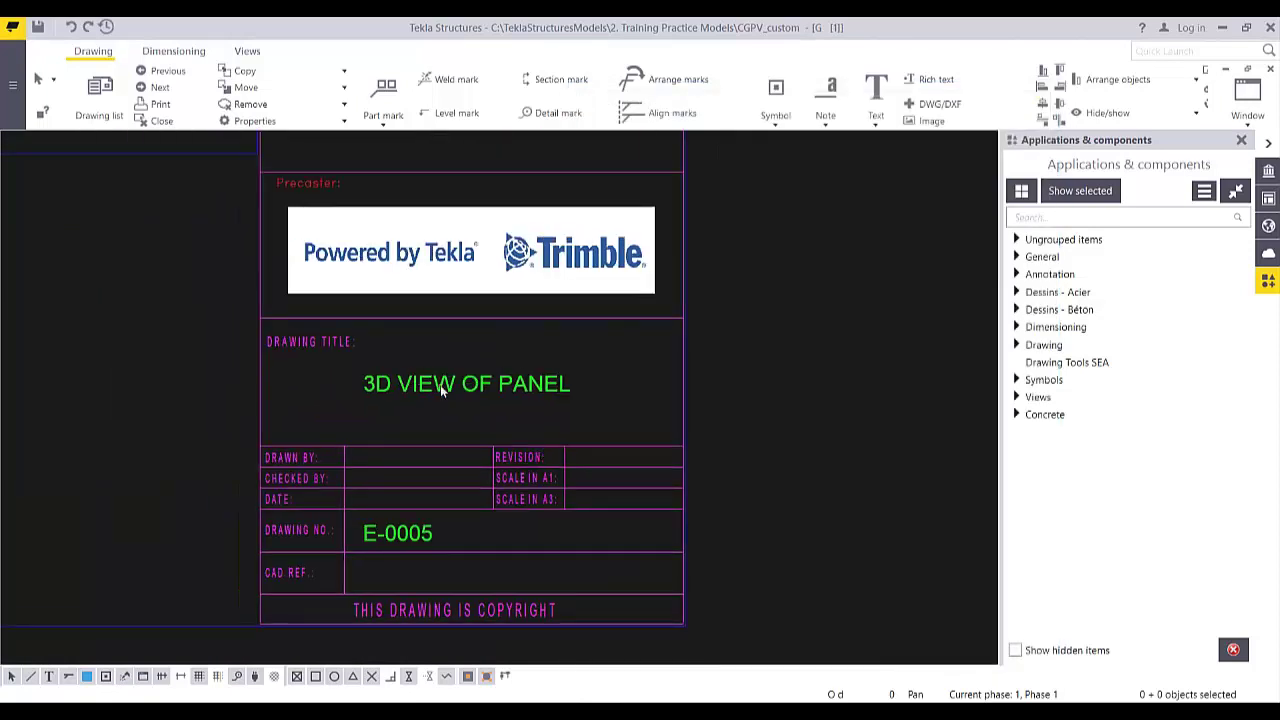
pyautogui.moveTo(440, 434); pyautogui.dragTo(676, 362, button='middle')
pyautogui.doubleClick(676, 362)
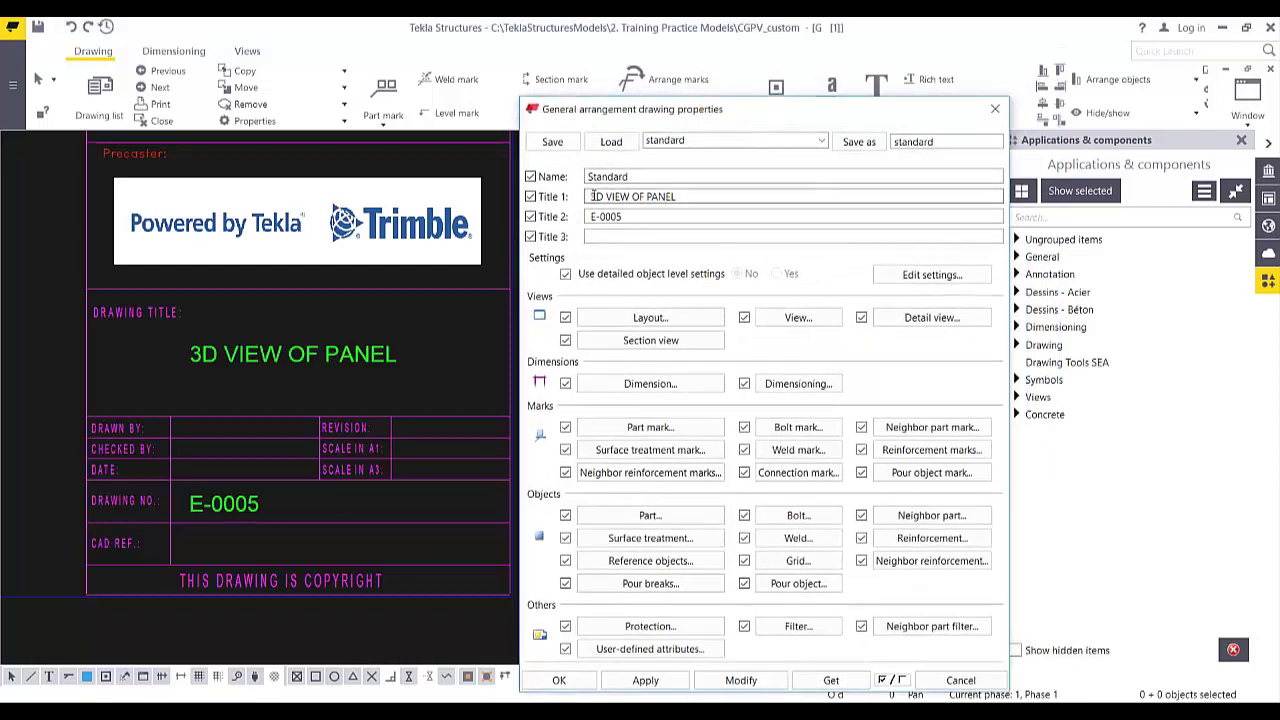
pyautogui.click(700, 196)
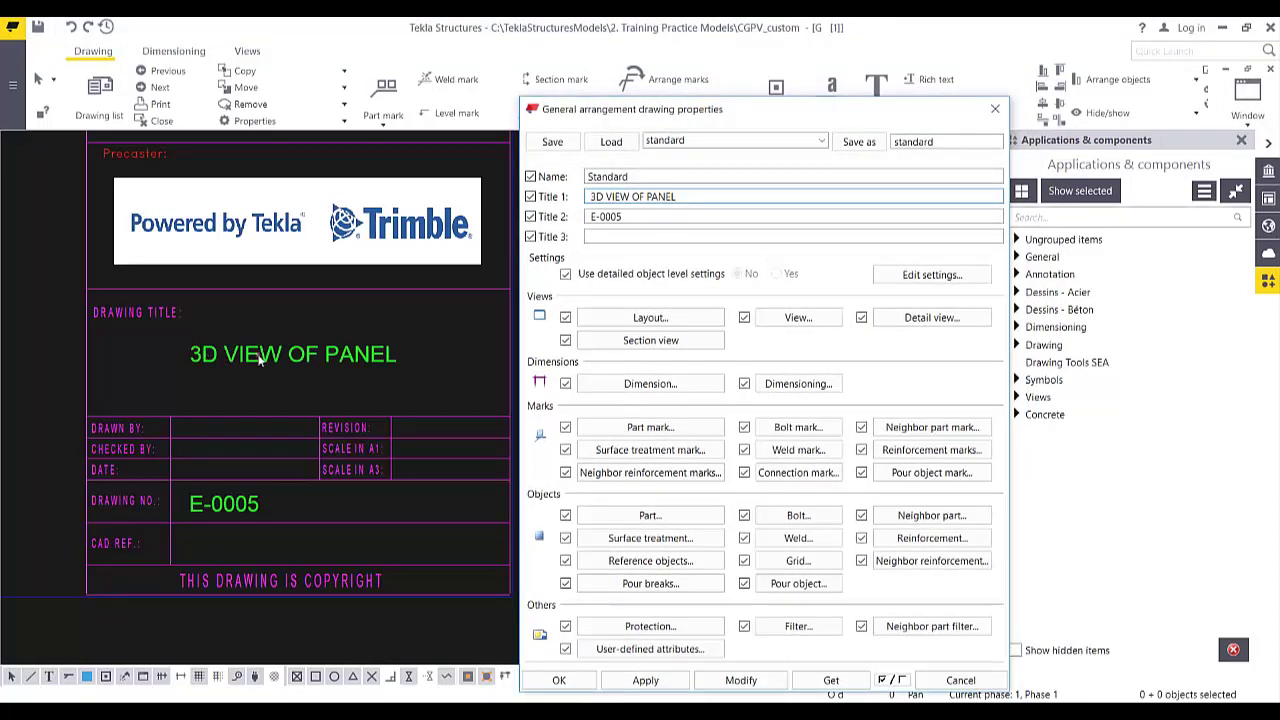
pyautogui.press('Tab')
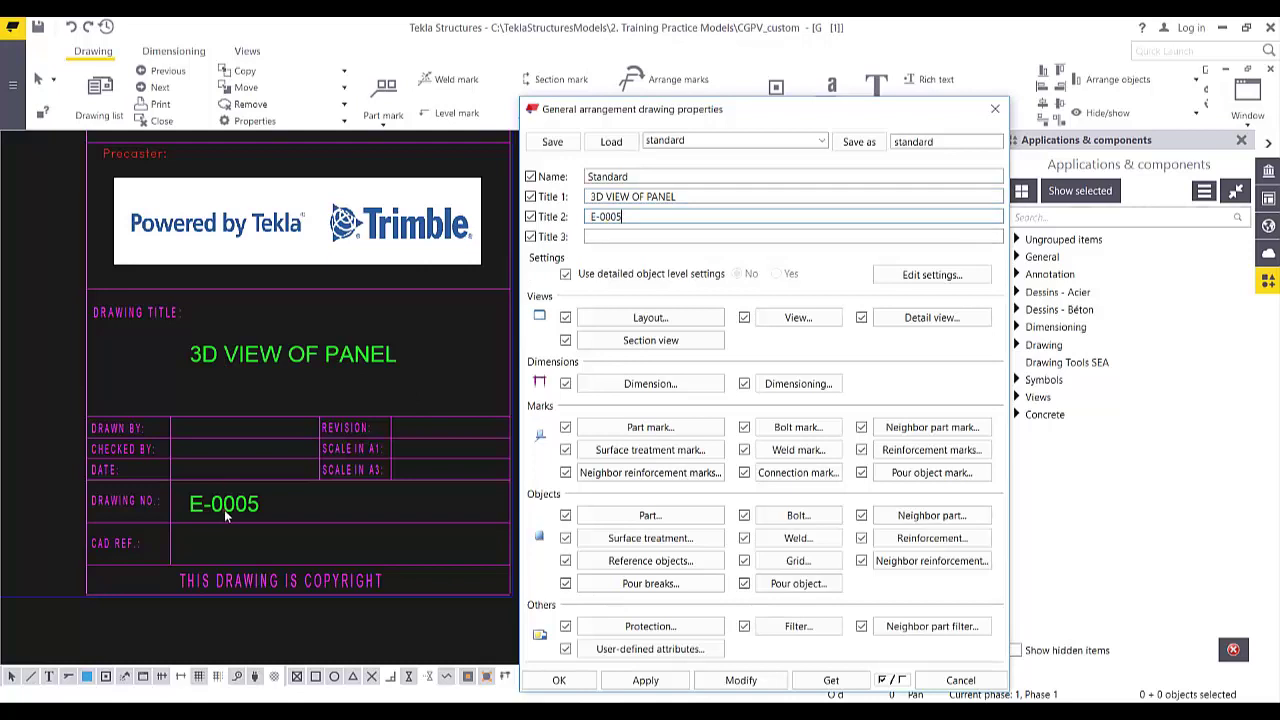